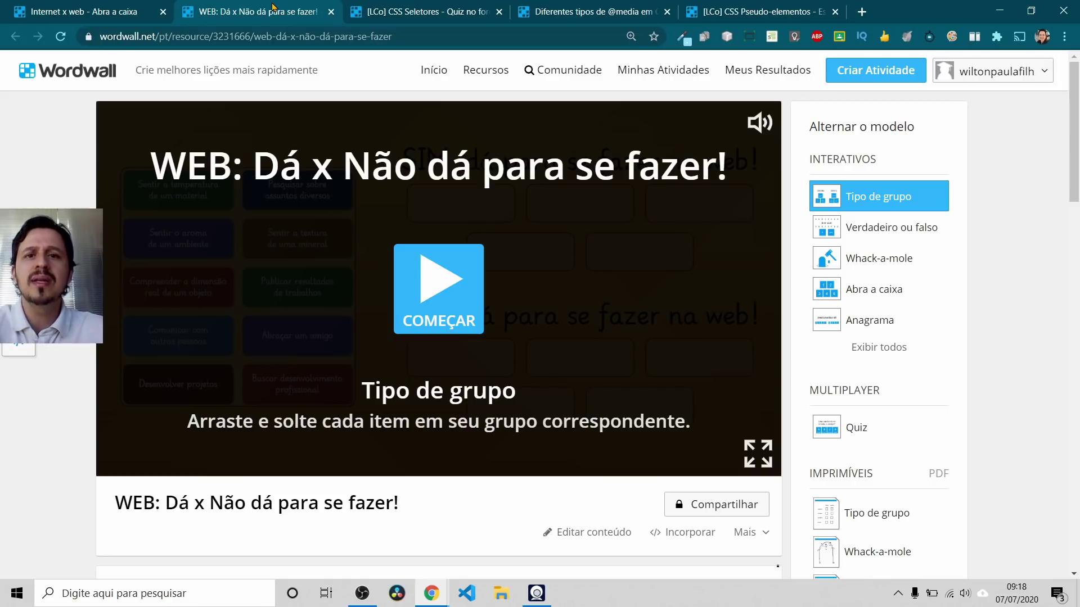
click(430, 12)
key(ctrl+Tab)
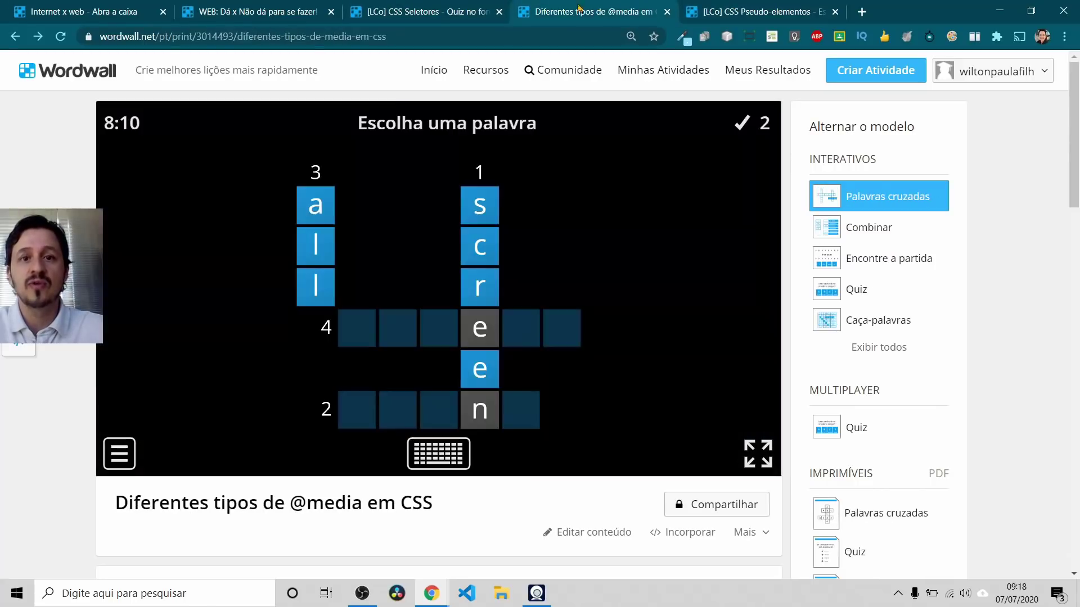
click(475, 7)
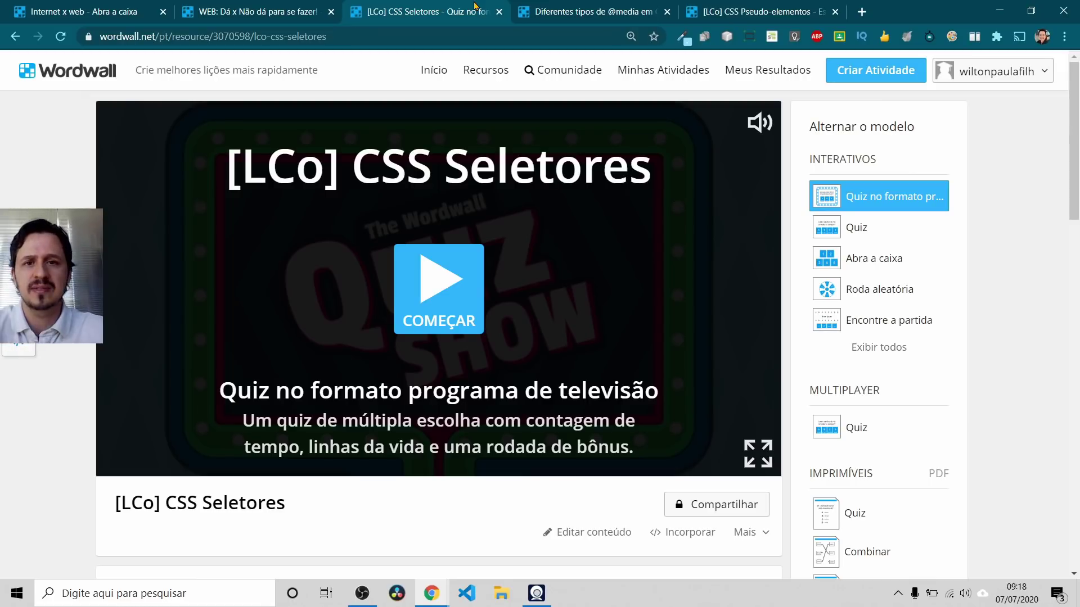
Step: Compare the Internet x web and WEB: Dá x Não dá activities, settling on Internet x web
click(110, 7)
click(228, 7)
click(145, 12)
click(229, 10)
click(117, 9)
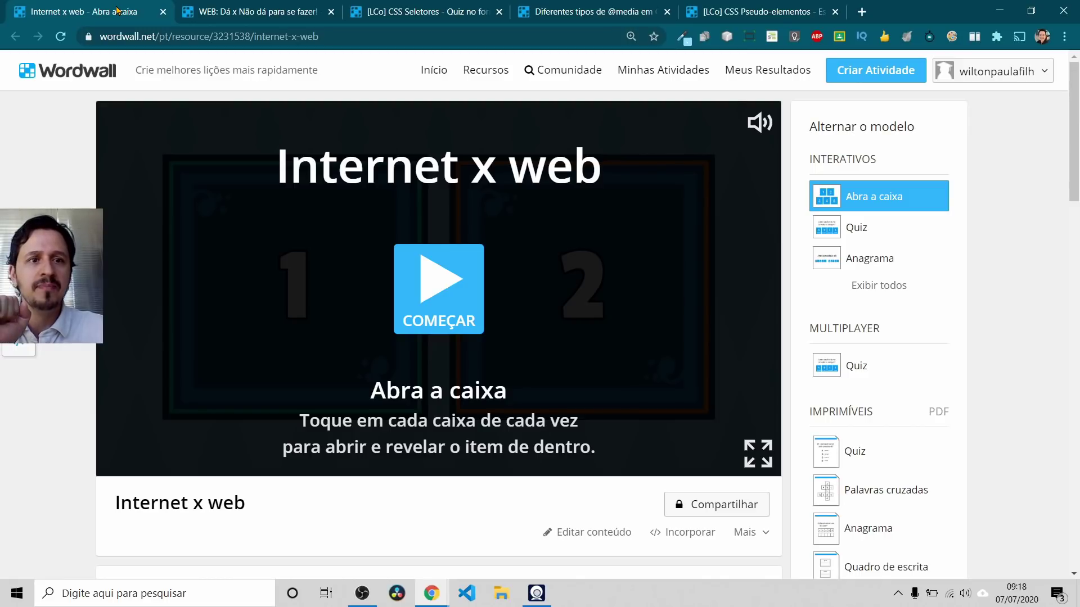
key(alt+Tab)
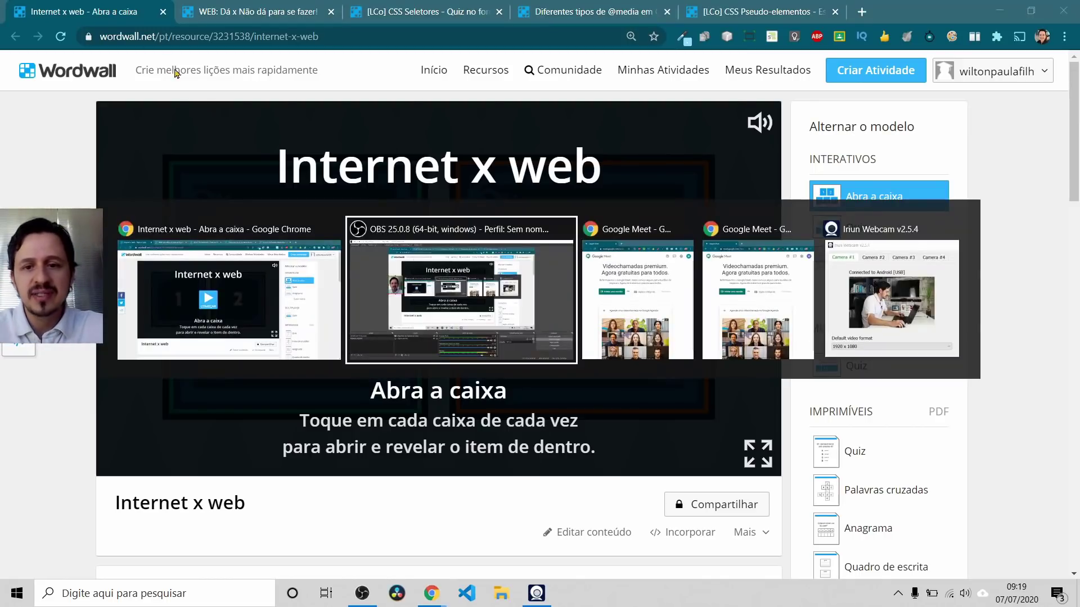
Step: Bring both Google Meet windows up side by side in place of Wordwall
click(639, 316)
key(alt+Tab)
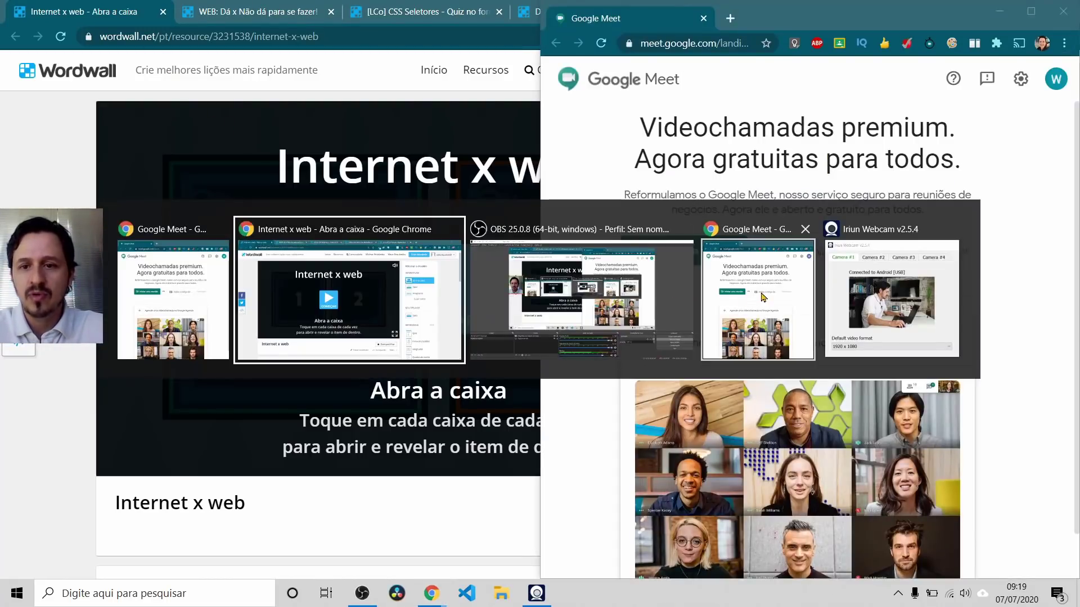
click(740, 278)
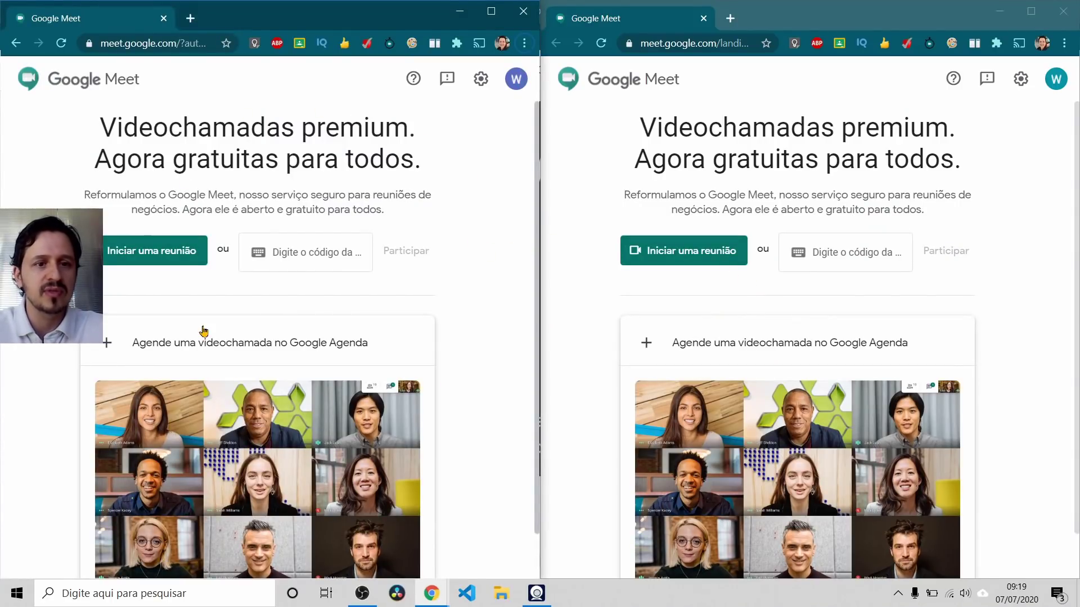
Step: Start a new meeting in the left window and join it with mic and camera off
click(153, 254)
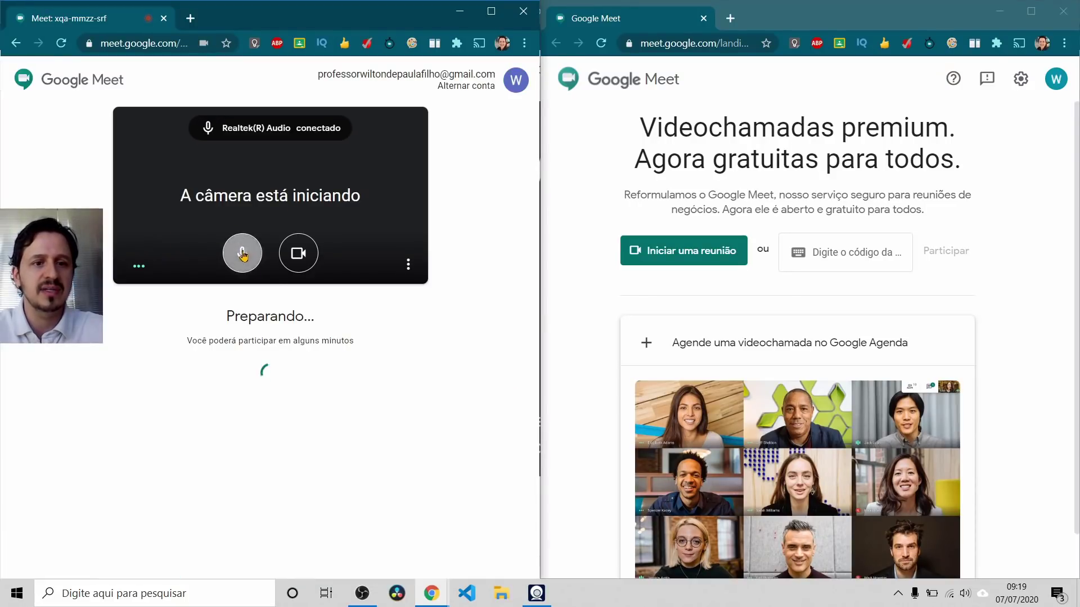
click(242, 255)
click(298, 253)
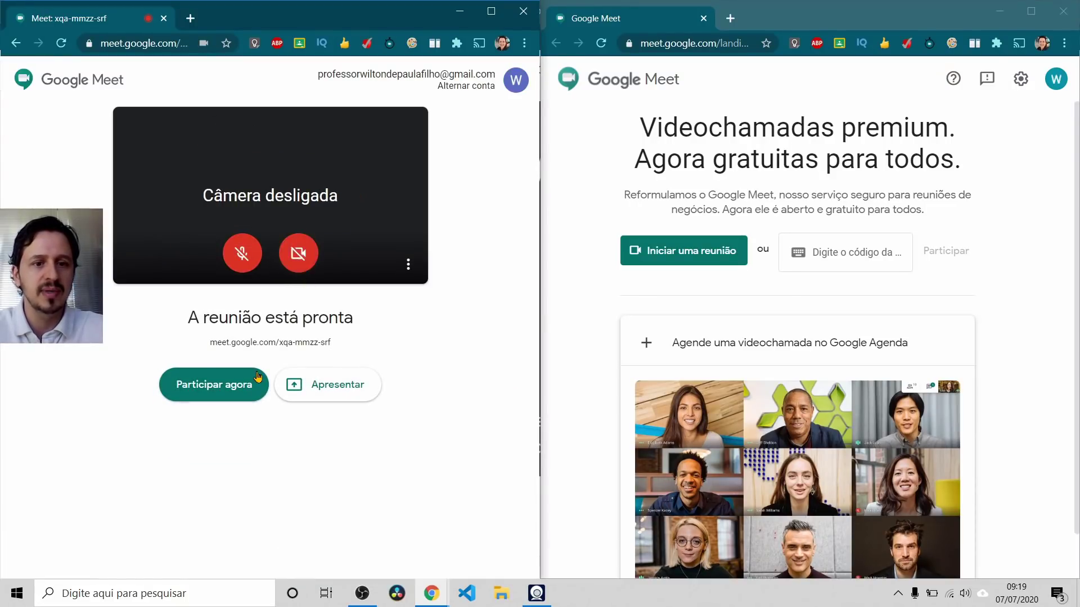
click(231, 393)
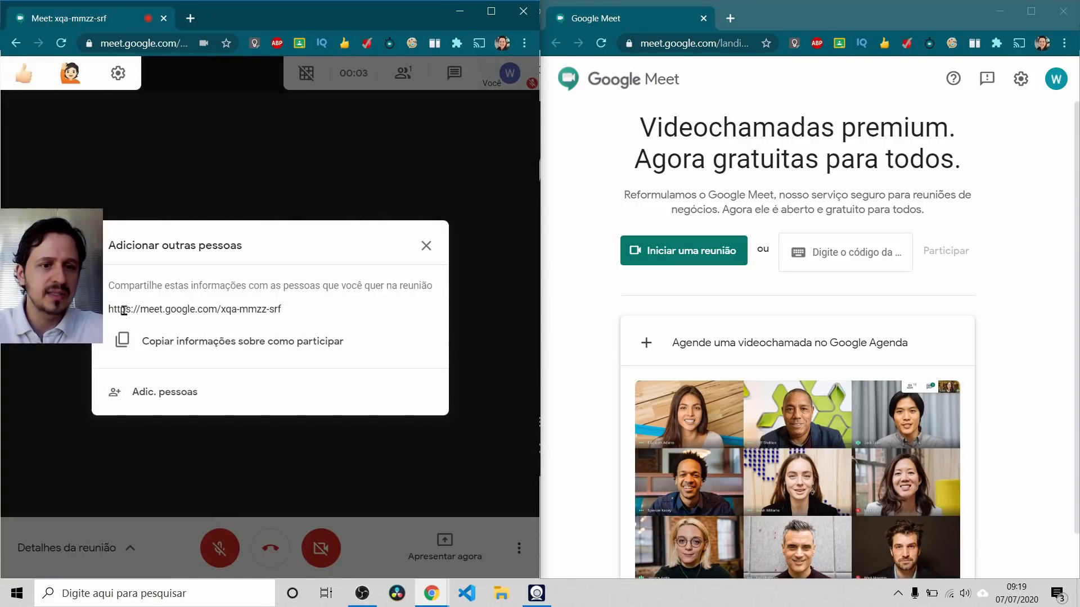
drag(110, 309, 297, 313)
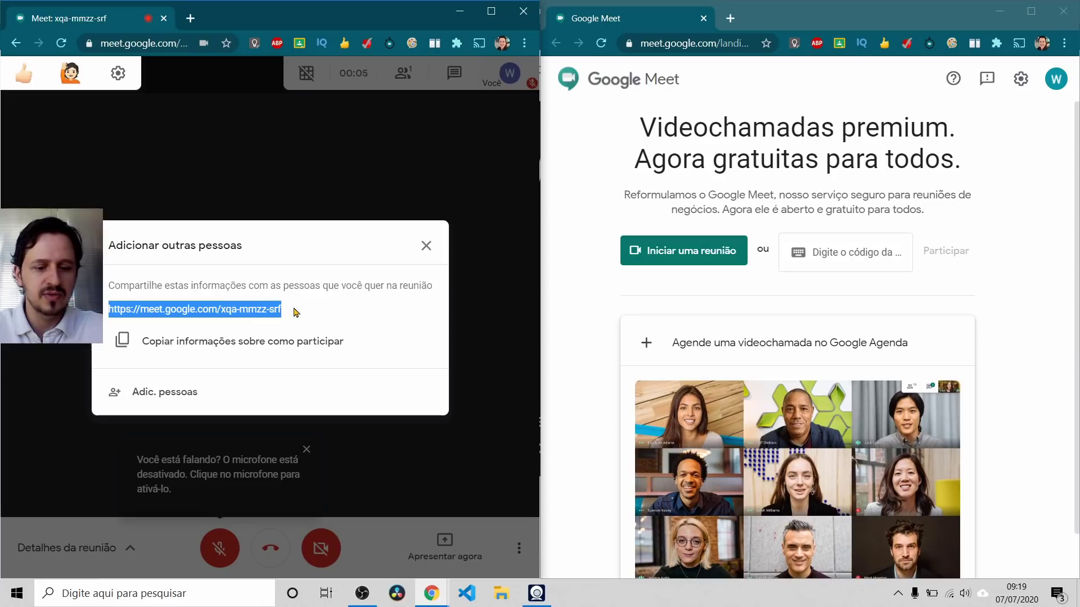
click(426, 247)
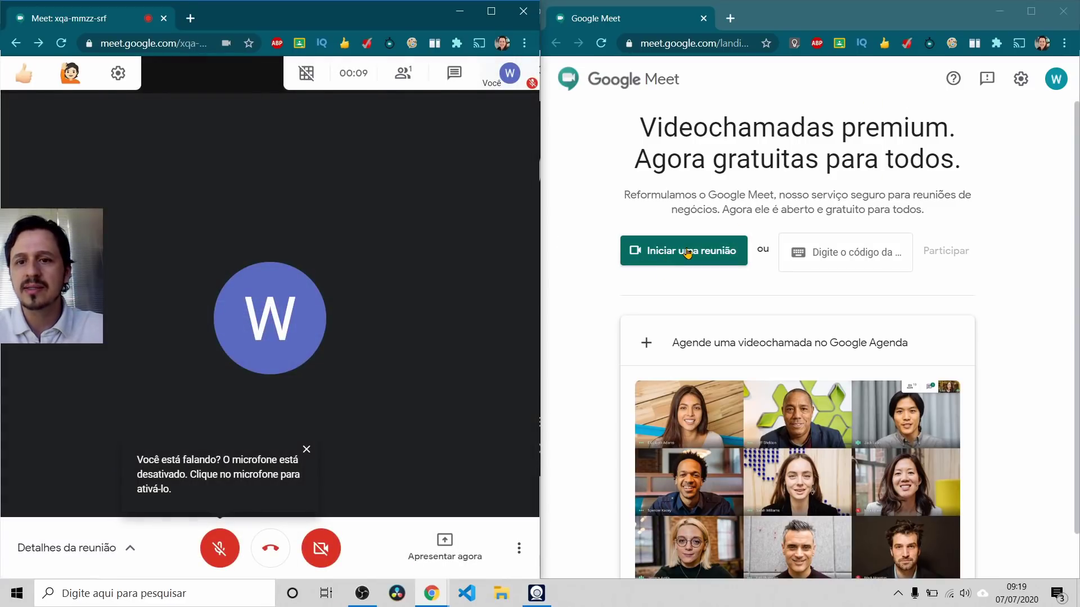
click(687, 253)
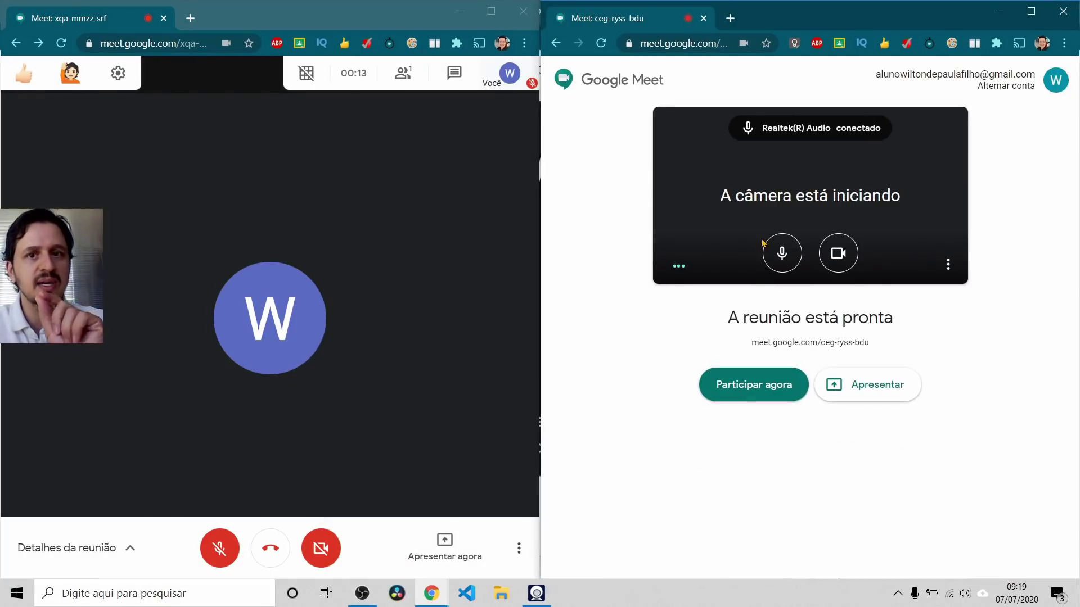
Step: Leave the extra meeting in the right window, returning it to the Meet start page
click(771, 380)
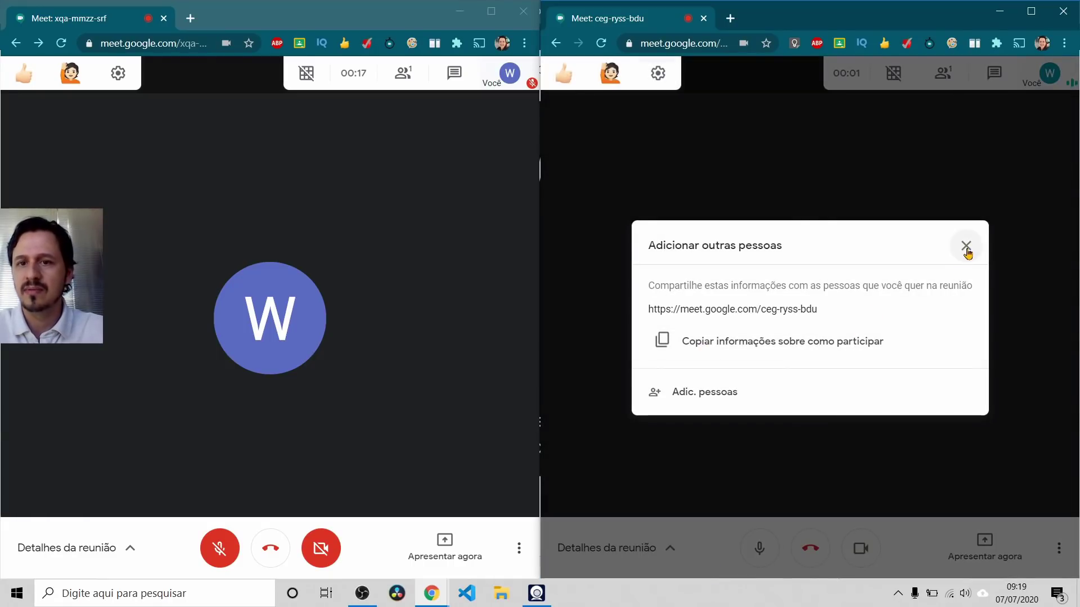
click(966, 248)
click(556, 43)
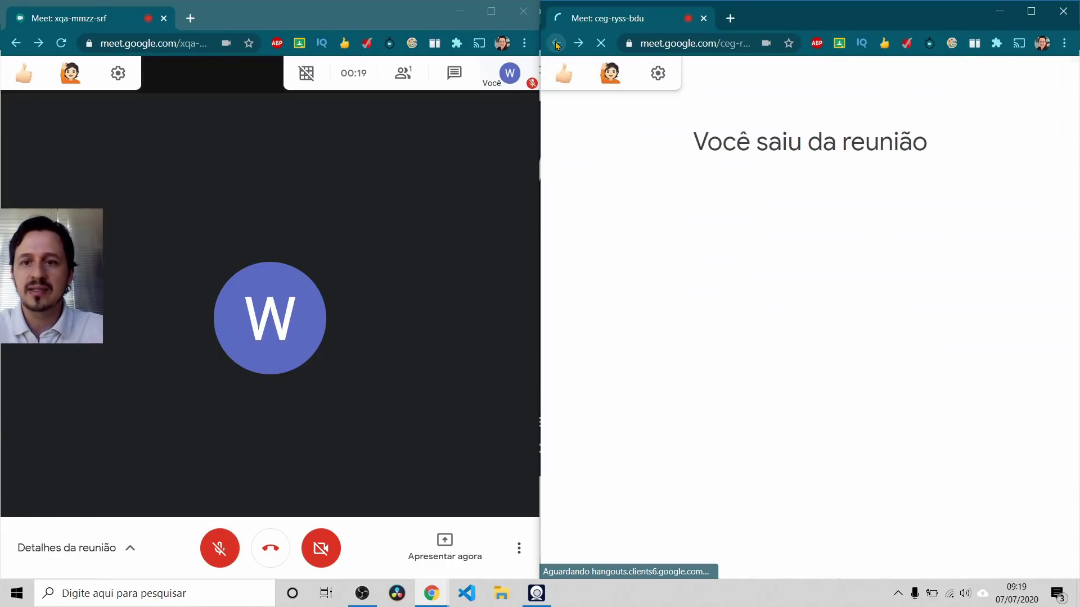
Step: Copy the meeting code from the left window's details and join with it on the right
click(128, 547)
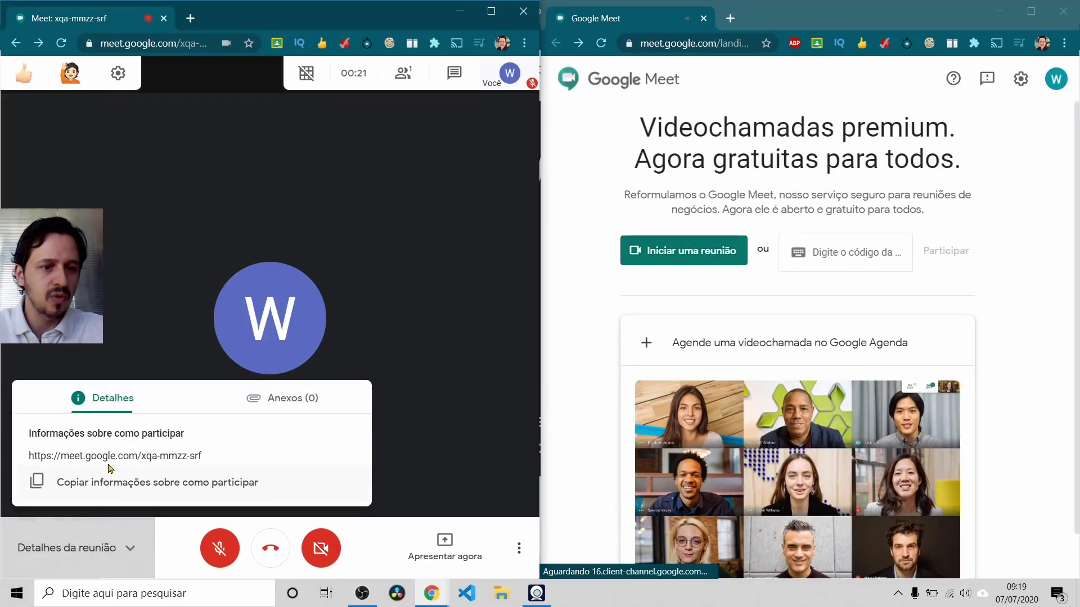
drag(141, 460, 239, 460)
key(ctrl+c)
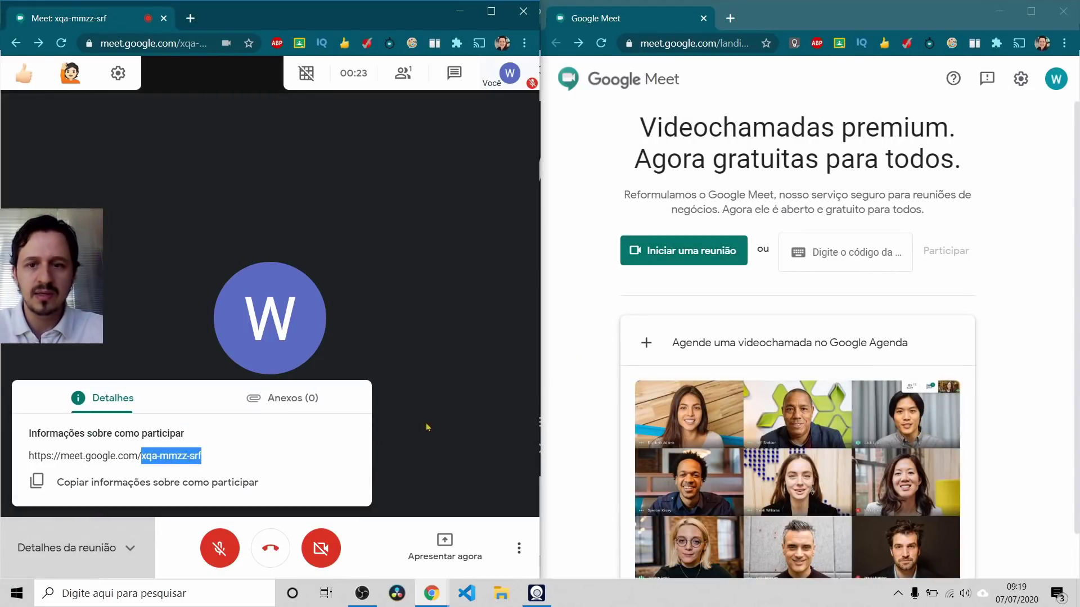
click(862, 250)
key(ctrl+v)
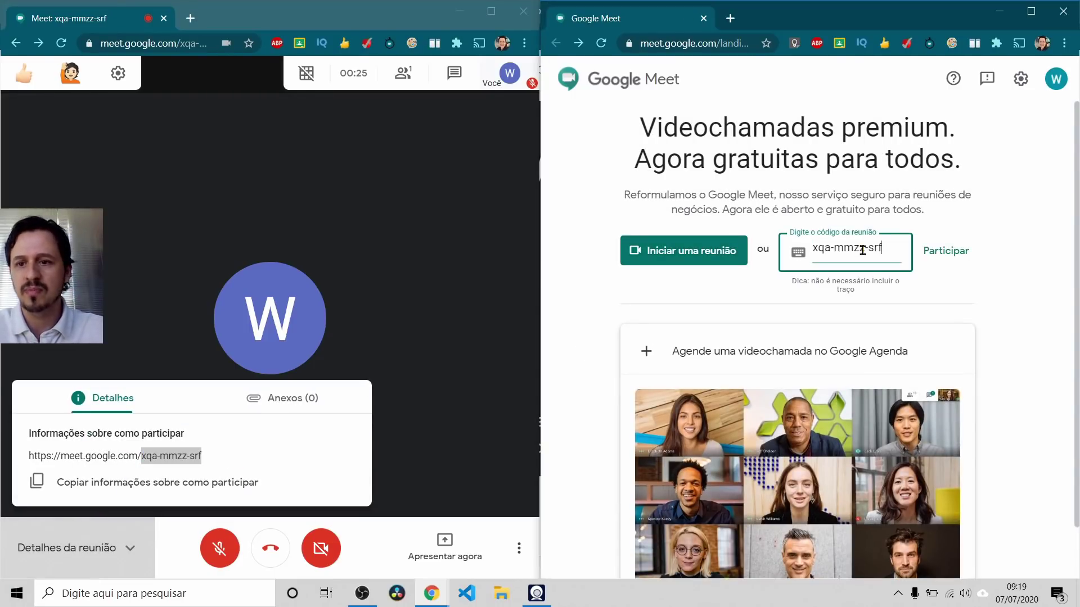
click(938, 253)
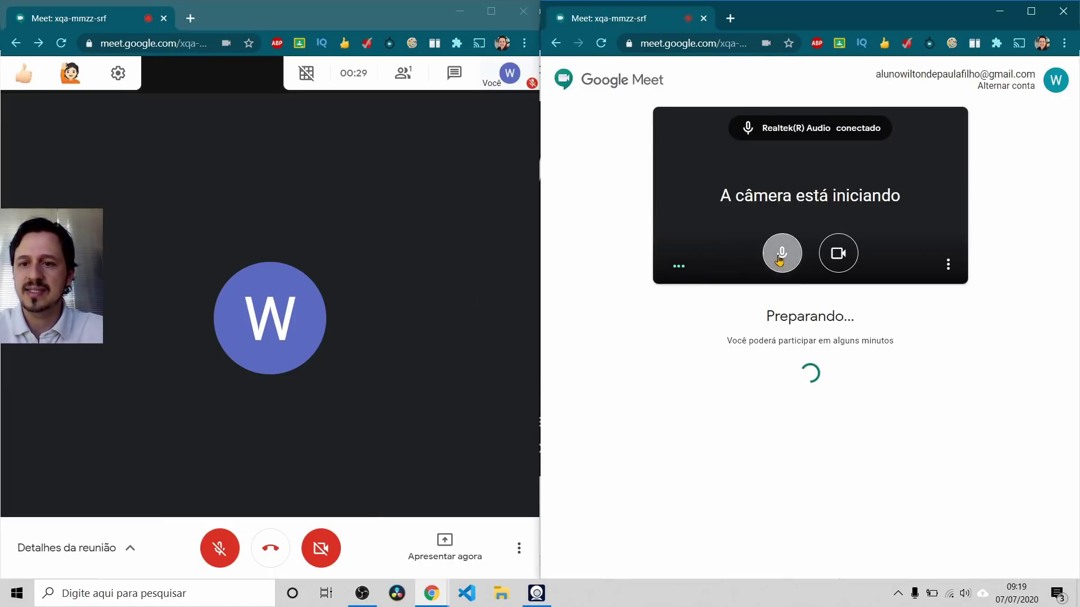
Step: Ask to join with mic and camera off, then admit the second participant
click(781, 253)
click(838, 255)
click(772, 368)
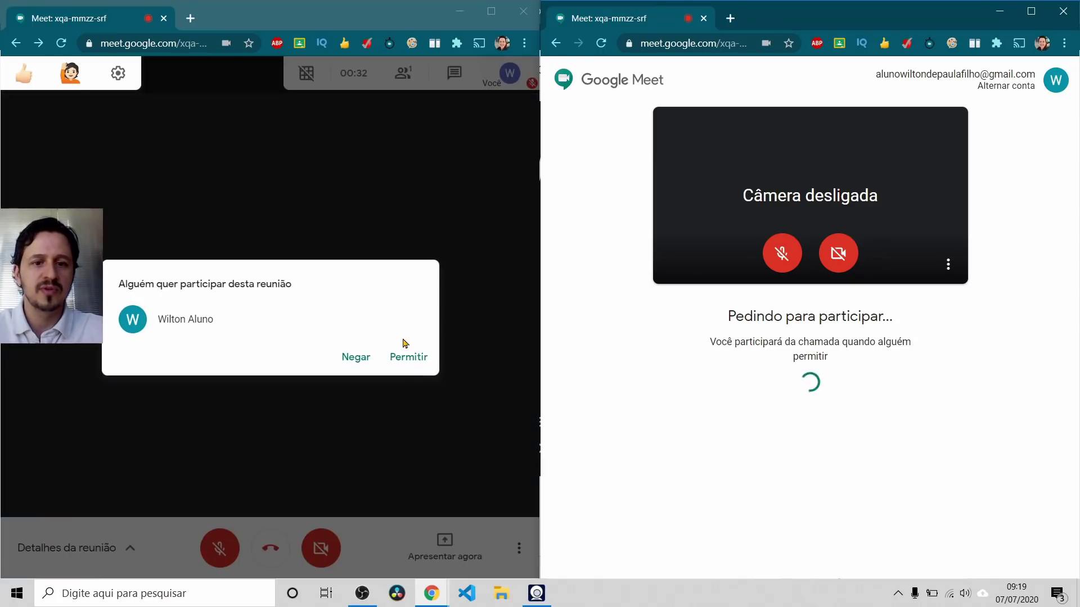
click(424, 357)
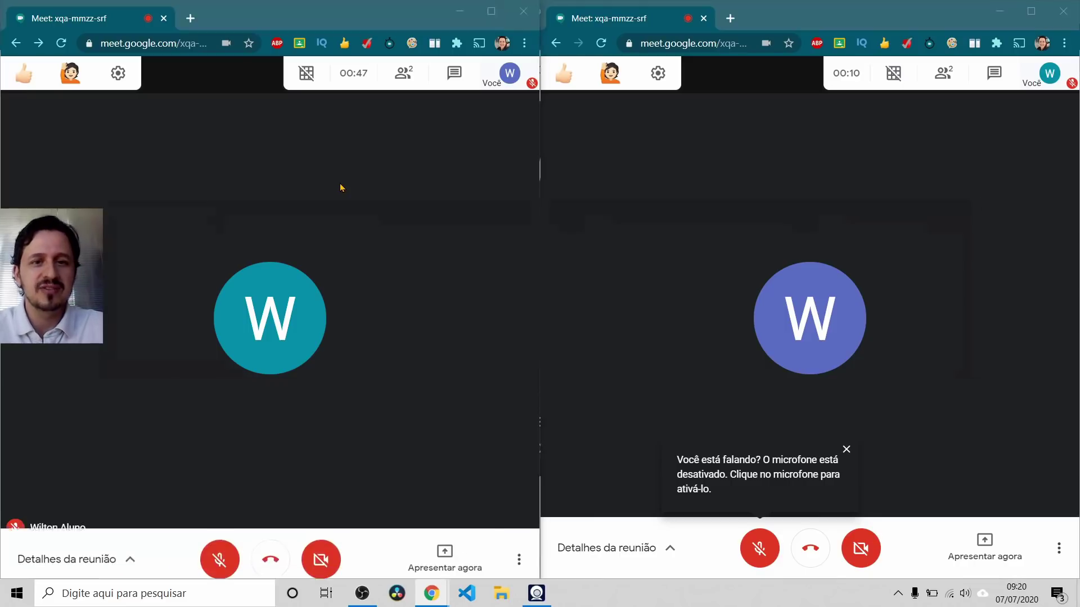
key(alt+Tab)
key(alt+Tab)
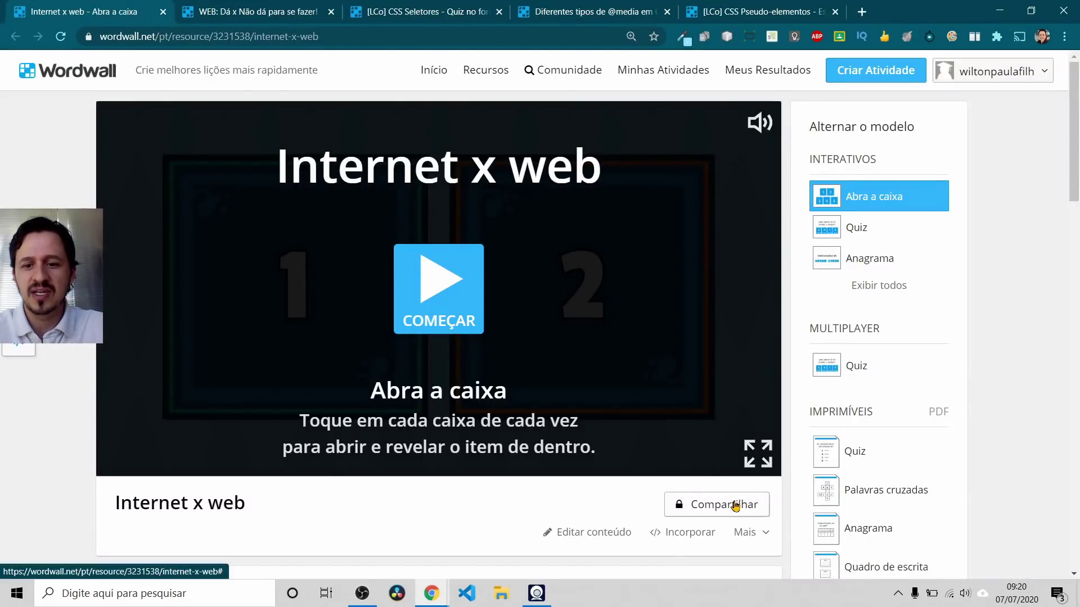
Step: Check the Internet x web sharing options and the student assignments help page
click(734, 505)
click(625, 446)
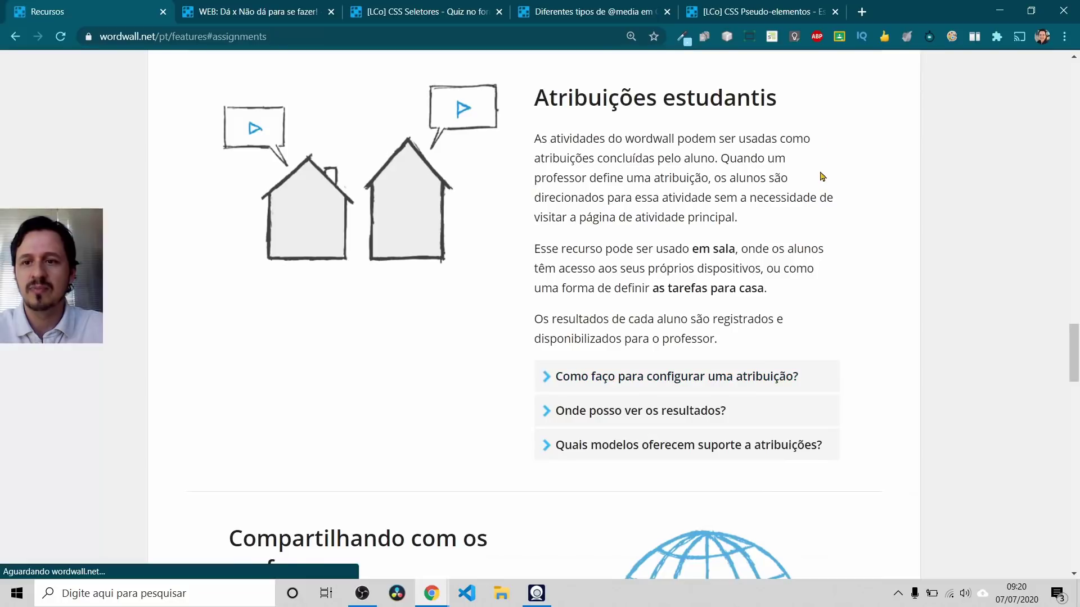
click(16, 37)
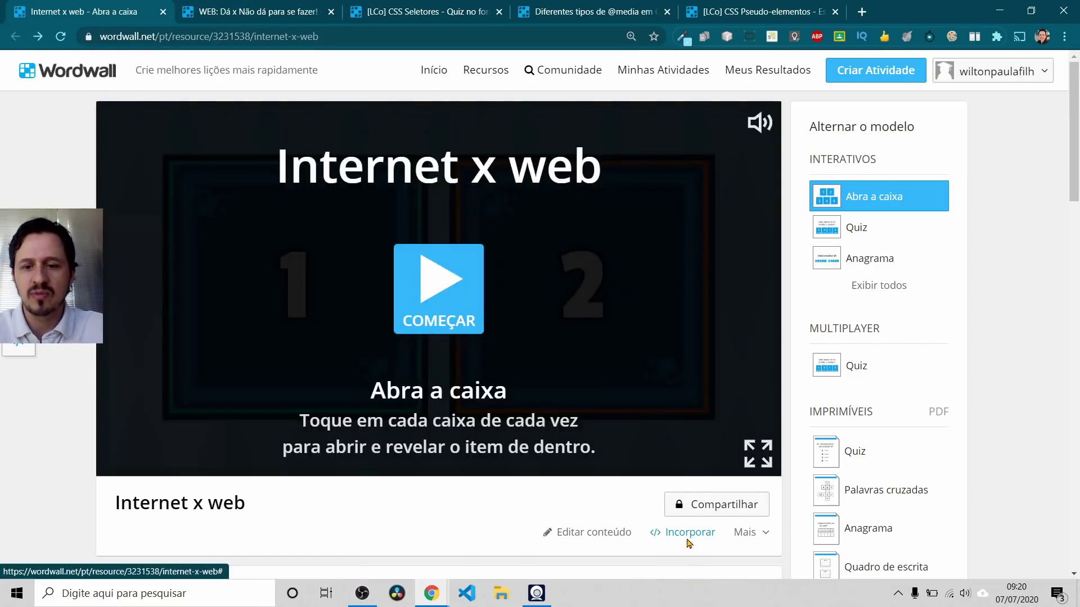
Step: Copy the activity's HTML embed code and close the embed dialog
click(686, 537)
click(634, 364)
key(ctrl+c)
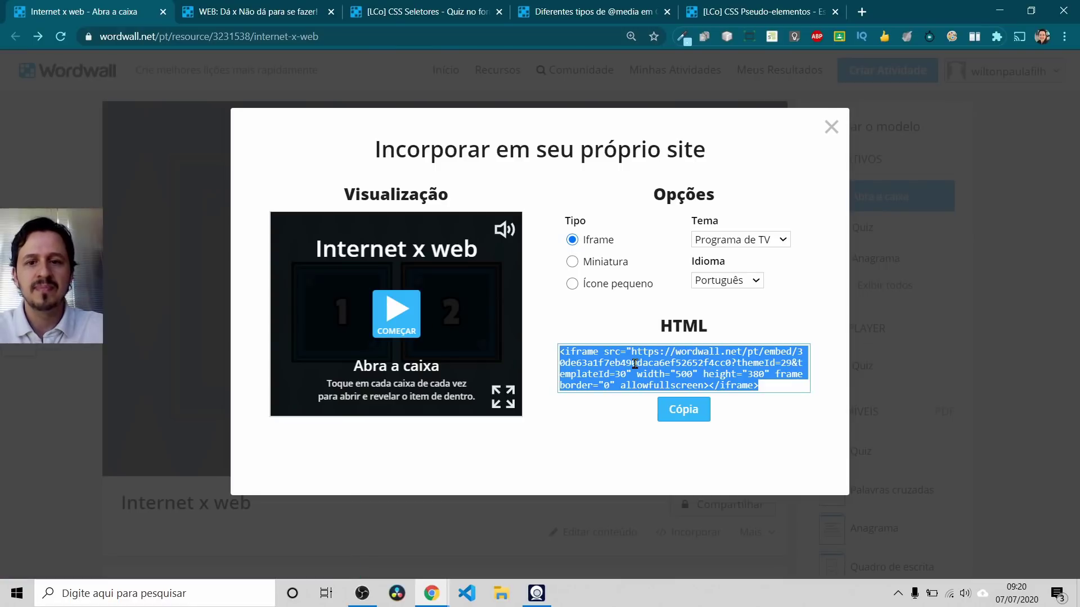
click(678, 422)
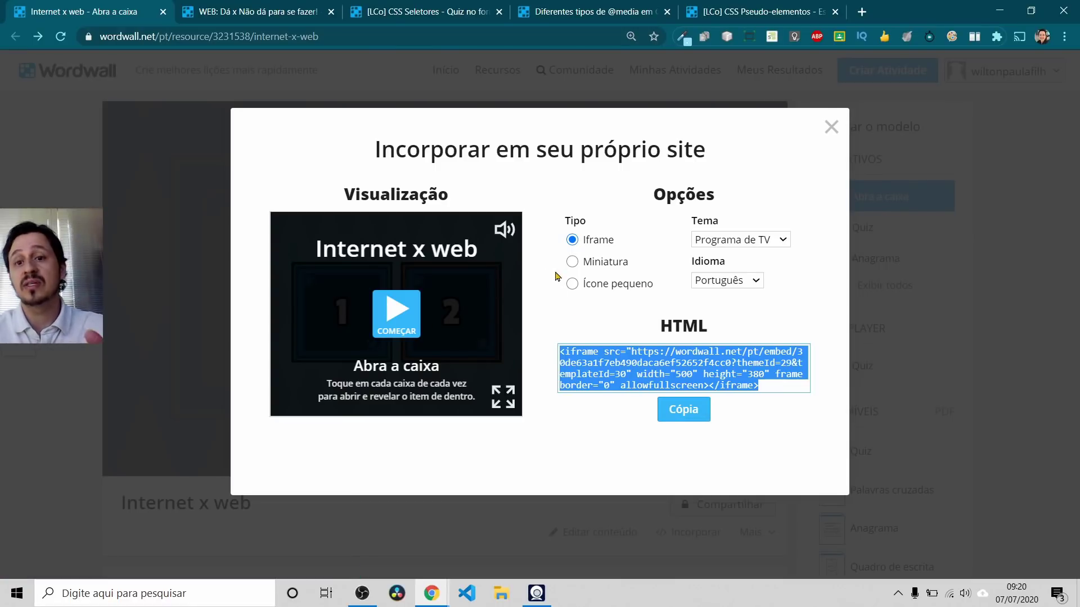
click(831, 127)
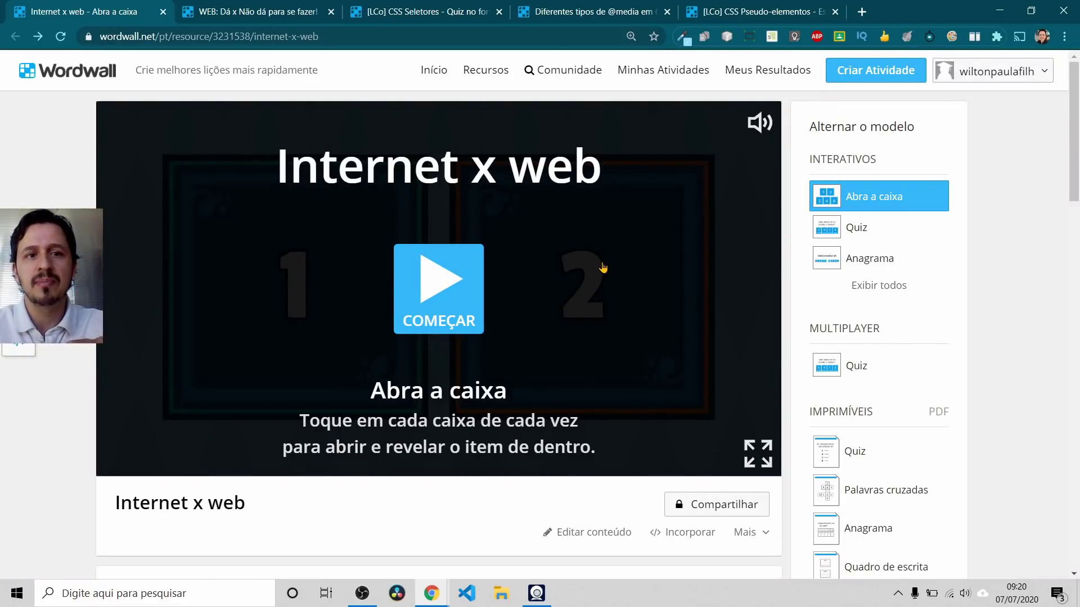
Step: Post the Wordwall embed code in the Meet chat and open its link from the second window
key(alt+Tab)
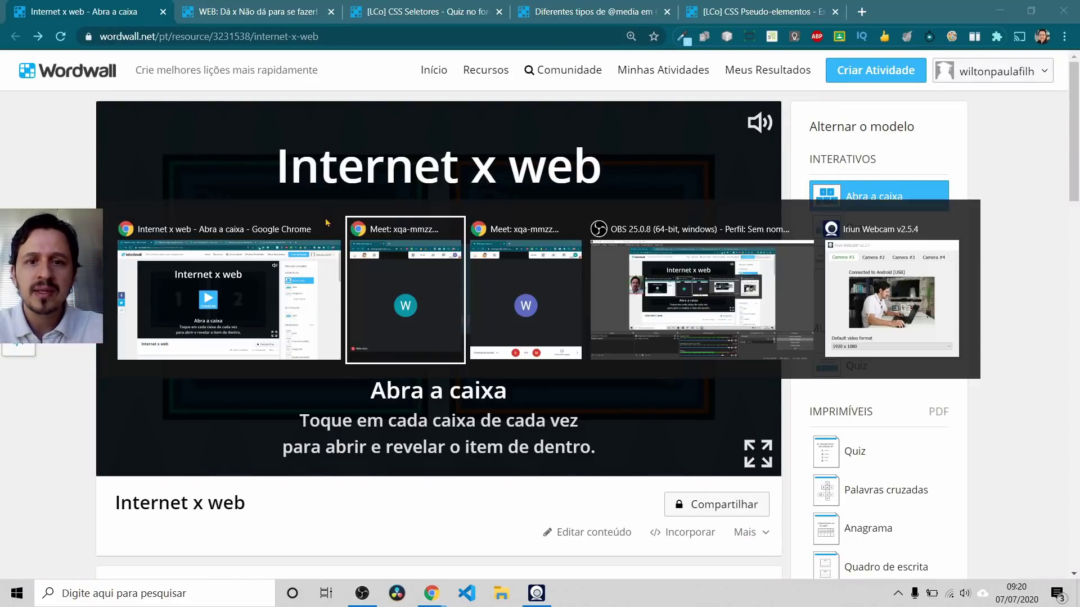
key(alt+Tab)
key(alt+Tab)
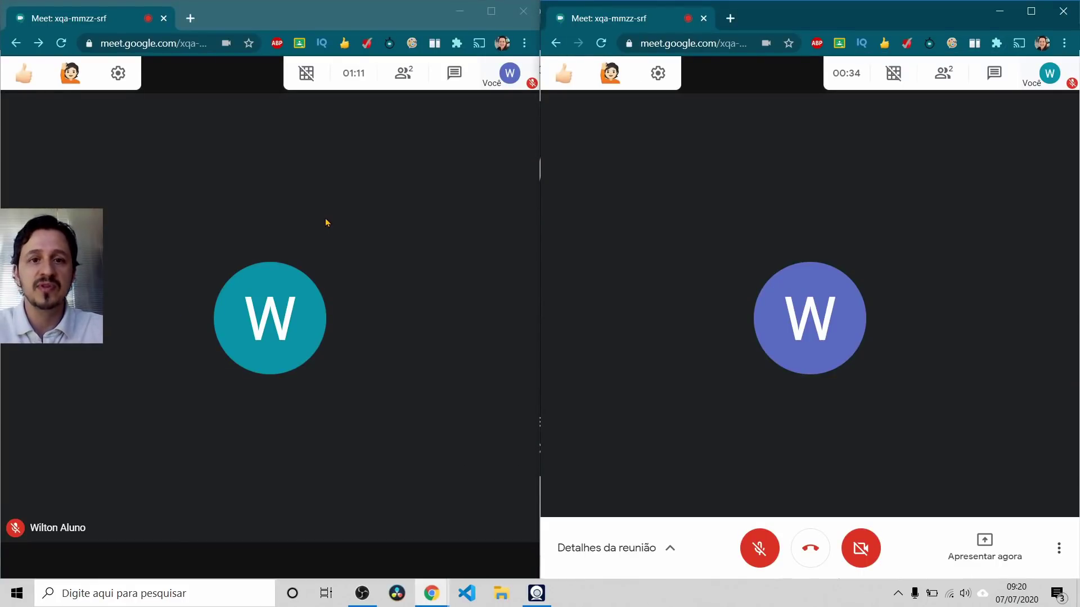
click(450, 76)
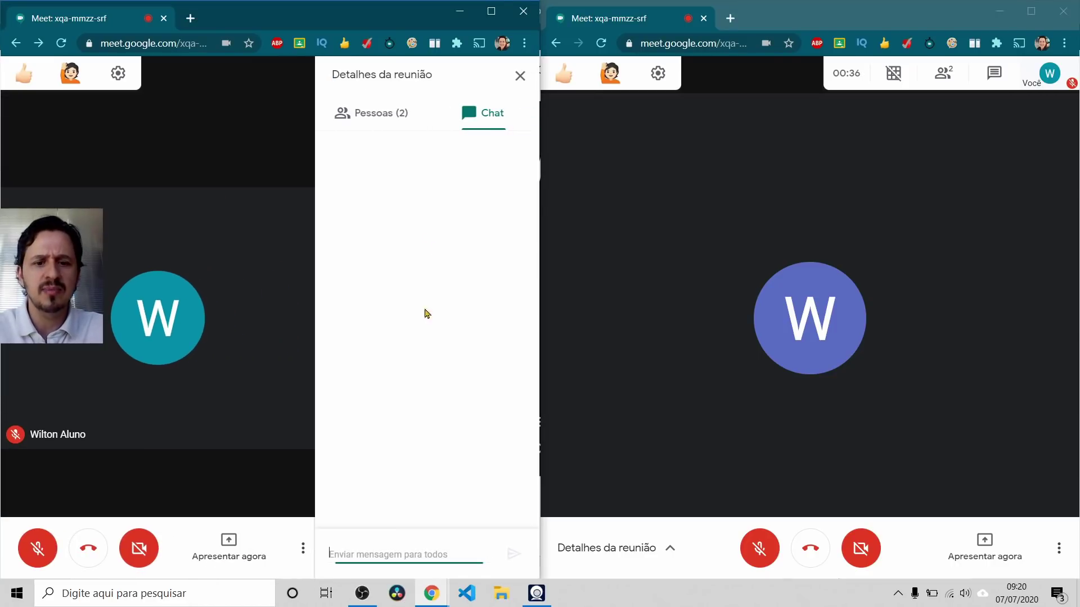
key(ctrl+v)
key(Return)
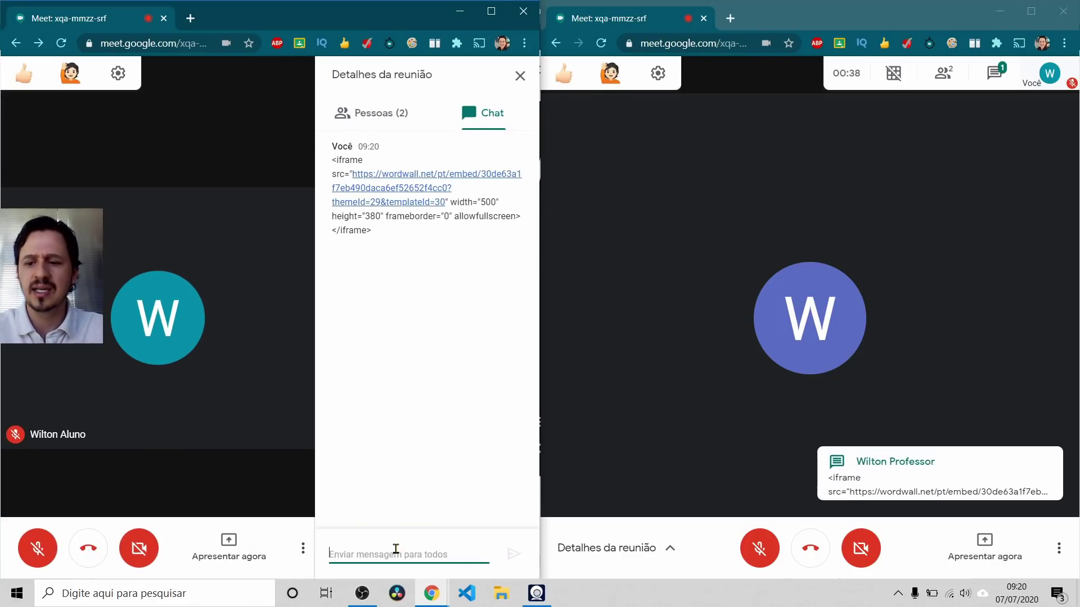
click(994, 73)
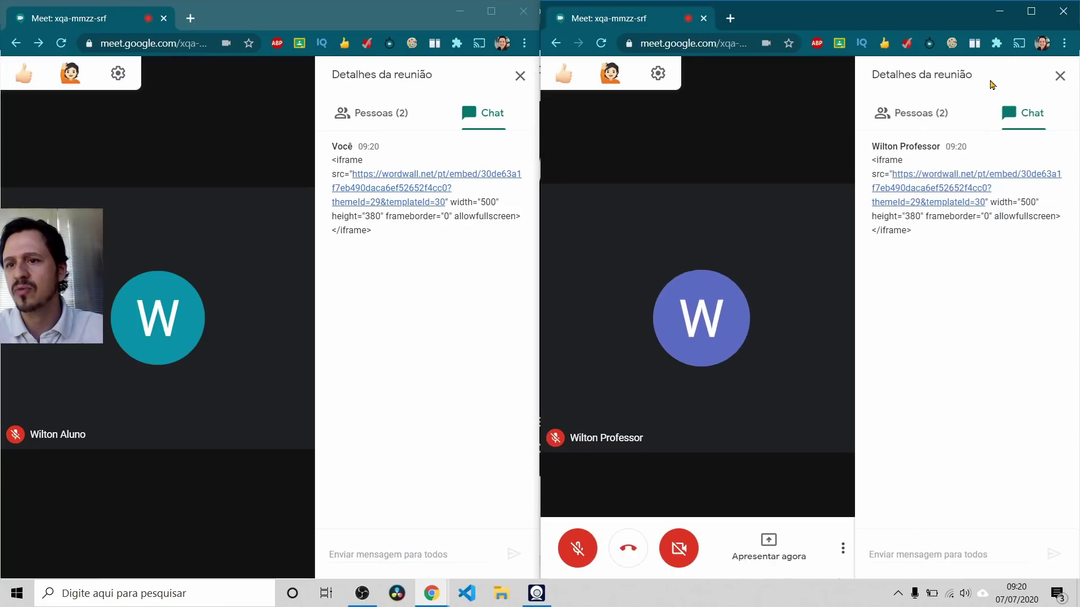
click(937, 188)
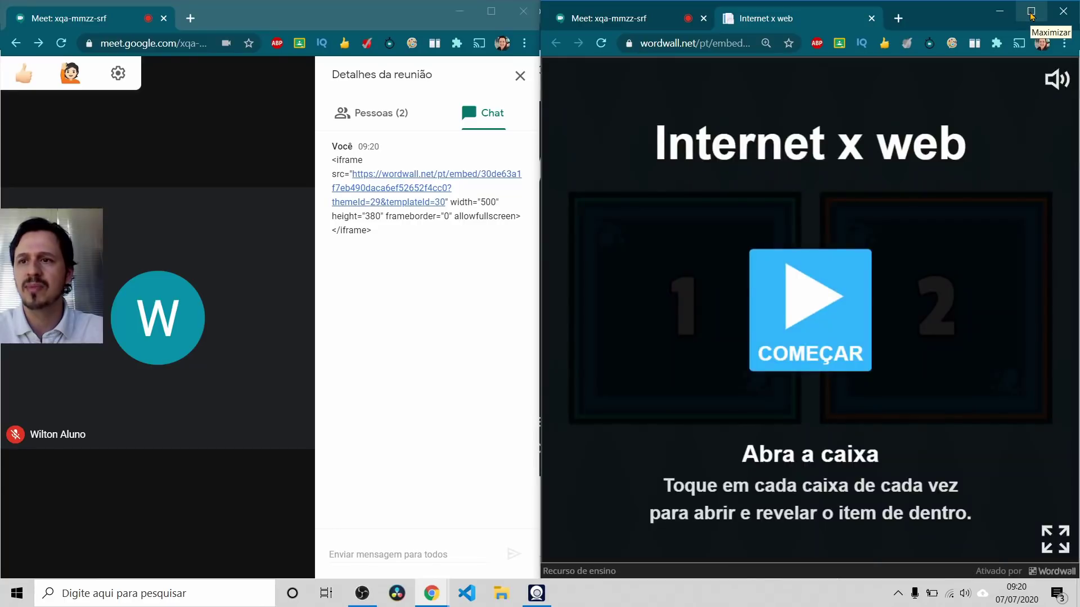
Step: Play Internet x web, answering Internet for box 1 and Web for box 2
click(1031, 13)
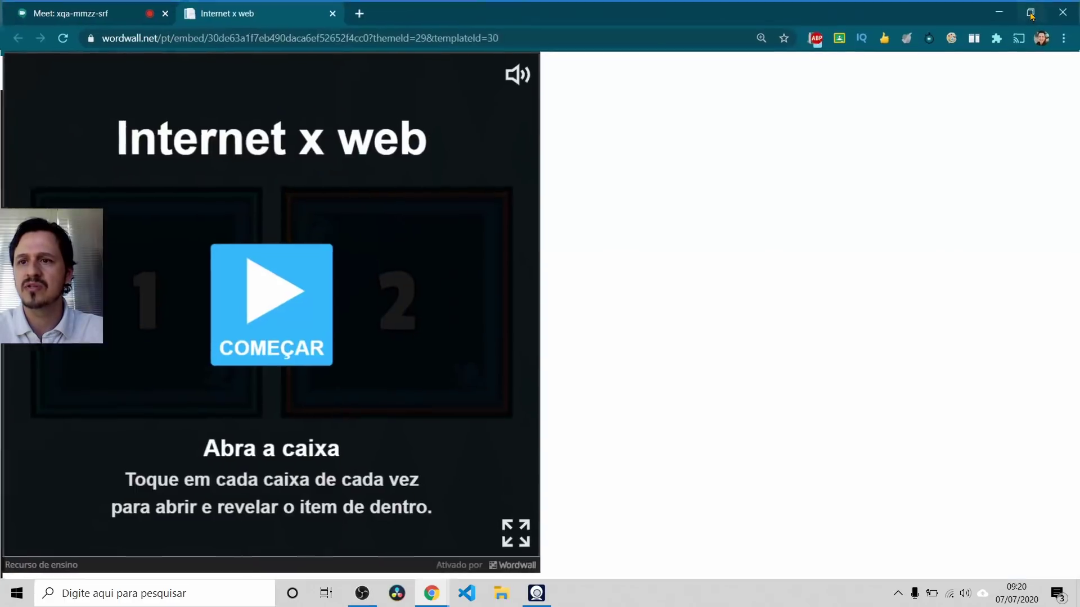
click(540, 284)
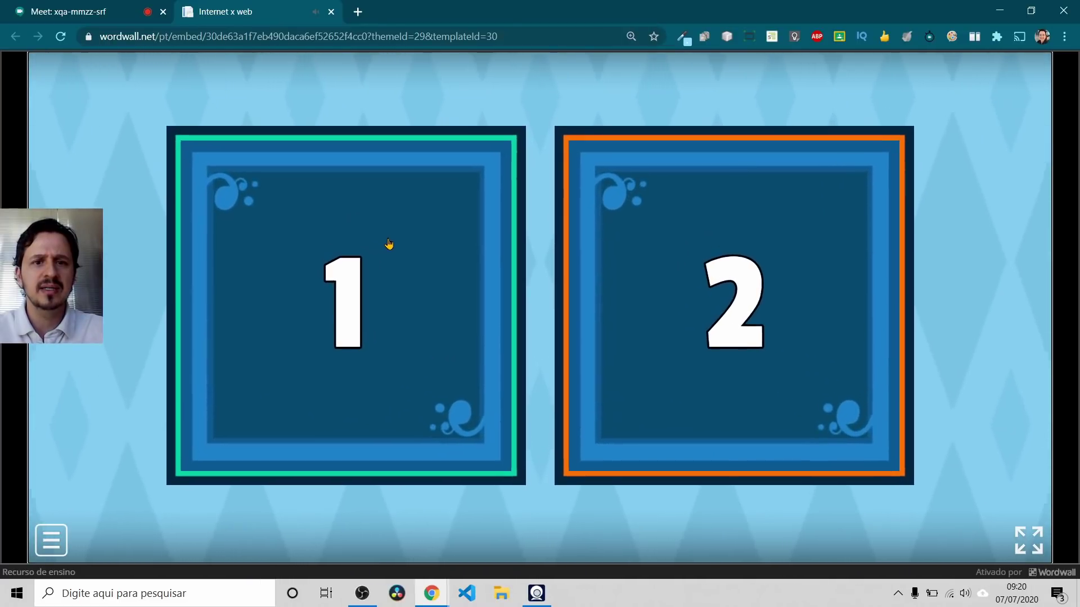
click(332, 253)
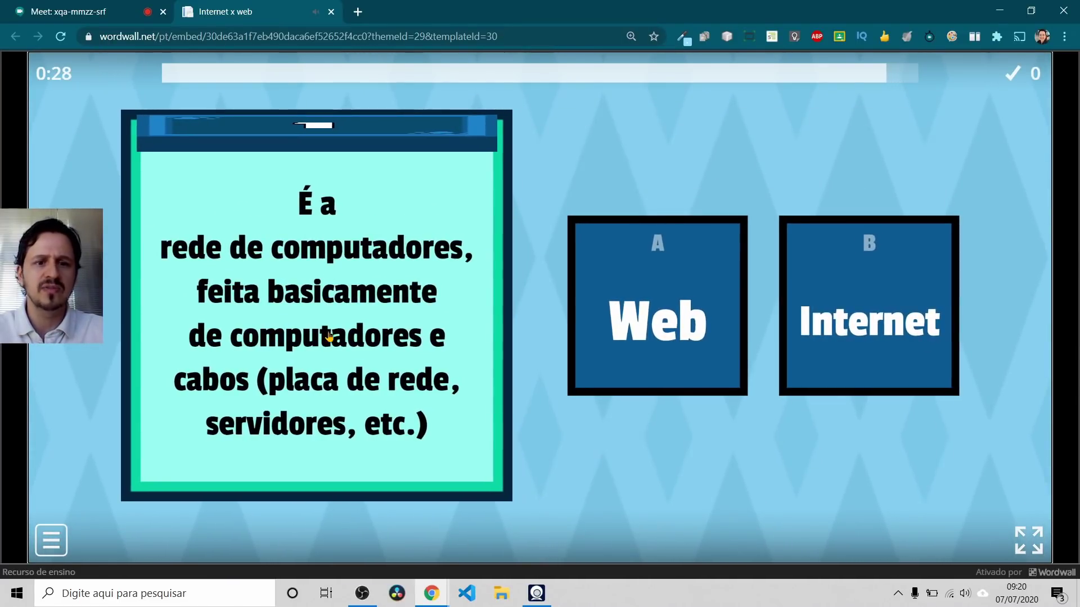
click(846, 299)
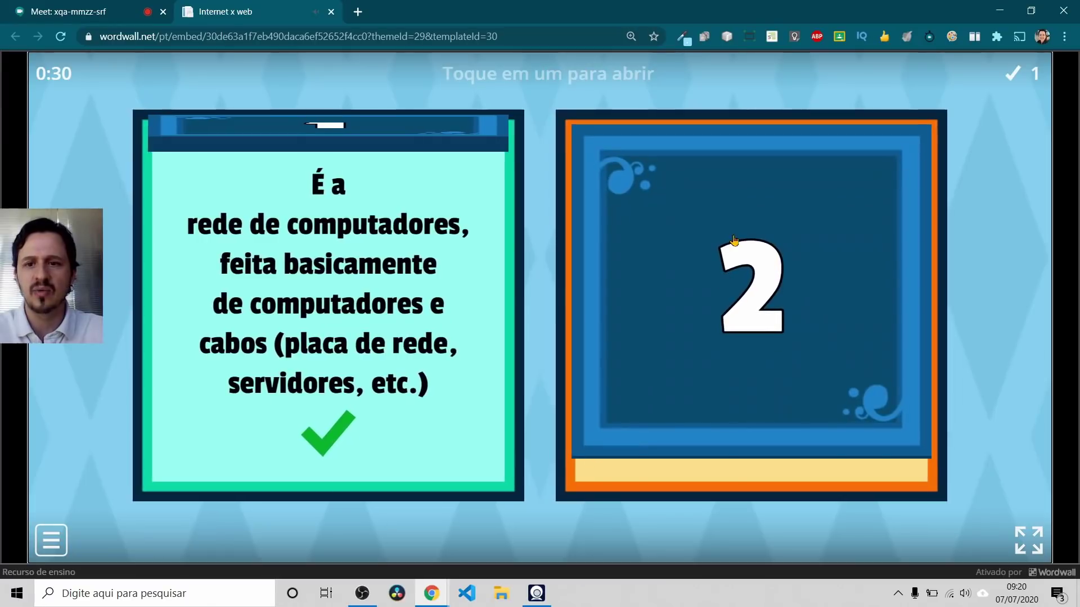
click(734, 240)
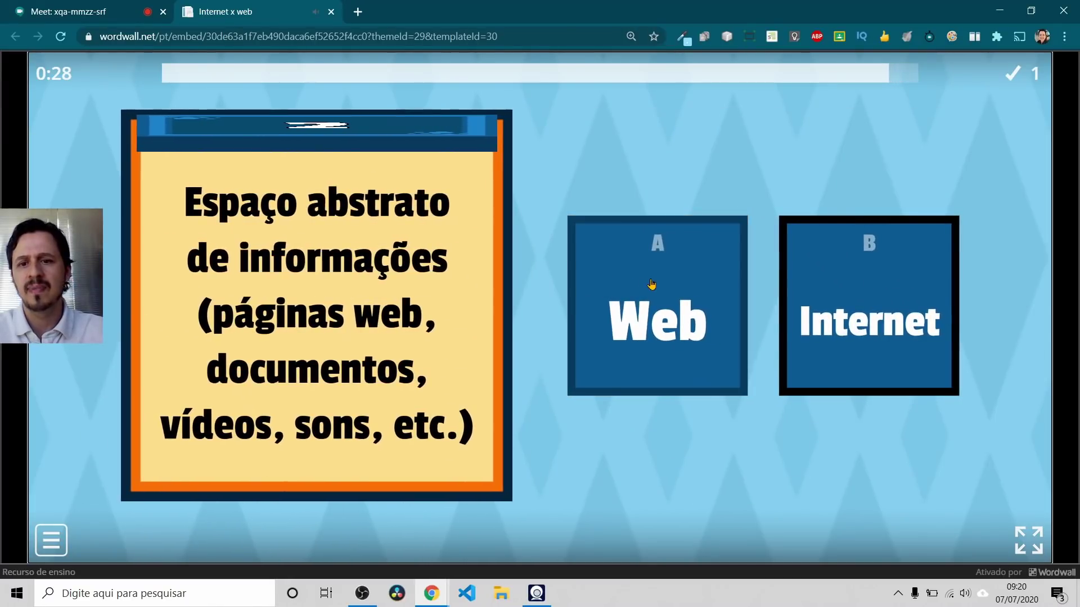
click(652, 284)
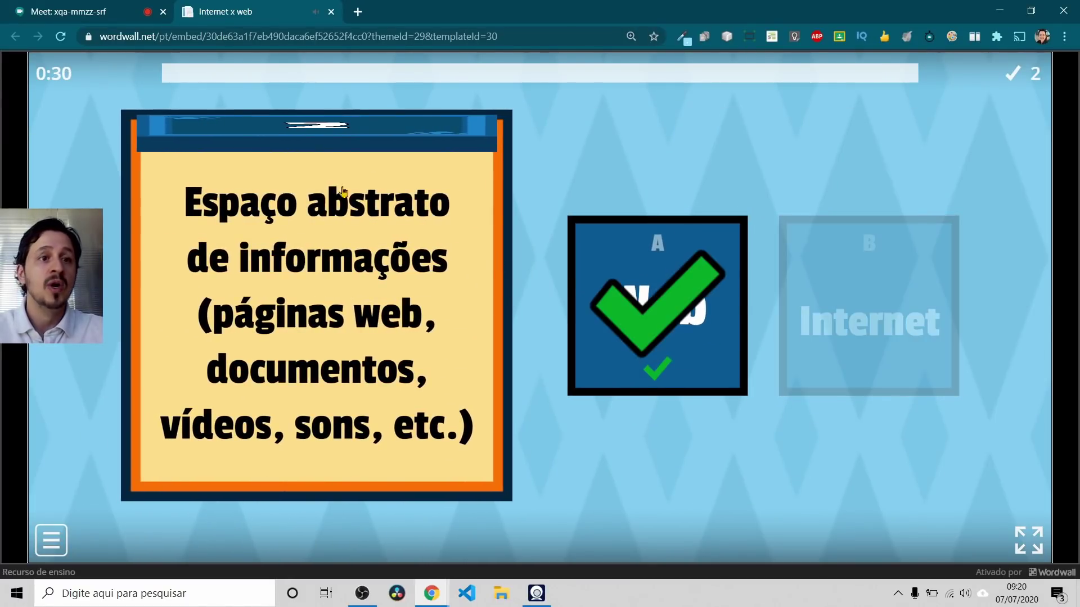
Step: Return to Meet and snap the other Meet window to the right half
click(112, 8)
key(alt+Tab)
key(alt+Tab)
drag(544, 5, 1079, 75)
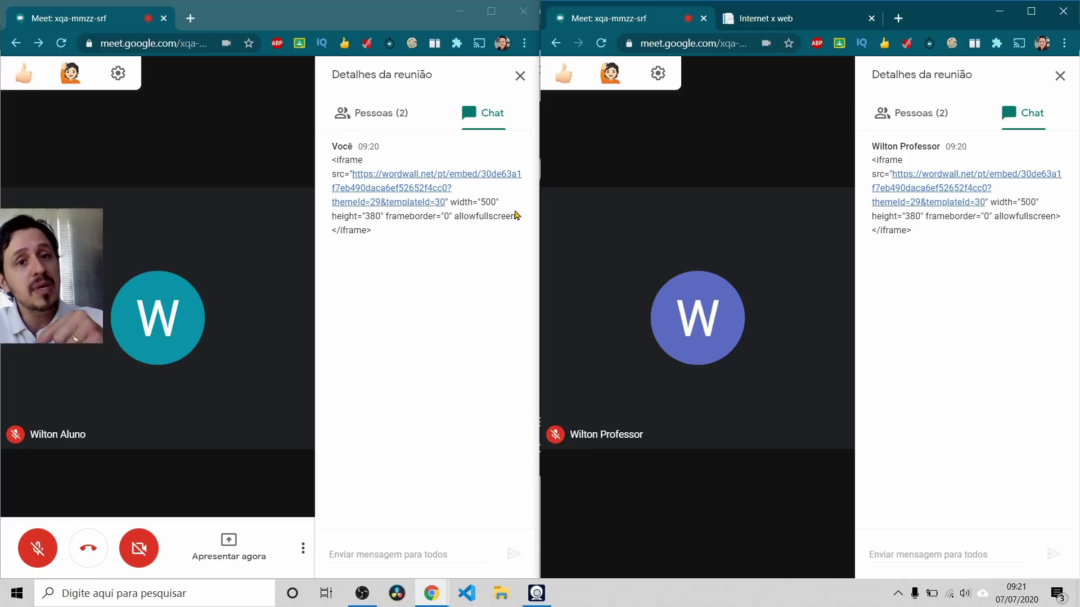
Step: Set WEB: Dá x Não dá para se fazer! as an assignment and trim its results title
key(alt+Tab)
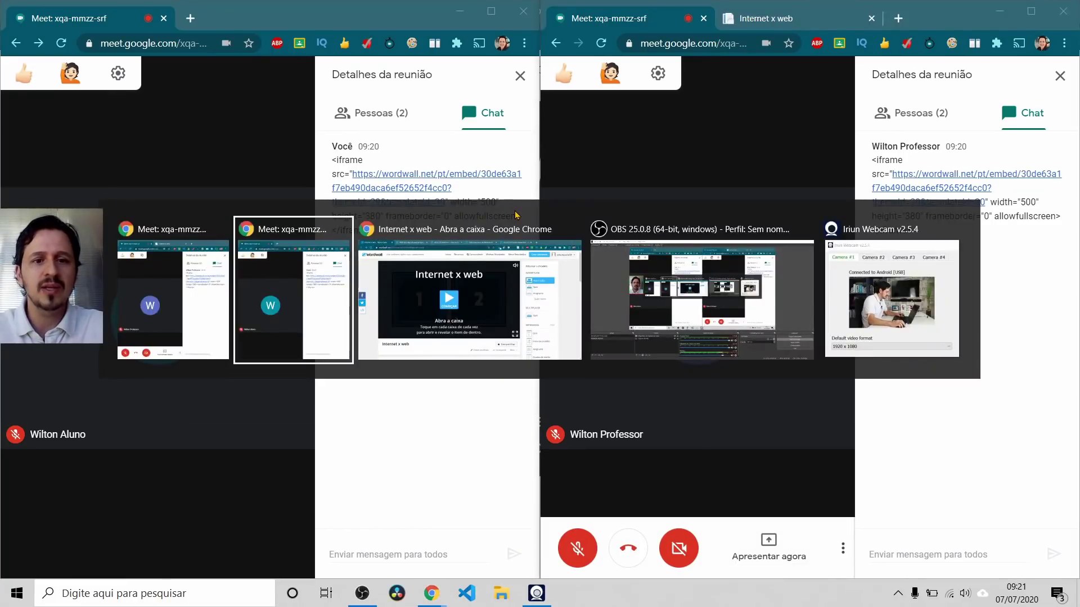
key(Tab)
click(270, 6)
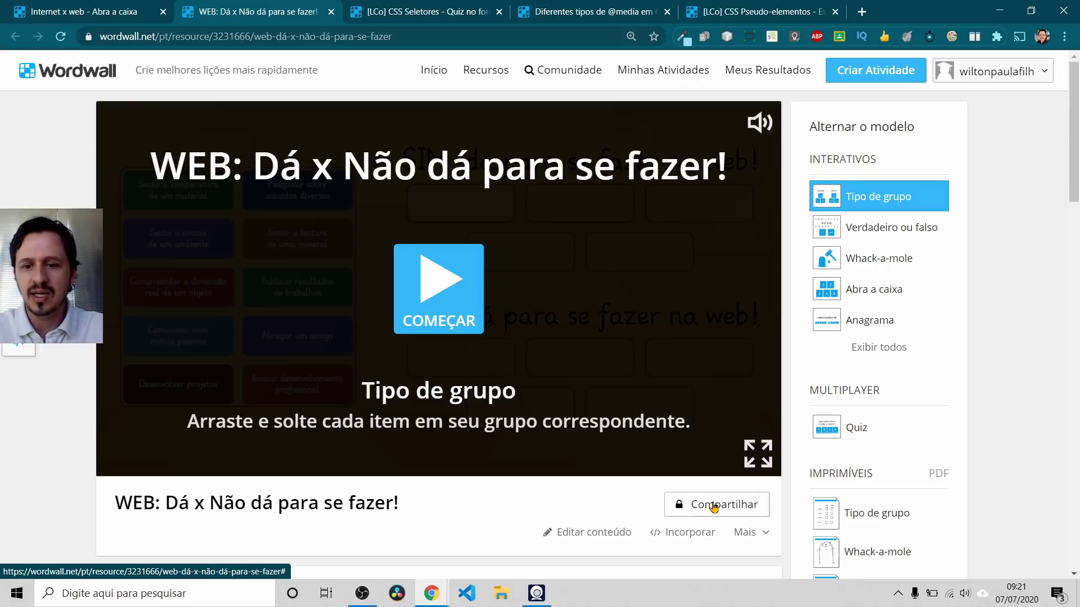
click(713, 506)
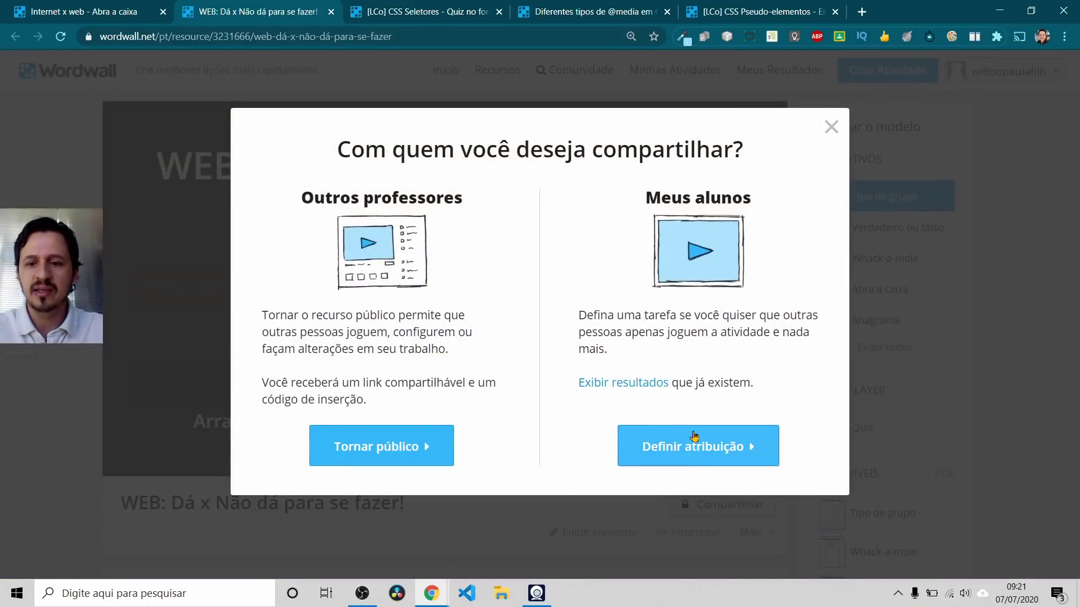
click(694, 436)
drag(340, 213, 224, 218)
key(BackSpace)
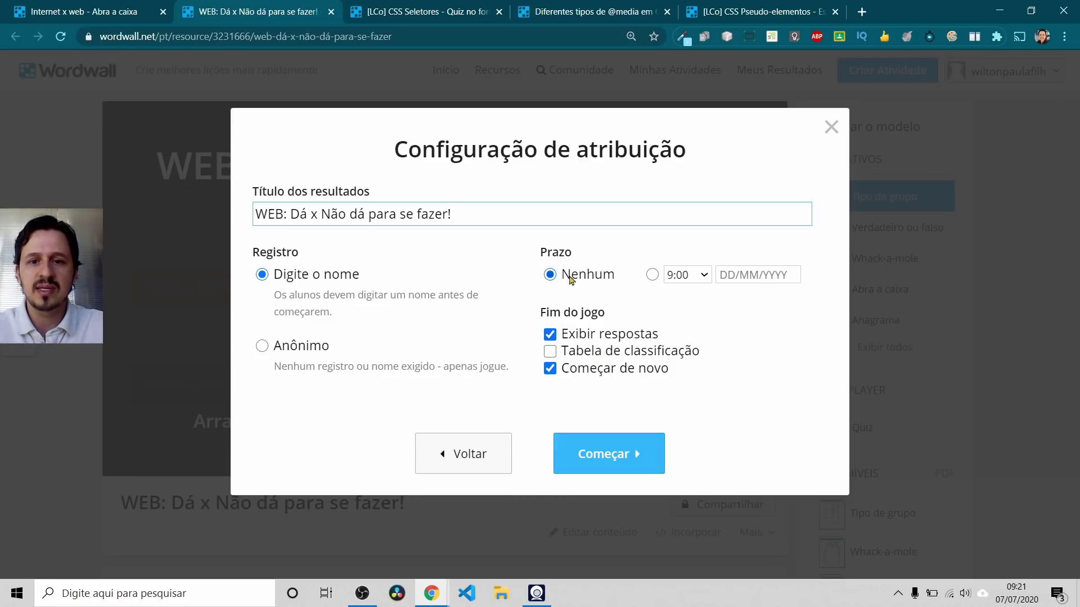
Step: Create the assignment with no deadline and copy its play link
click(596, 452)
click(710, 273)
key(ctrl+c)
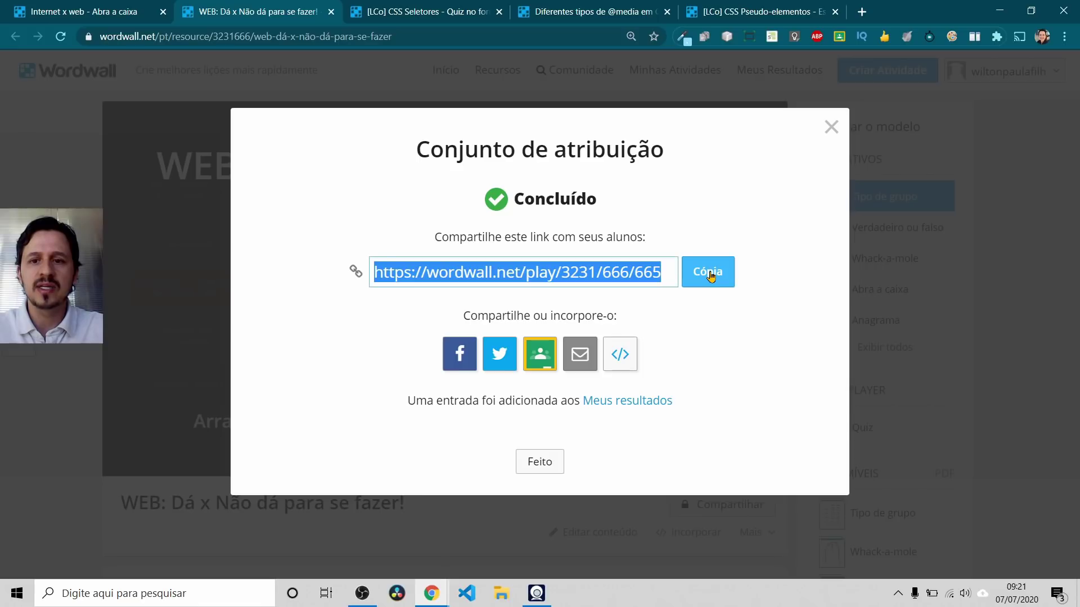
click(544, 461)
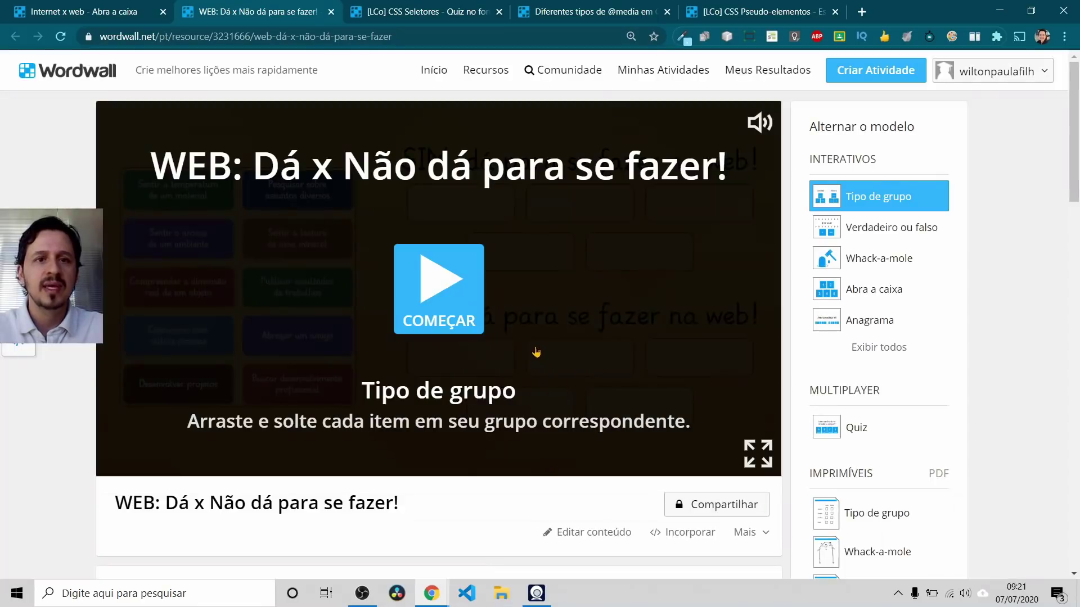
key(alt+Tab)
key(alt+Tab)
key(alt+Tab)
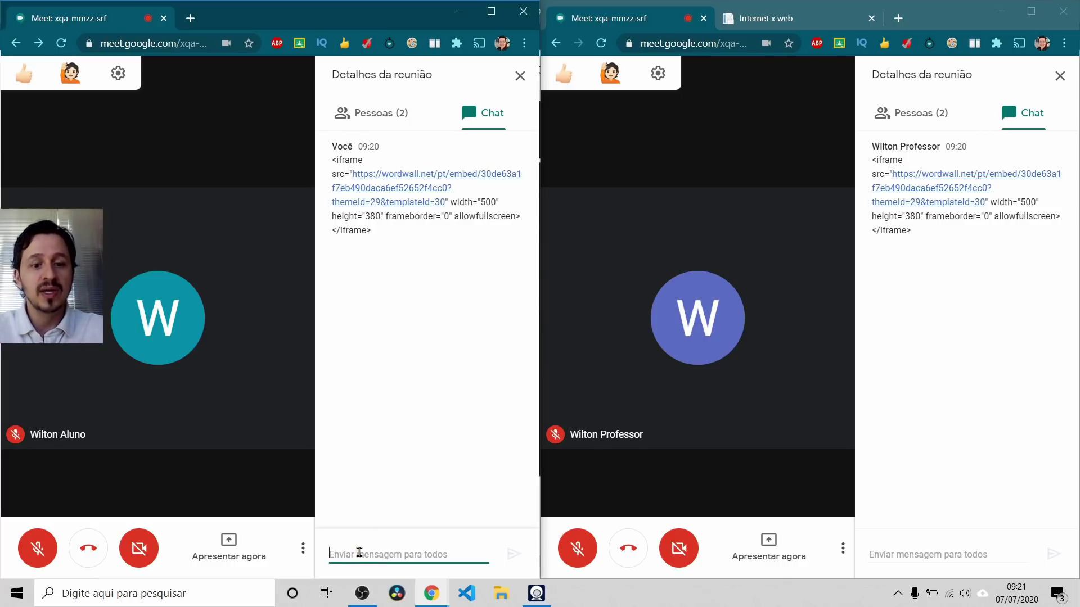
Step: Paste and send the assignment play link in the Meet chat
key(ctrl+v)
key(Return)
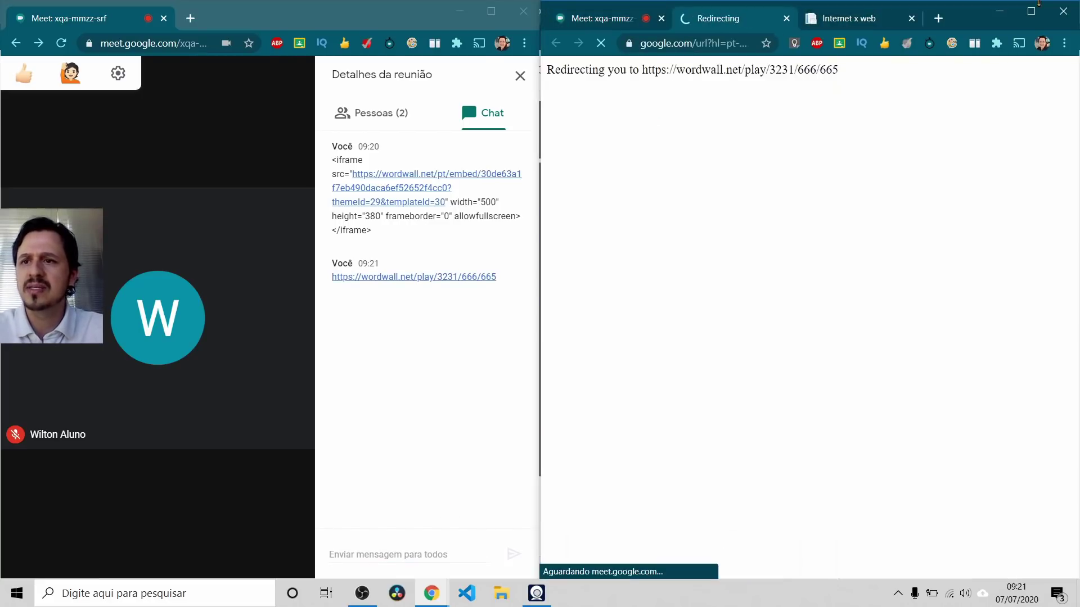
Step: Join the assignment under a test player name and start the group sort game
click(1031, 11)
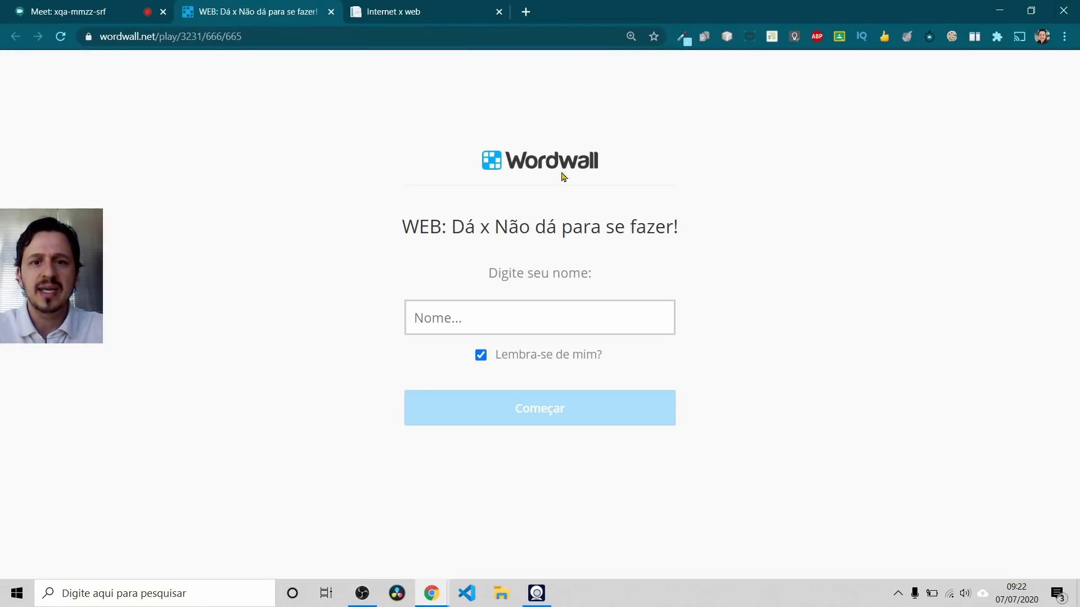
click(517, 316)
text(Wi)
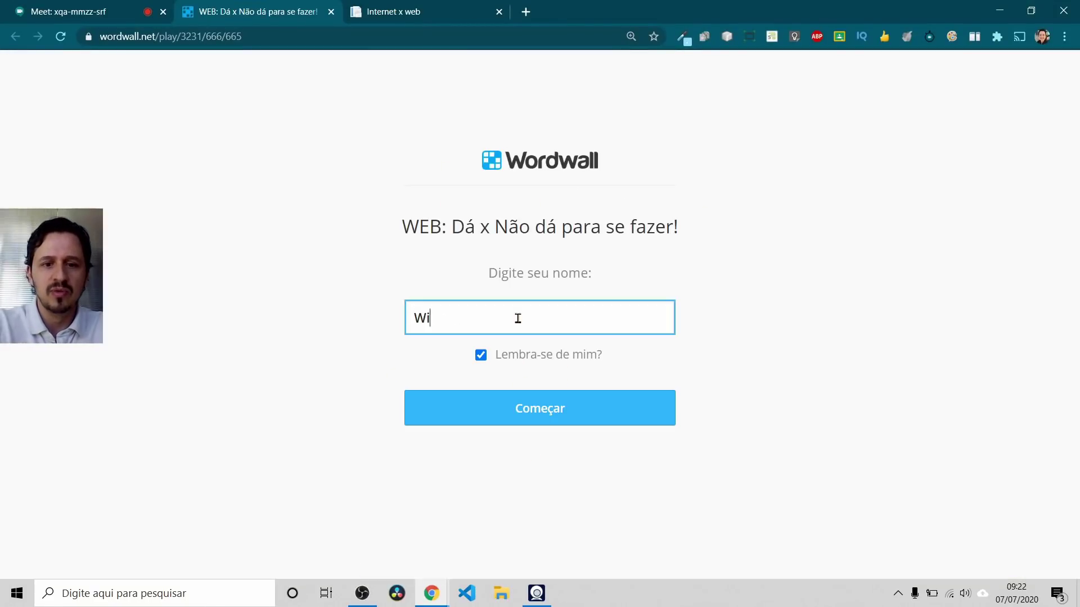
text(lton testando)
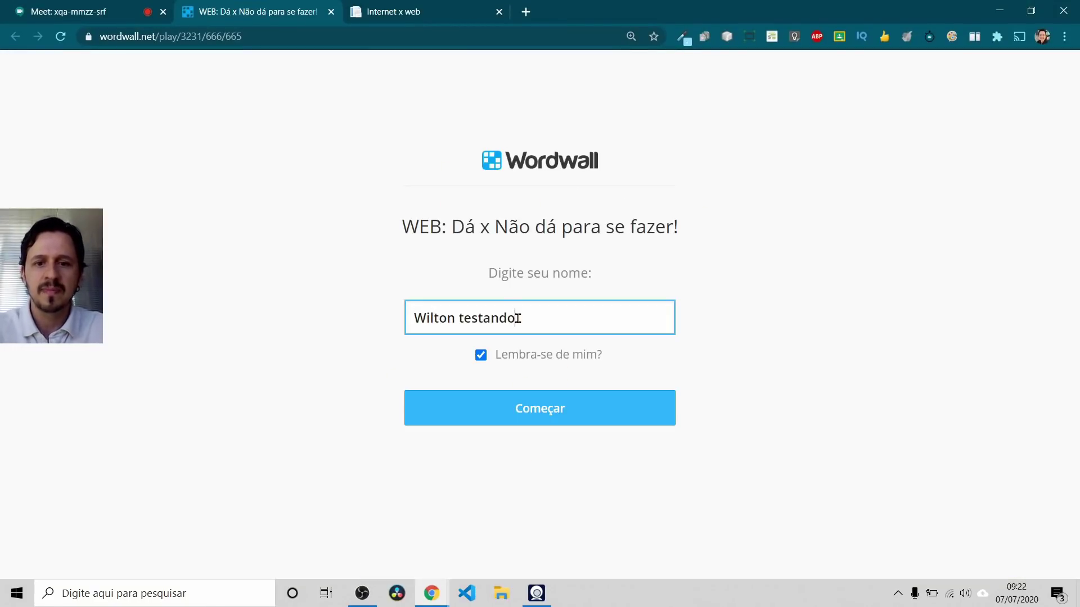
click(539, 410)
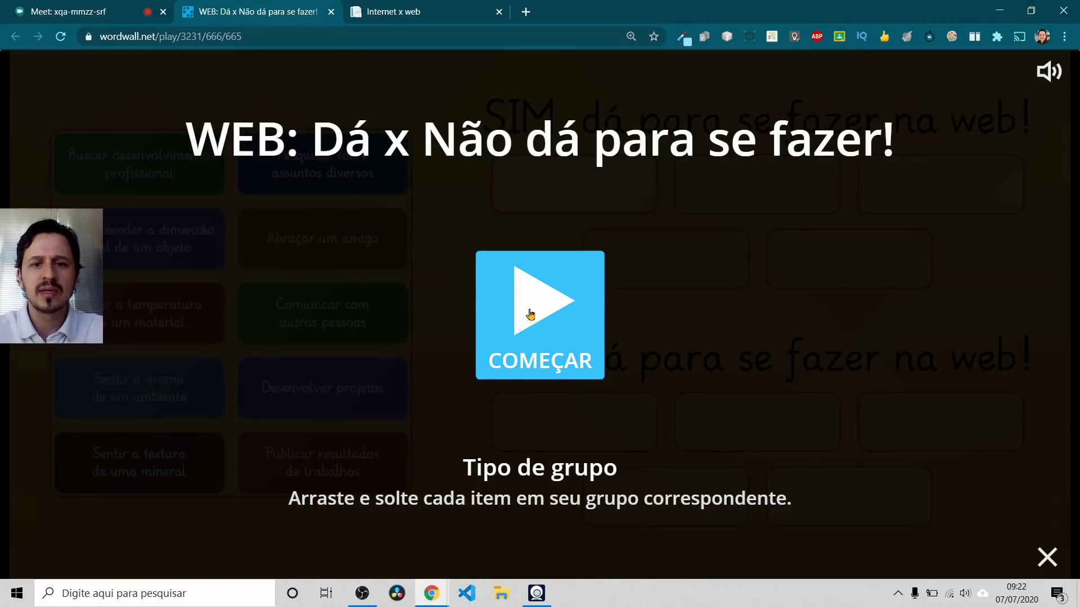
click(530, 315)
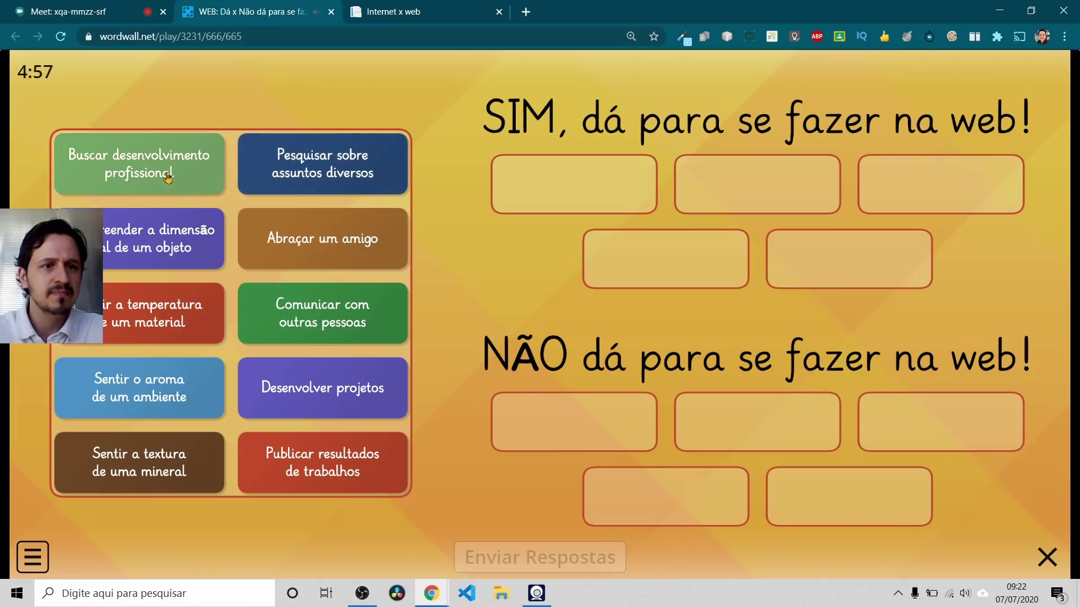
Step: Sort Buscar desenvolvimento profissional and Desenvolver projetos into SIM, Compreender a dimensão real into NÃO
drag(144, 167, 560, 192)
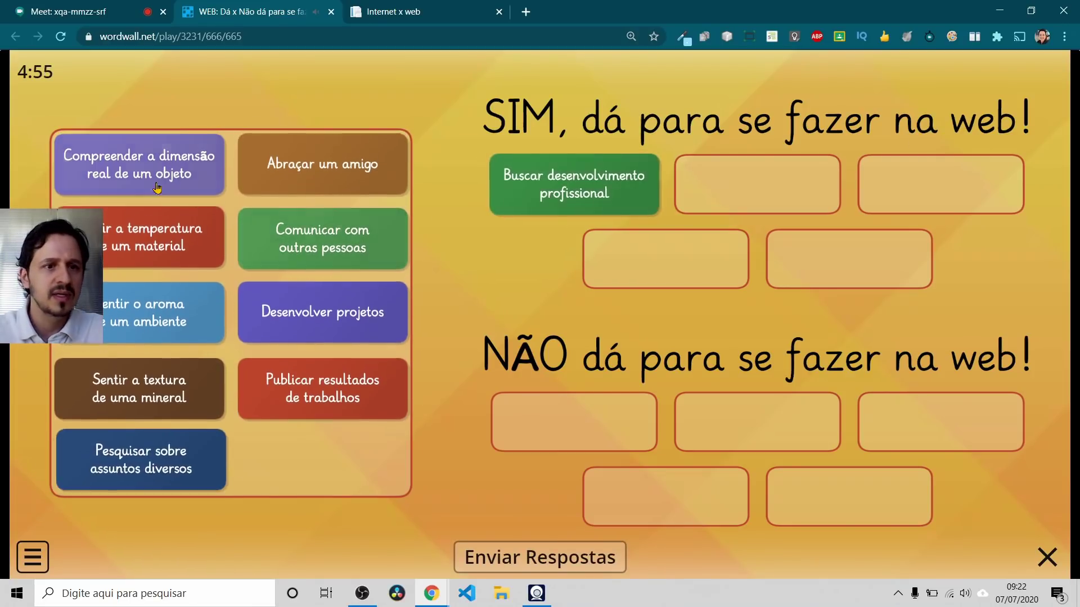
drag(129, 167, 562, 425)
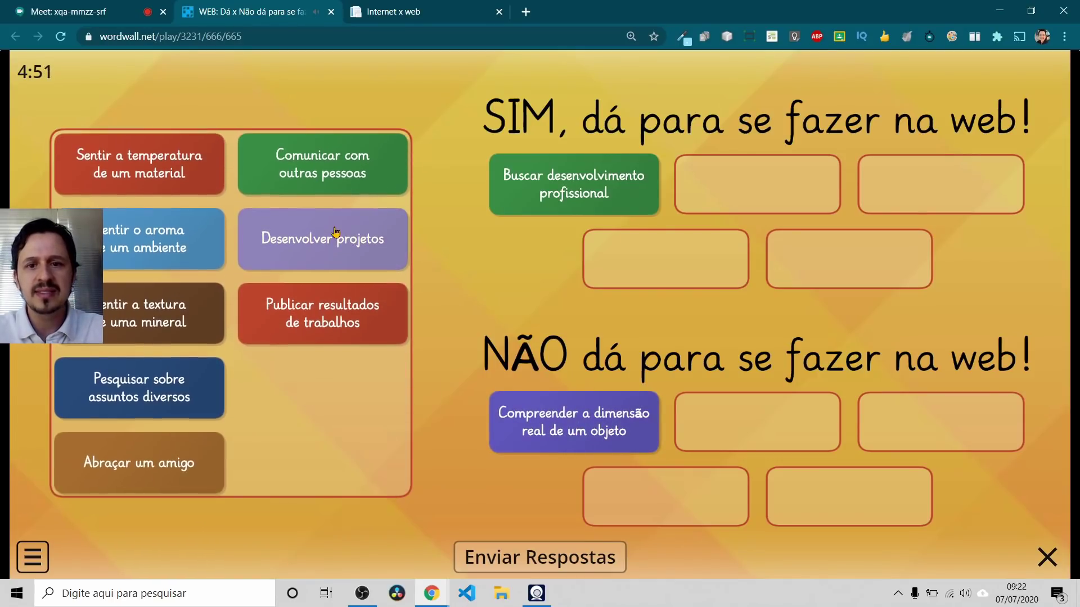
drag(349, 238, 665, 267)
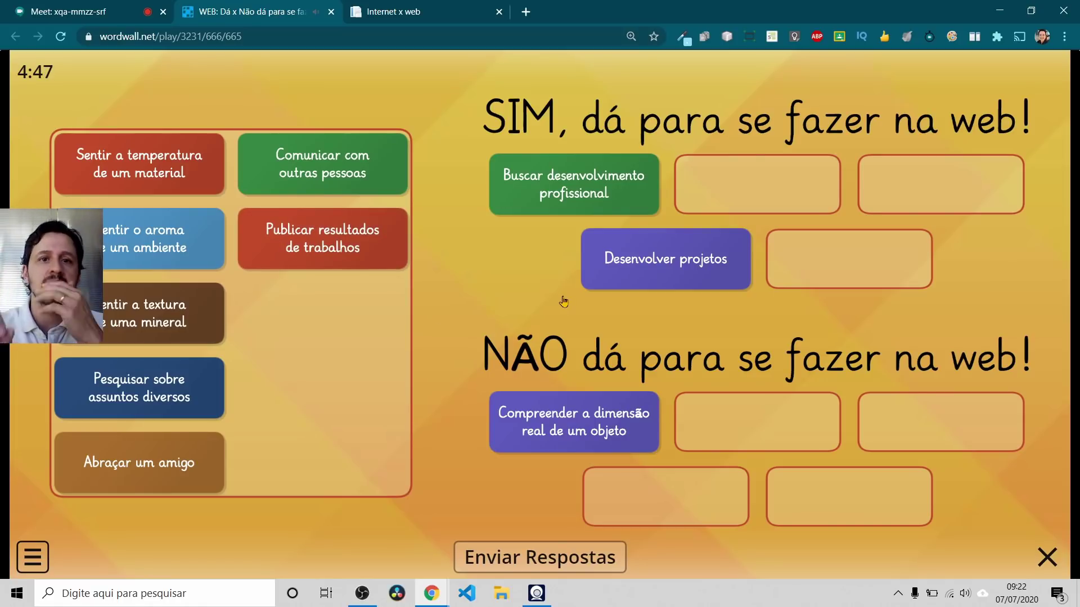
key(alt+Tab)
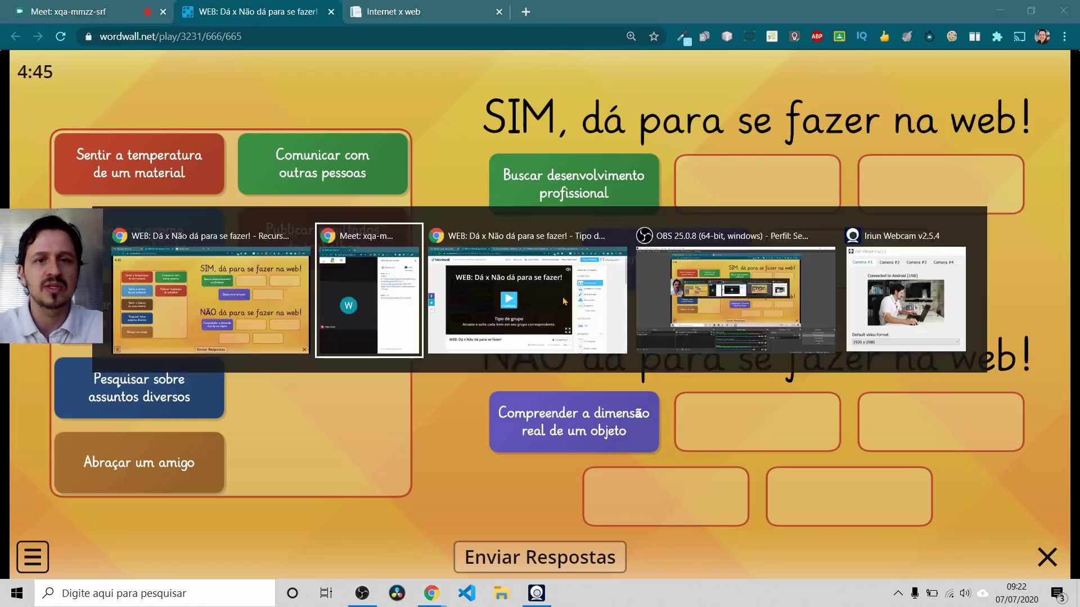
click(564, 301)
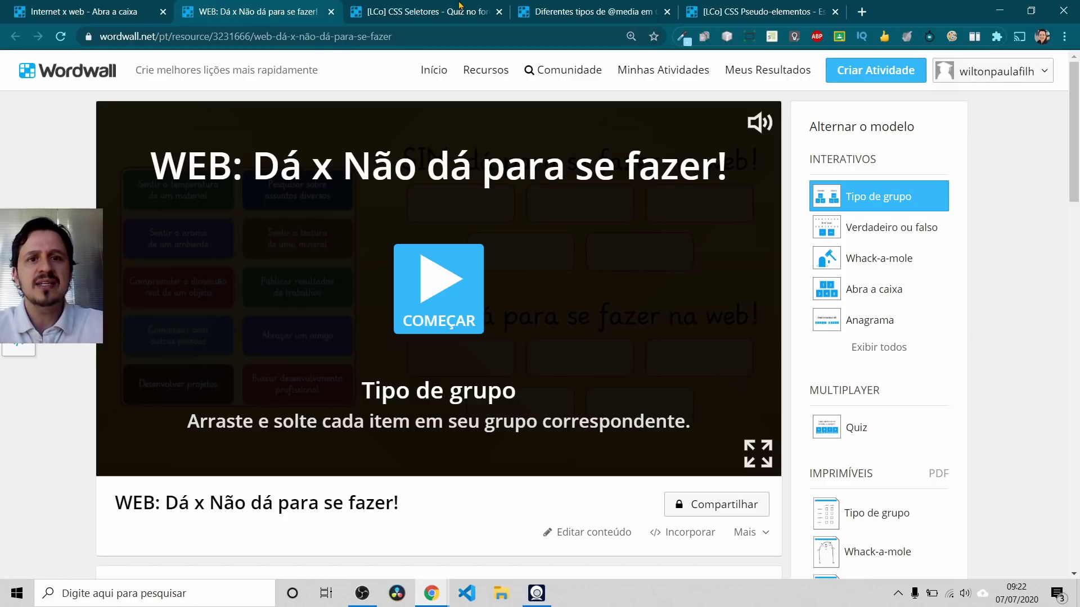
click(427, 11)
click(585, 10)
click(710, 8)
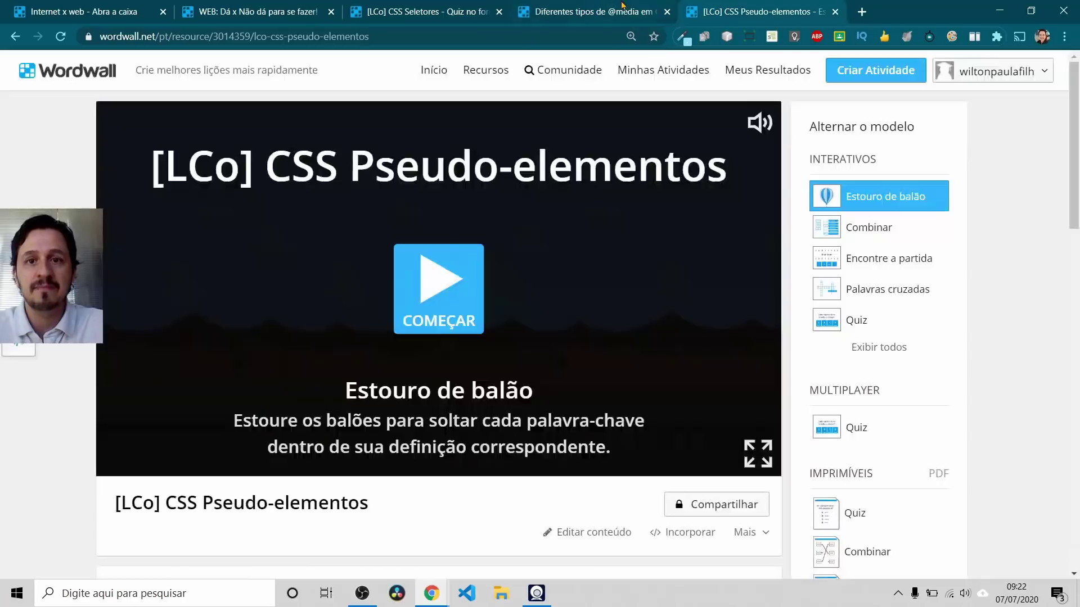
click(624, 8)
key(ctrl+shift+Tab)
Step: Open Turmas - Google Sala de Aula from the IFTM bookmarks in a new tab, under the school account
click(861, 11)
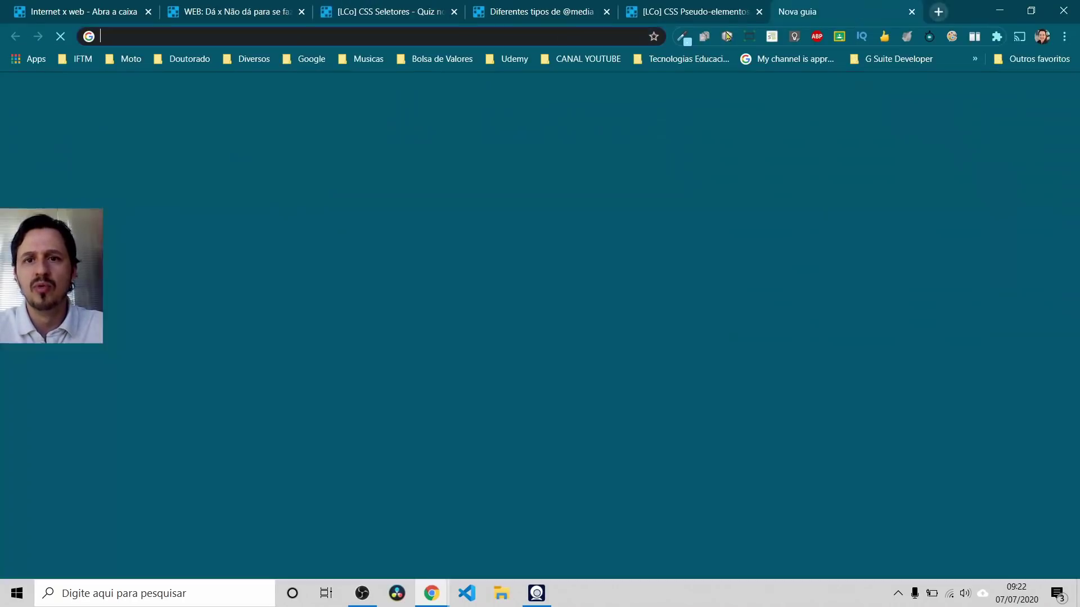
key(alt+Tab)
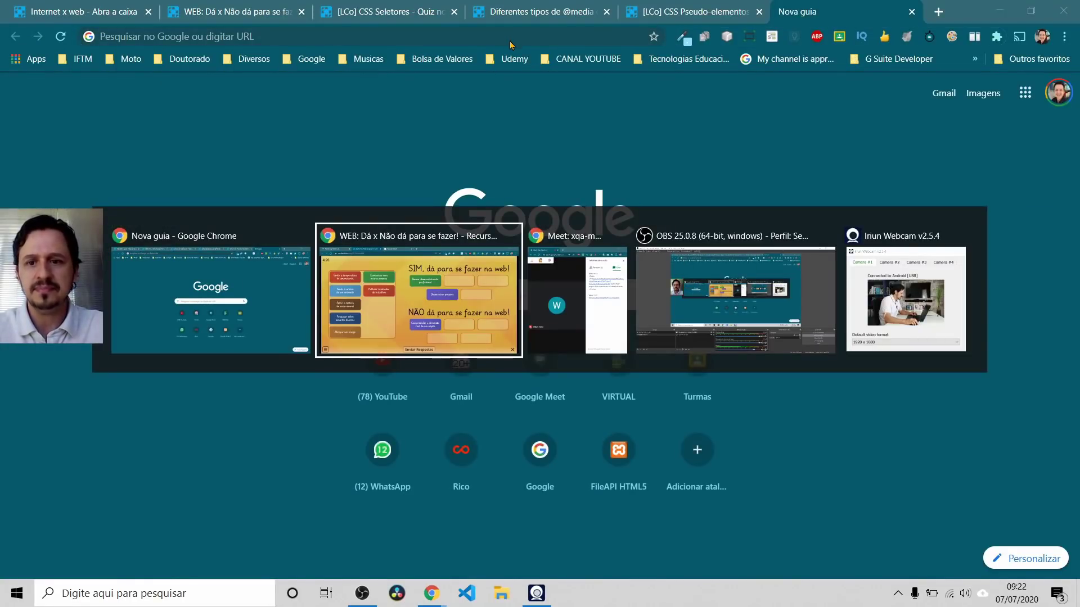
key(Escape)
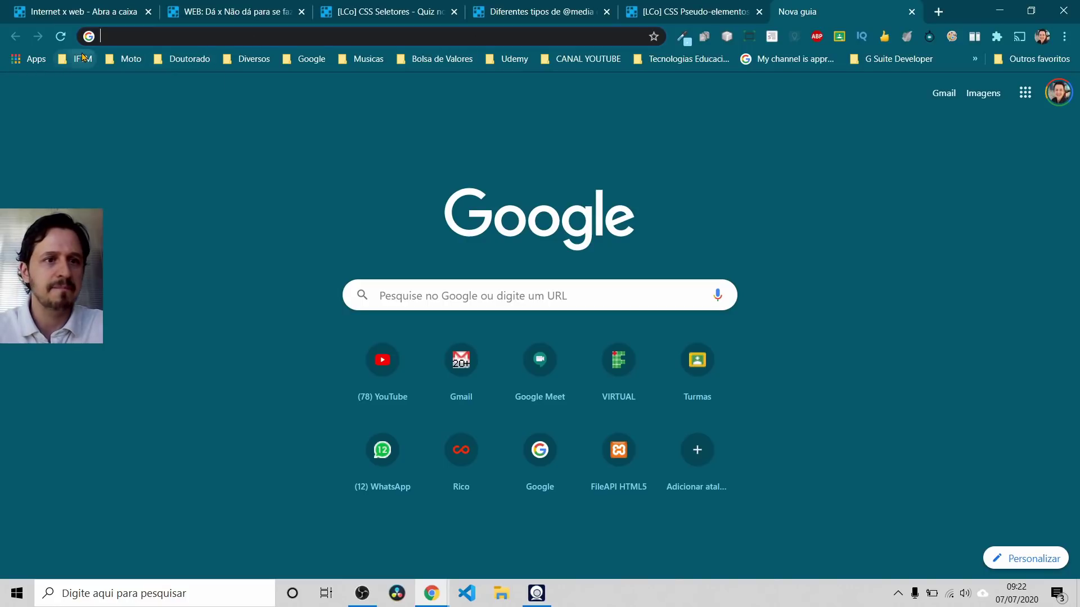
click(83, 59)
mouse_move(134, 83)
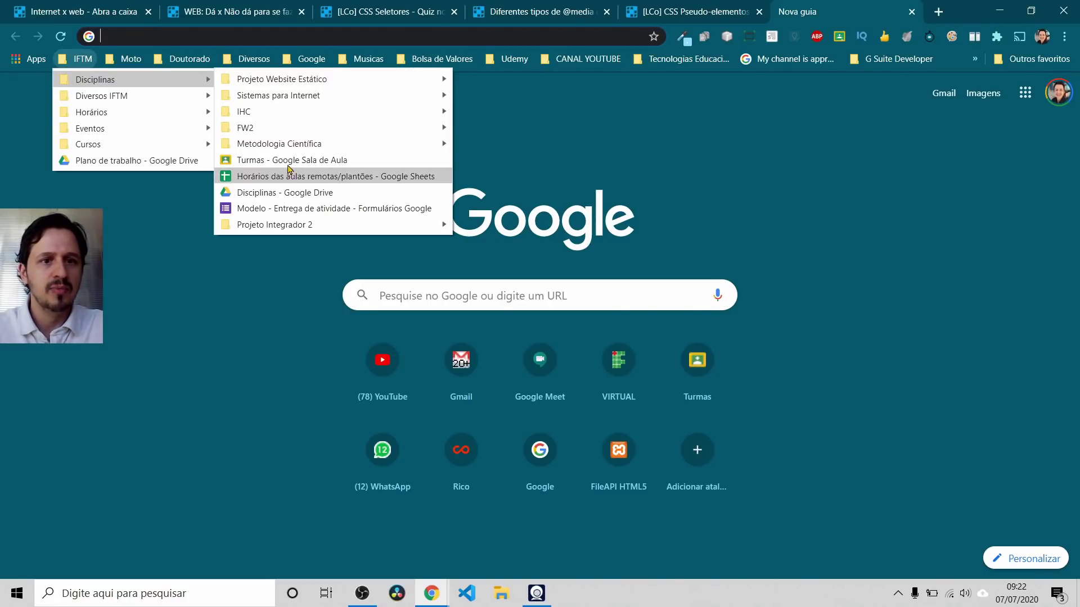
click(295, 160)
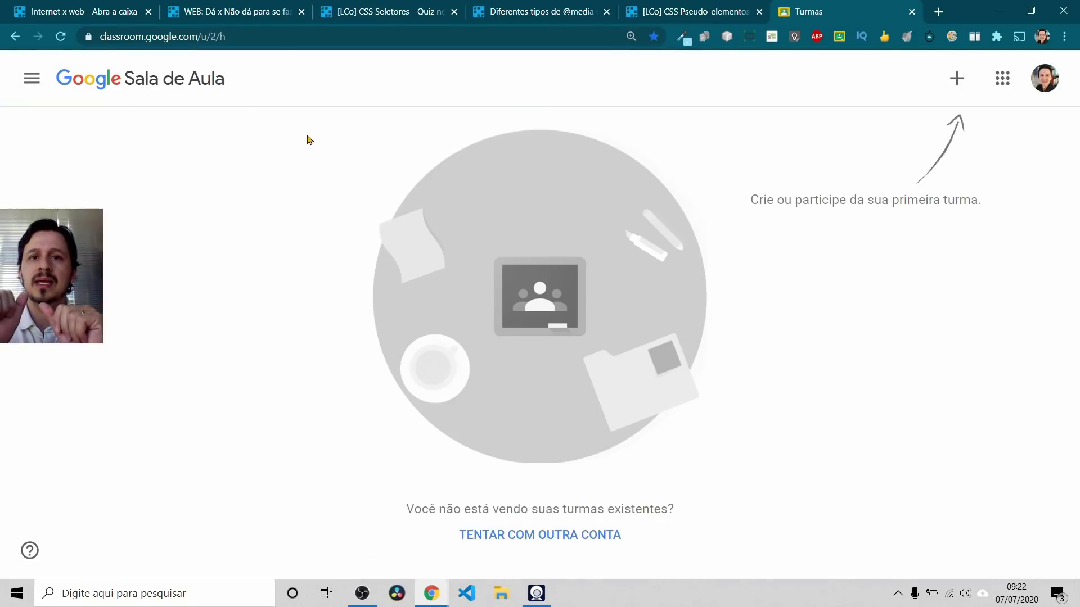
click(1044, 78)
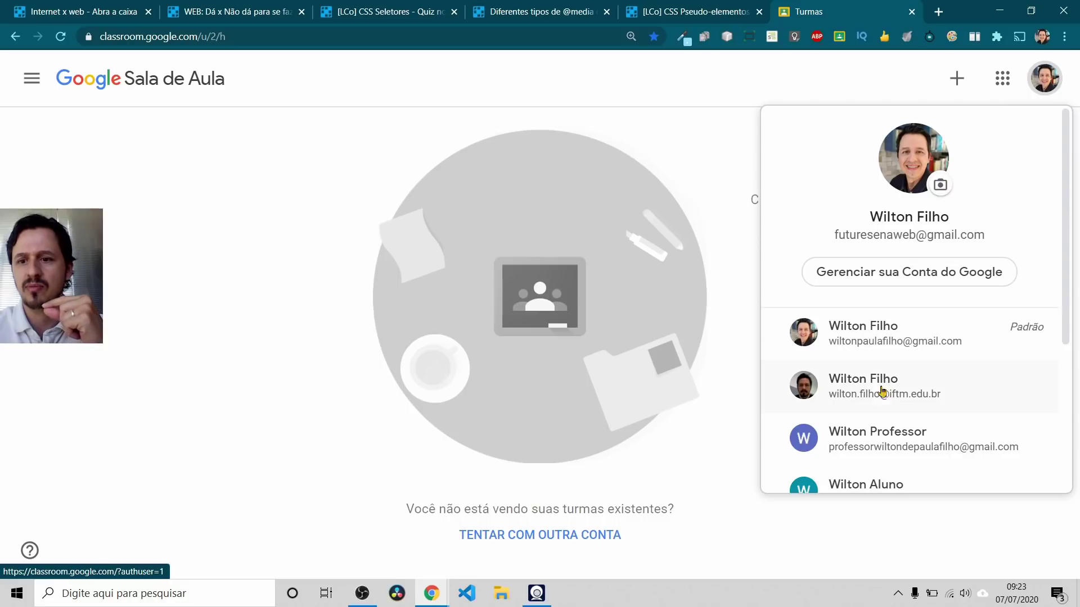
click(877, 393)
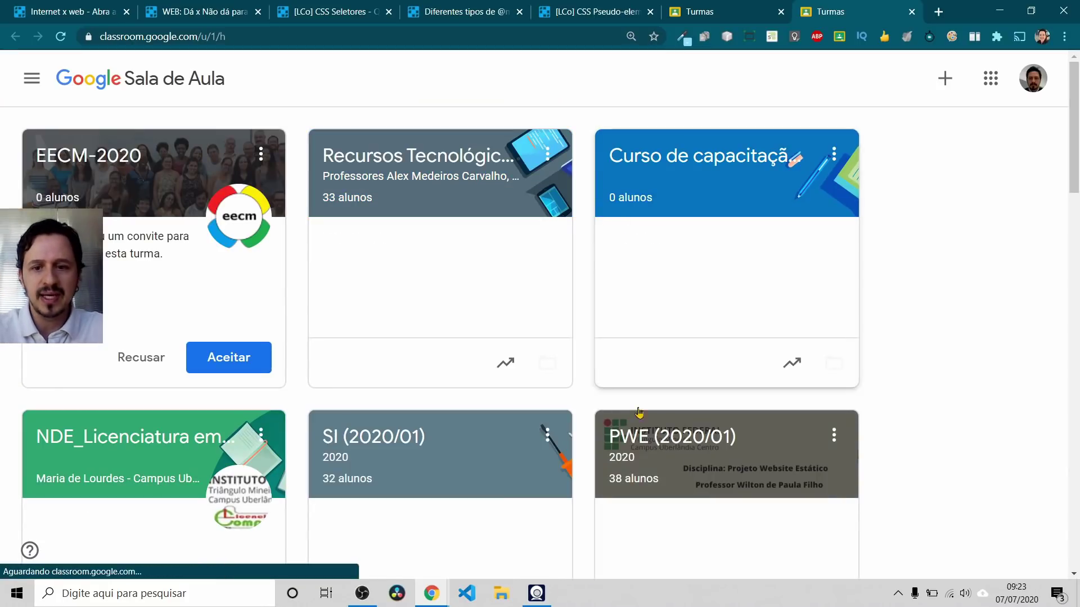
Step: Open the PWE (2020/01) stream and highlight the CSS fundamentals post's opening paragraph
click(646, 435)
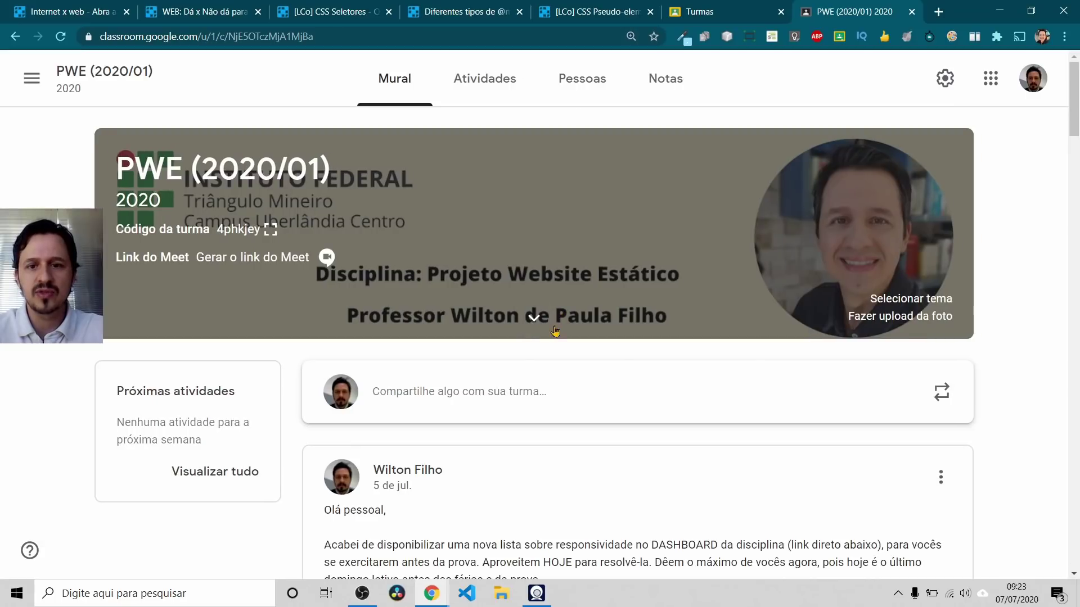
scroll(554, 331, down, 7)
scroll(553, 330, down, 20)
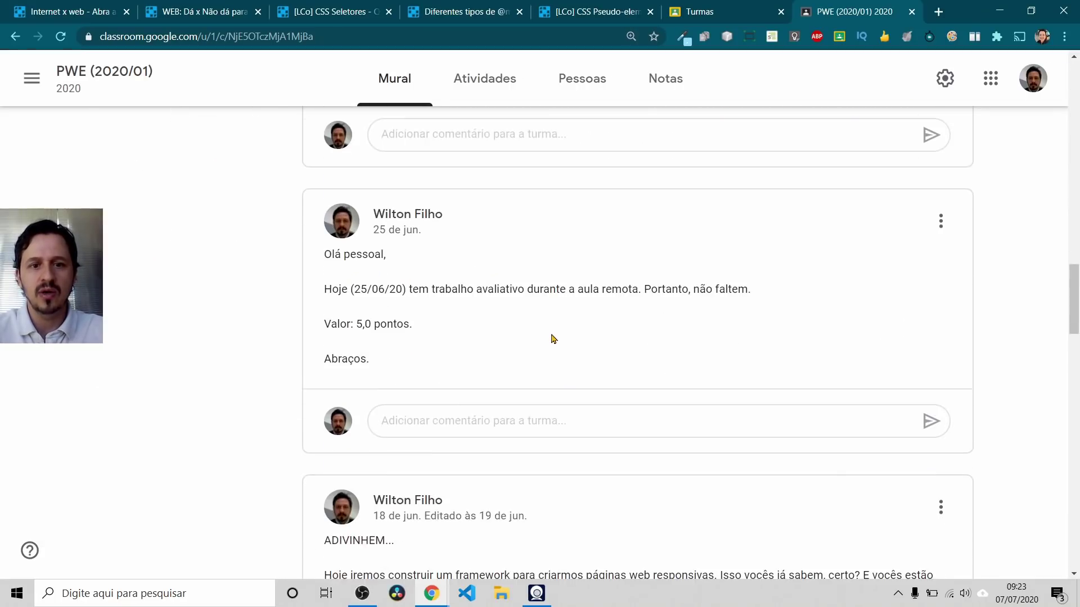
scroll(551, 338, down, 2)
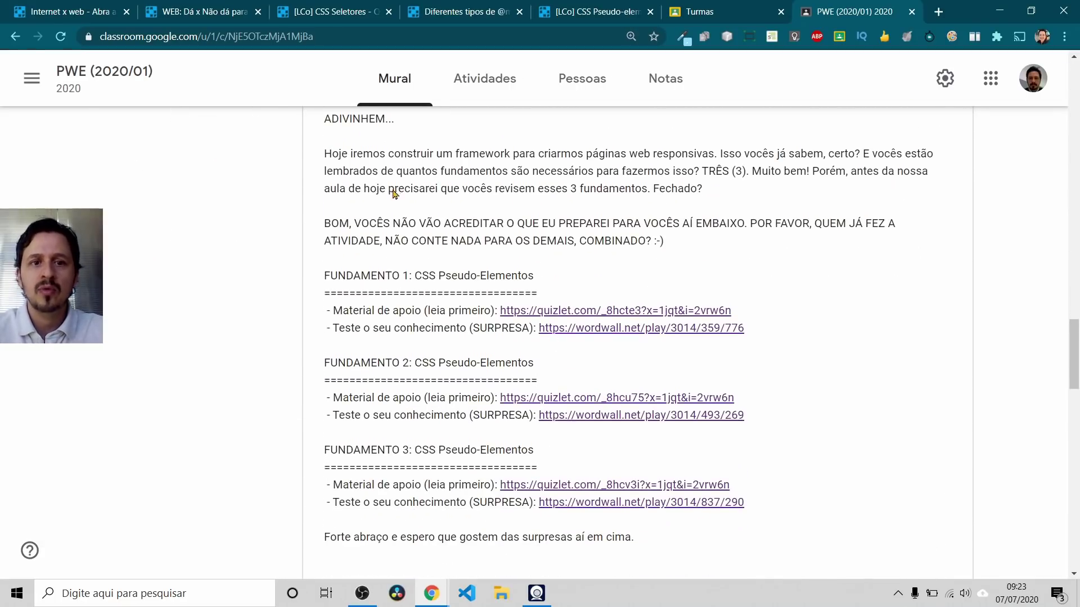
drag(339, 155, 574, 166)
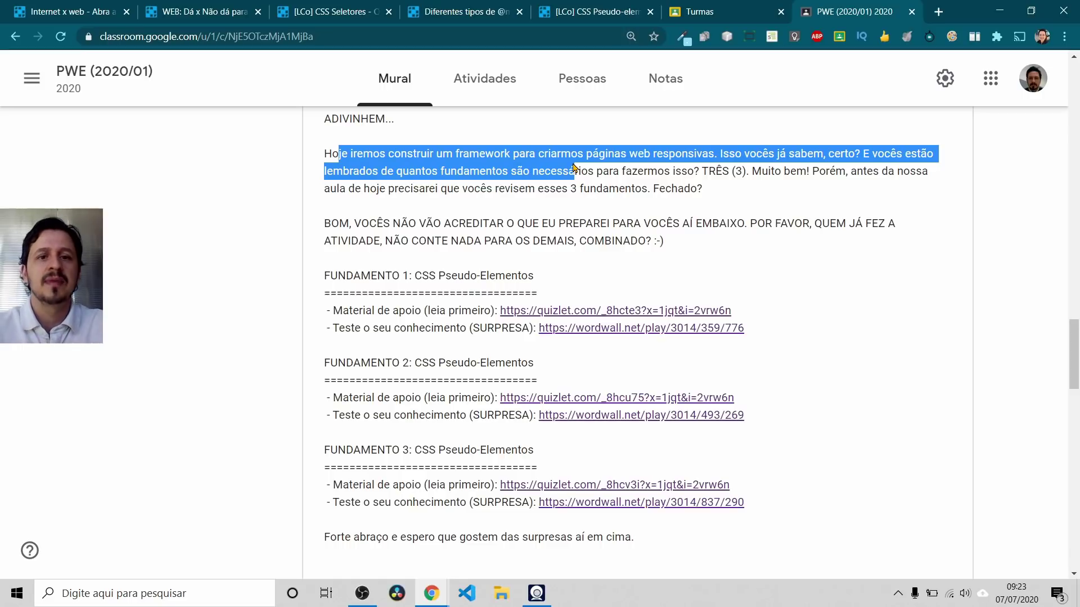
click(570, 167)
drag(325, 116, 733, 192)
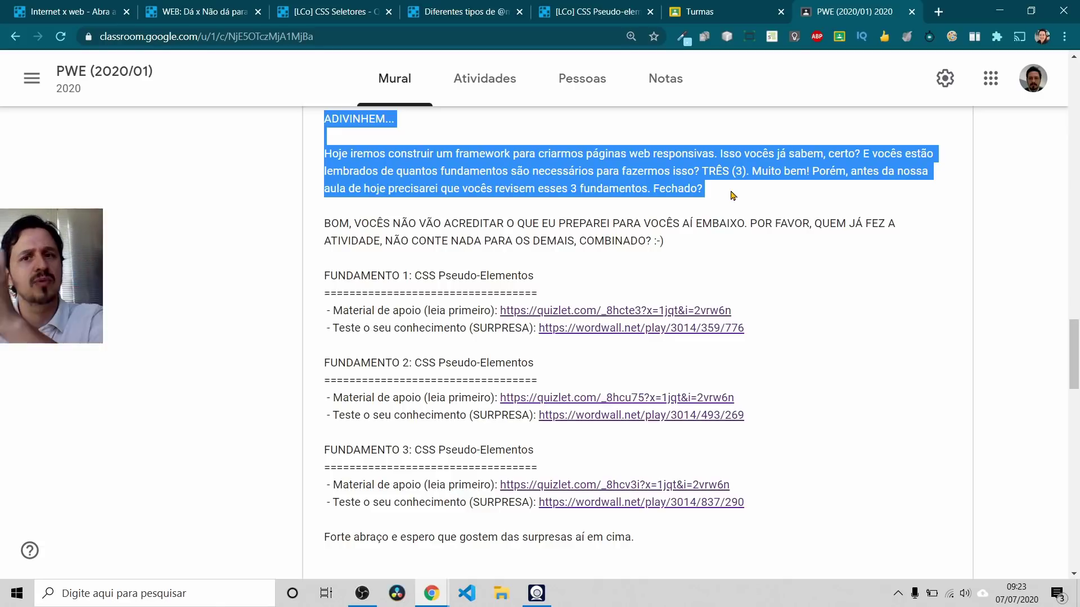
click(426, 237)
Step: Highlight FUNDAMENTO 1 and its support material, then open its first quizlet.com link
drag(325, 278, 545, 283)
drag(336, 310, 495, 310)
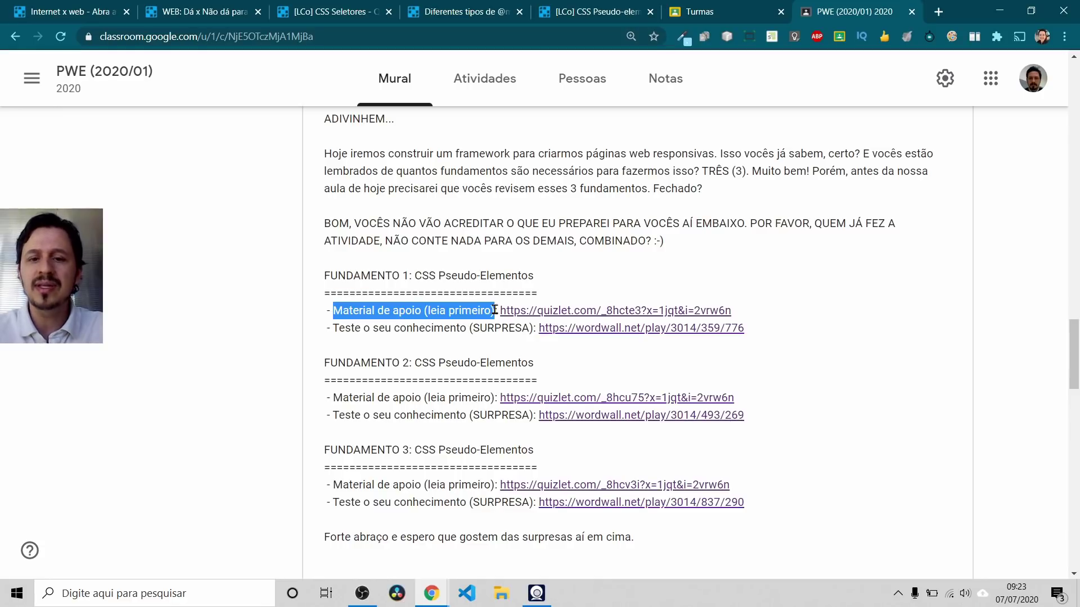
click(566, 311)
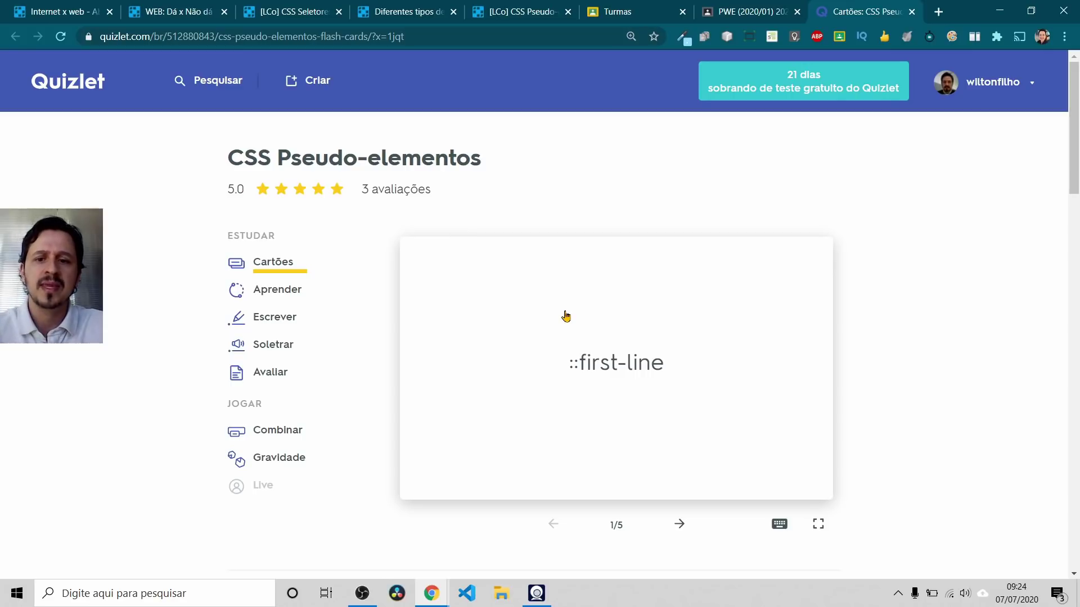
Step: Flip the CSS Pseudo-elementos flashcards to card 3/5, then go back to the Google Classroom Turmas tab
click(818, 524)
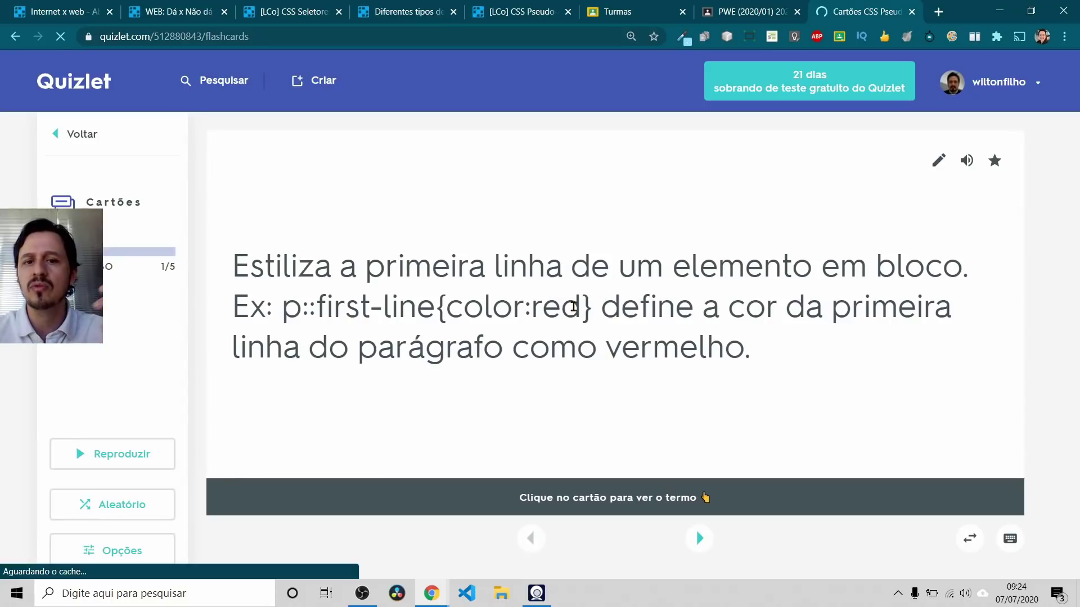
click(700, 538)
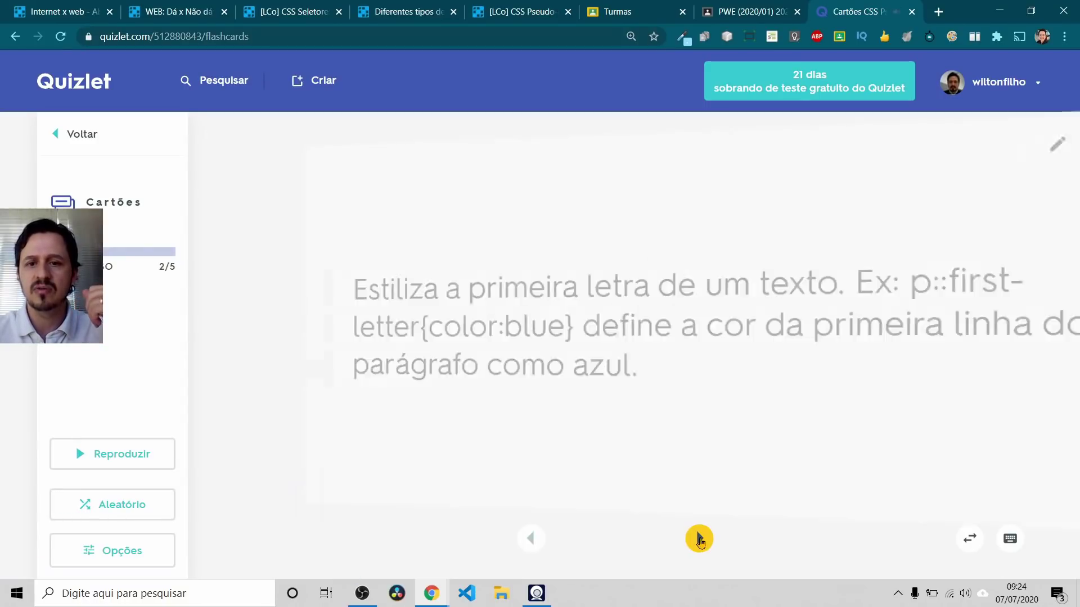
click(700, 539)
click(13, 36)
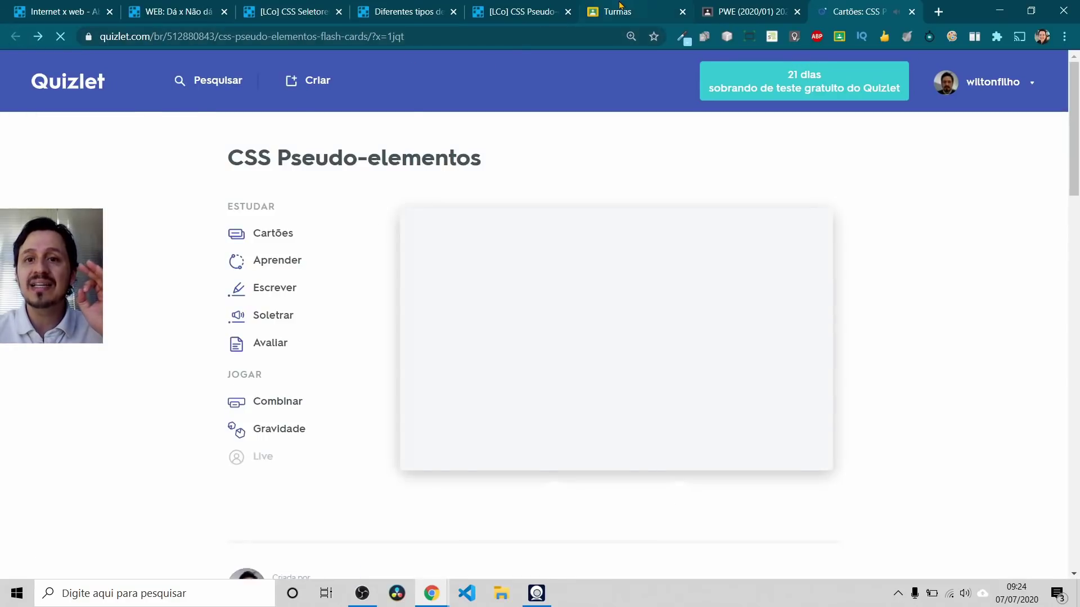
click(666, 14)
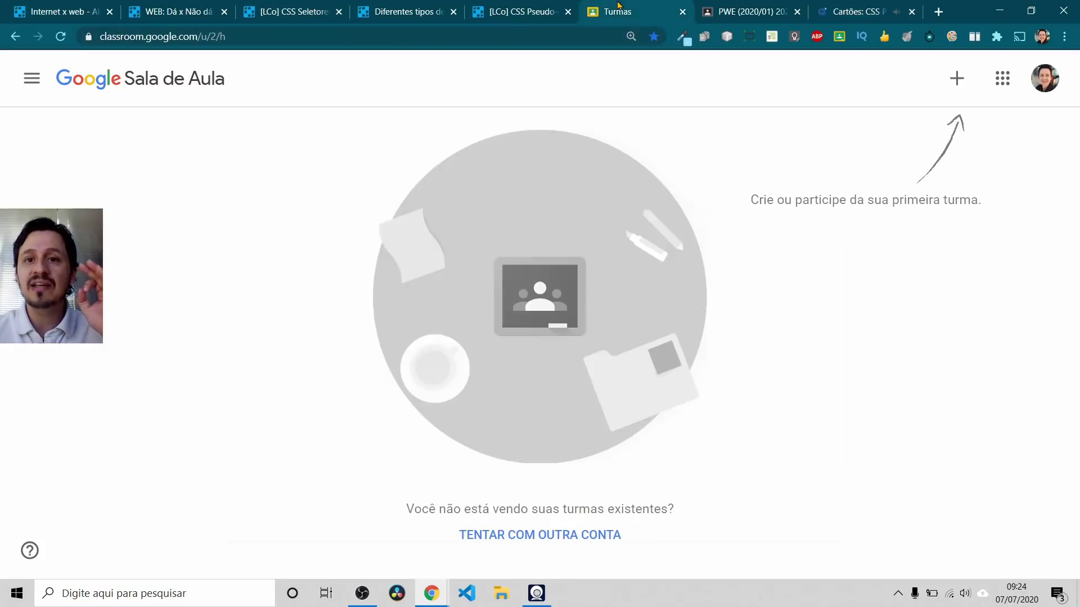
Step: Return to the PWE (2020/01) post and highlight the support-material lines for Fundamentos 2 and 3
click(731, 10)
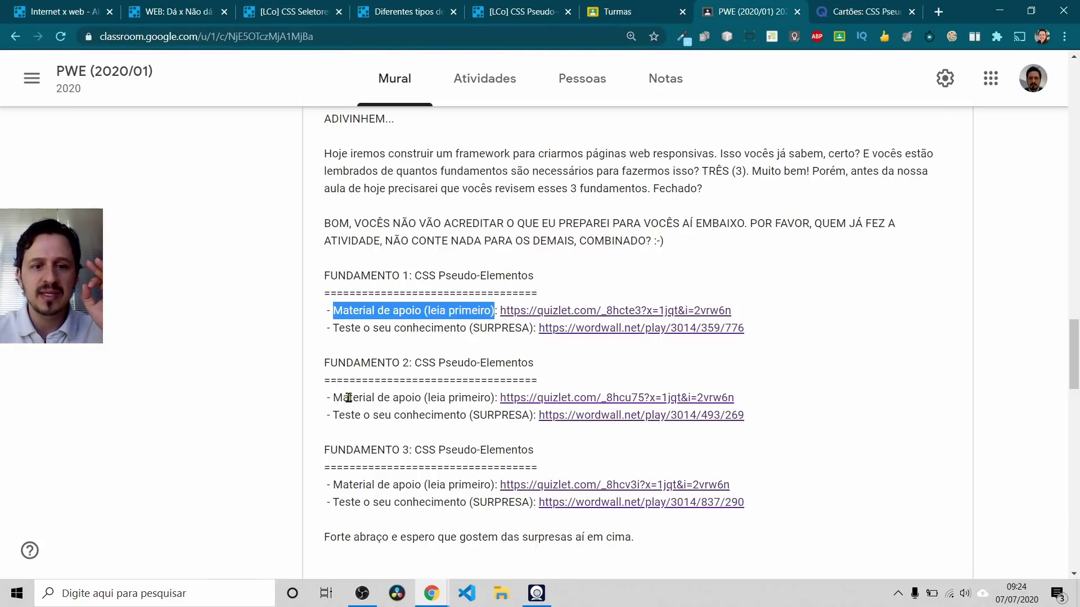
drag(350, 398, 439, 400)
drag(389, 485, 437, 477)
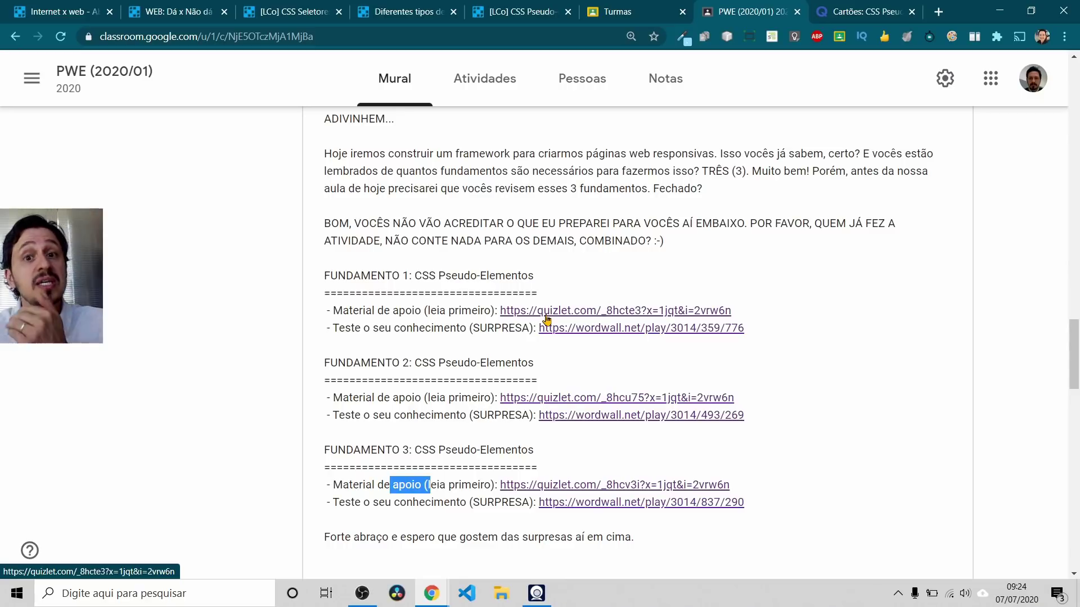
click(566, 269)
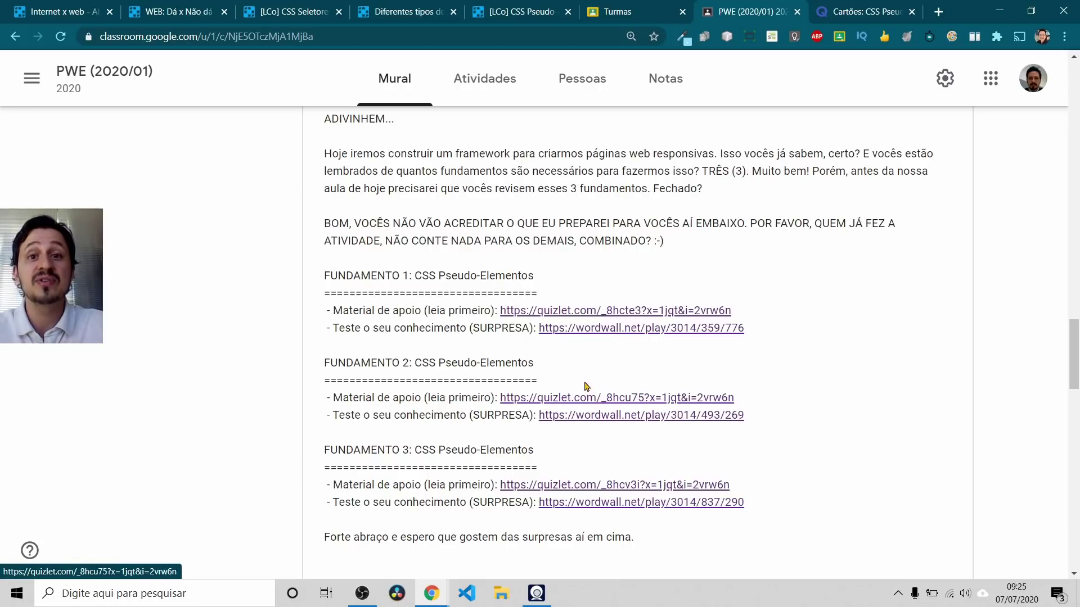
Step: Look over the open activity tabs, then start the CSS Seletores quiz show full screen
click(275, 7)
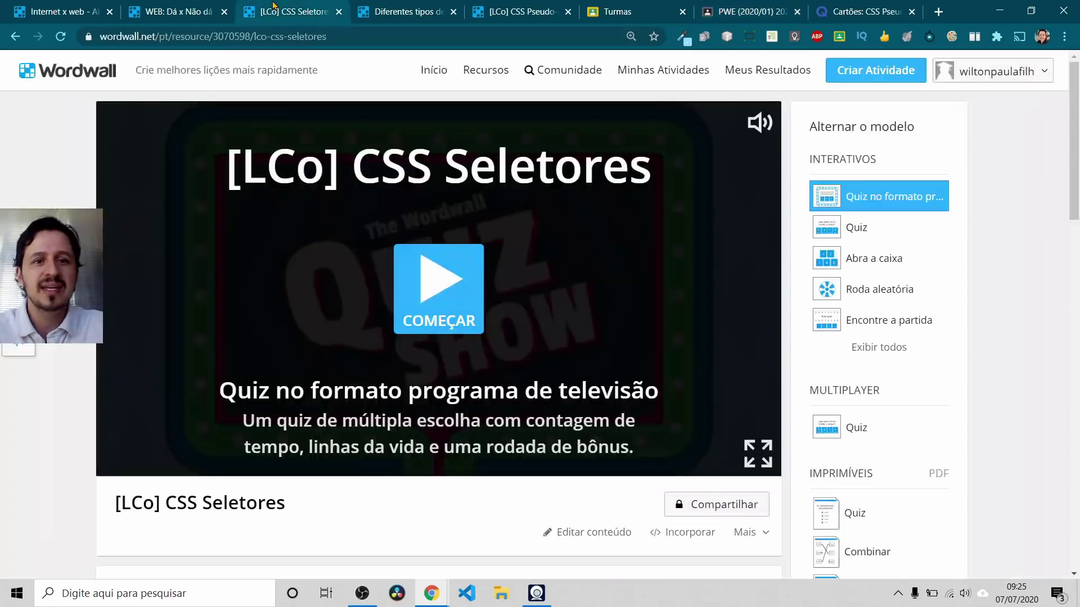
click(389, 6)
click(516, 7)
click(402, 10)
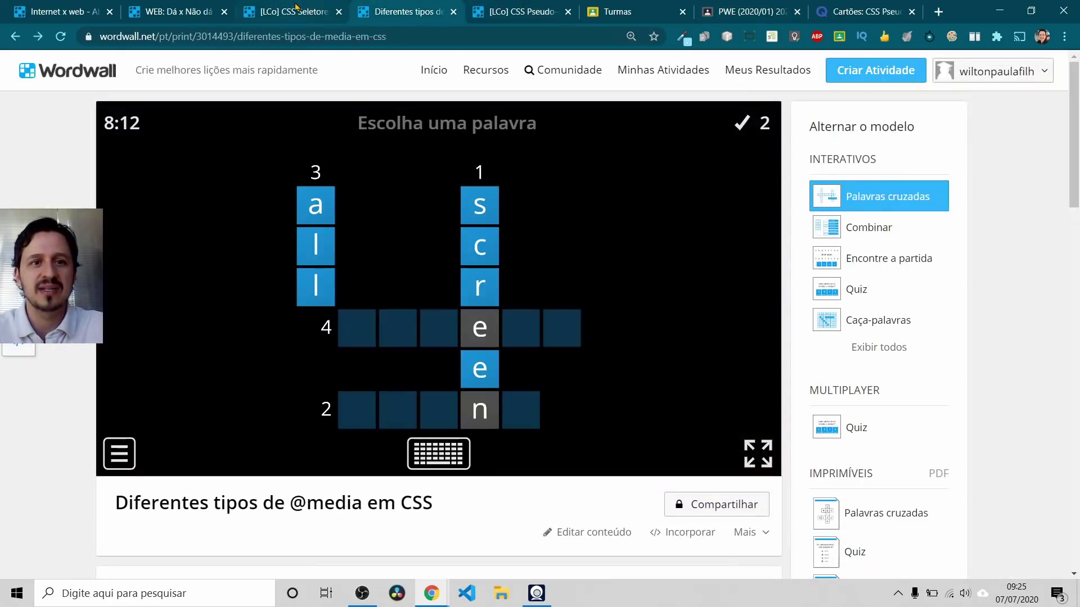
click(292, 11)
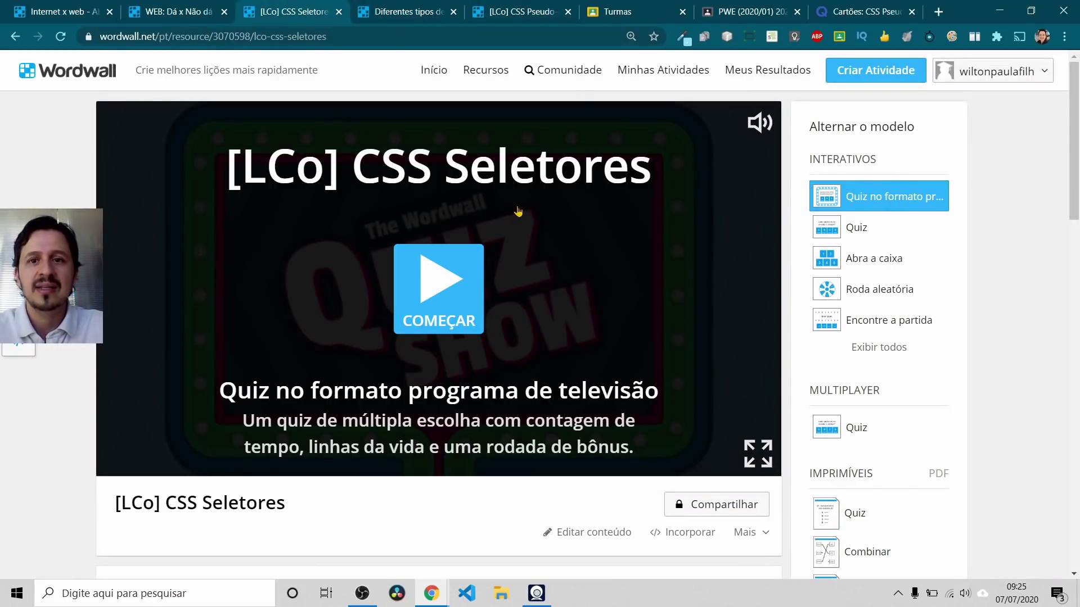
click(736, 8)
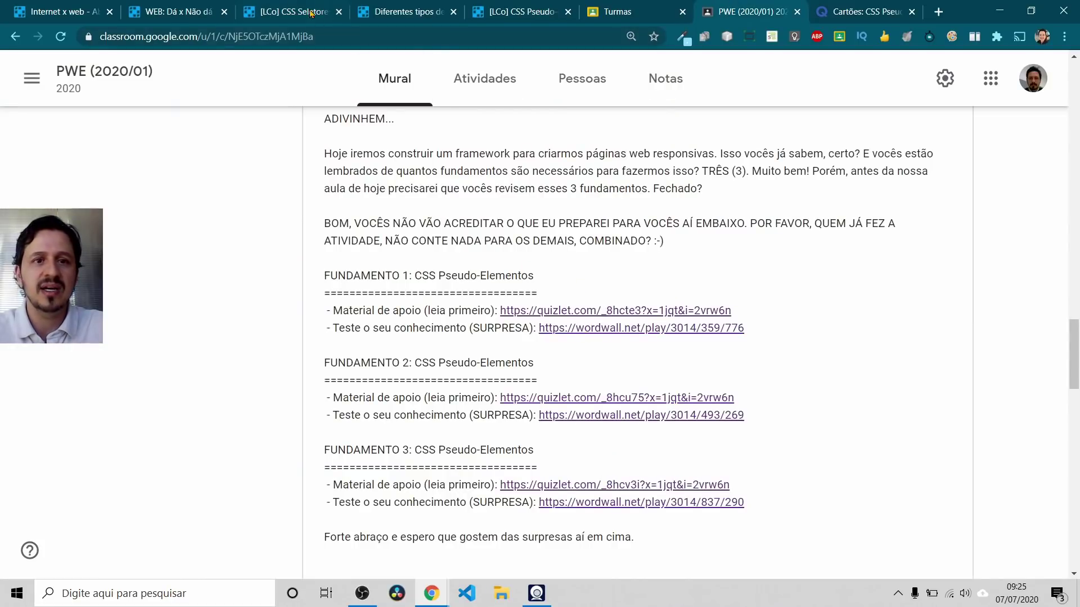
click(301, 12)
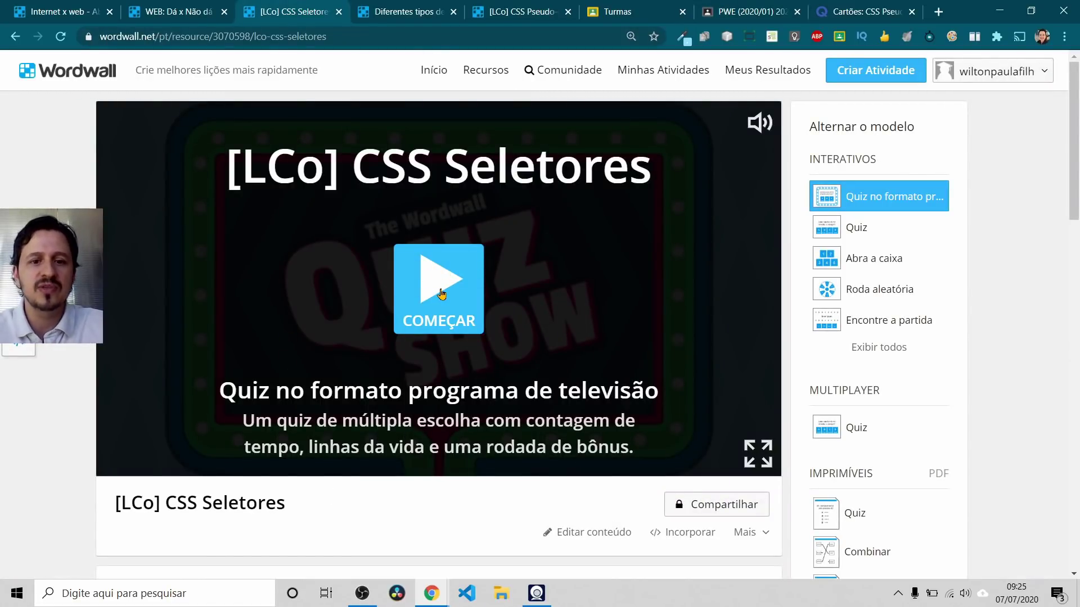
click(440, 281)
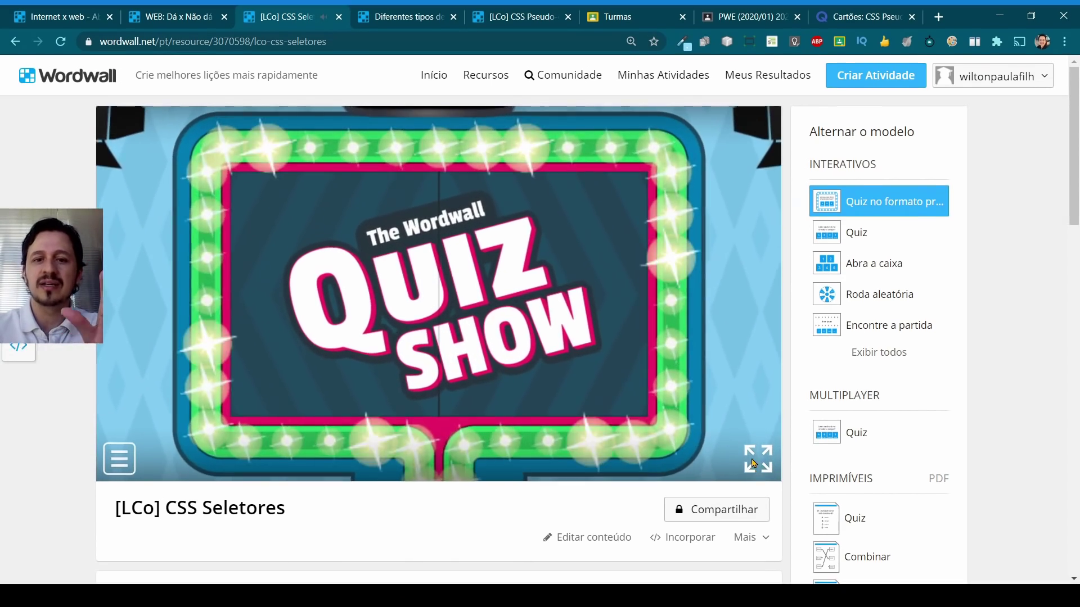
click(752, 467)
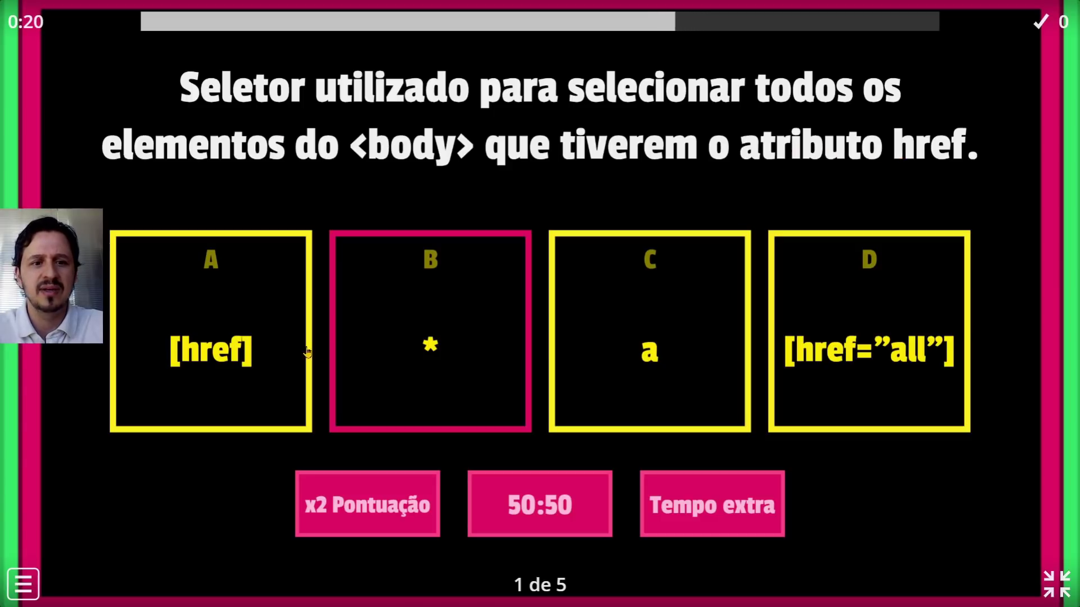
Step: Answer question 1 with [href] and question 2 with D using the double-score bonus, then exit full screen
click(250, 299)
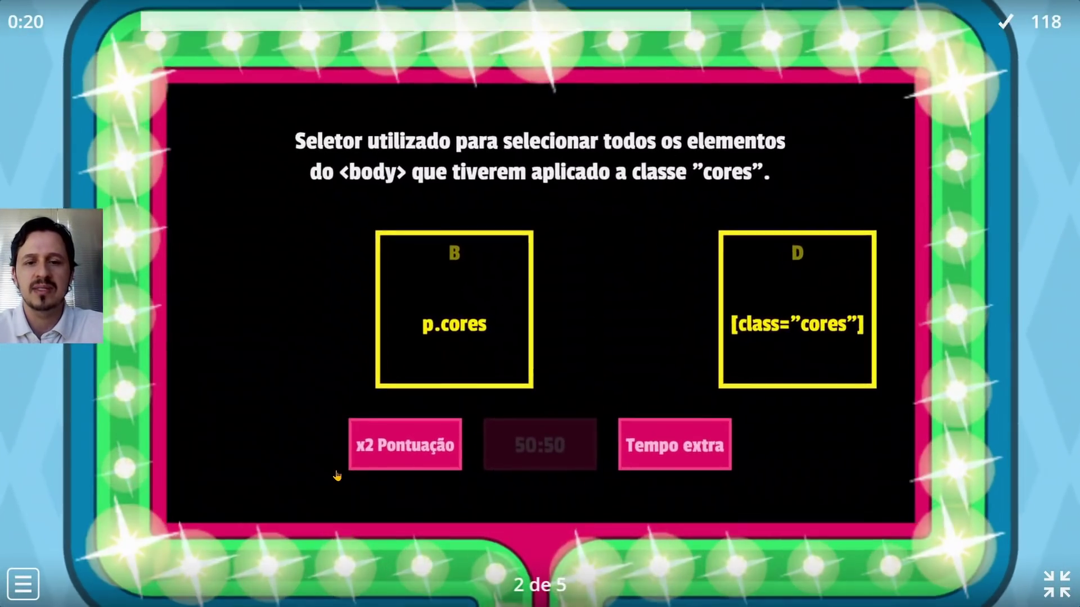
click(401, 449)
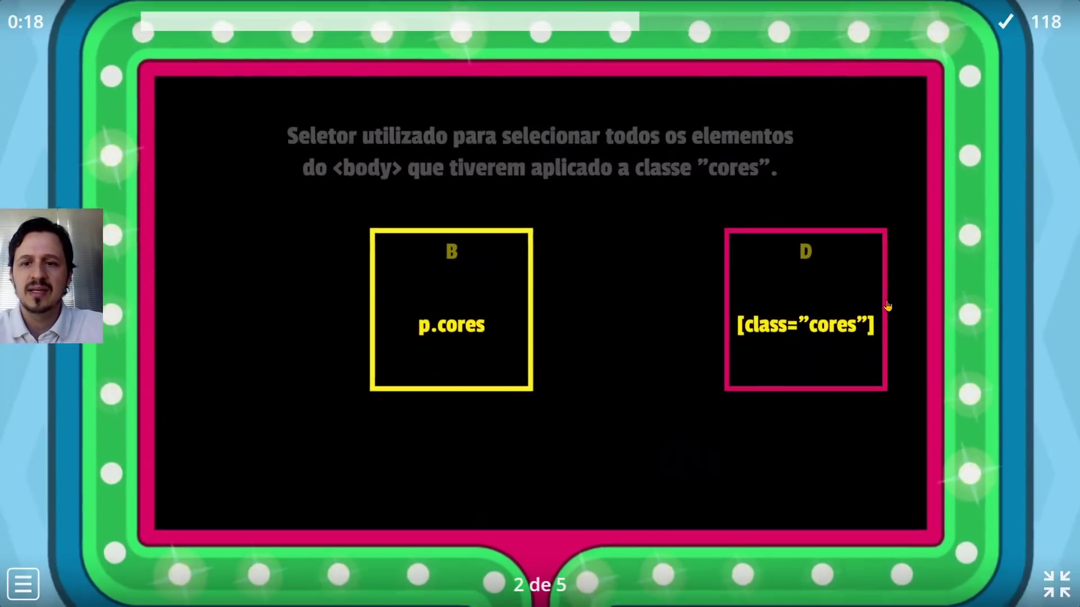
click(888, 307)
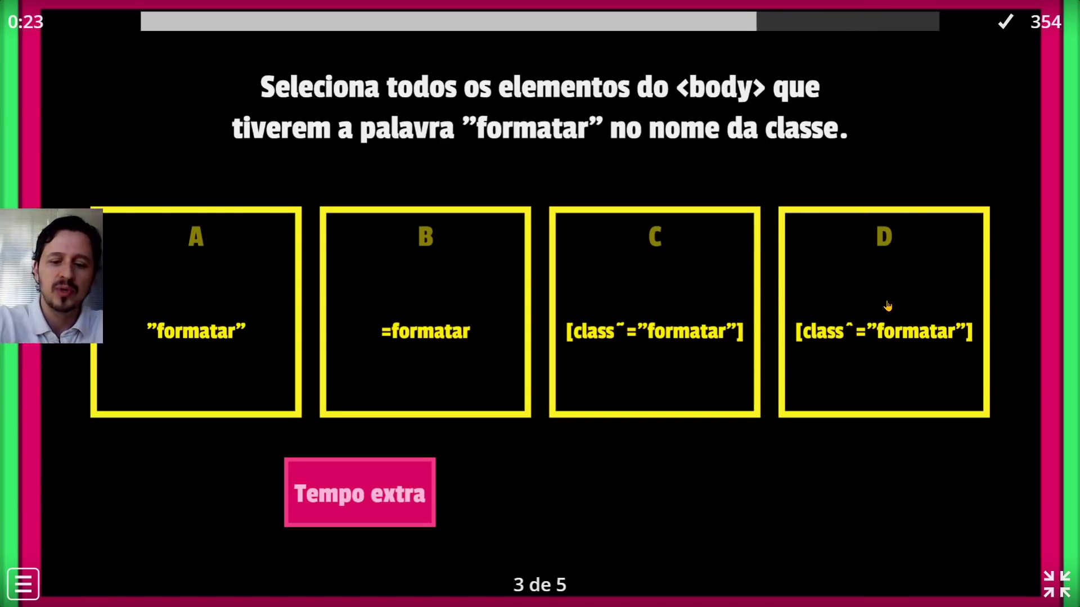
key(Escape)
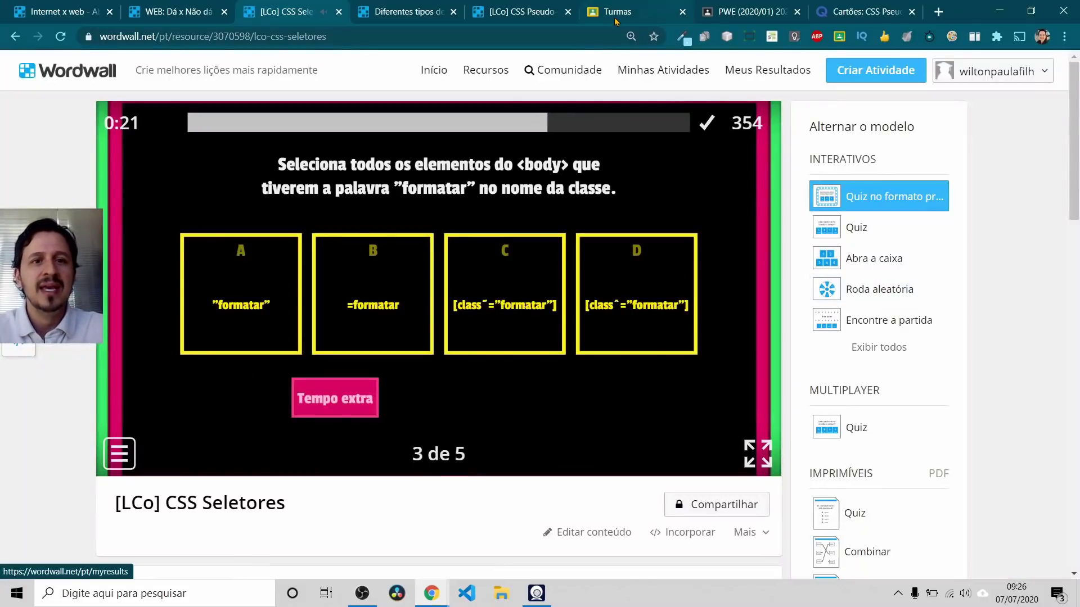
Step: Open the [LCo] CSS Pseudo-elementos activity and start its balloon-pop game
click(748, 8)
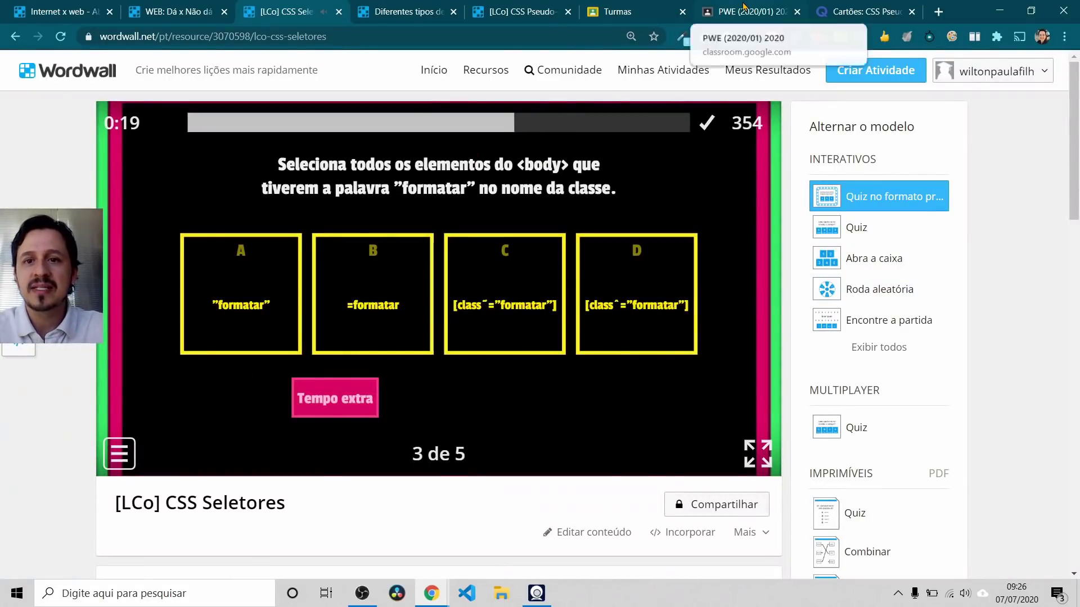
click(439, 8)
click(525, 8)
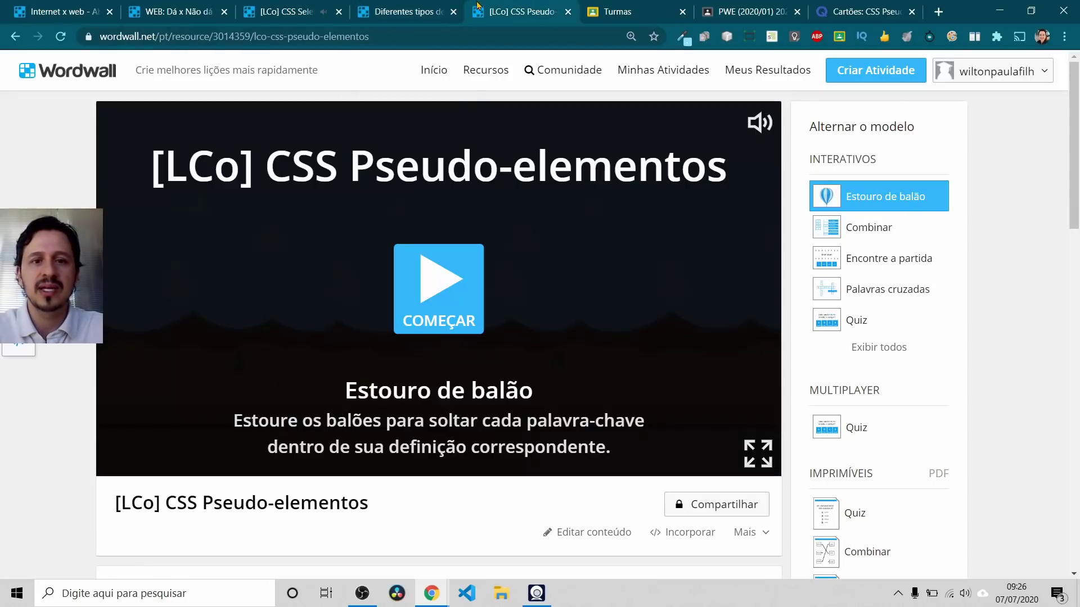
click(441, 298)
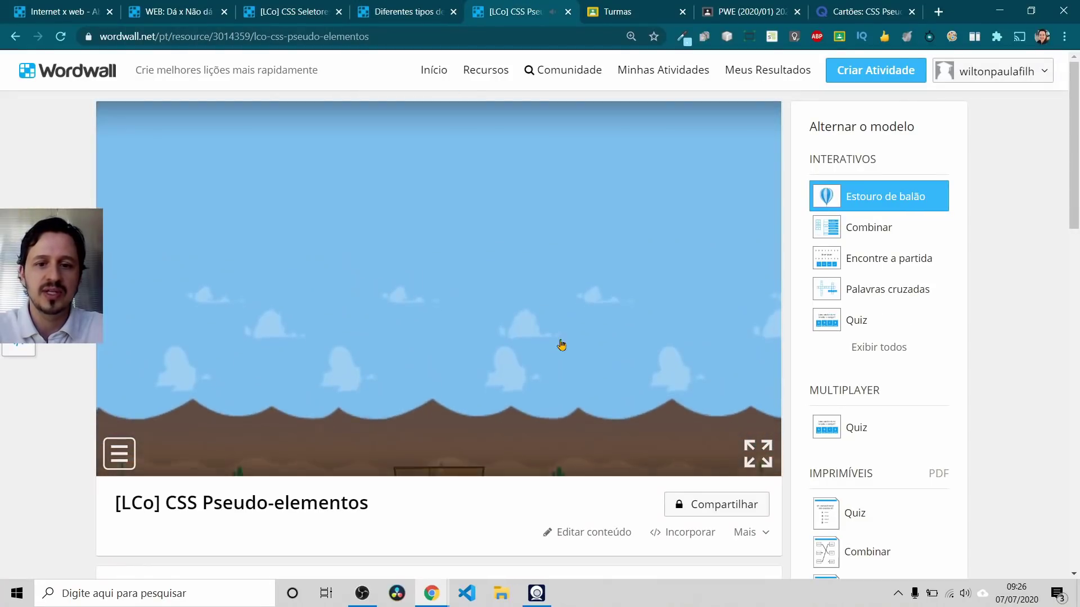
Step: Play the balloon game full screen, popping ::after onto its insert-content-after definition
click(758, 454)
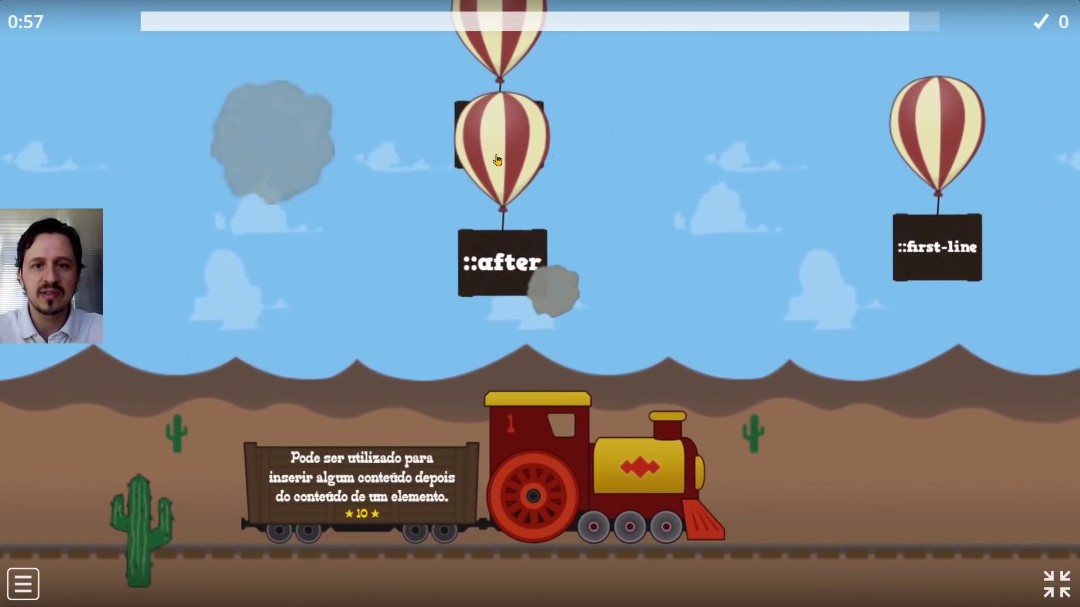
click(430, 143)
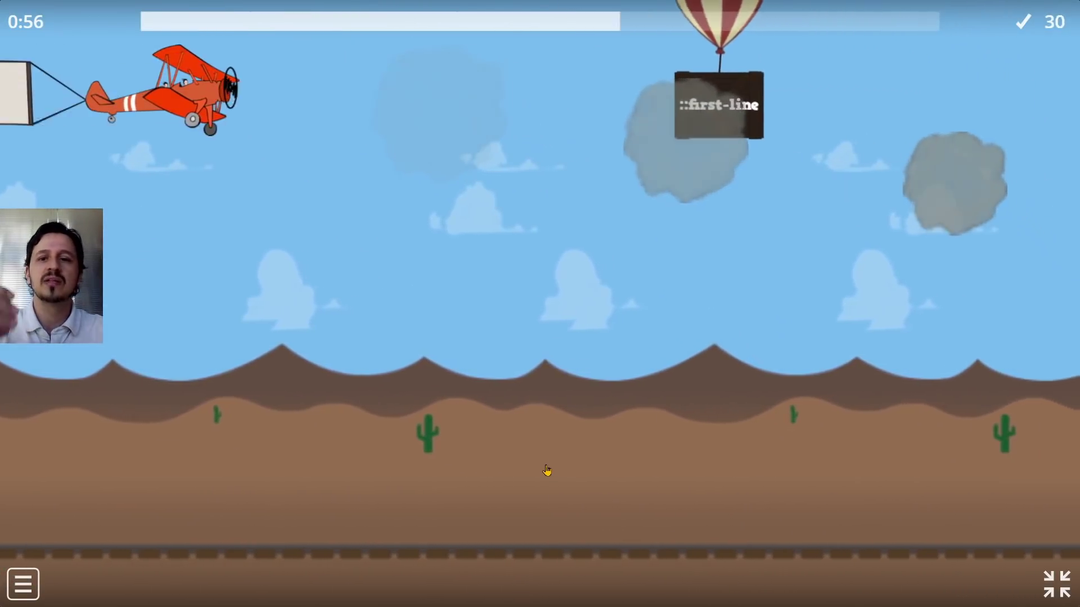
key(Escape)
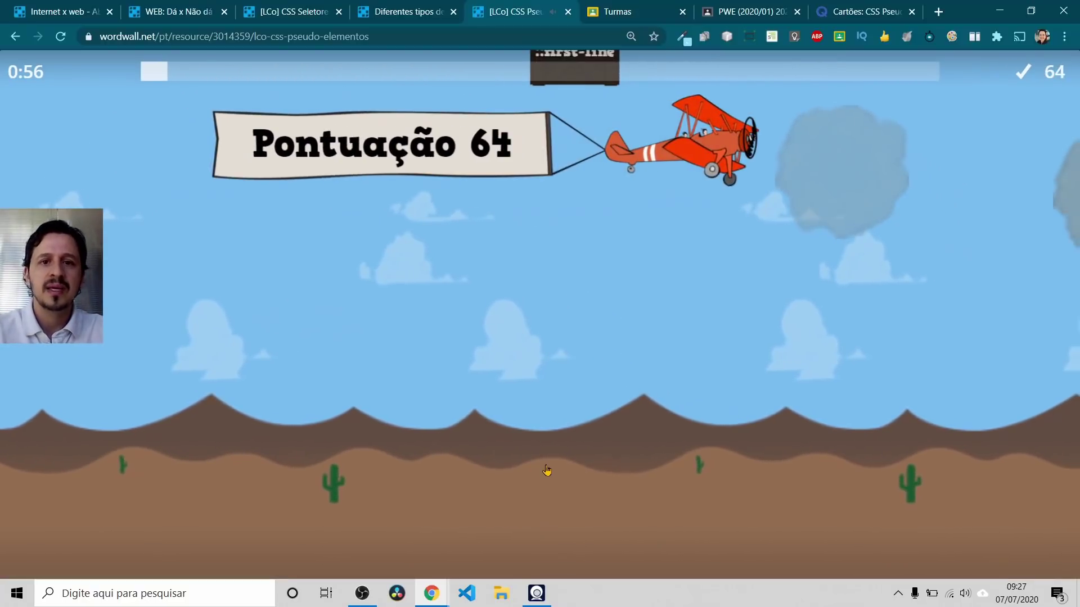
click(405, 11)
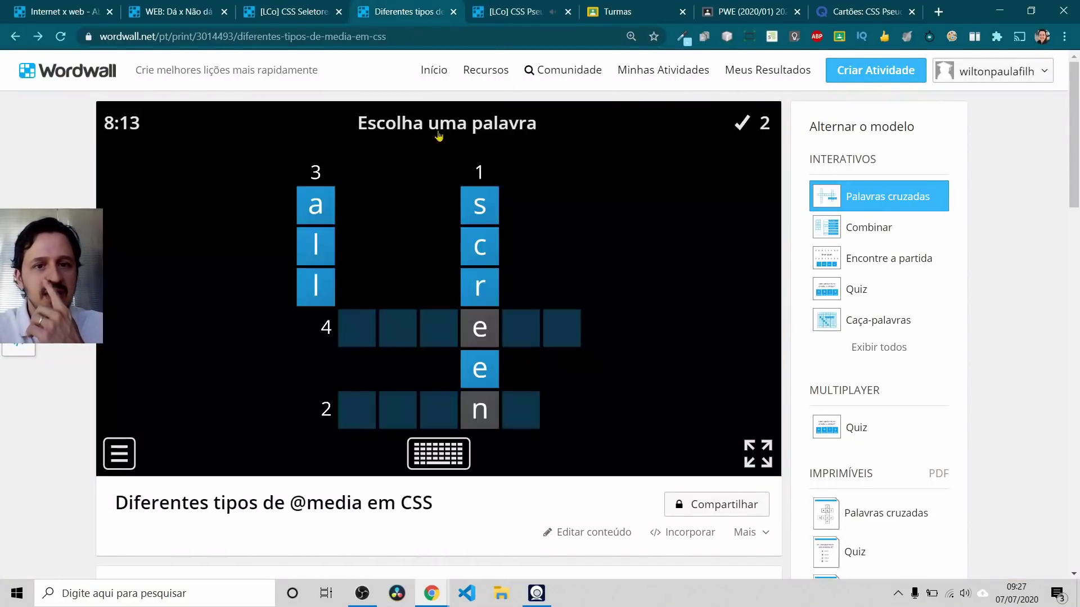
click(601, 7)
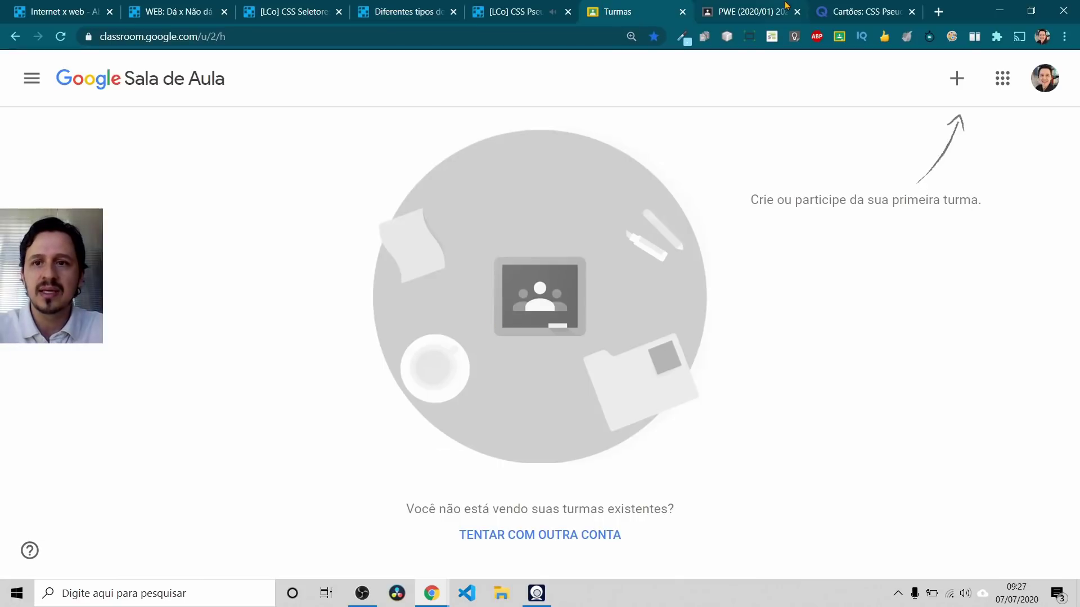
click(754, 7)
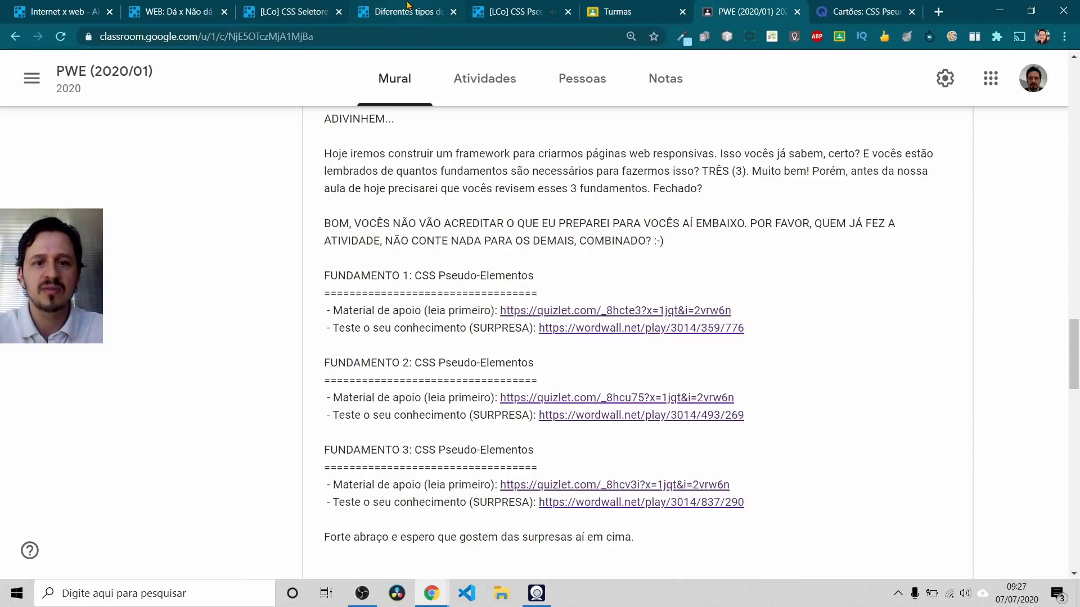
click(401, 10)
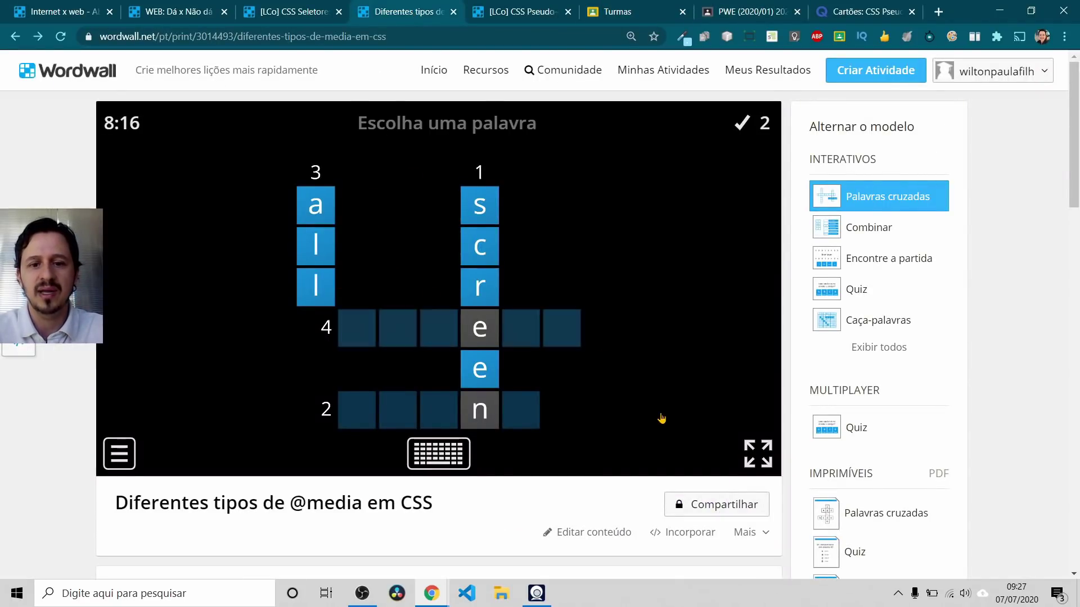
click(376, 45)
key(Return)
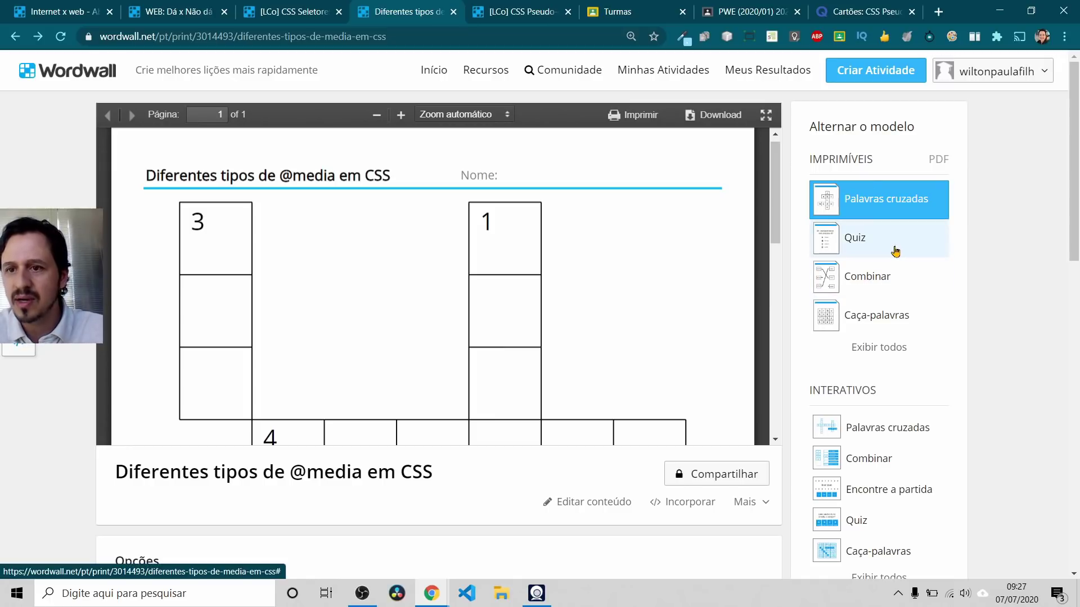
click(905, 433)
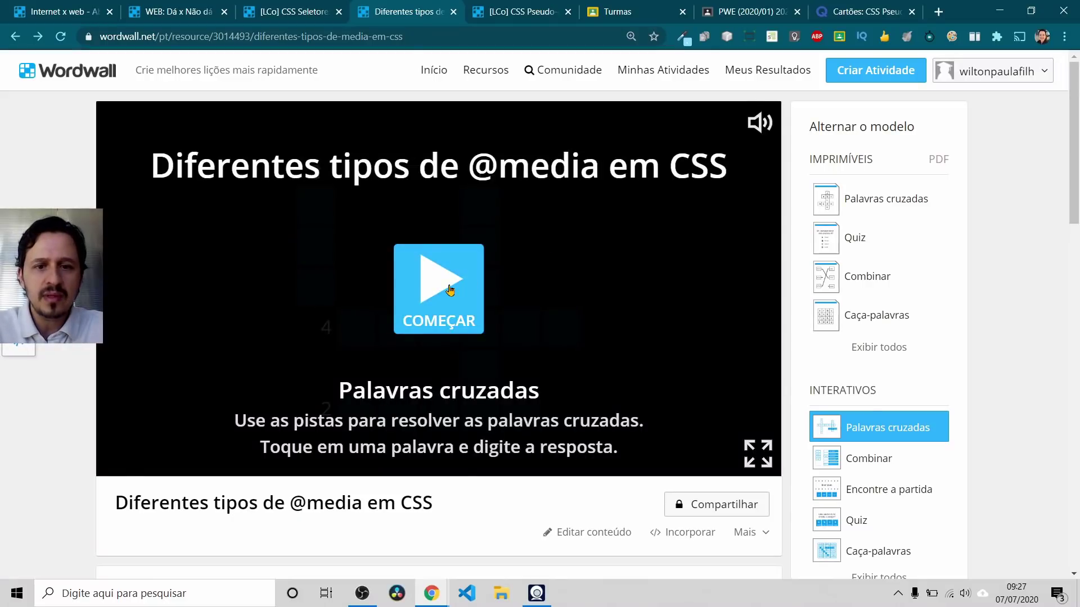
click(464, 287)
click(320, 208)
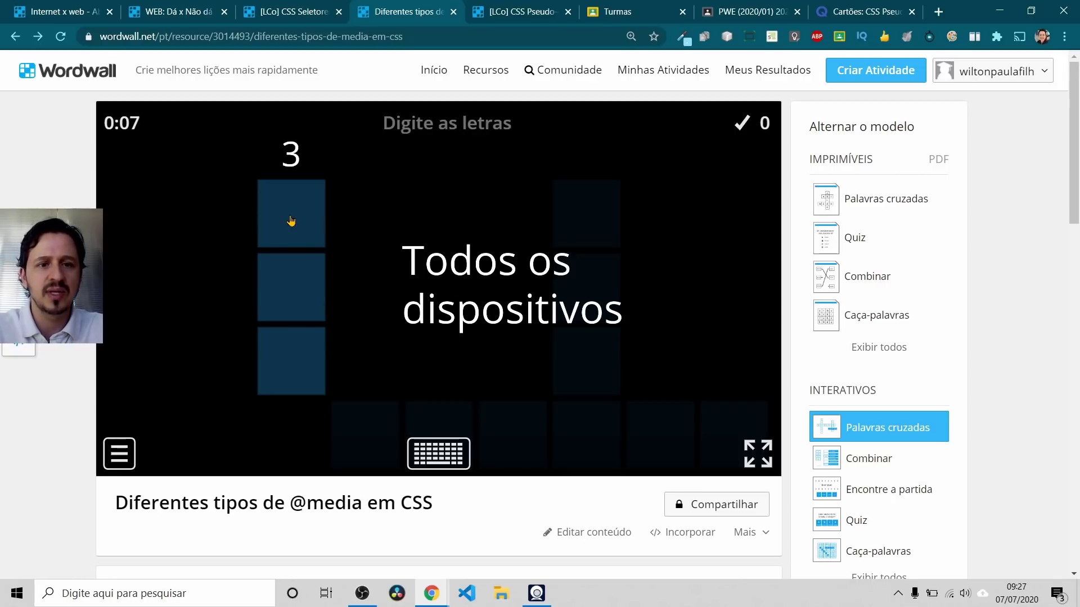
click(290, 221)
click(308, 208)
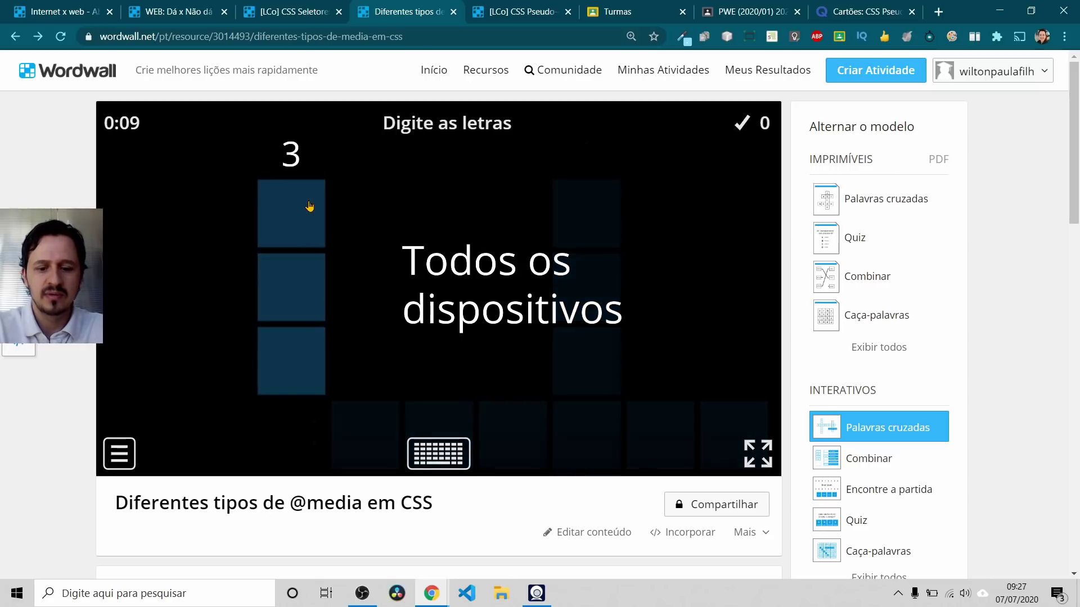
text(all)
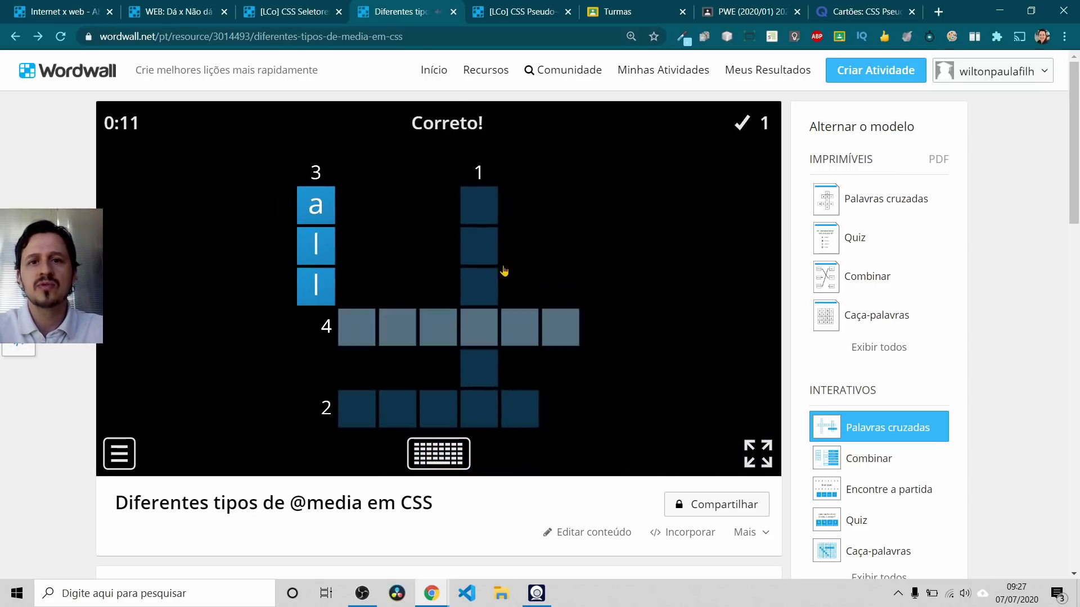
click(517, 17)
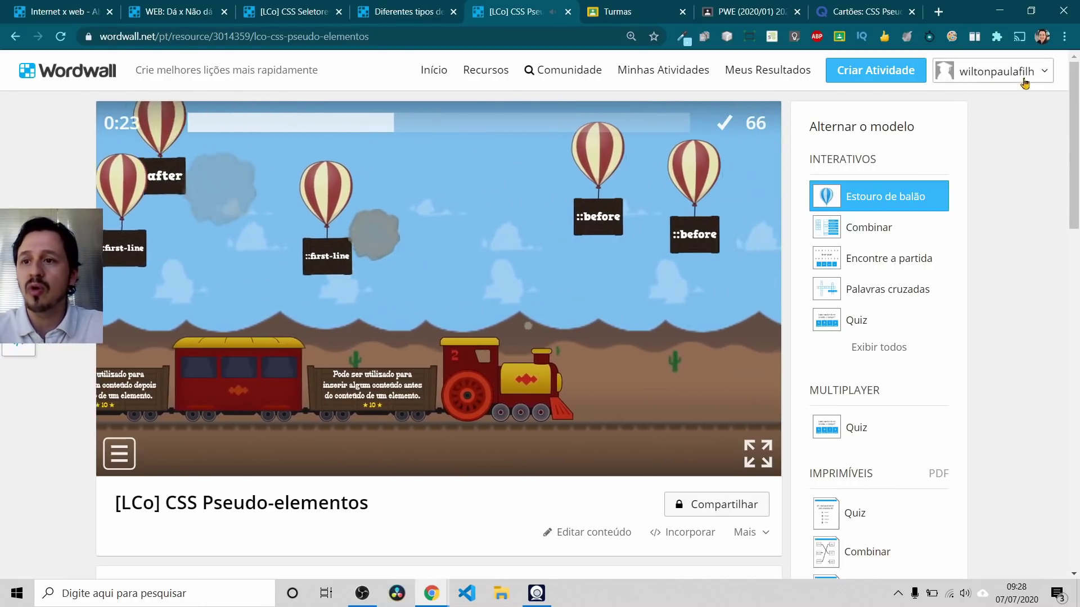
click(939, 13)
click(404, 29)
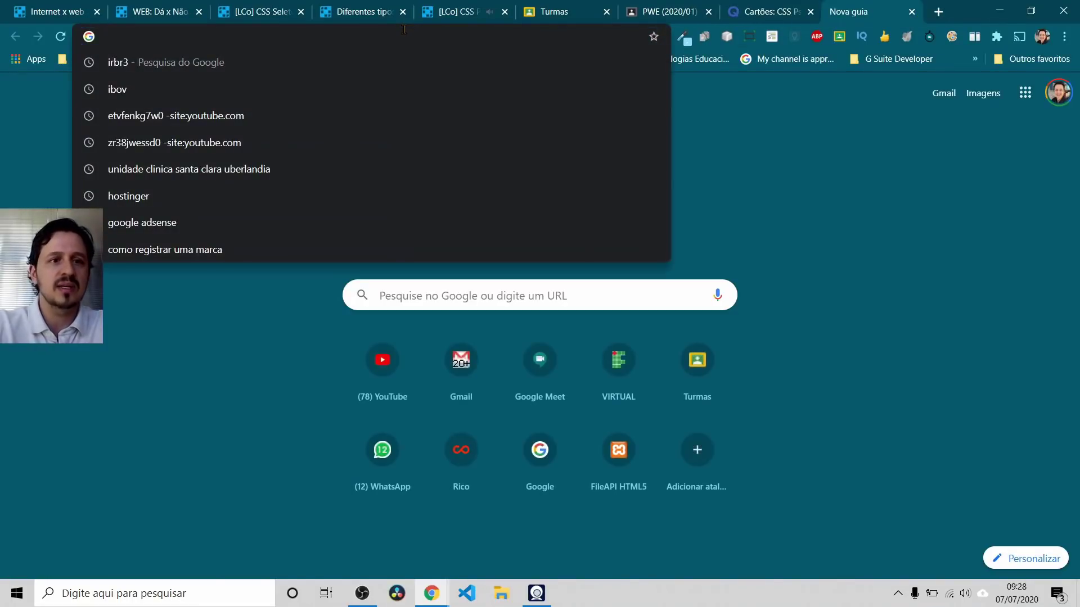
text(www.wordwall.)
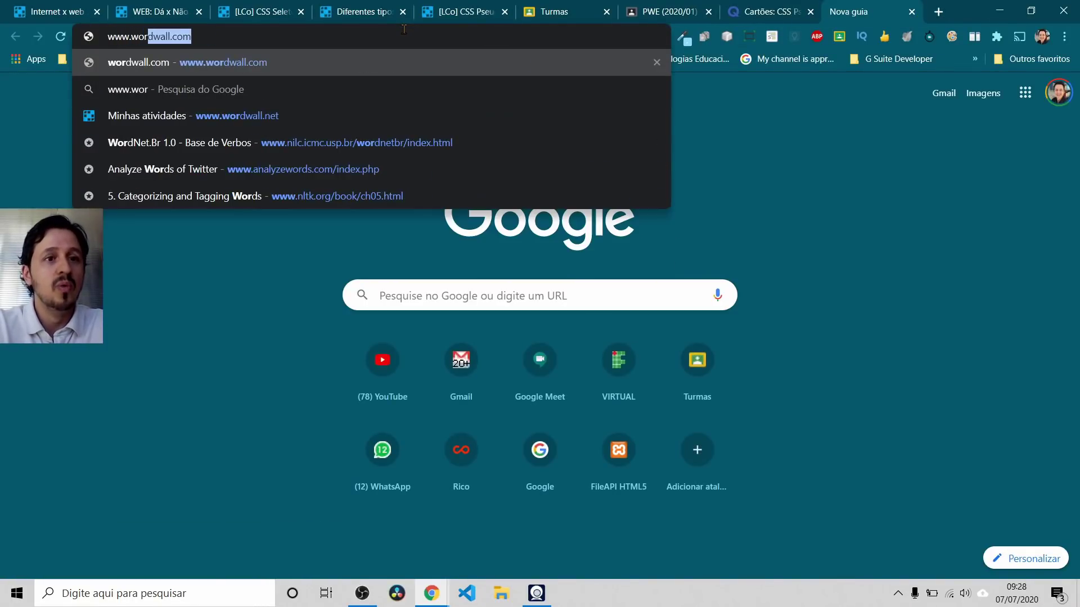
text(net)
key(Return)
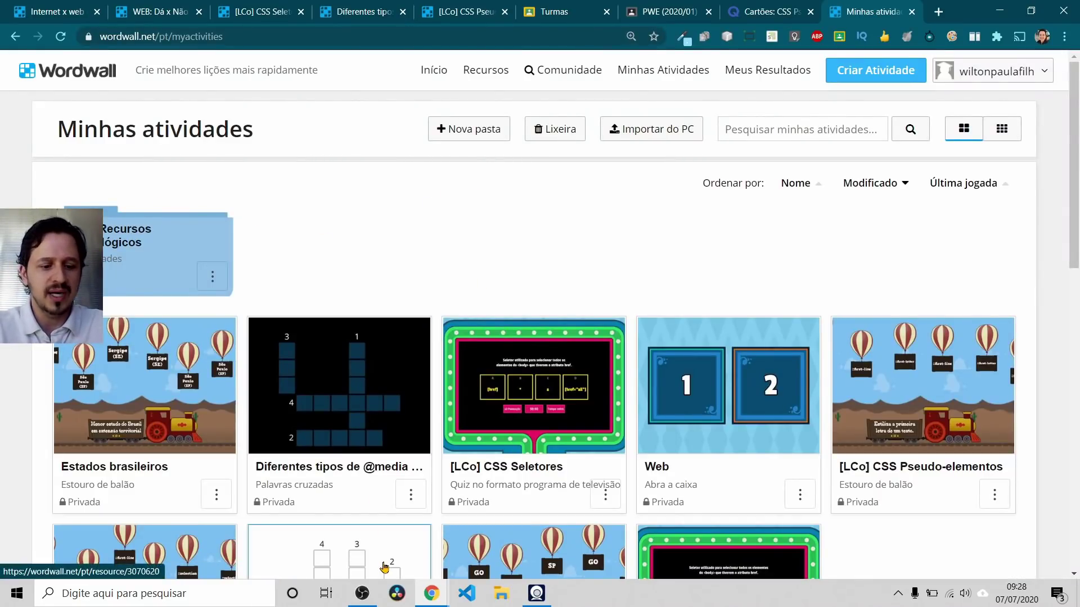
Step: Open the Wordwall site in a new incognito window, signed out
key(ctrl+shift+n)
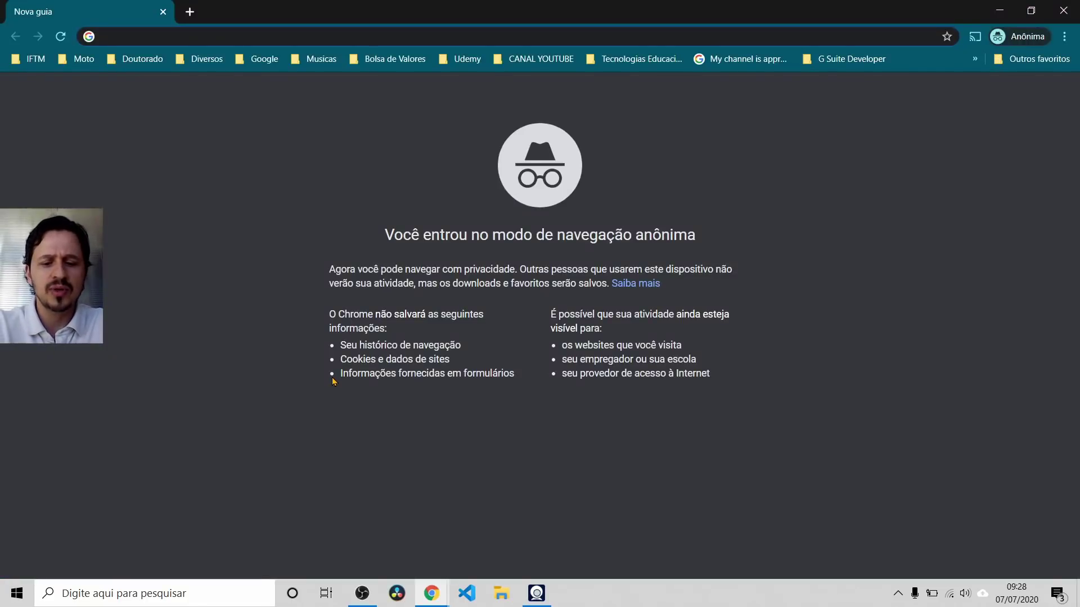
text(www.war)
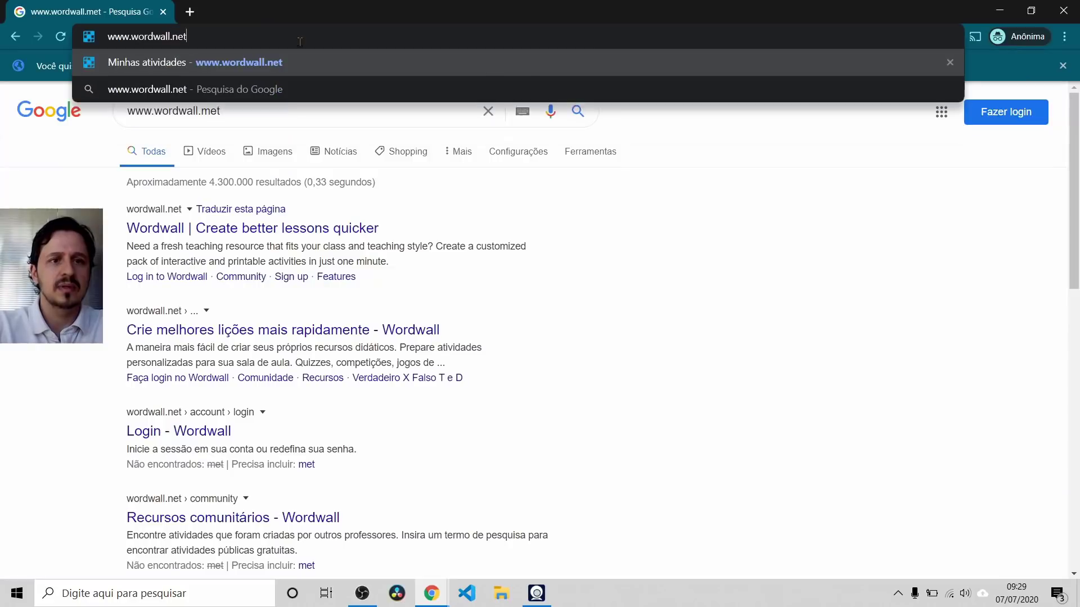
key(Return)
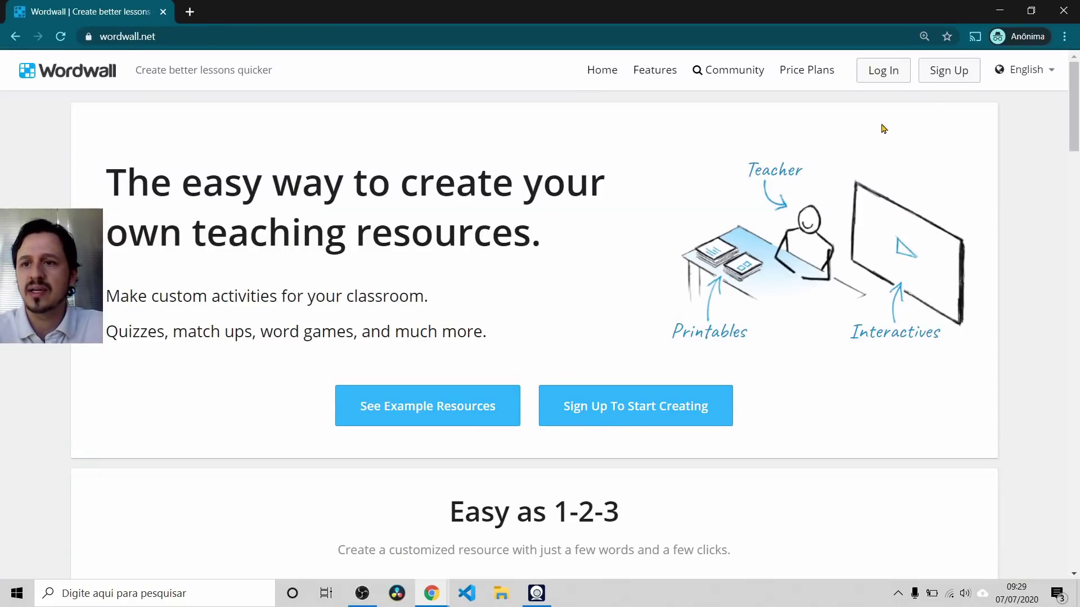
Step: Switch the Wordwall site language to Português and look over the sign-up form before backing out
click(1056, 75)
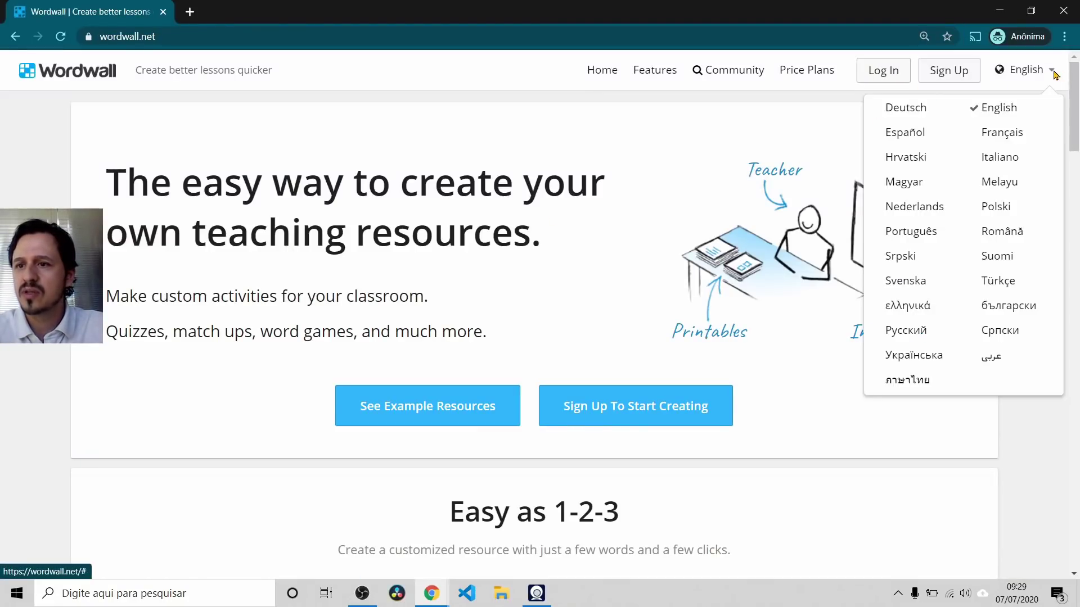
click(913, 233)
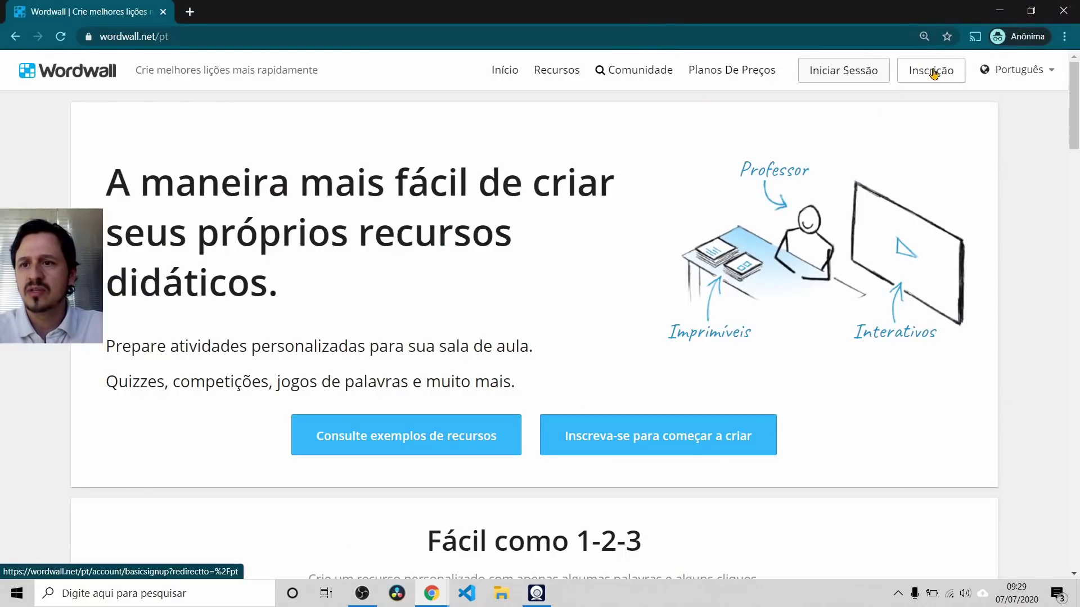
click(931, 72)
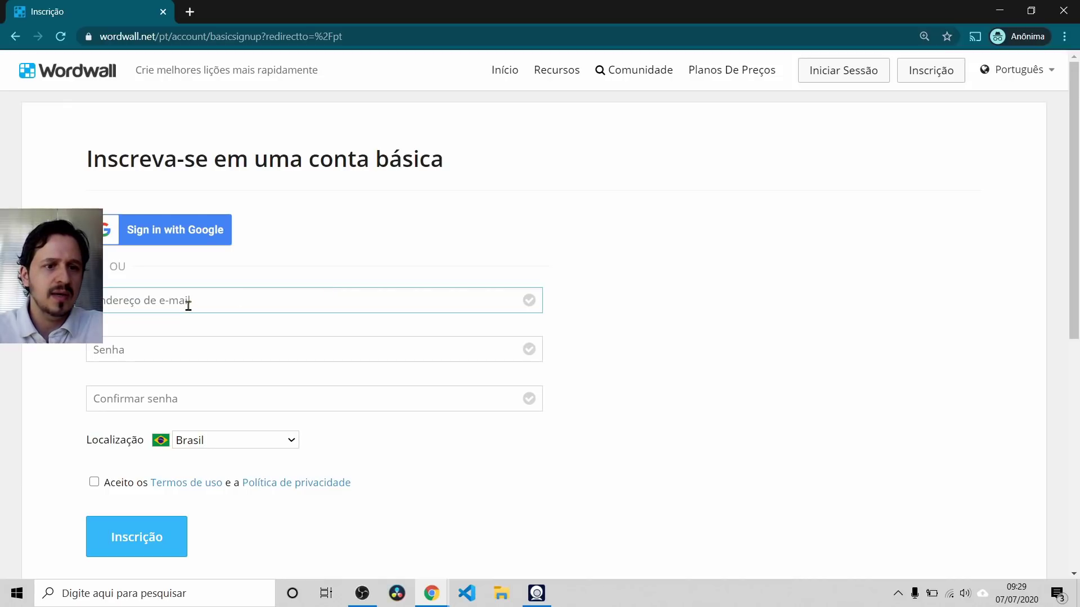
click(15, 36)
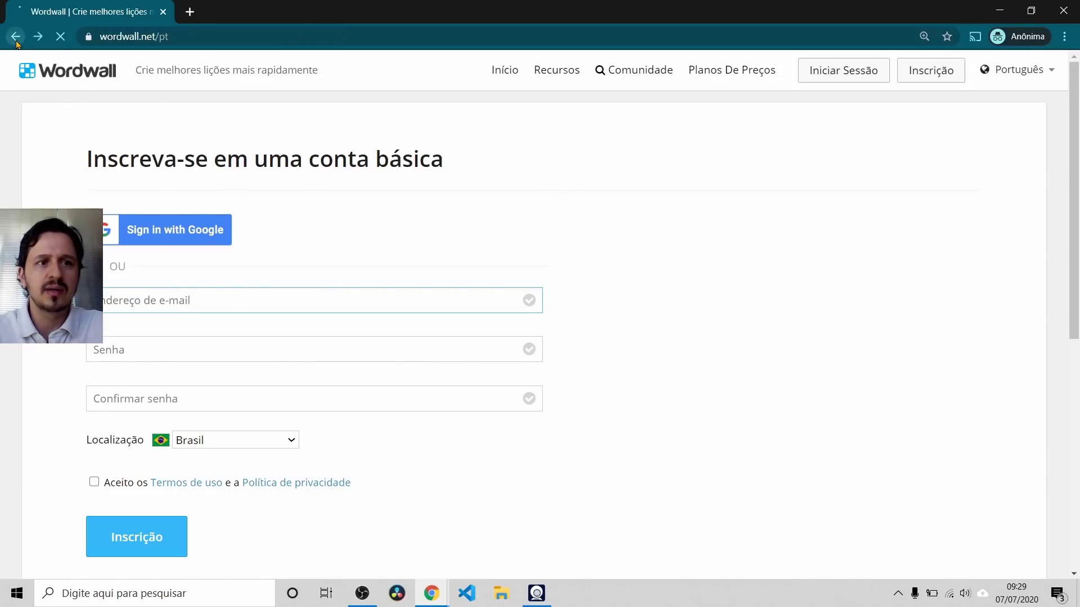
click(933, 76)
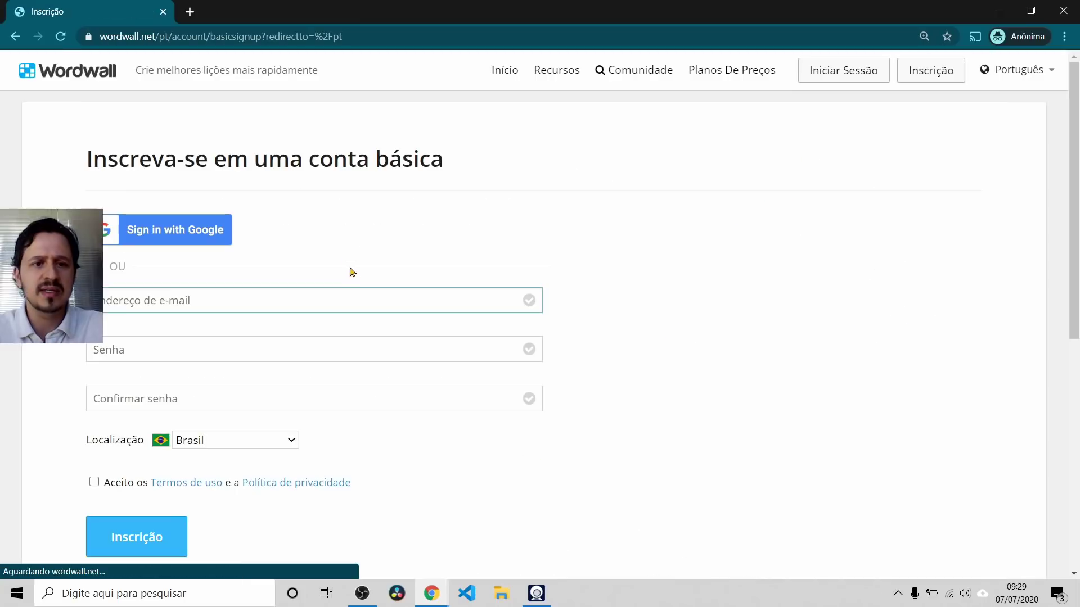
click(117, 348)
click(112, 400)
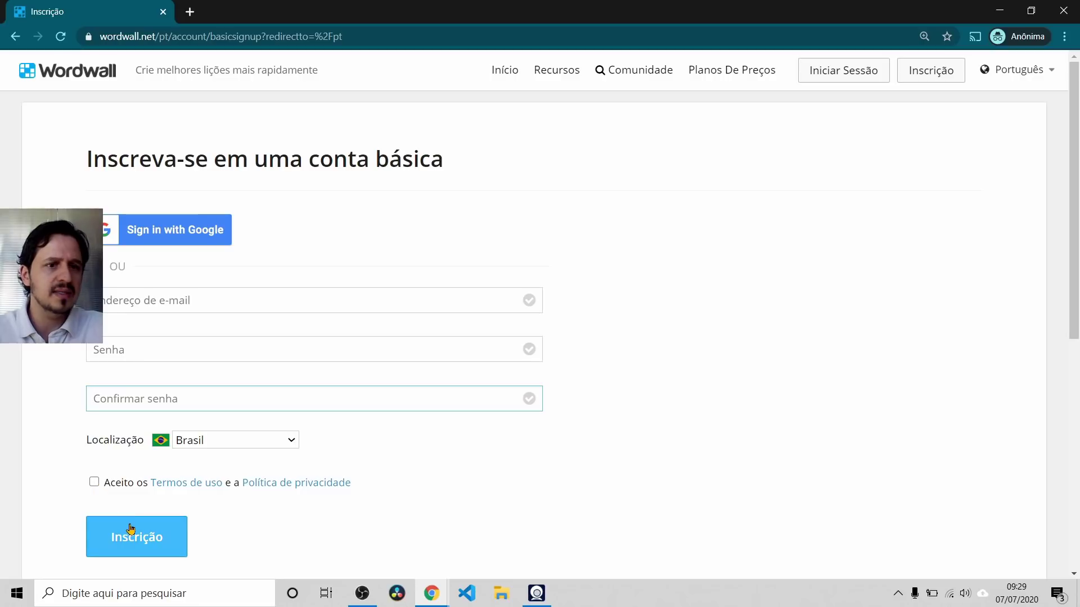
click(15, 36)
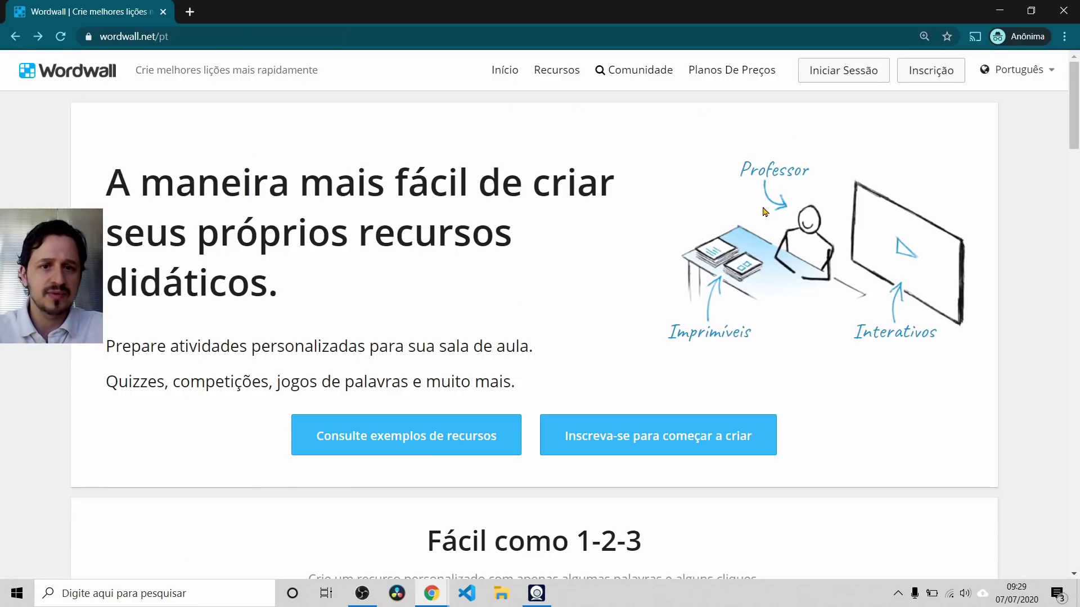
Step: Log in with the teacher account's e-mail address and password
click(860, 70)
click(306, 303)
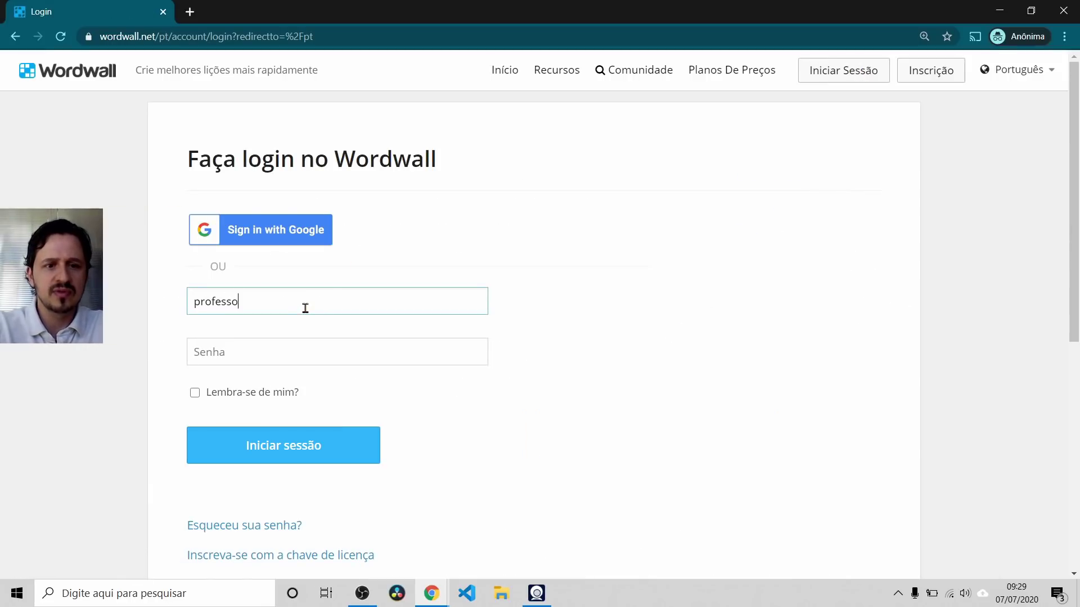
key(Tab)
text(••••••)
key(Return)
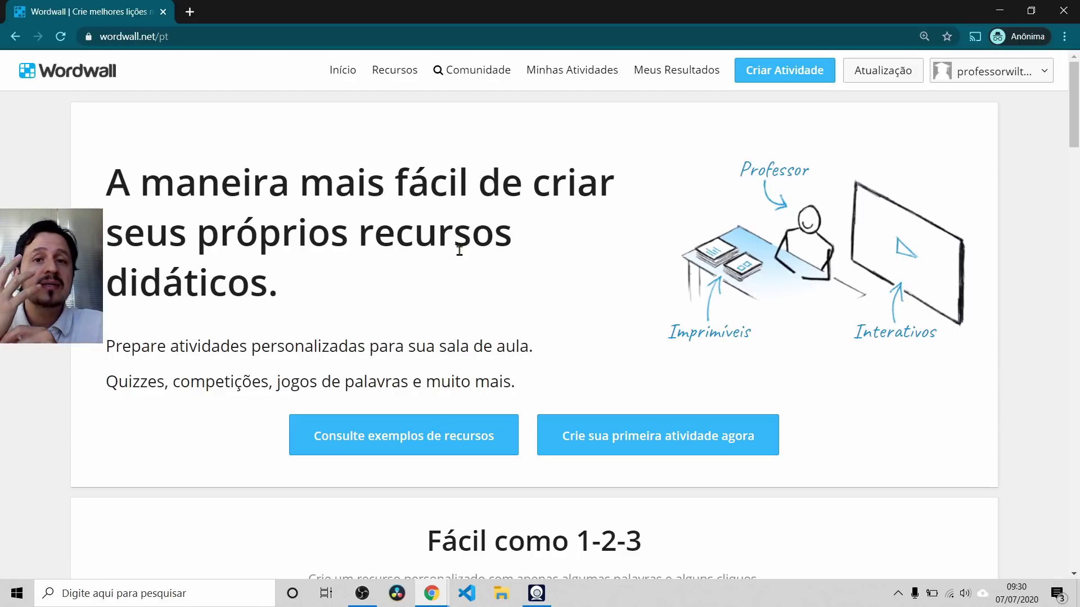
Step: Open the pricing plans, note the Básico 5-resource limit, and compare with the open activity tabs
click(883, 70)
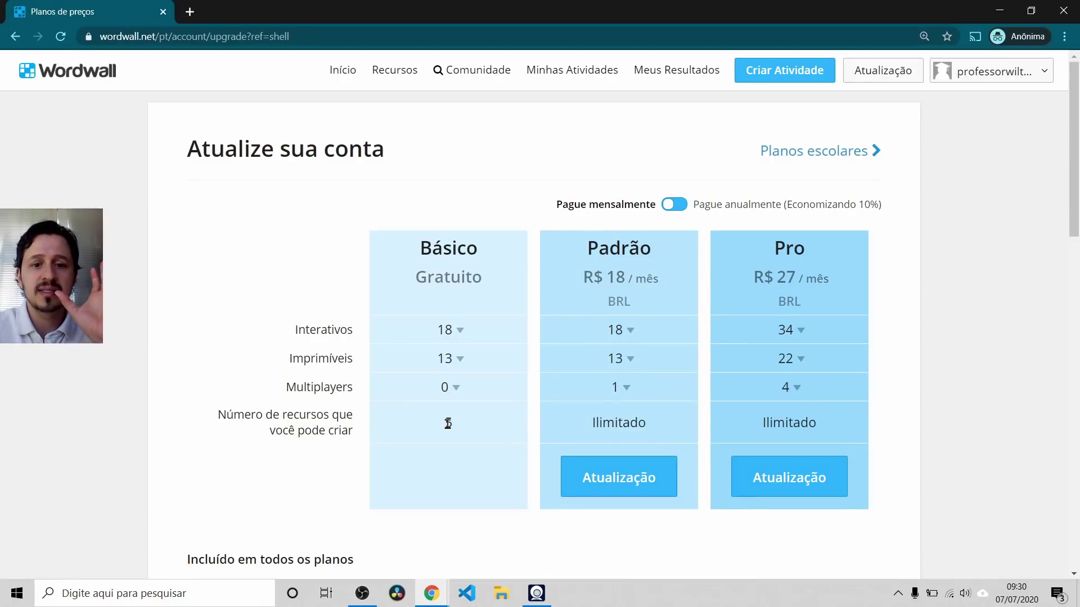
double_click(447, 422)
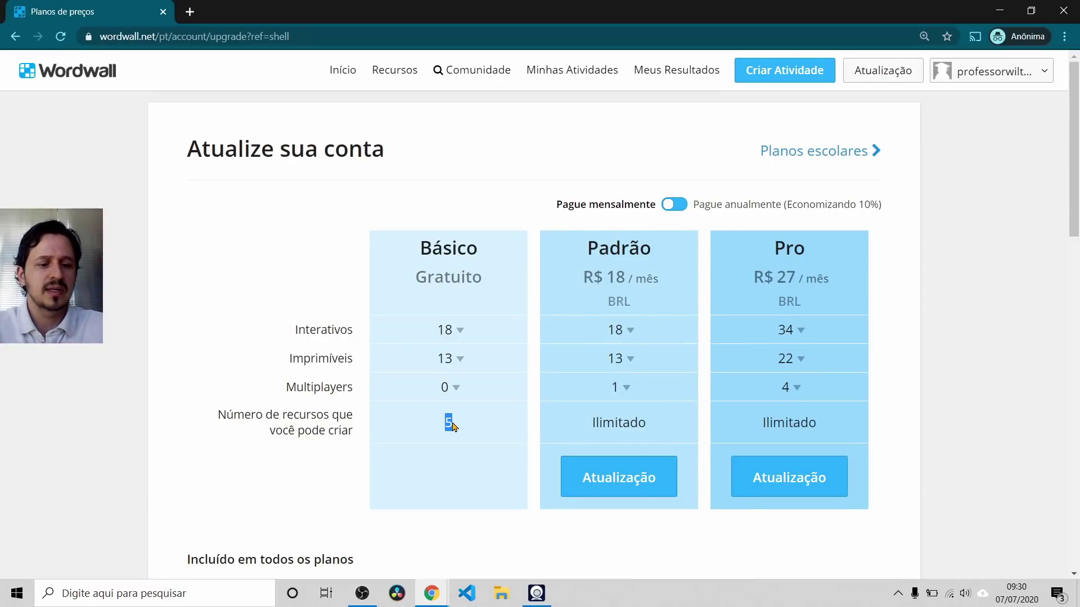
key(alt+Tab)
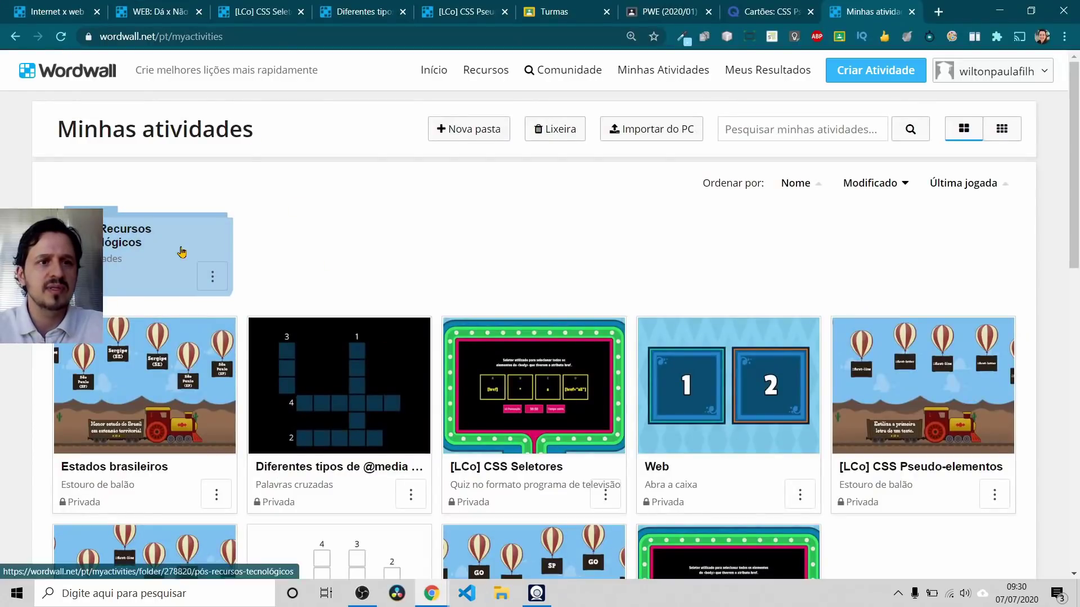
click(55, 11)
click(156, 10)
click(263, 7)
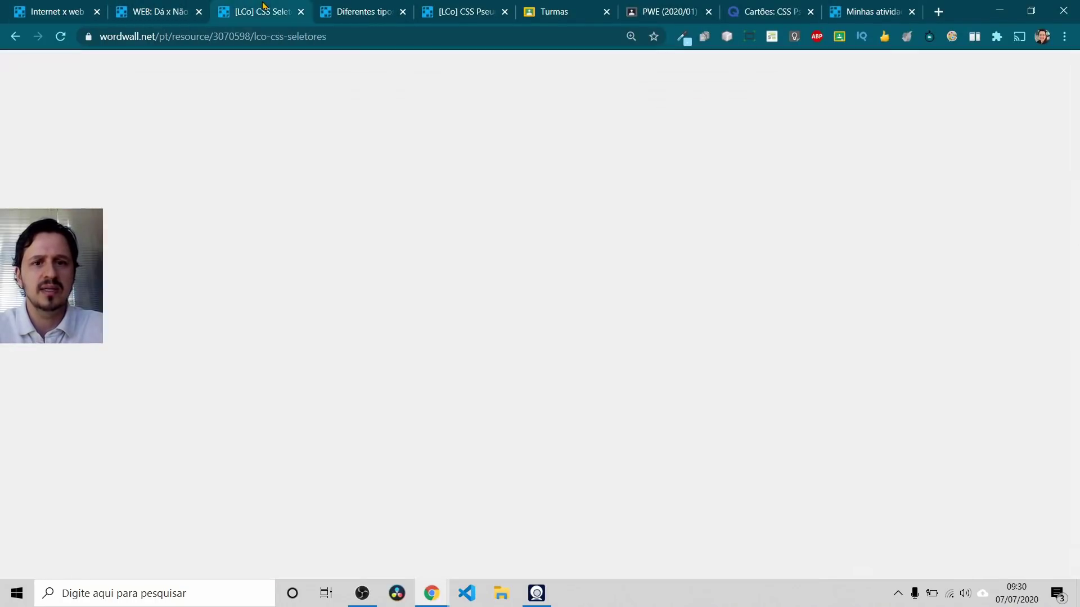
click(360, 12)
click(461, 11)
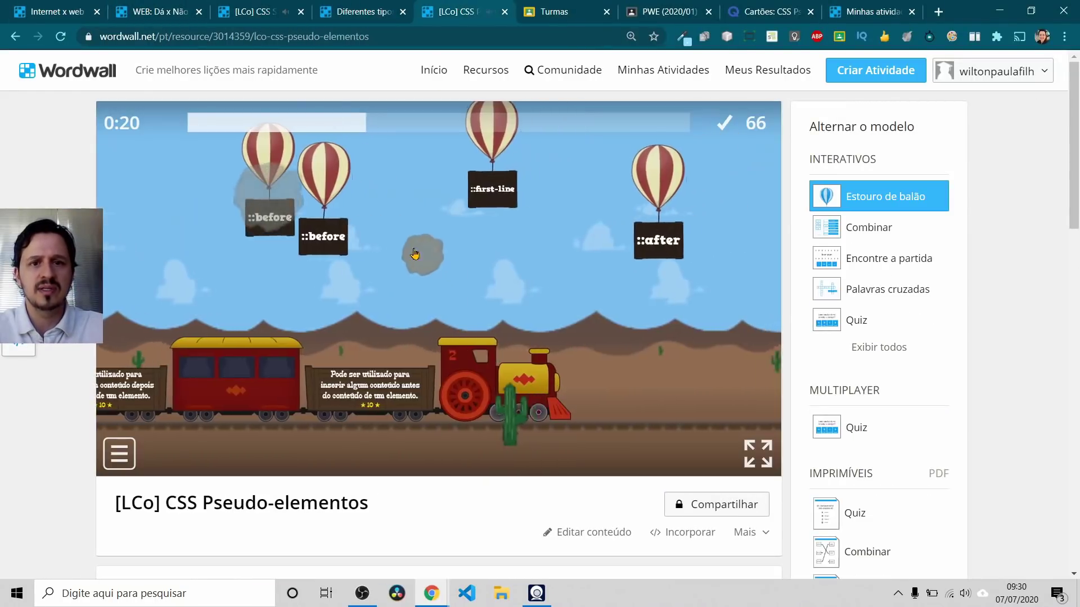
key(alt+Tab)
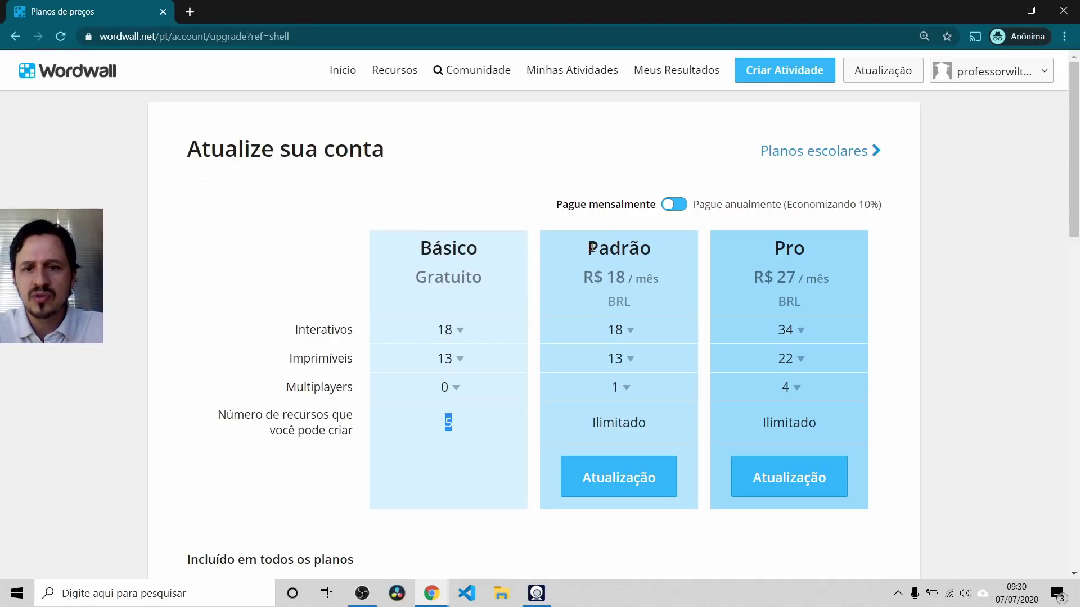
Step: Highlight the Padrão plan's R$ 18 price and unlimited resources, then start upgrading to it
drag(589, 248, 649, 248)
drag(587, 278, 622, 277)
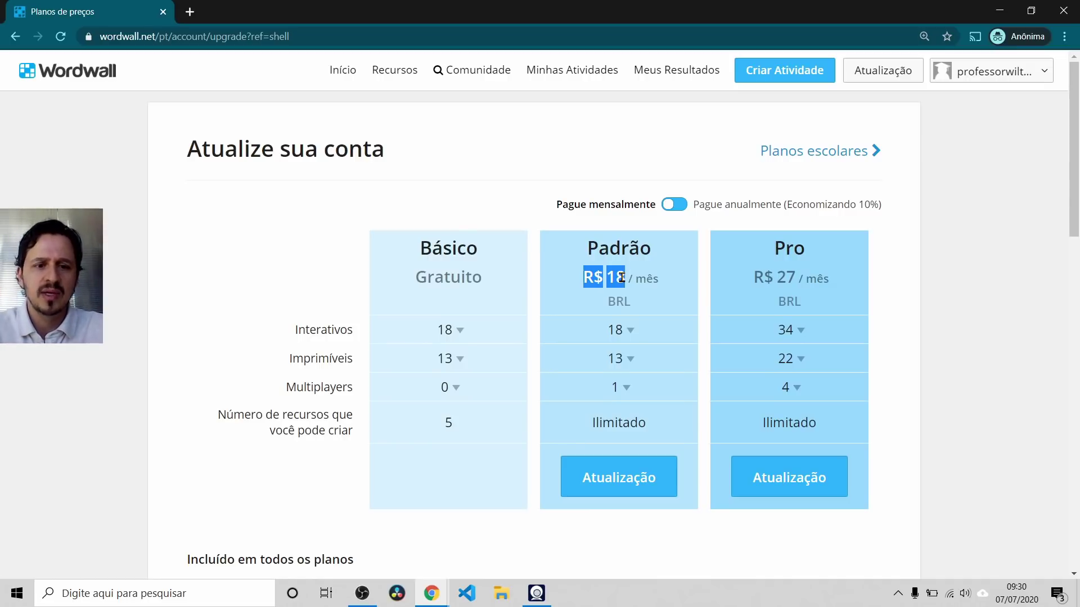
drag(591, 423, 660, 431)
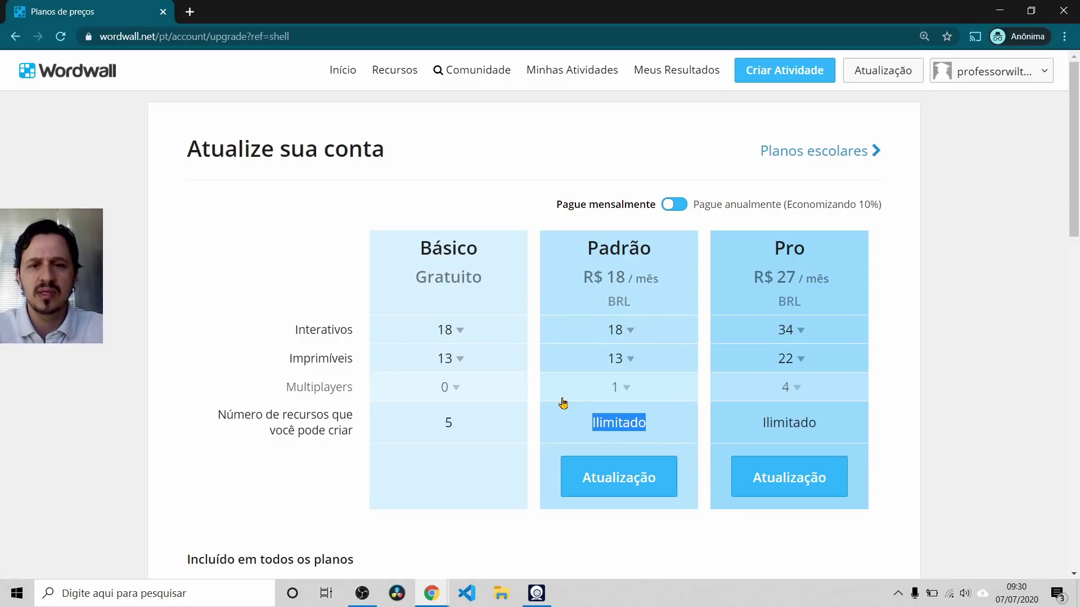
scroll(566, 393, down, 1)
click(603, 415)
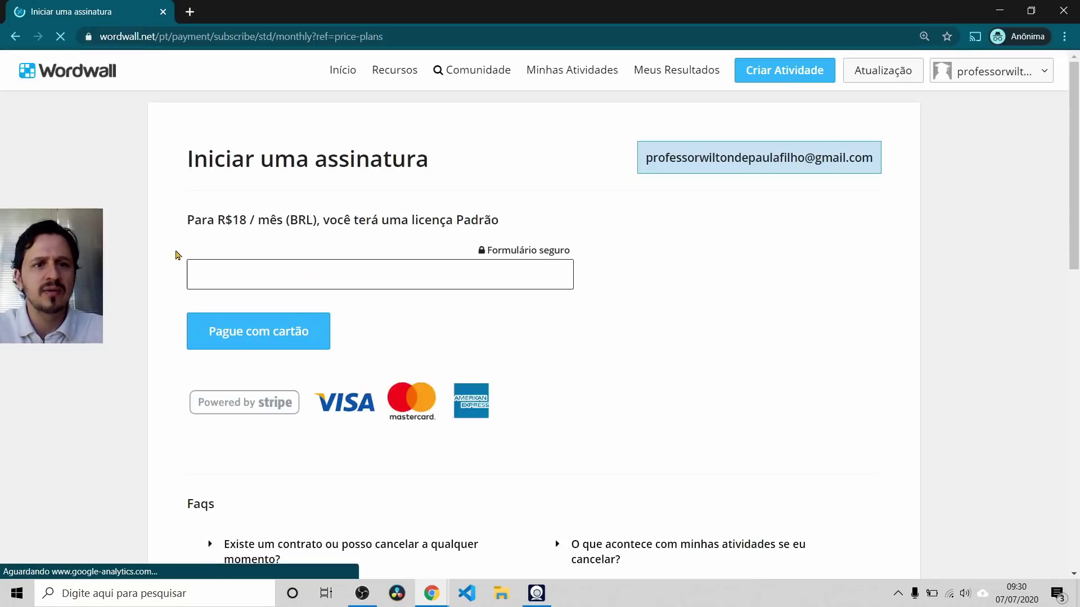
Step: Abandon the card payment form, back out to the plans page, and go to Minhas Atividades
key(alt+Tab)
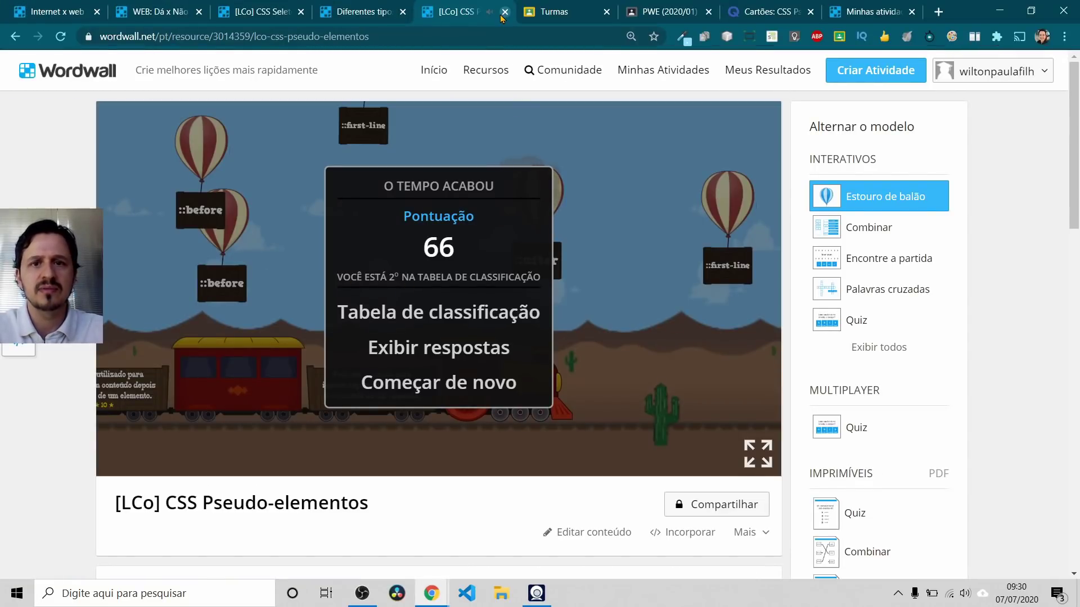
key(alt+Tab)
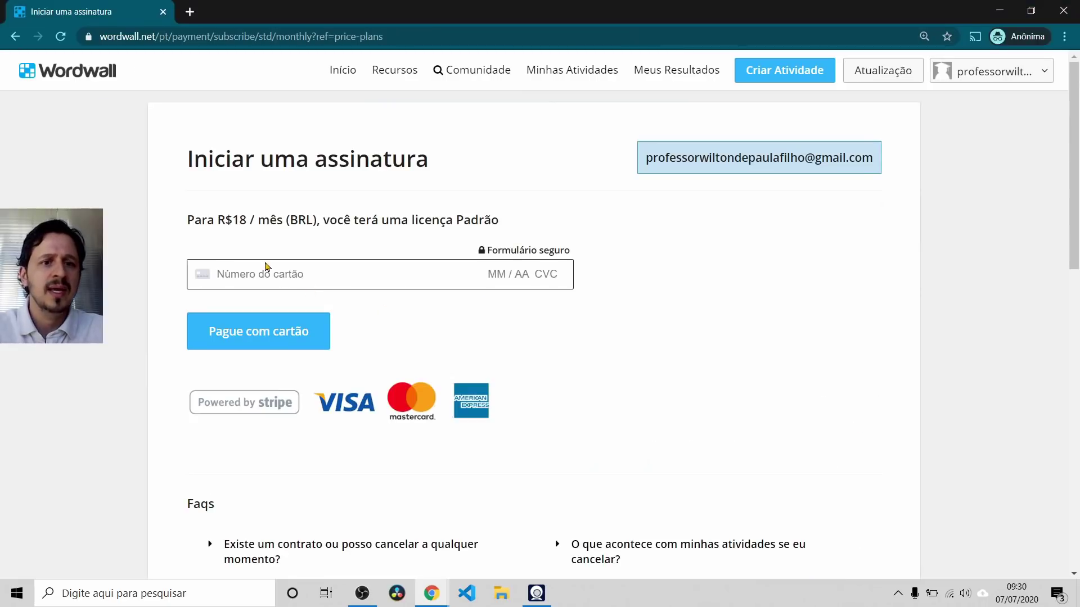
click(263, 272)
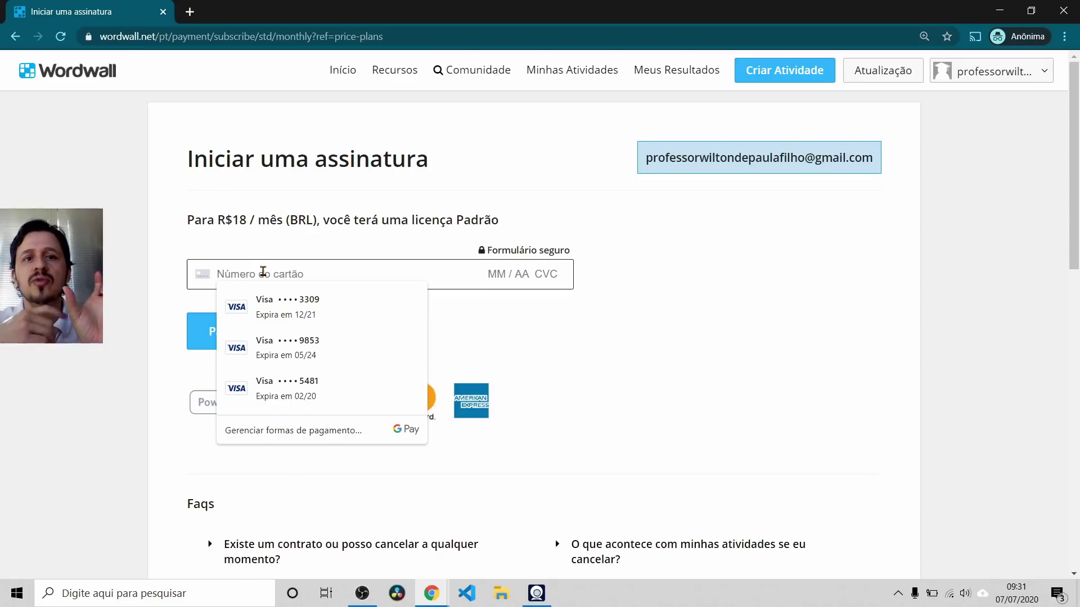
click(15, 36)
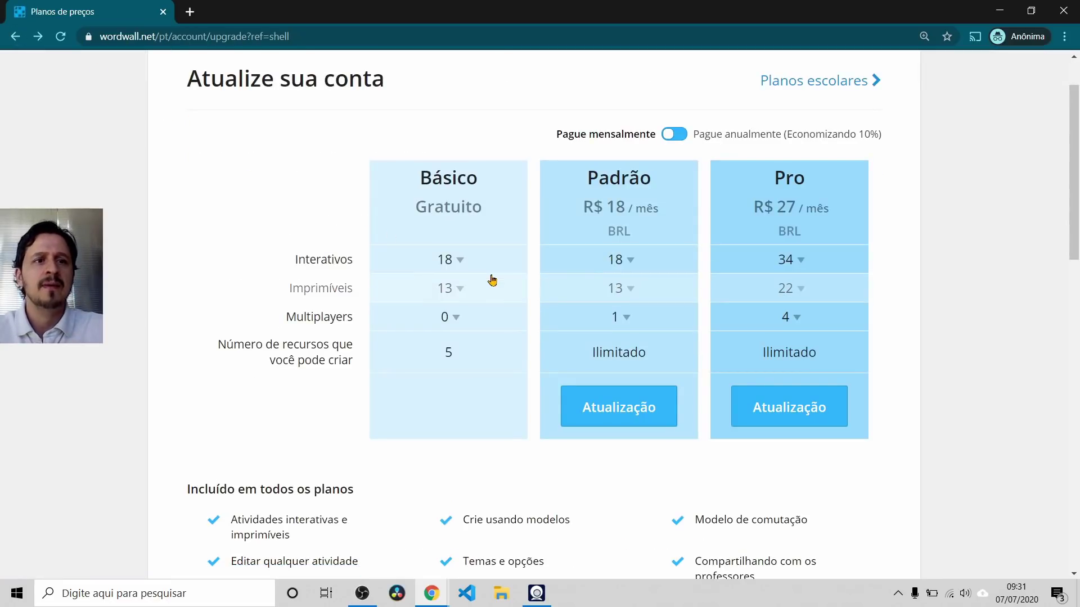
key(alt+Tab)
key(alt+Tab)
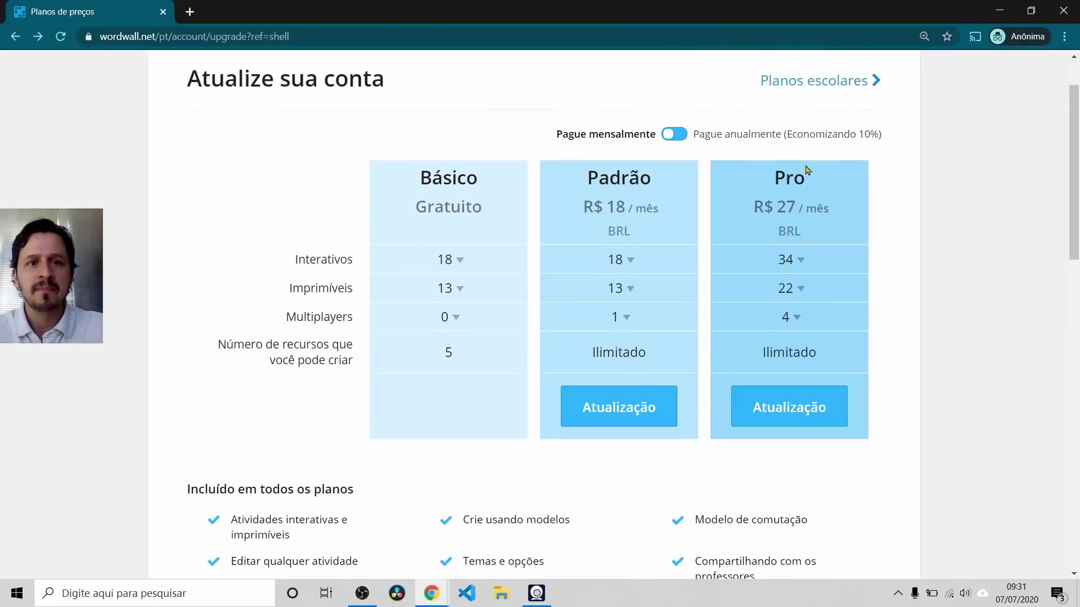
scroll(834, 149, up, 2)
click(556, 71)
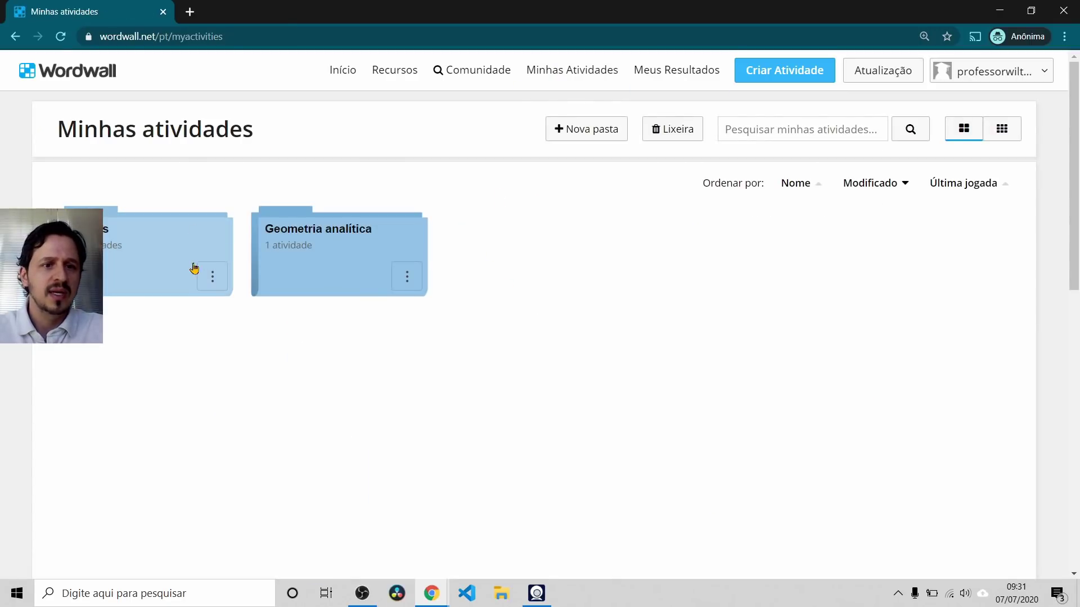
Step: Delete the first folder and the Geometria analítica folder via their ⋮ menus
click(212, 276)
click(276, 366)
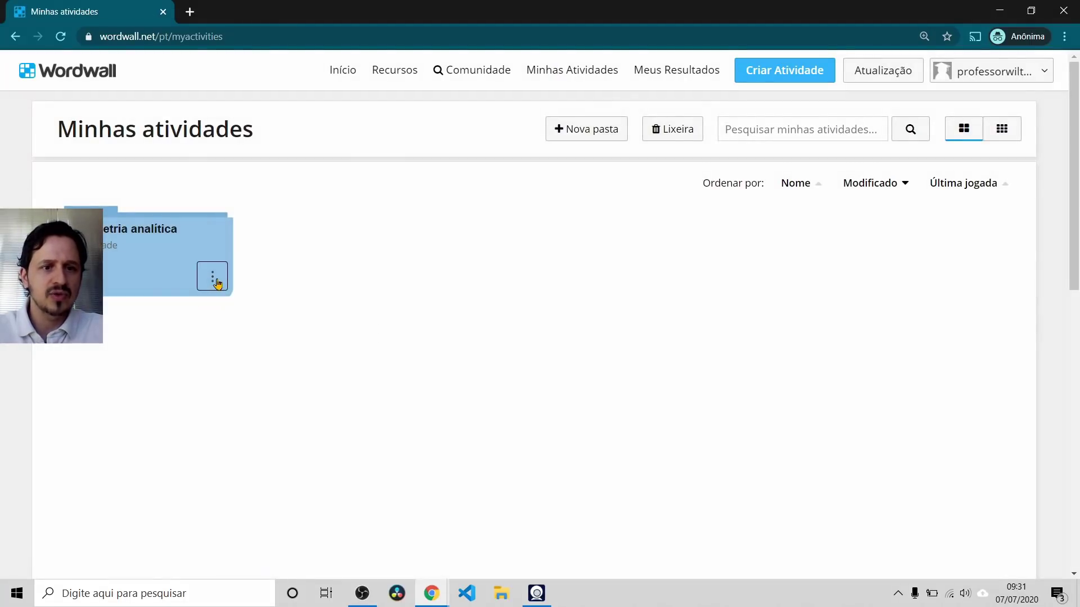
click(213, 276)
click(258, 373)
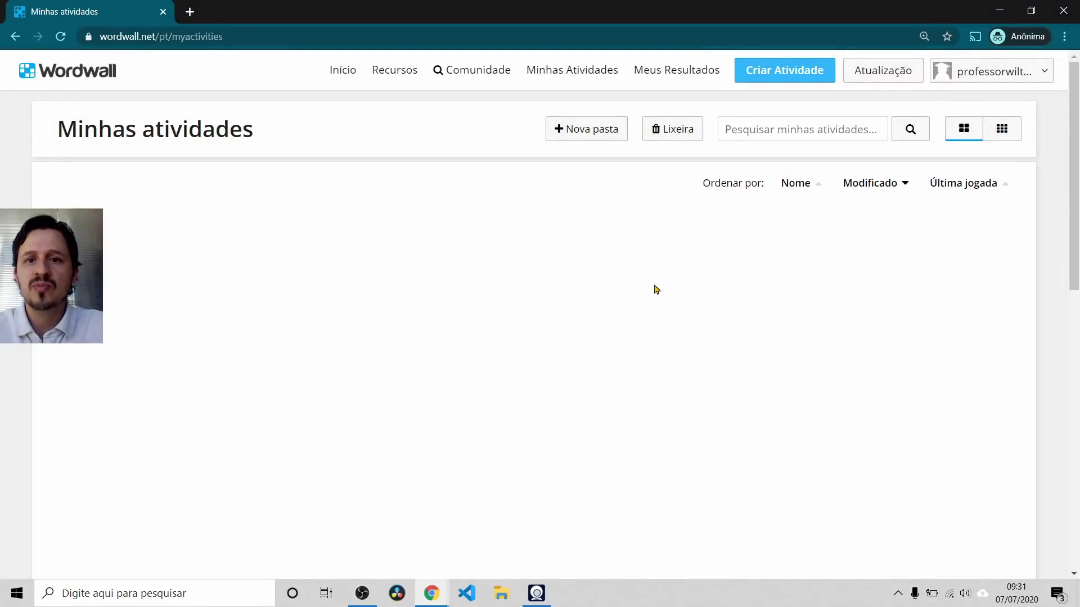
Step: Return from the new-activity page to My Activities and delete the remaining folder
click(777, 84)
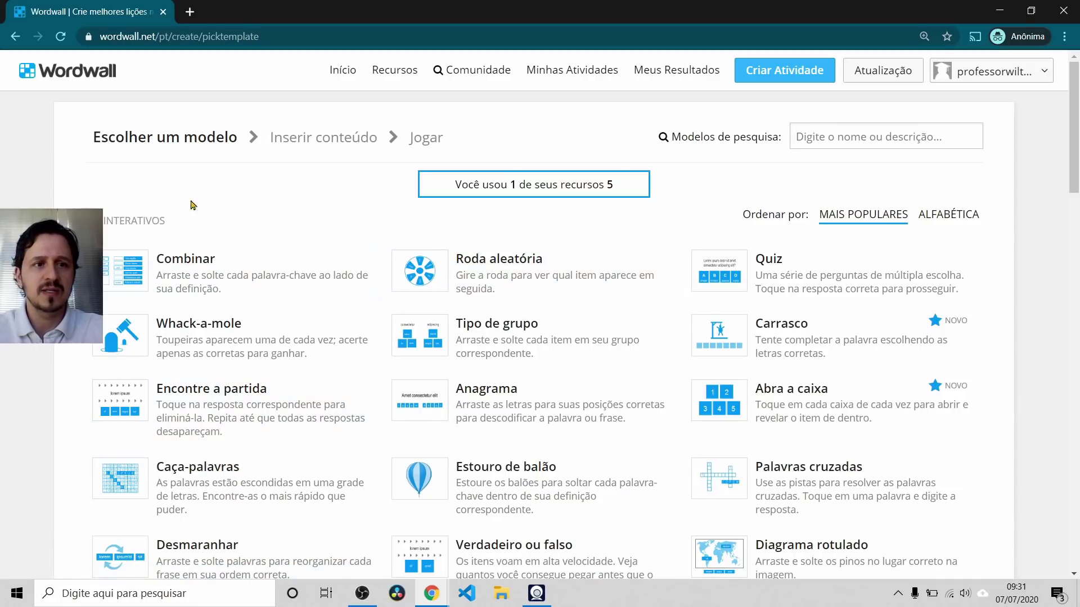
click(15, 36)
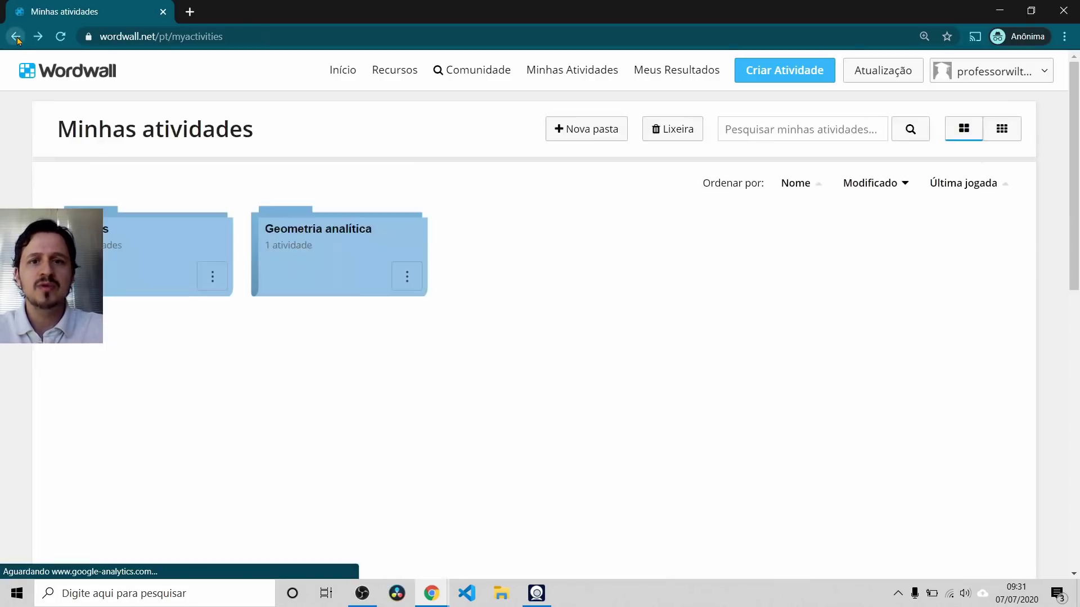
click(212, 276)
click(276, 362)
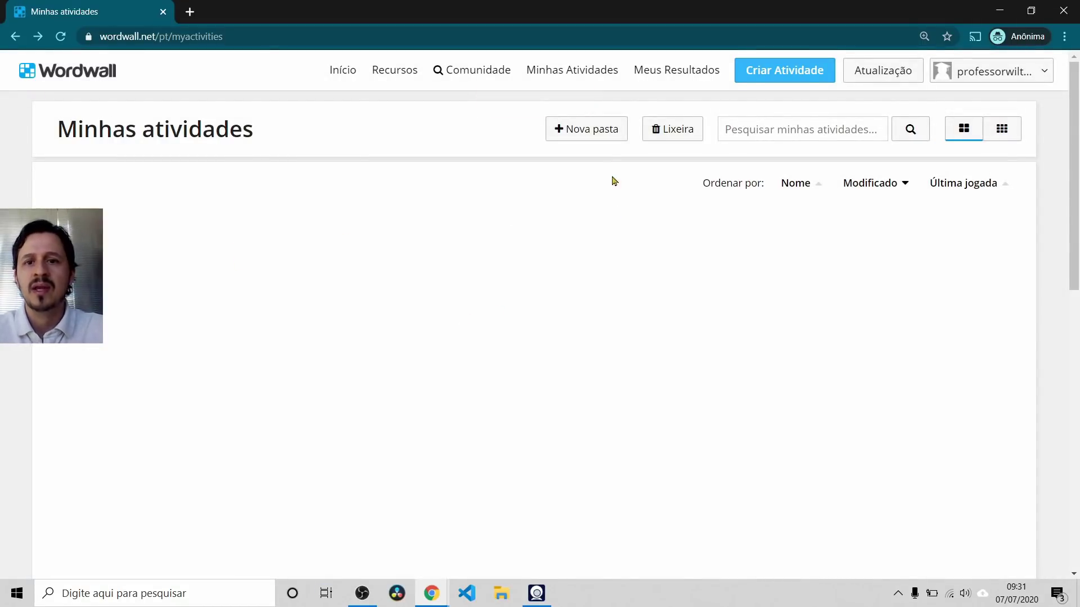
Step: Create a new folder named 'Geometria Analítica' with Nova pasta
click(579, 130)
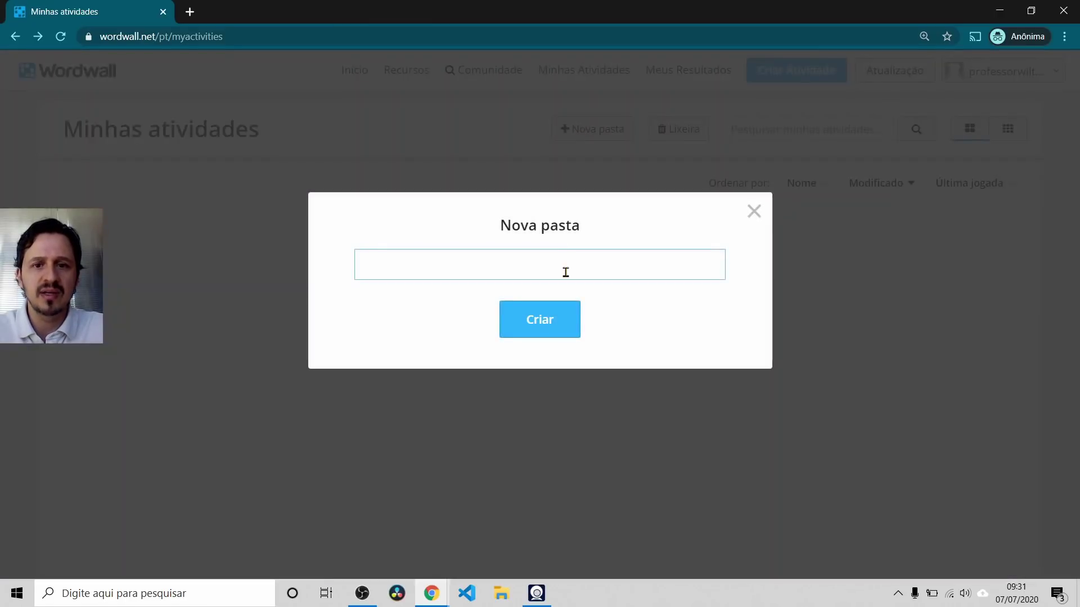
text(Geometria Analítica)
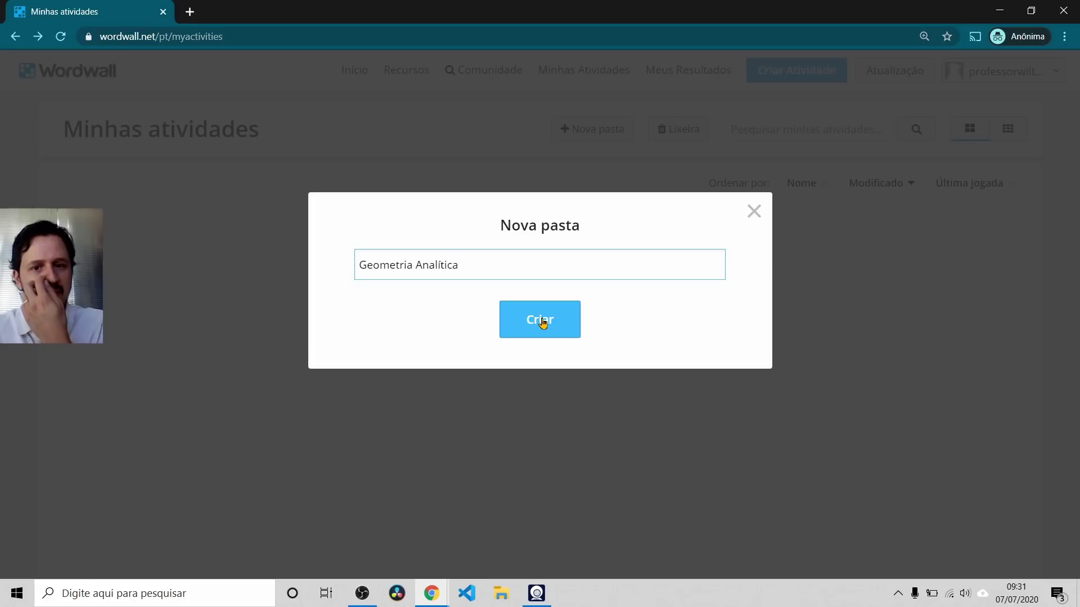
click(542, 320)
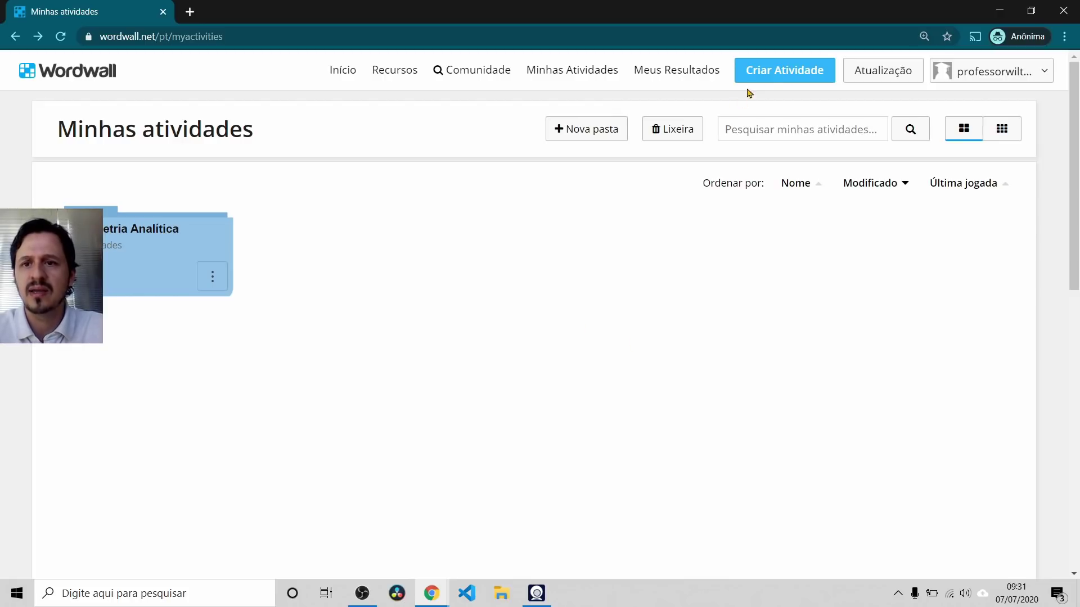
Step: Open the template picker and sort it ALFABÉTICA, checking the Internet x web activity in the other window
click(774, 70)
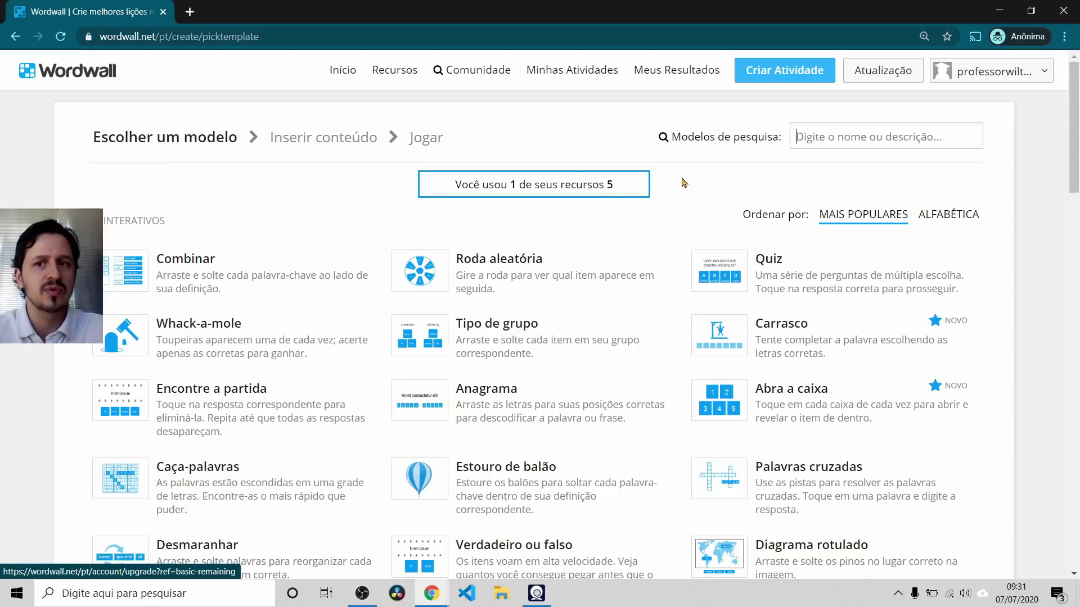
key(alt+Tab)
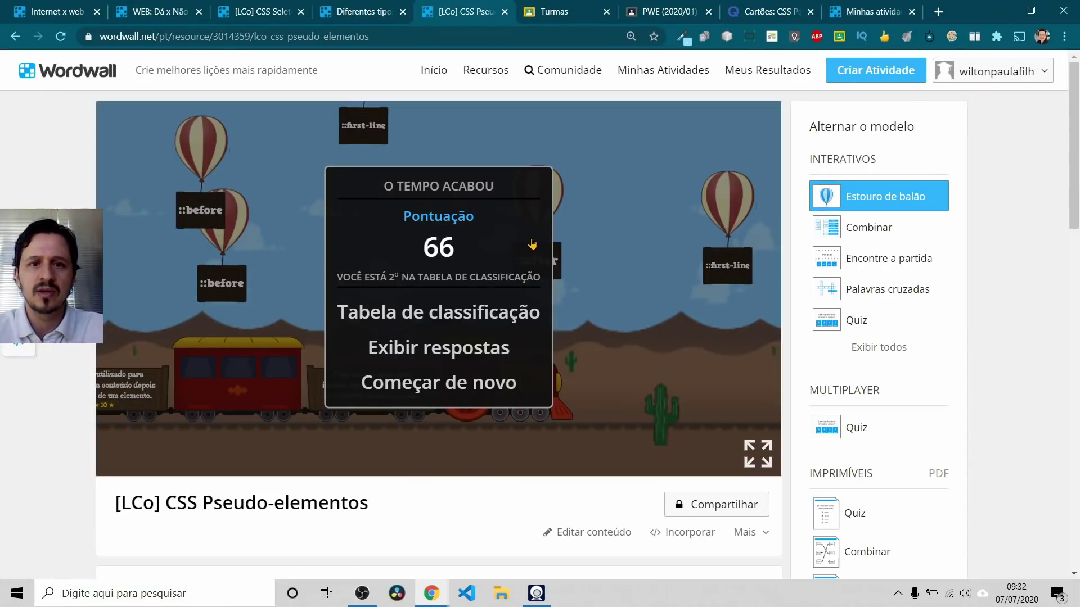
click(684, 71)
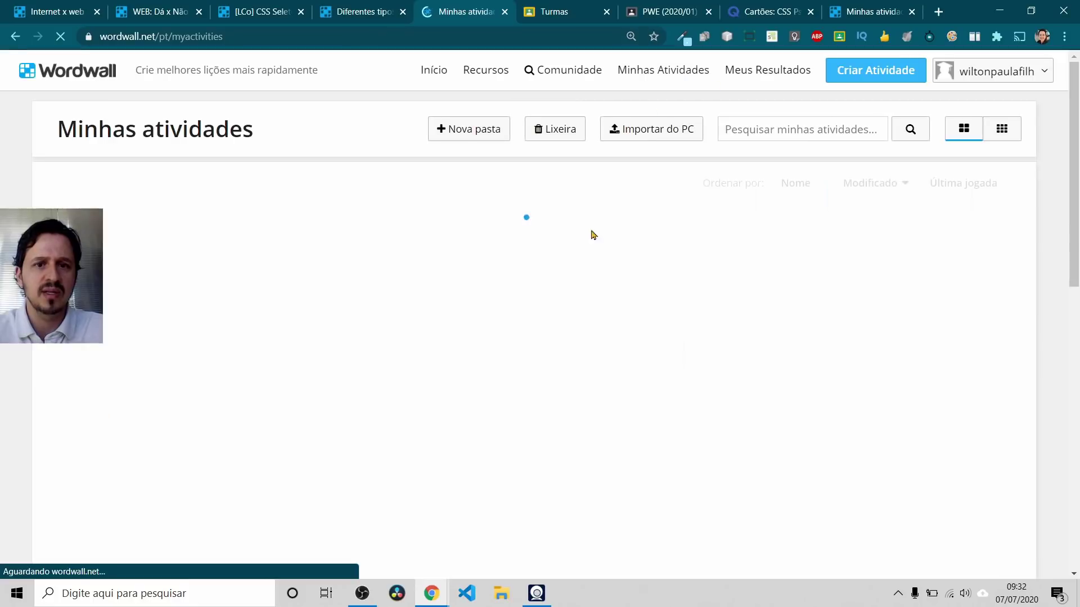
scroll(596, 323, down, 6)
scroll(535, 326, up, 6)
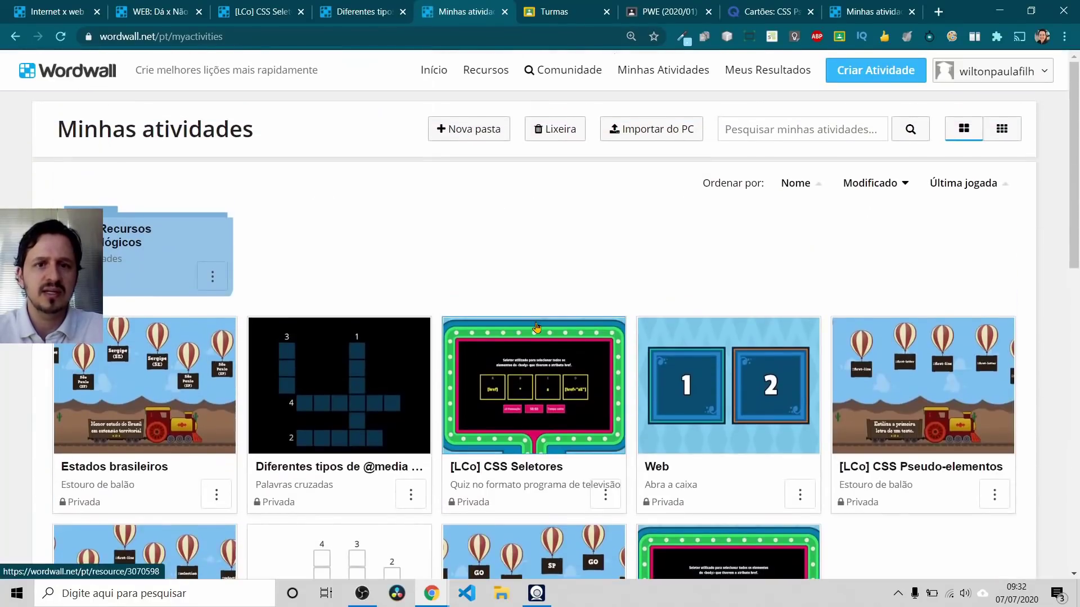
key(alt+Tab)
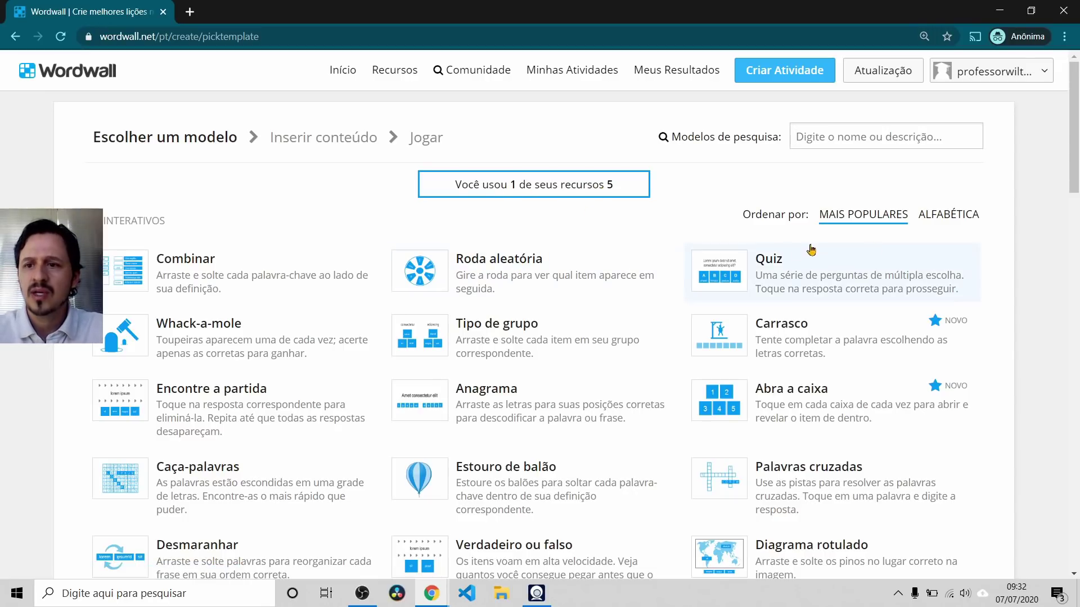
click(932, 216)
key(alt+Tab)
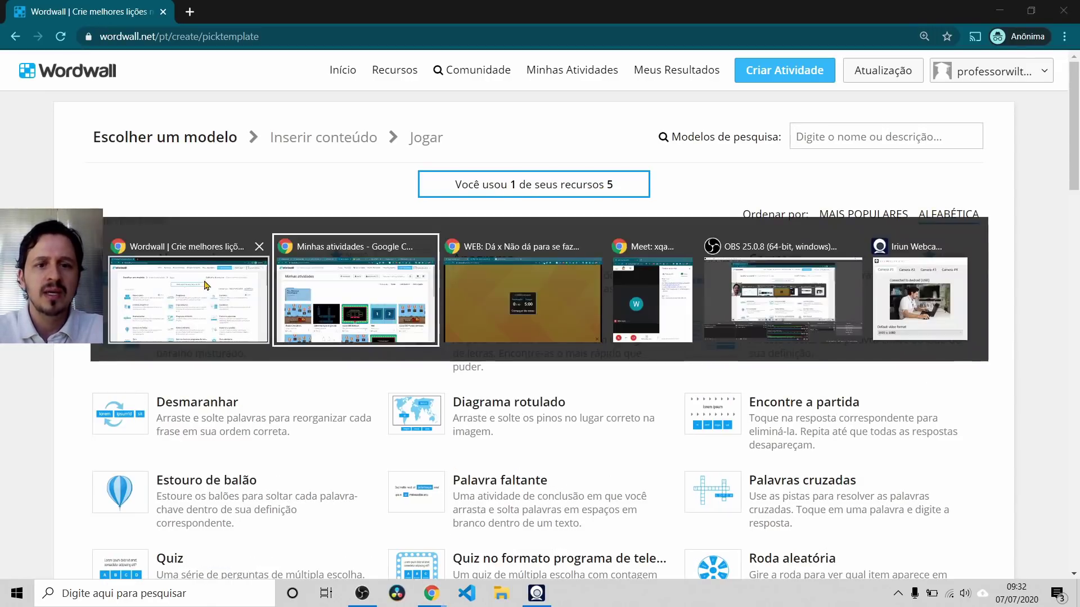
click(41, 7)
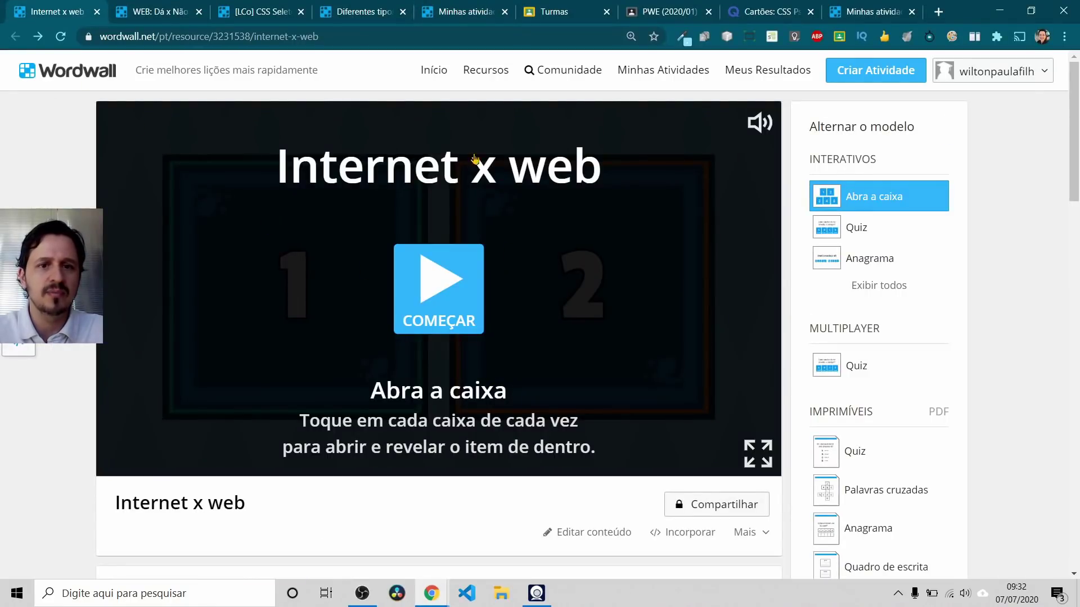
key(alt+Tab)
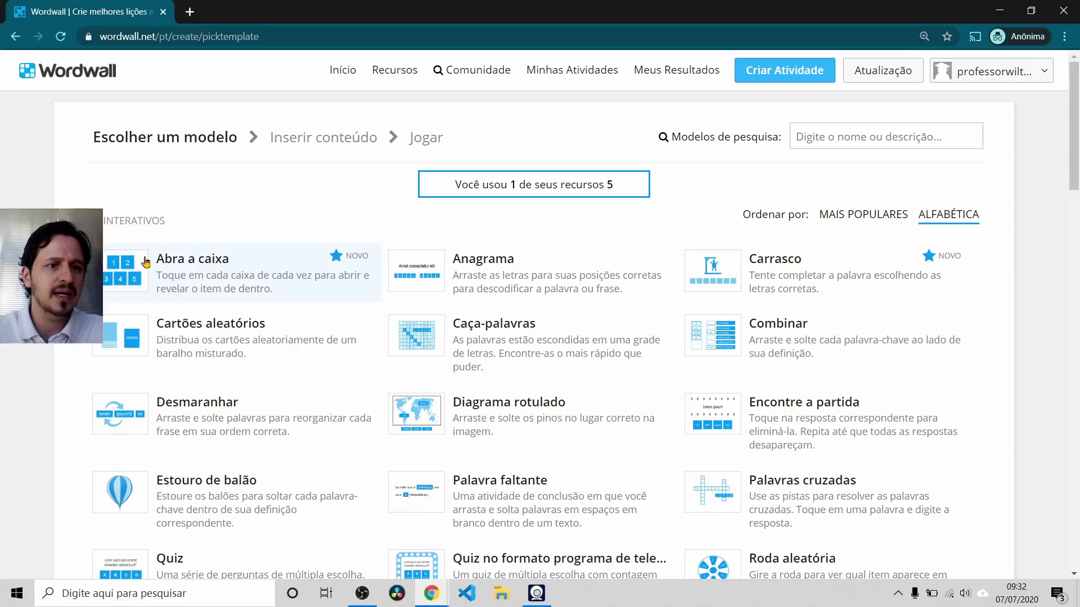
key(alt+Tab)
click(140, 7)
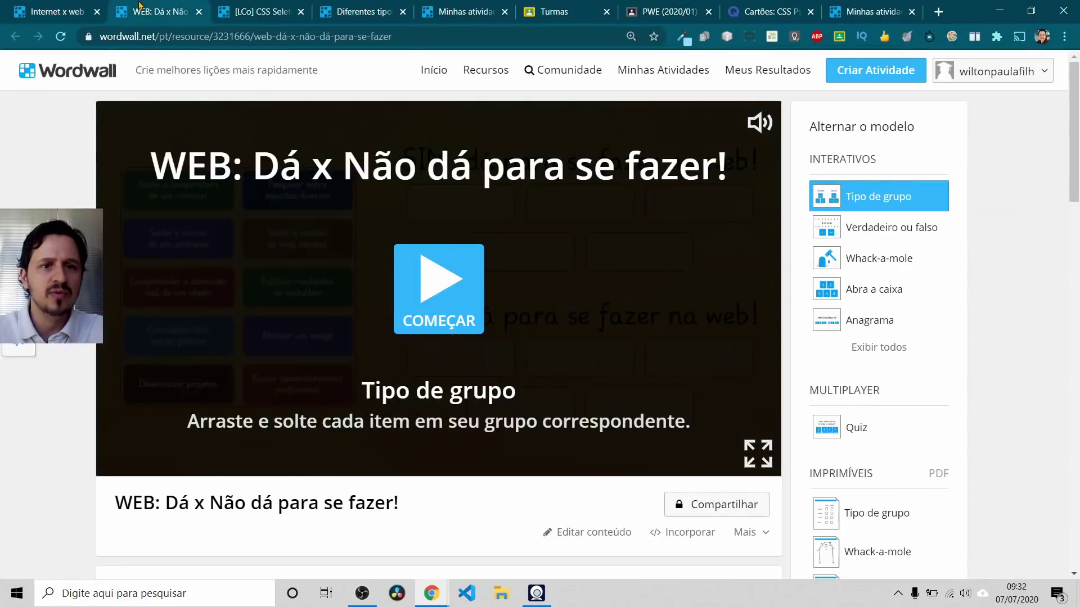
key(alt+Tab)
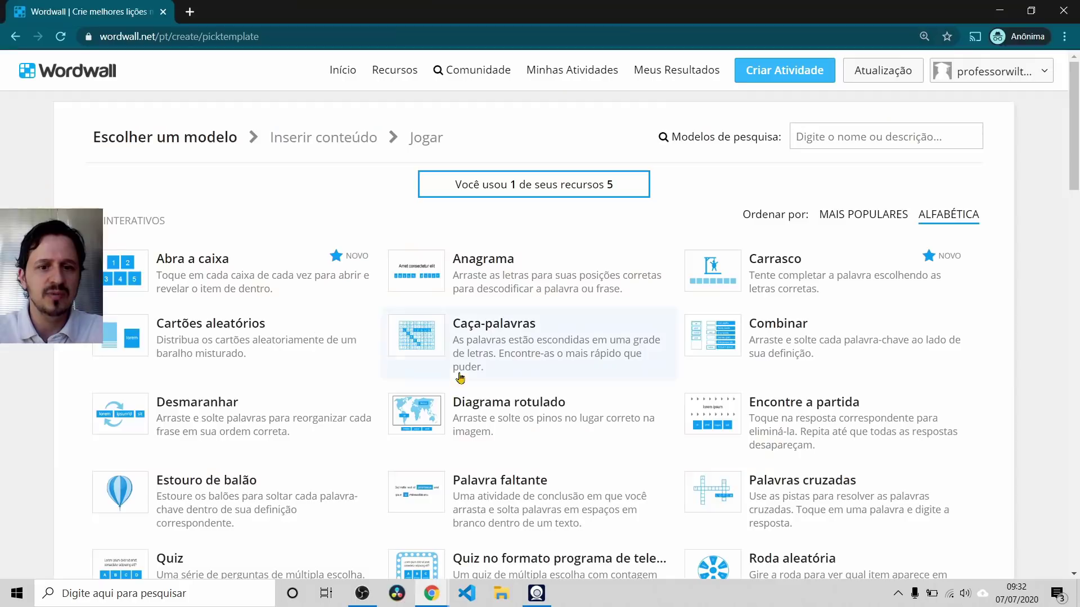
scroll(313, 301, down, 3)
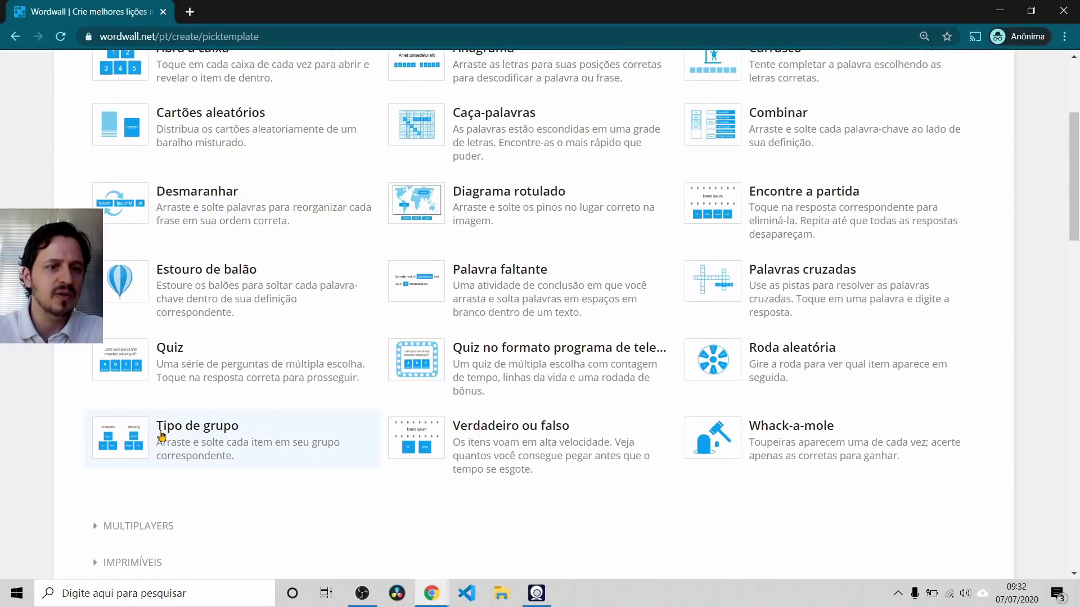
key(alt+Tab)
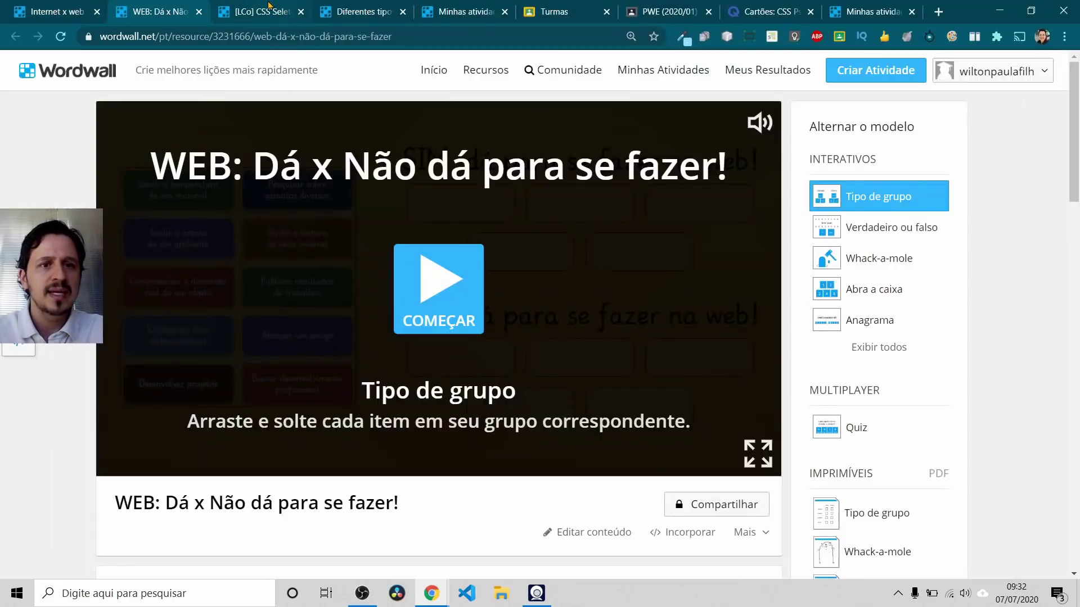
click(269, 5)
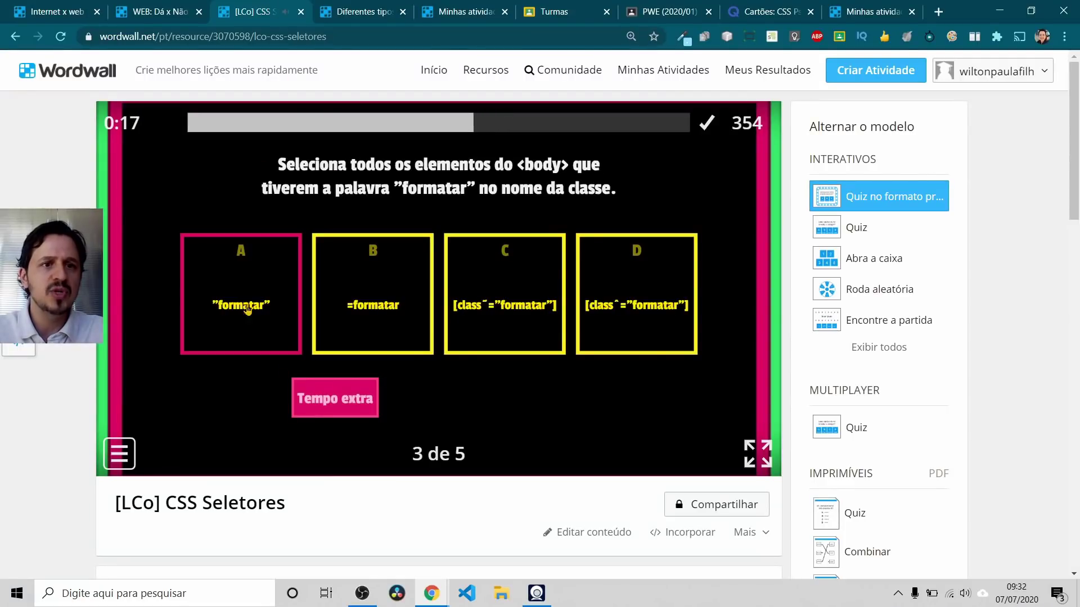
key(alt+Tab)
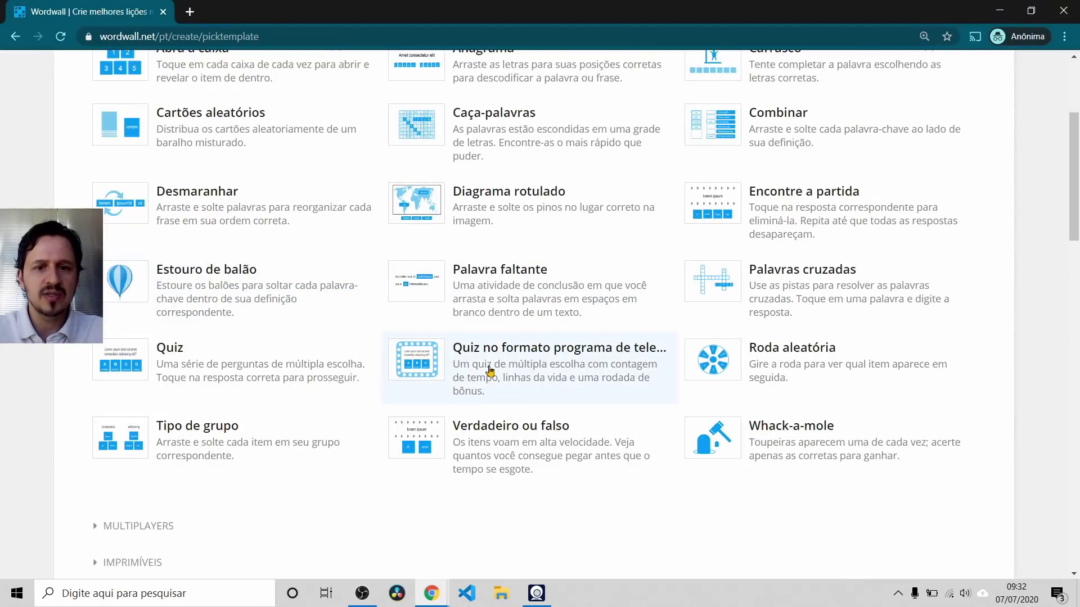
key(alt+Tab)
key(ctrl+Tab)
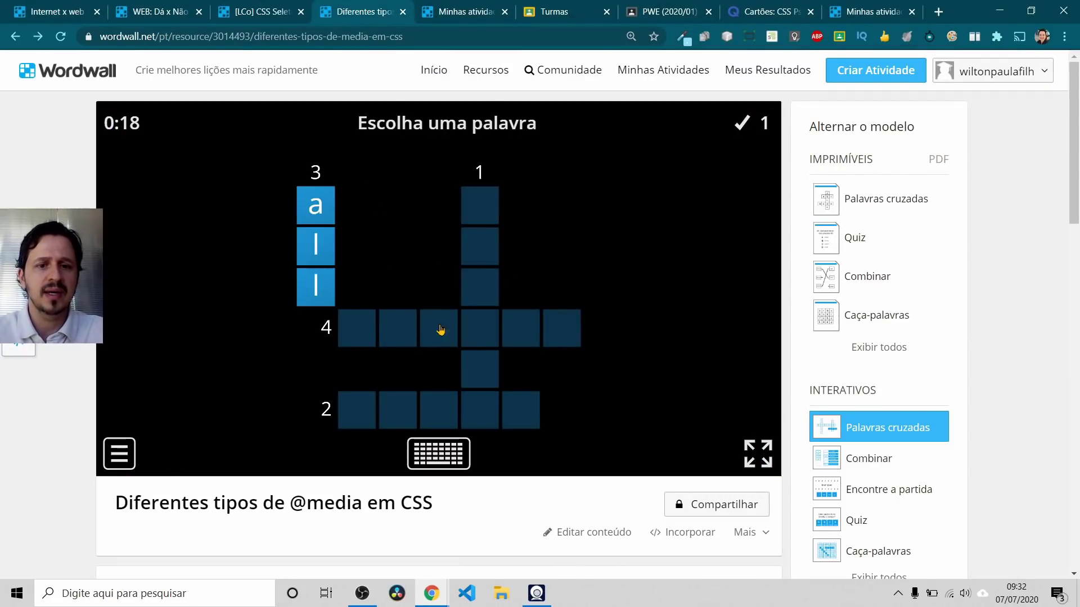
key(alt+Tab)
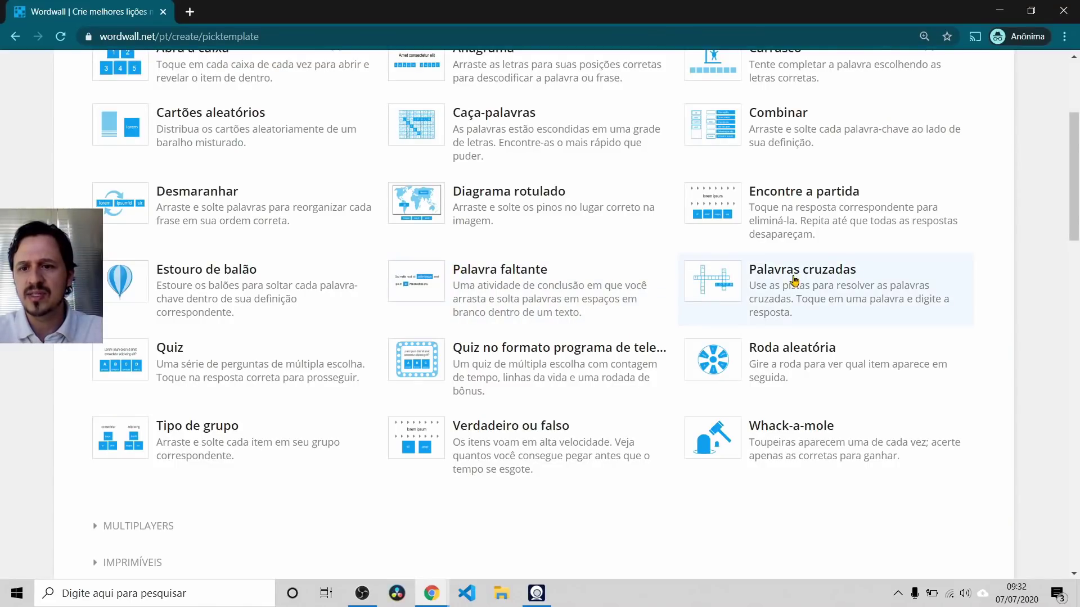
key(alt+Tab)
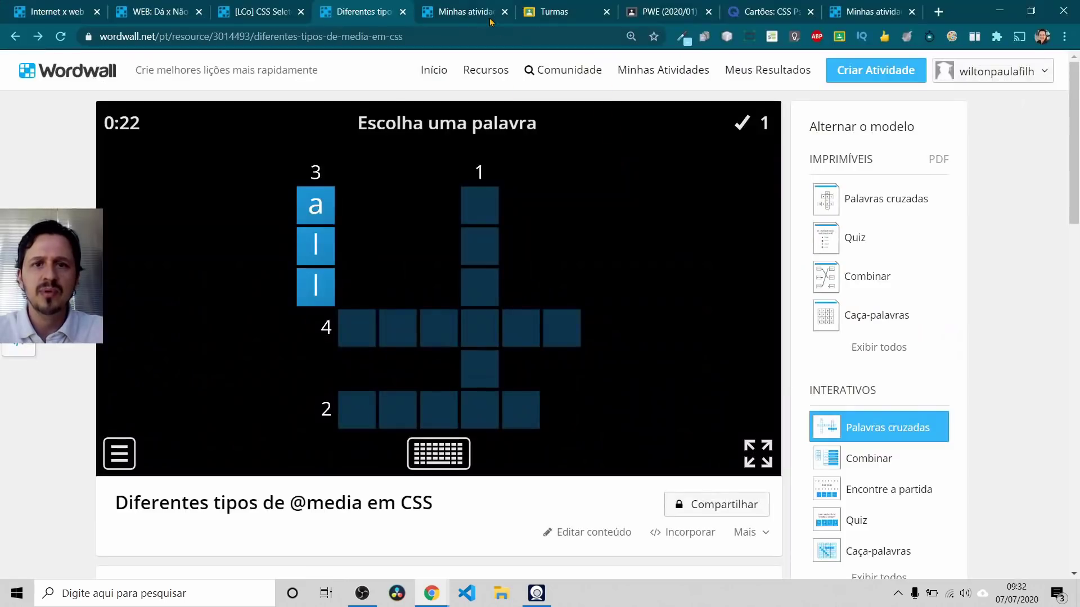
click(463, 8)
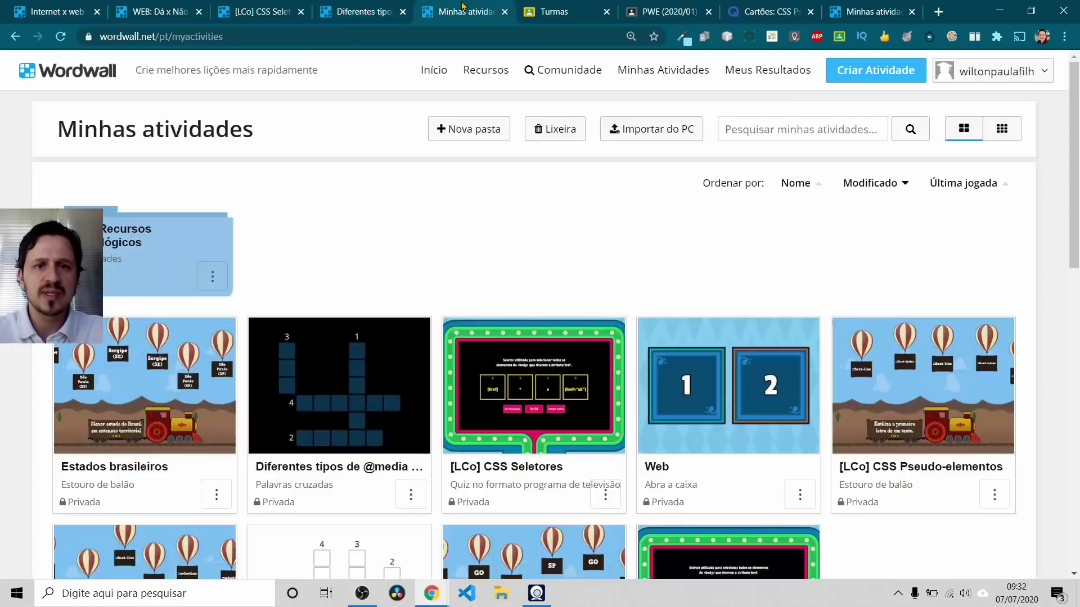
click(214, 361)
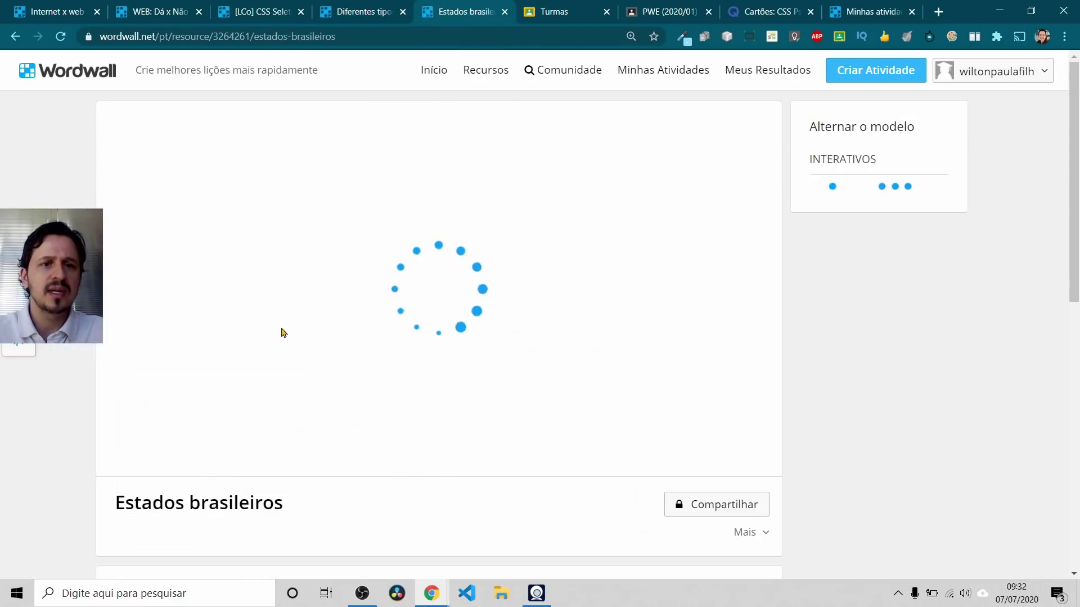
key(alt+Tab)
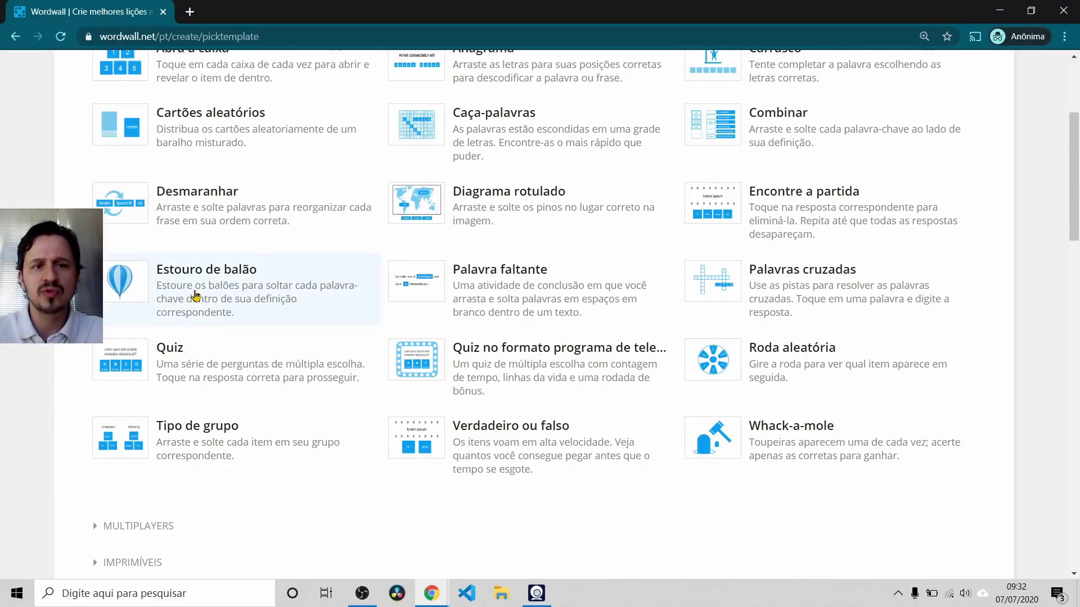
scroll(198, 299, up, 1)
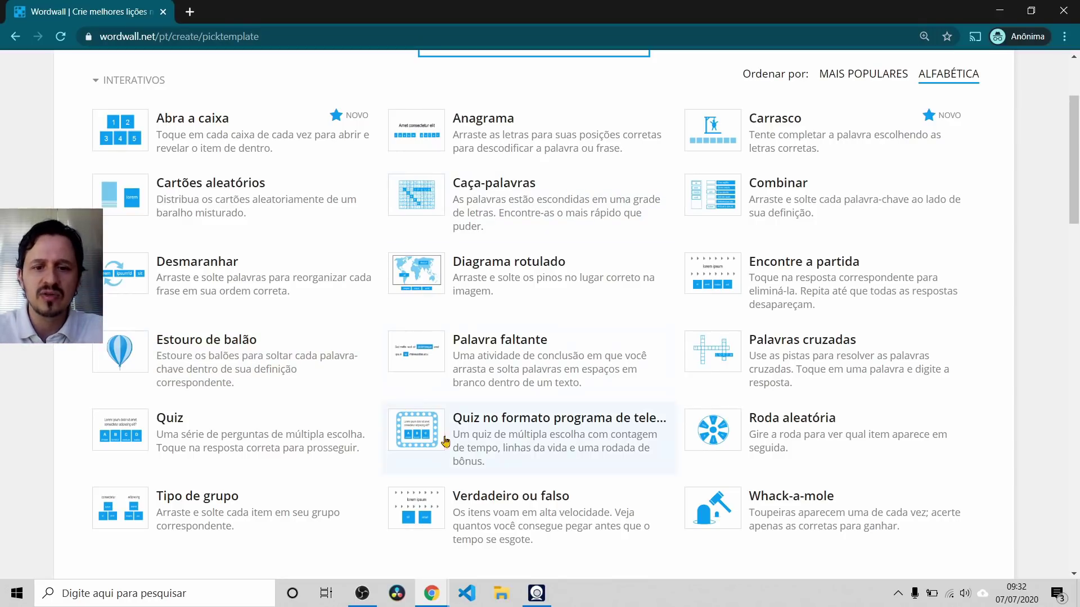
scroll(394, 236, up, 1)
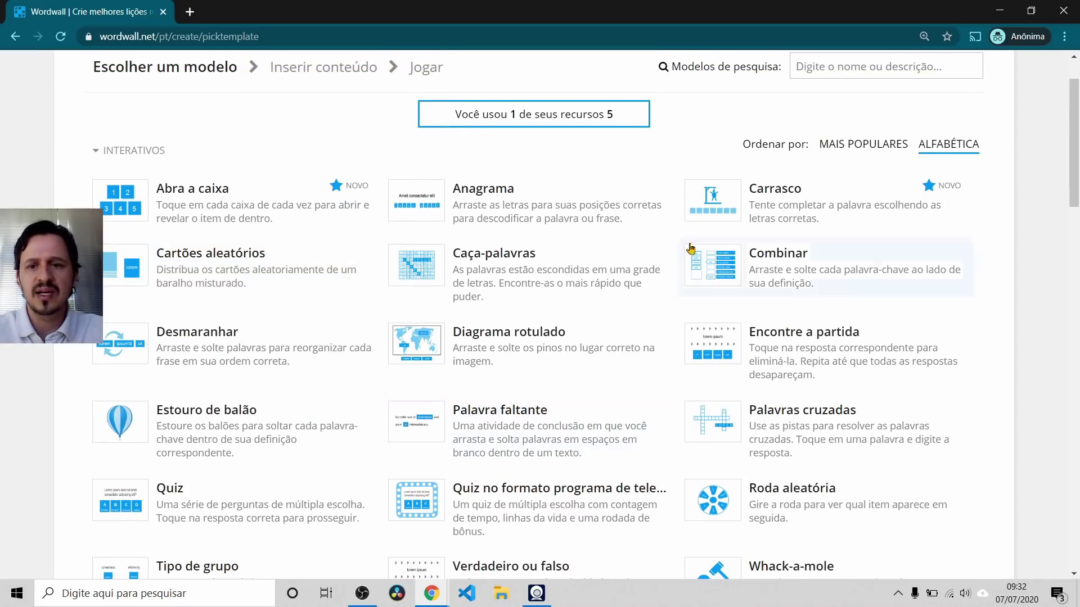
scroll(572, 386, down, 2)
scroll(571, 388, down, 4)
scroll(570, 388, down, 4)
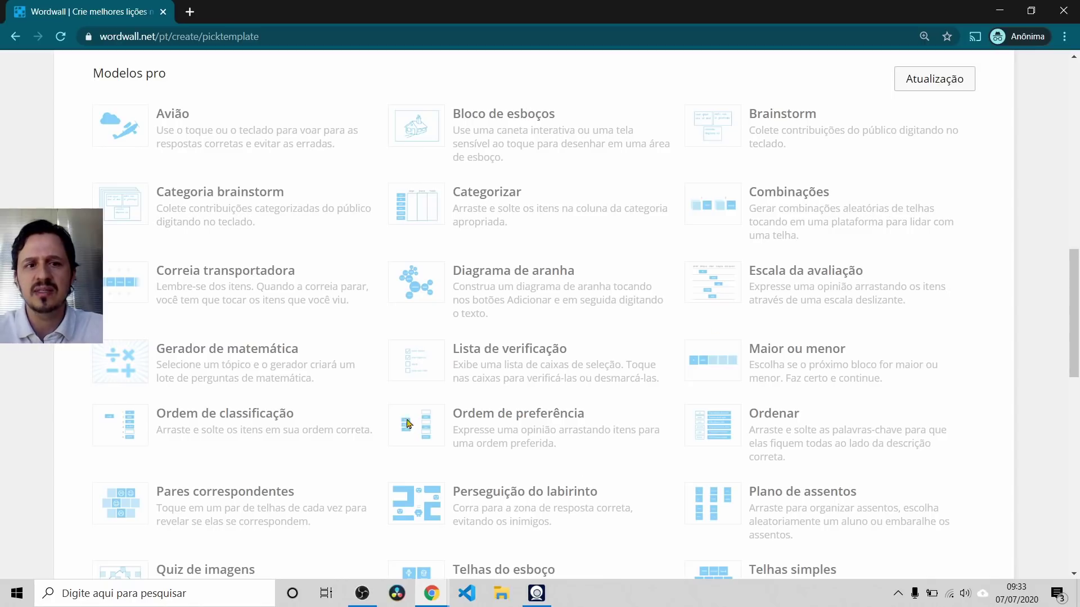
scroll(444, 433, up, 11)
key(alt+Tab)
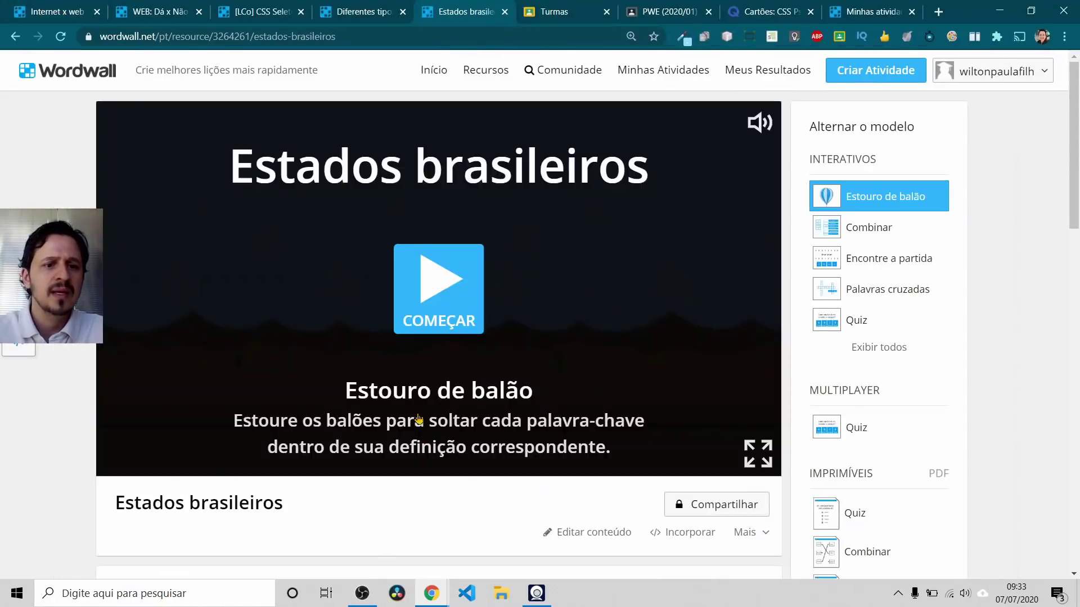
key(alt+Tab)
key(alt+Tab)
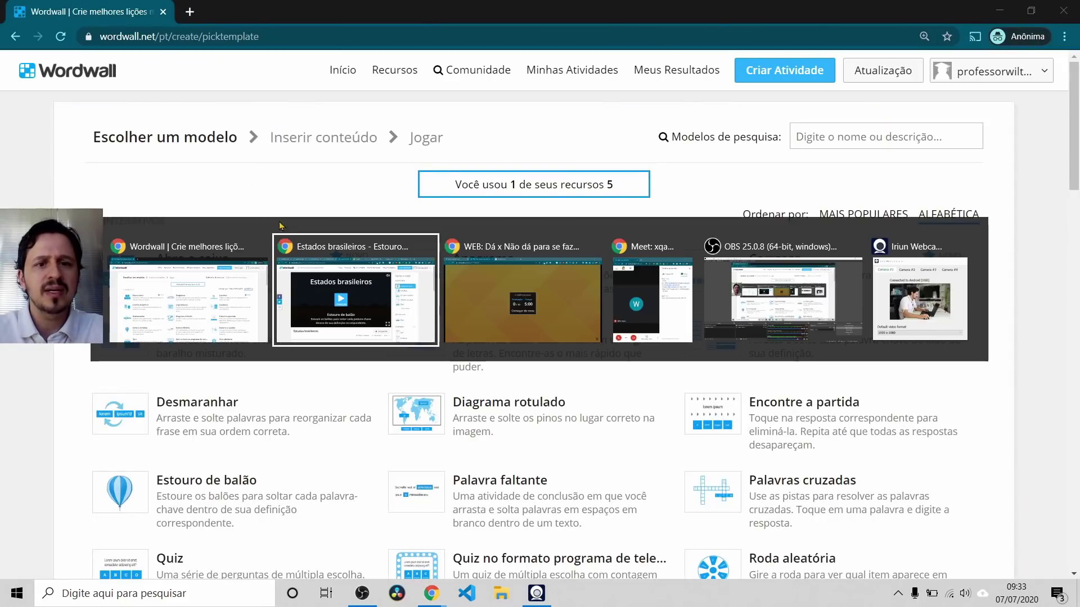
click(65, 7)
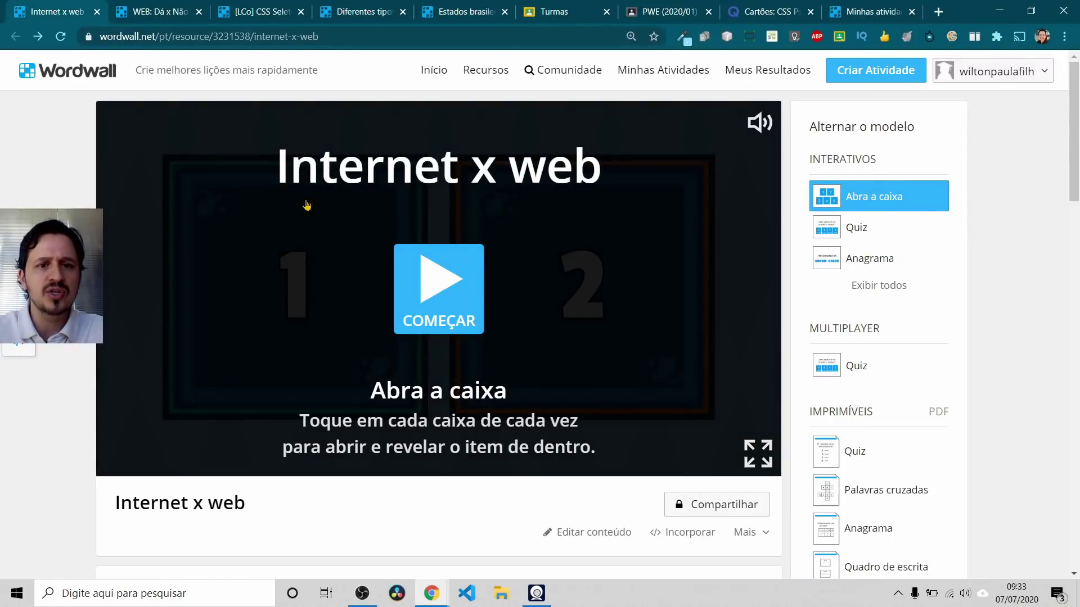
key(alt+Tab)
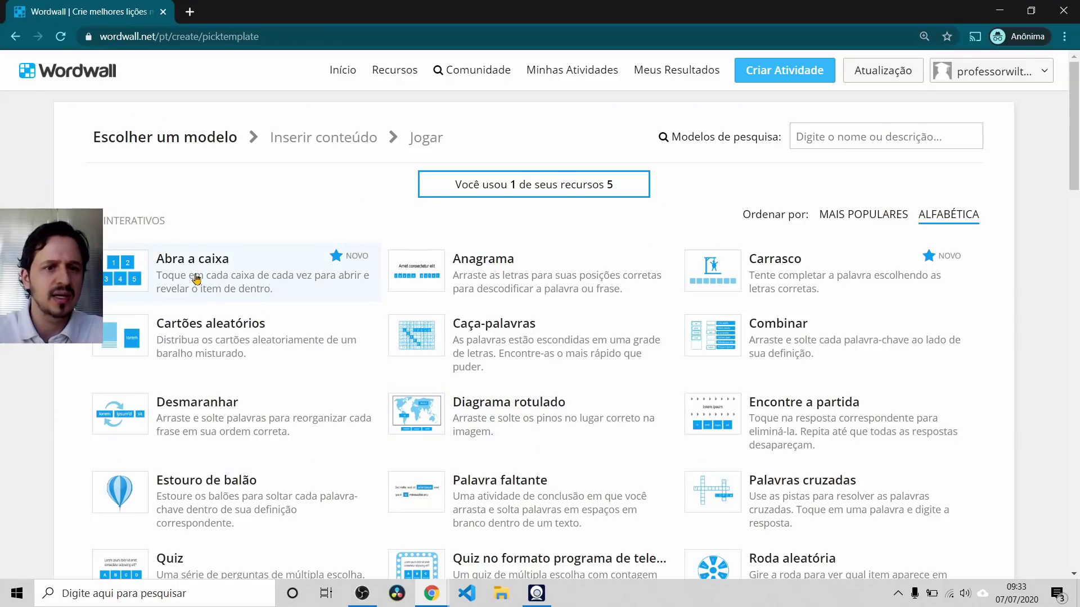
Step: Start an Abra a caixa activity and copy the Internet x web title from the other editor
click(197, 279)
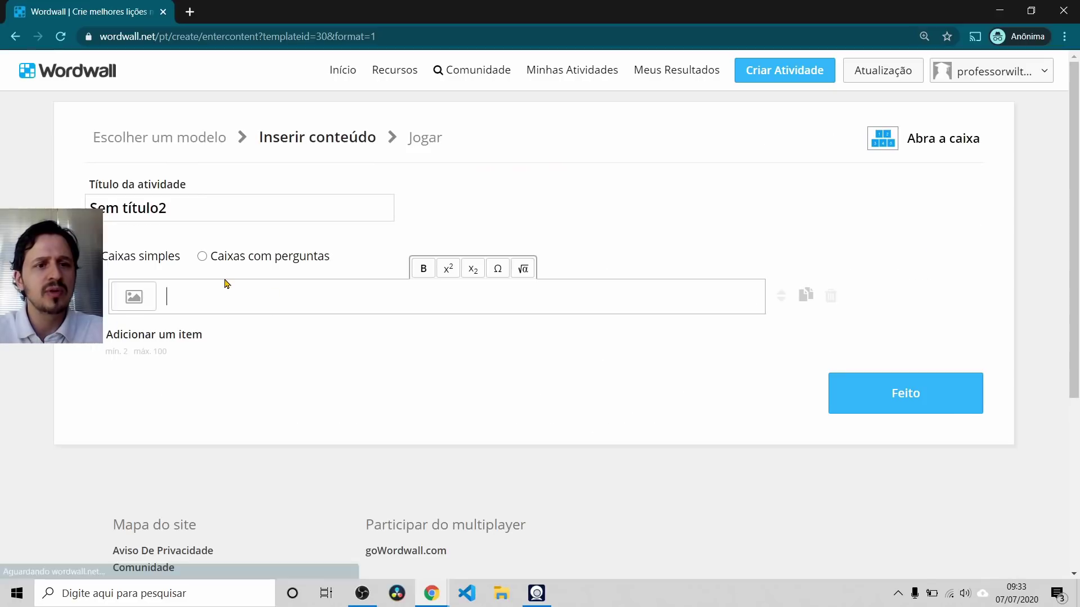
drag(175, 207, 87, 208)
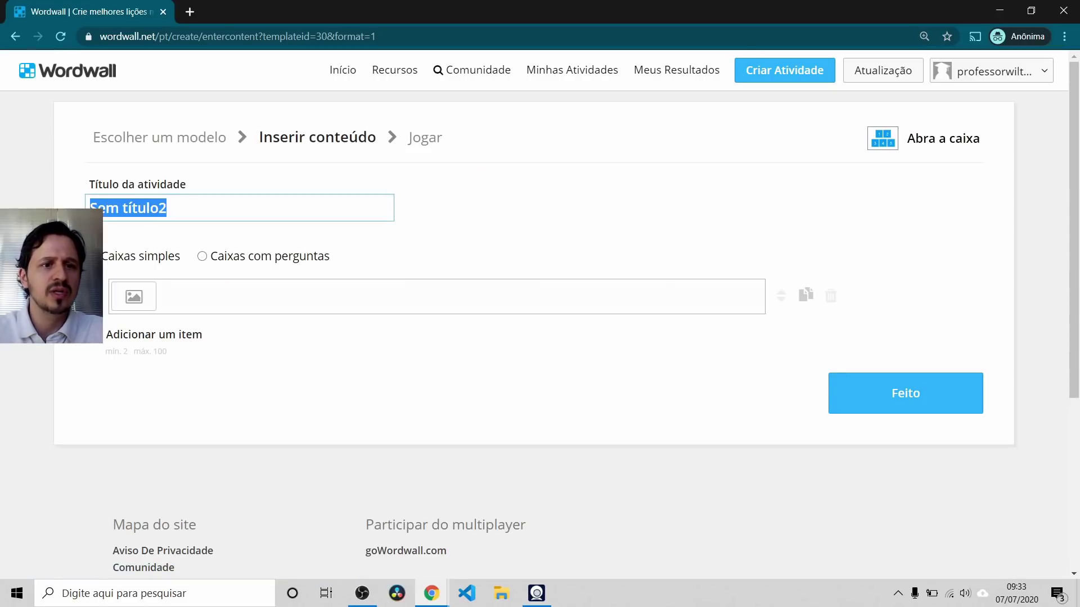
key(alt+Tab)
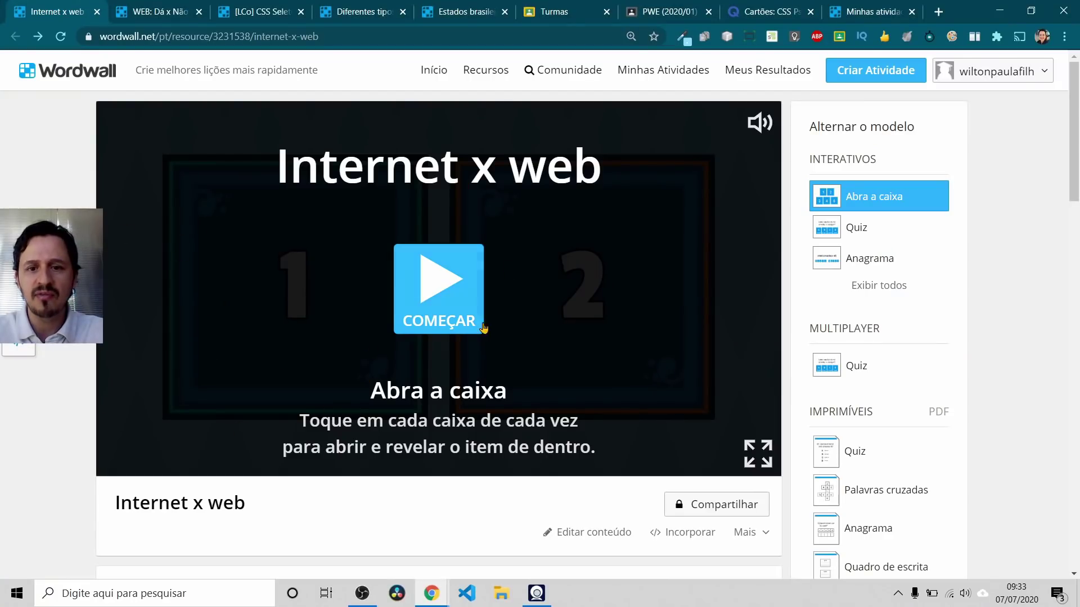
click(600, 534)
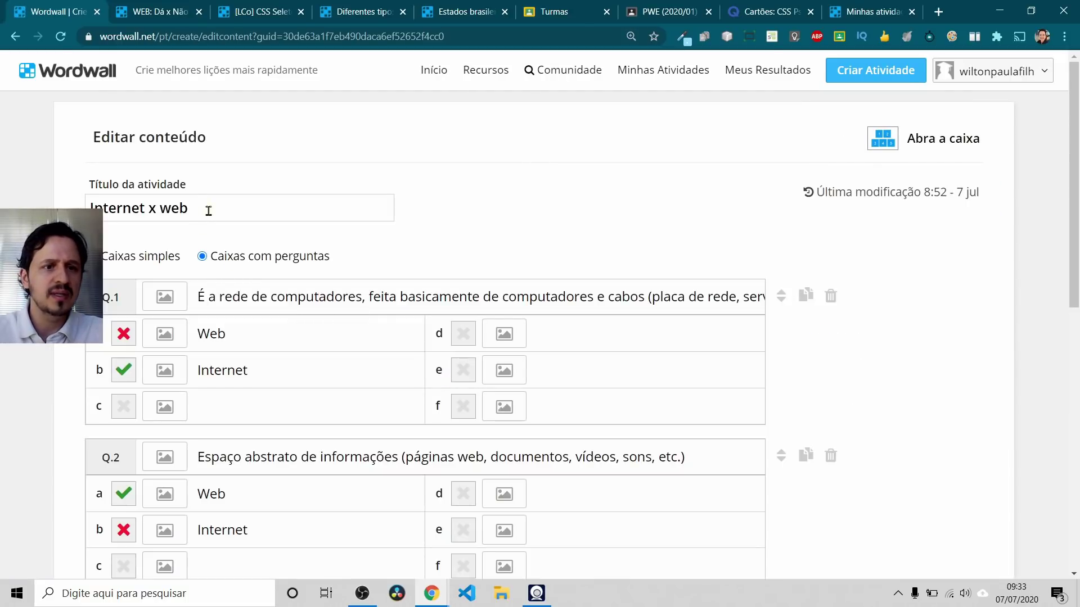
drag(208, 211, 92, 210)
key(ctrl+c)
key(alt+Tab)
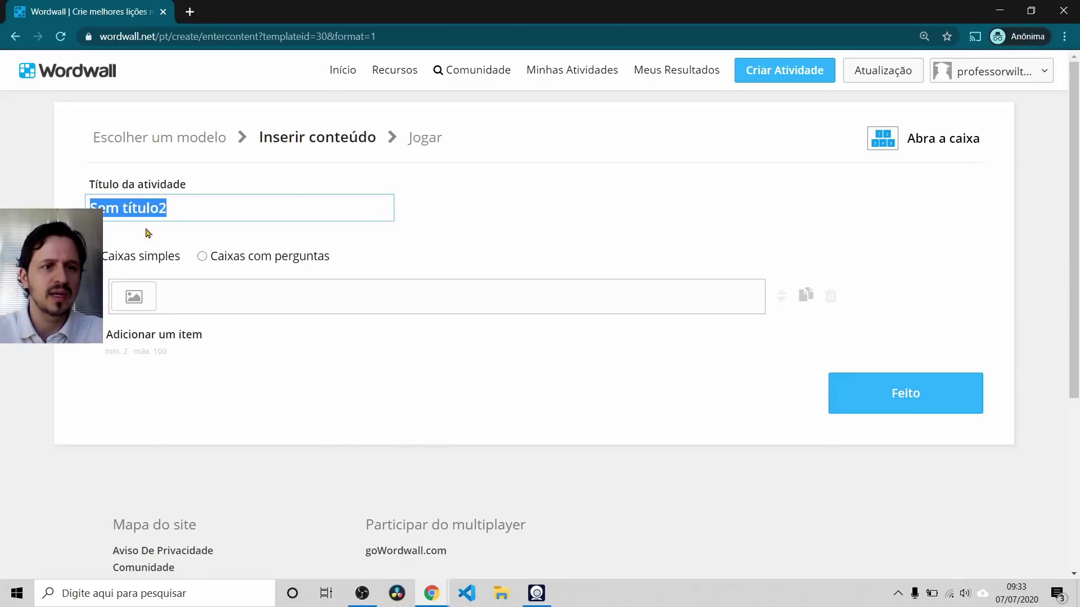
key(alt+Tab)
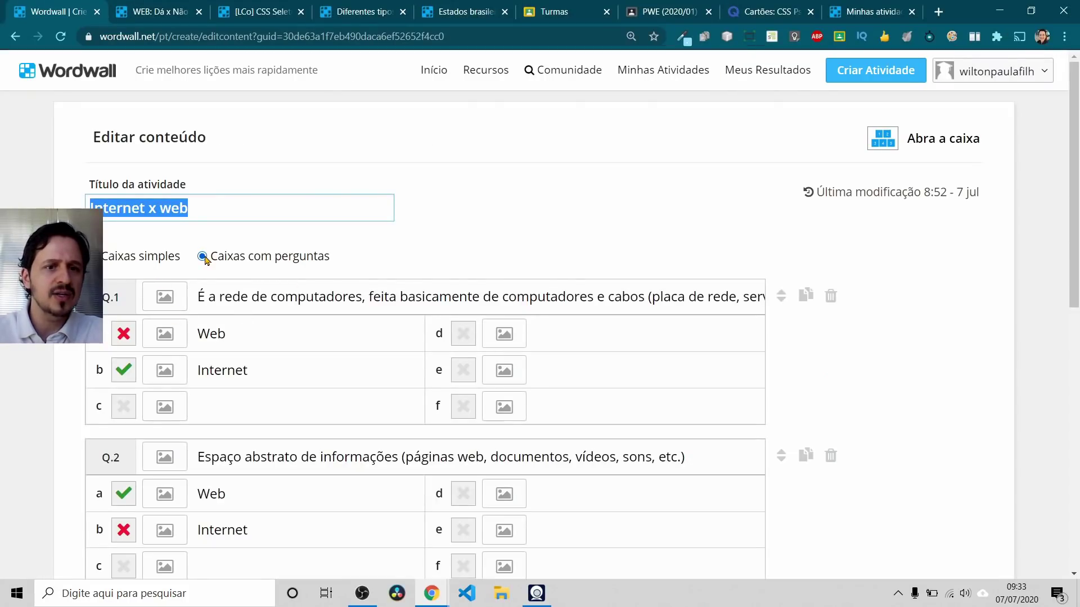
key(alt+Tab)
Step: Set the new activity to Caixas com perguntas and try the Ω symbol picker on Q.1
click(204, 260)
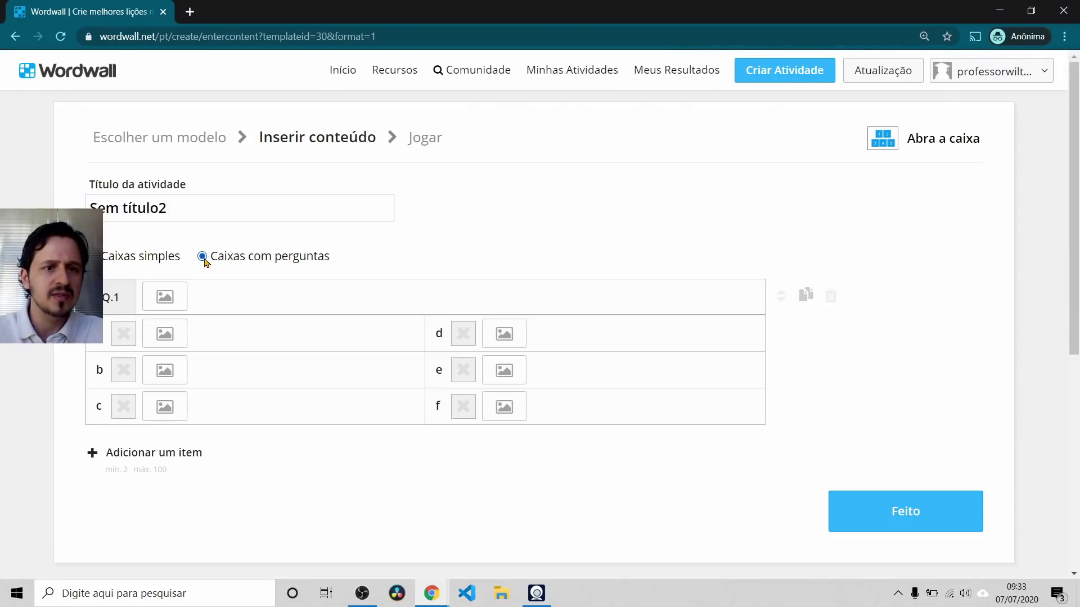
click(203, 297)
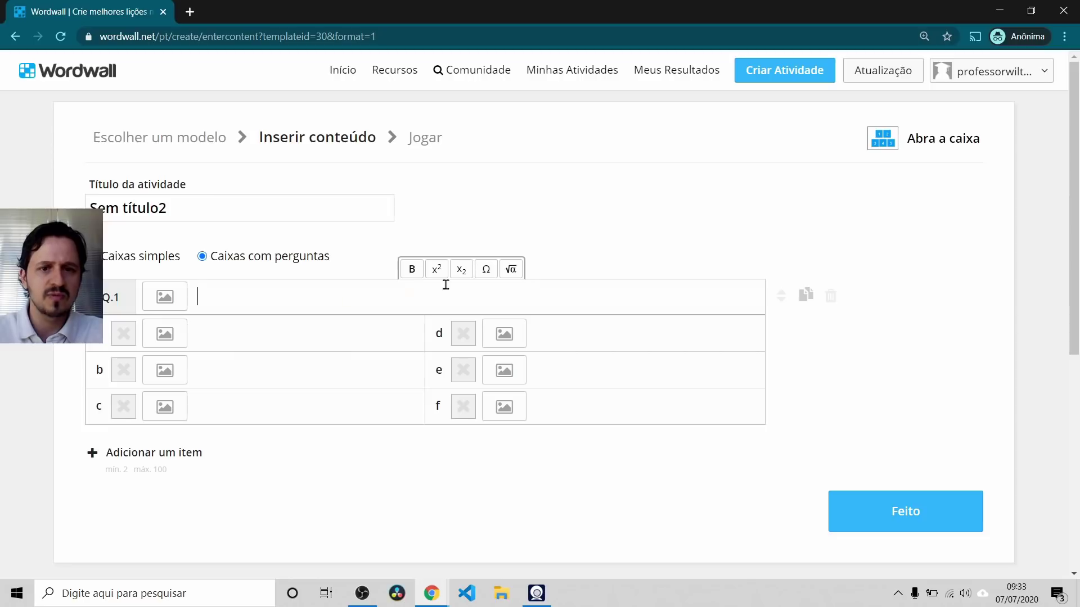
click(487, 272)
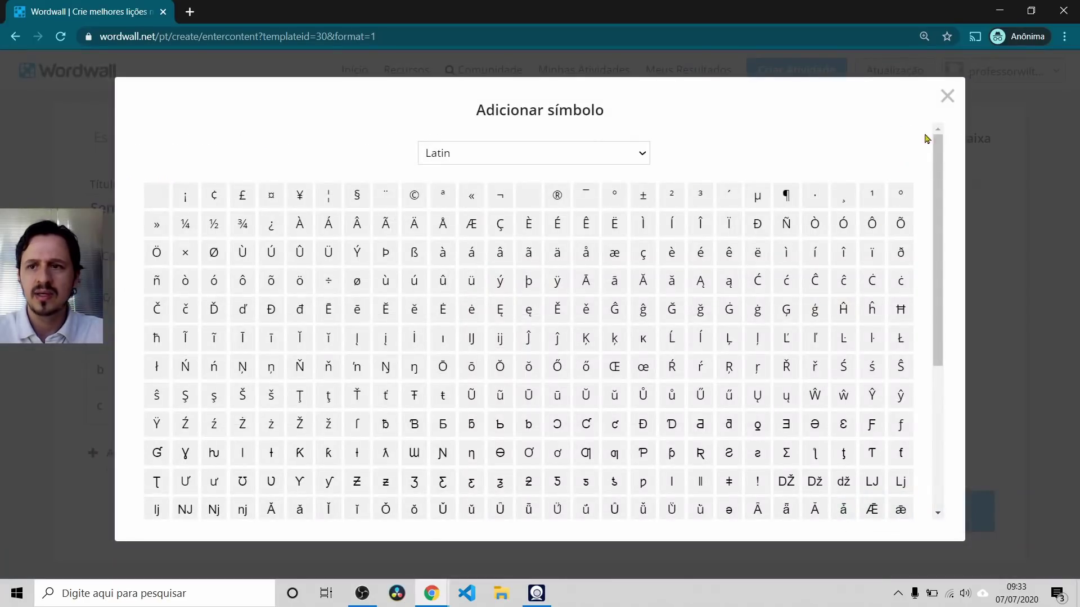
click(939, 107)
Step: Review the Internet x web Q.1 question and answer, then open the WEB: Dá x Não dá tab
key(alt+Tab)
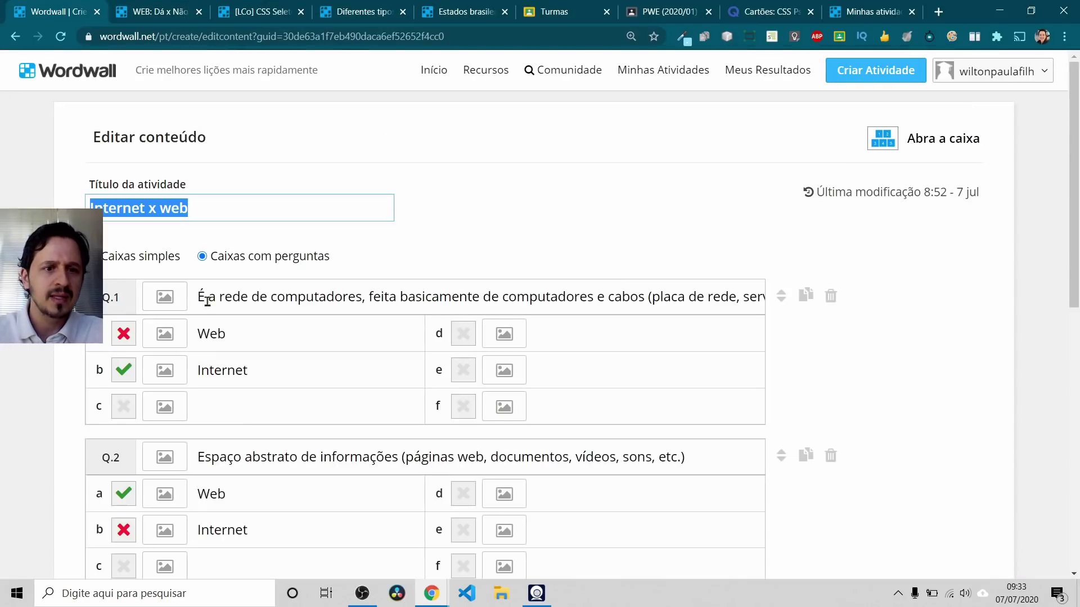
drag(211, 299, 308, 299)
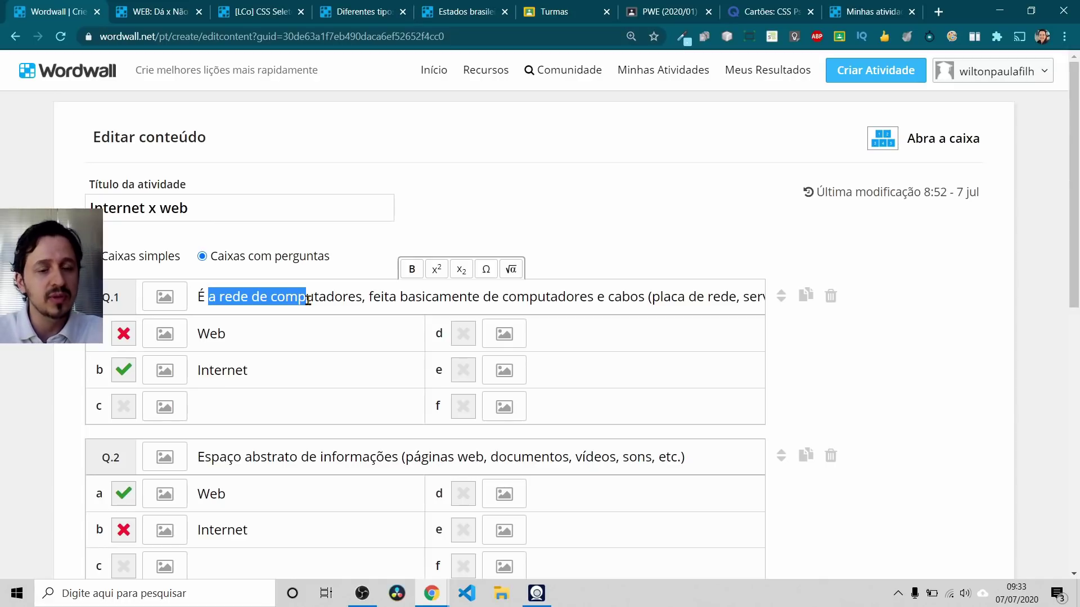
click(248, 334)
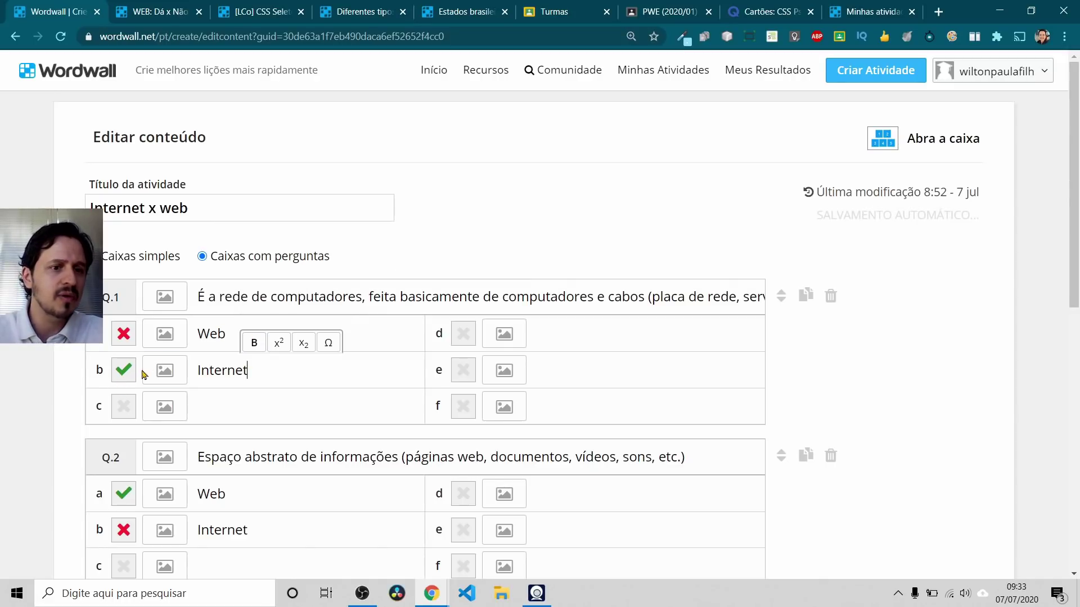
key(alt+Tab)
key(alt+Tab)
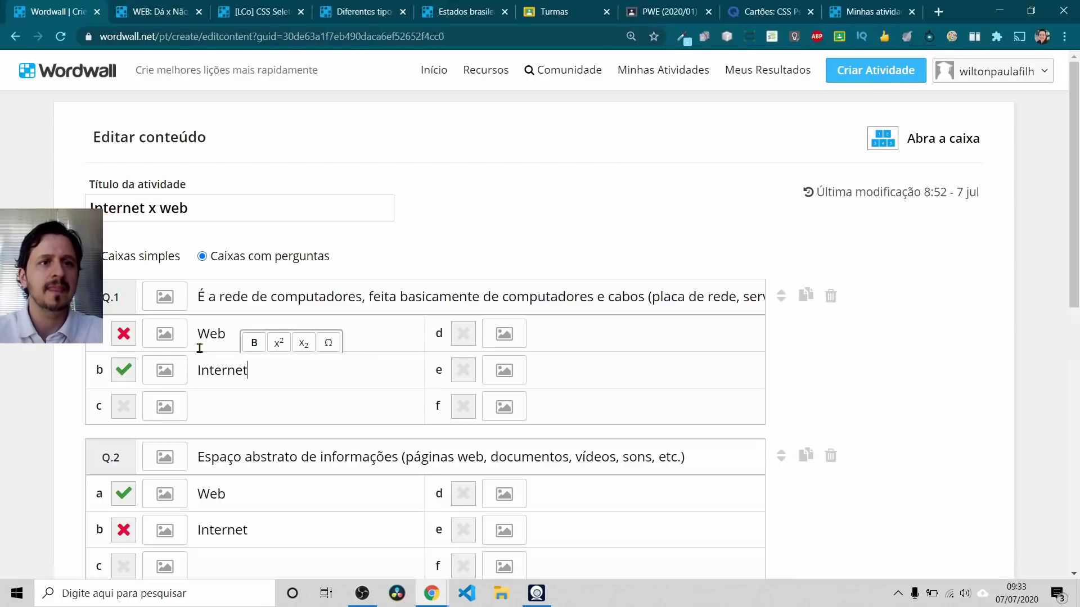
click(161, 11)
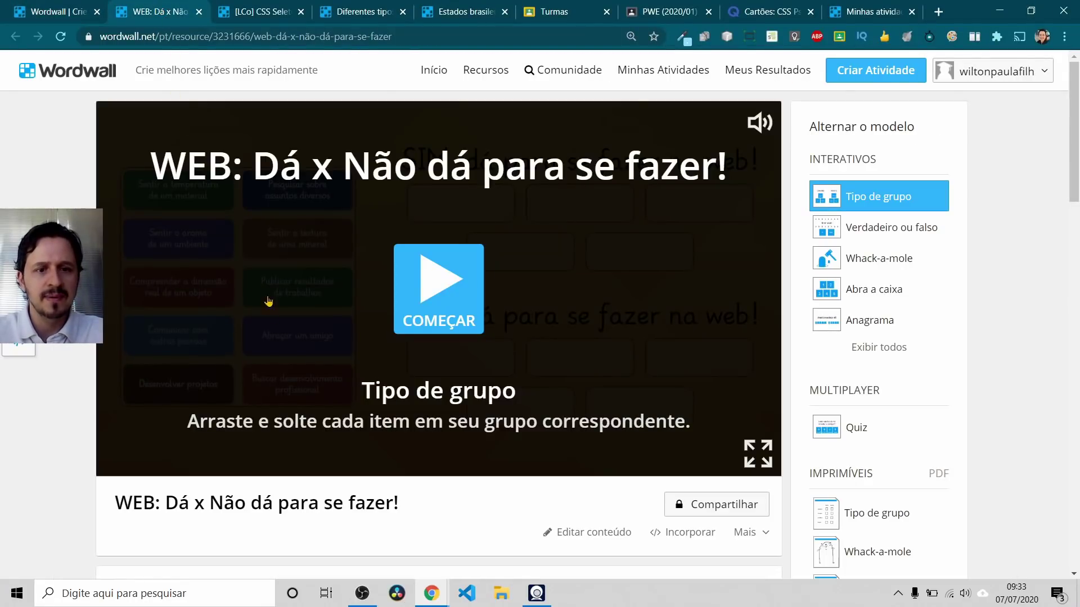
Step: Save the Internet x web edits with Feito and launch its open-the-box game
key(alt+Tab)
key(alt+Tab)
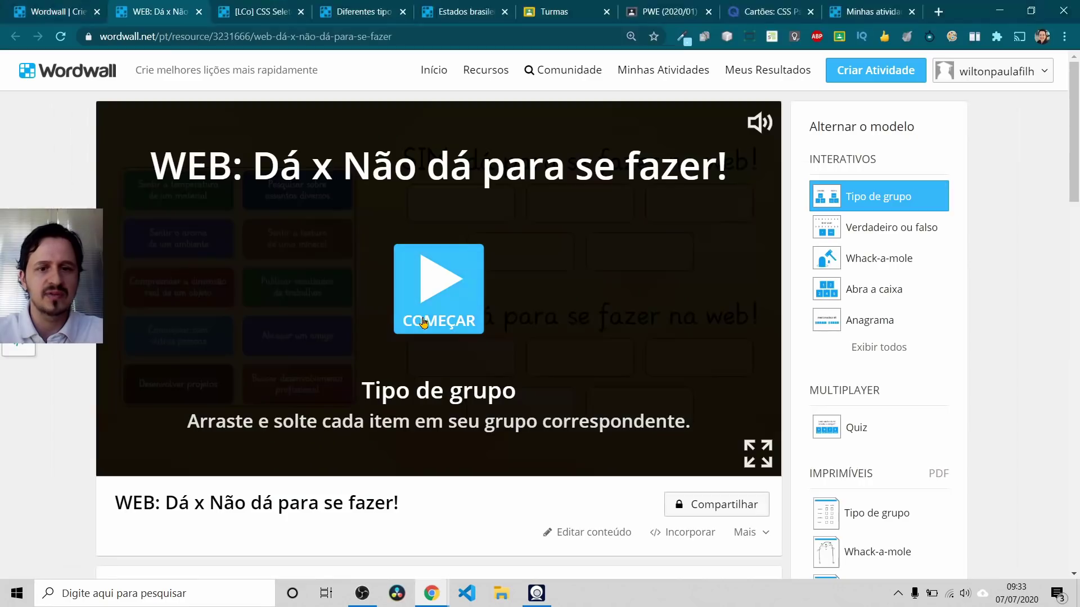
scroll(410, 332, down, 3)
key(ctrl+shift+Tab)
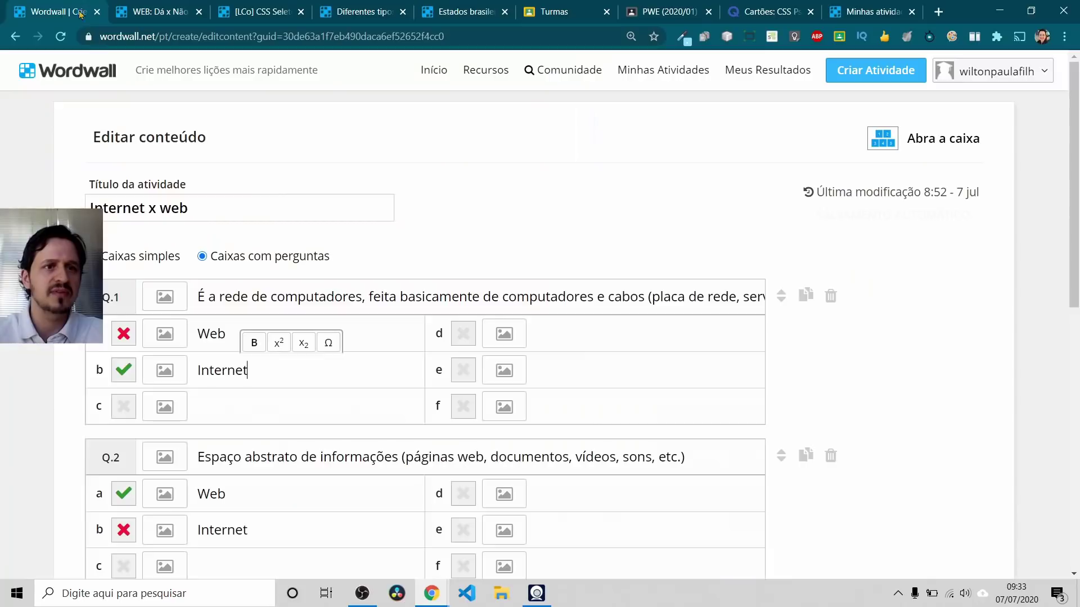
scroll(662, 424, down, 4)
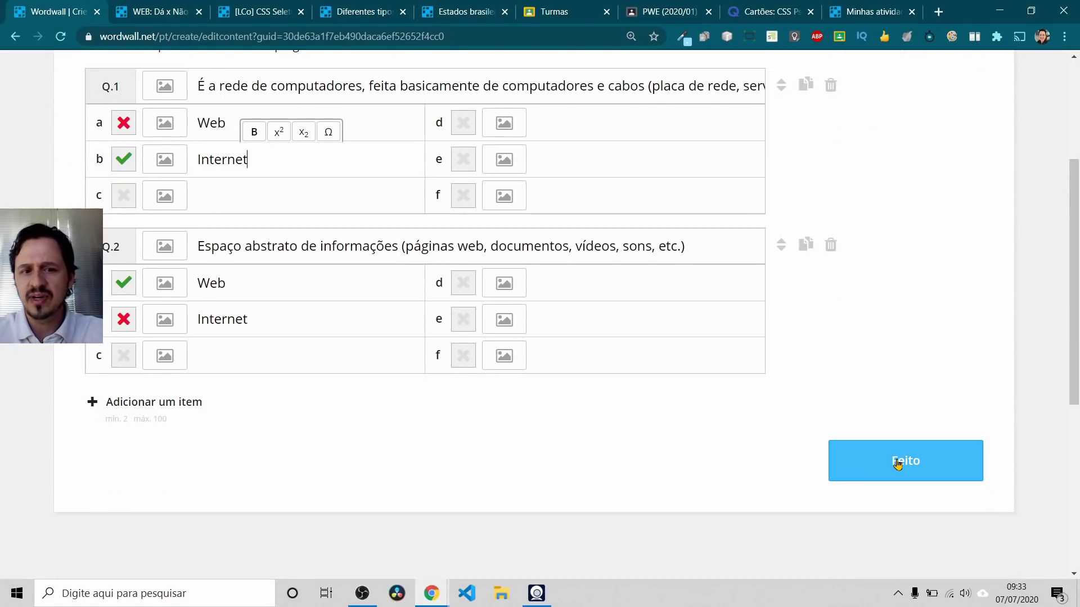
click(896, 462)
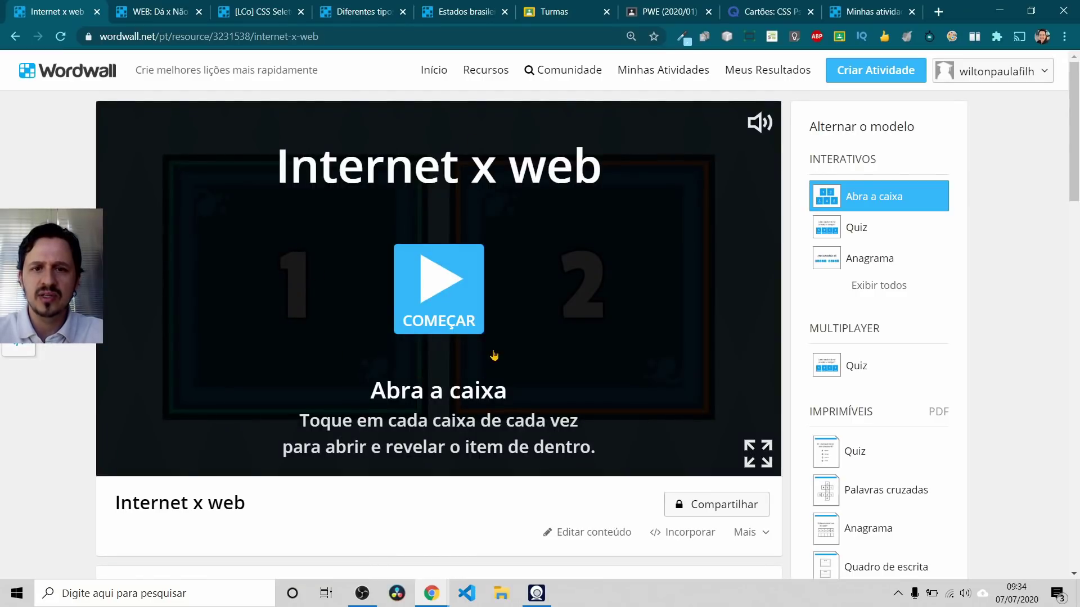
click(431, 282)
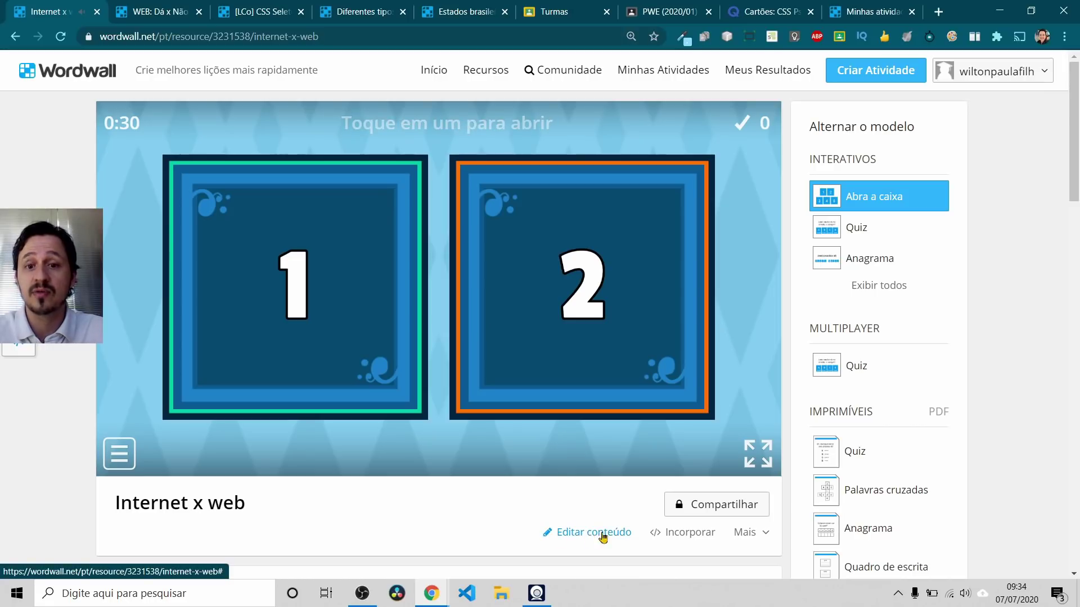
Step: Reopen Internet x web content, save it again with Feito, then return to the 'Sem título2' editor
click(584, 537)
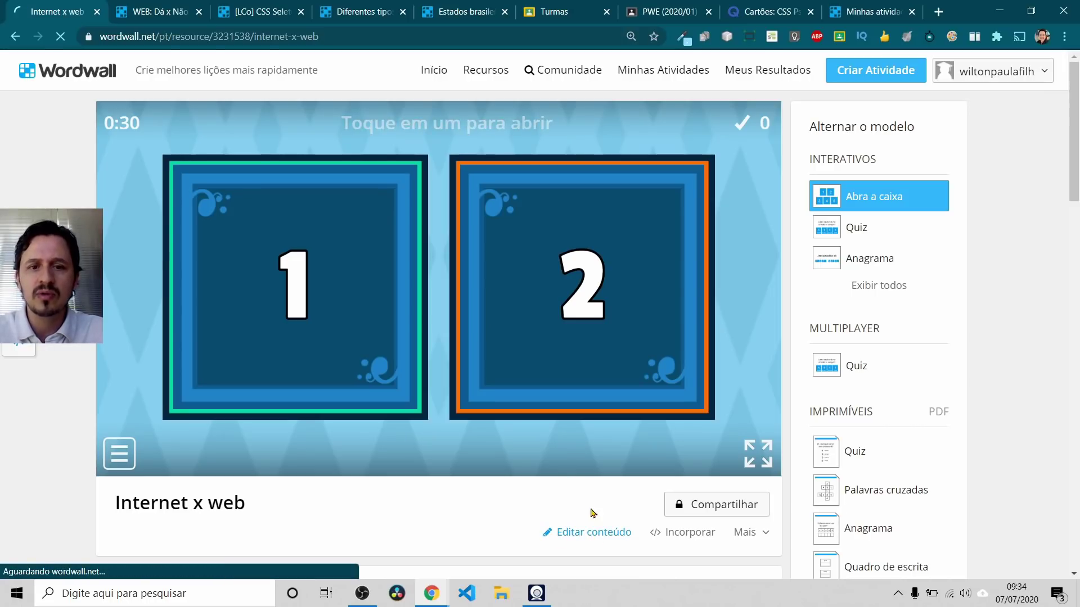
scroll(393, 349, down, 4)
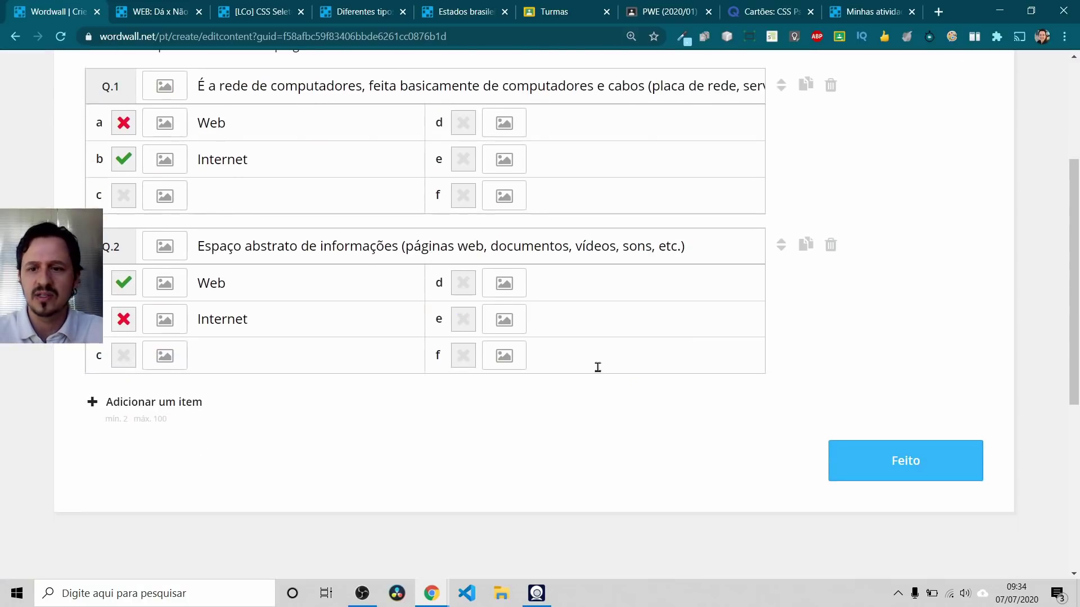
click(900, 465)
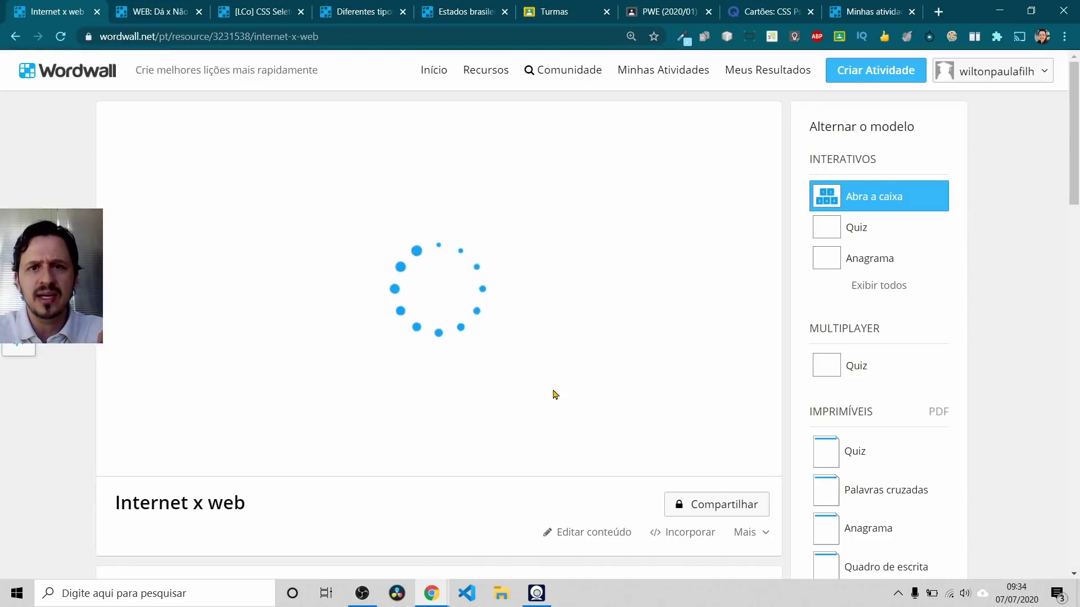
scroll(554, 396, down, 7)
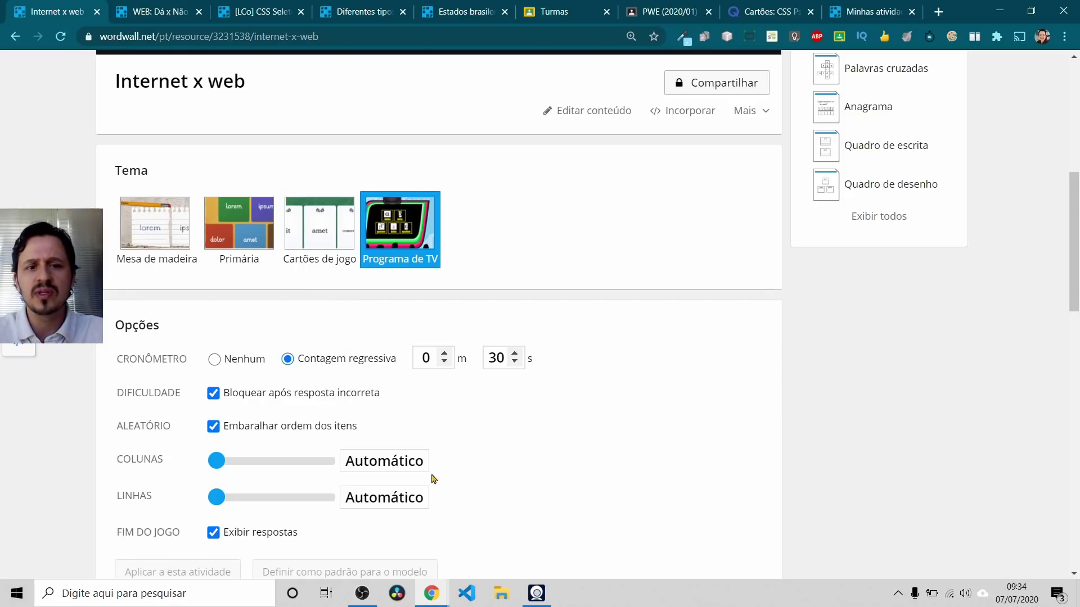
scroll(371, 395, up, 8)
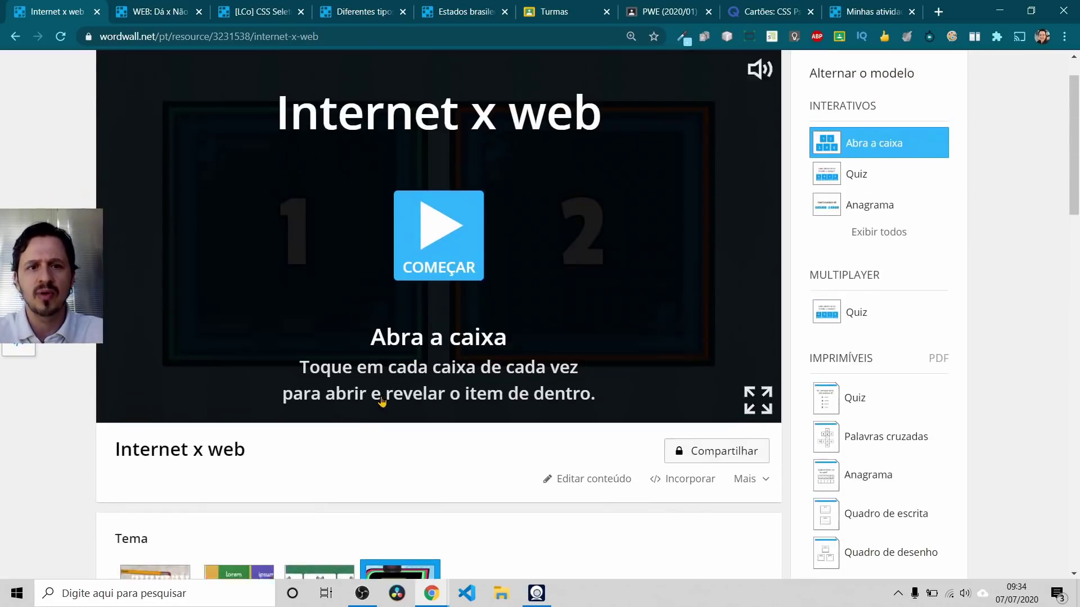
click(153, 7)
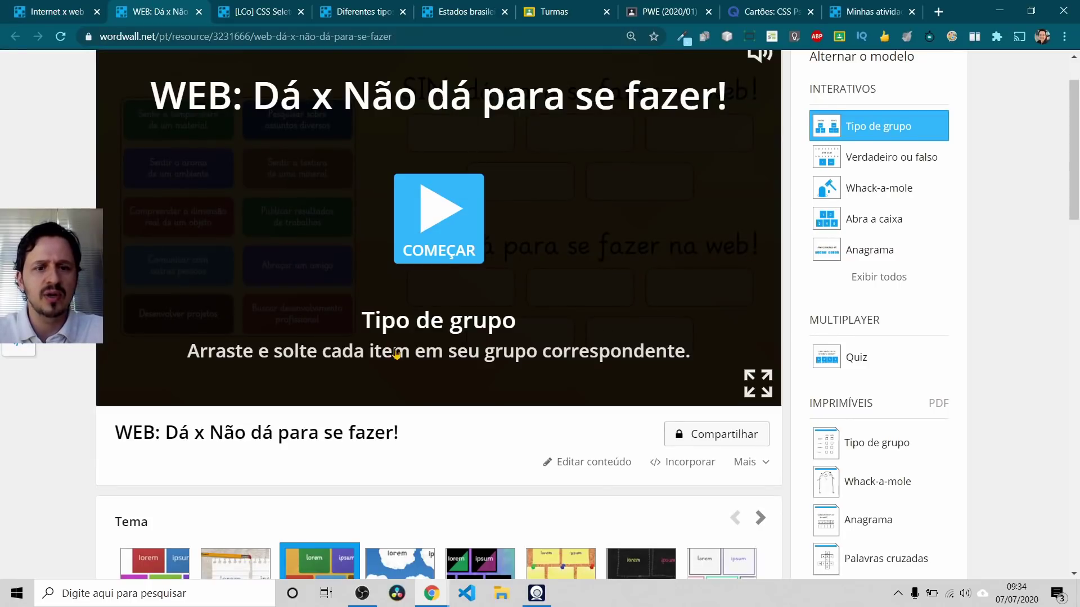
scroll(395, 353, up, 1)
key(alt+Tab)
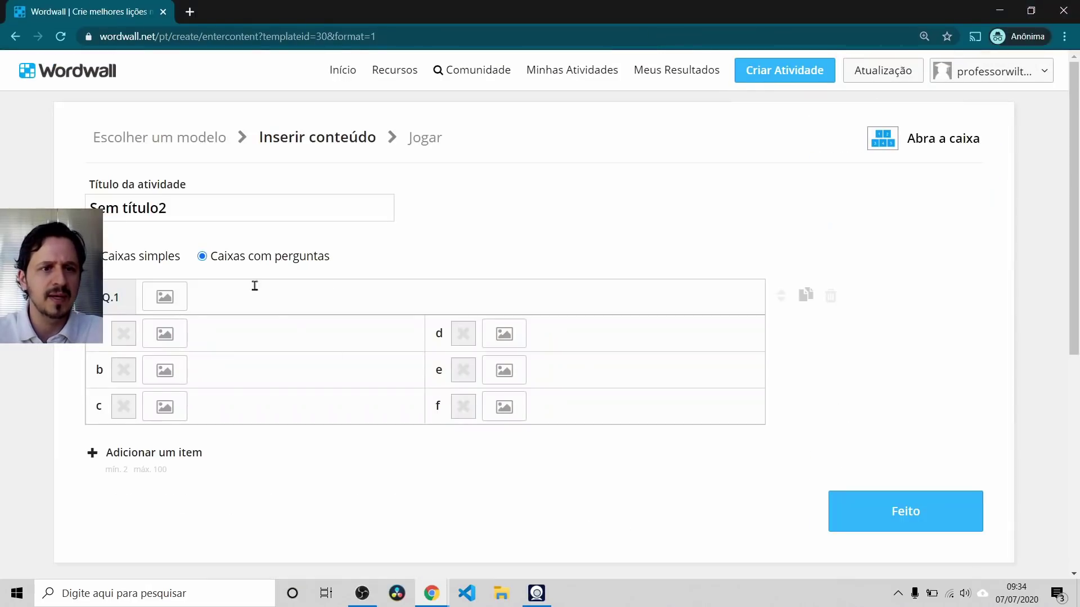
Step: Leave the draft, re-sort templates ALFABÉTICA, and pick Tipo de grupo for 'Sem título2'
click(904, 518)
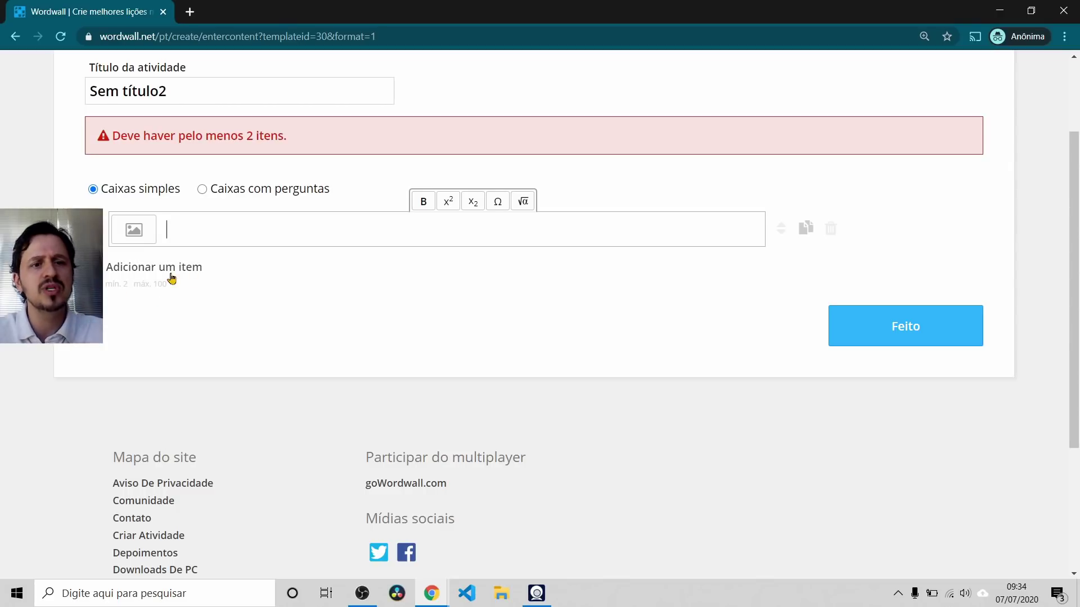
scroll(225, 276, up, 2)
click(14, 36)
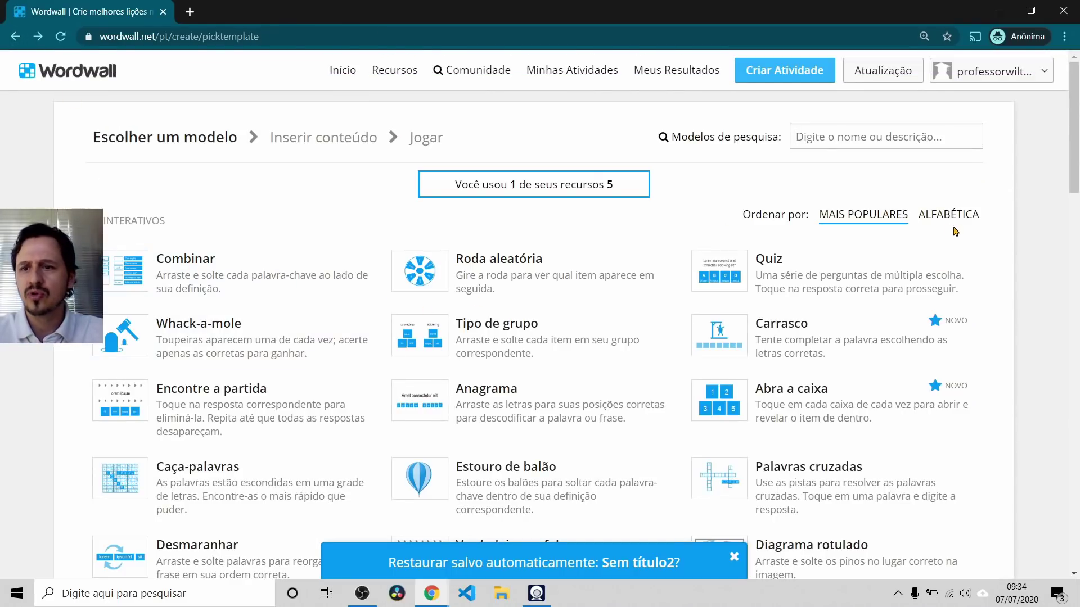
click(949, 214)
key(alt+Tab)
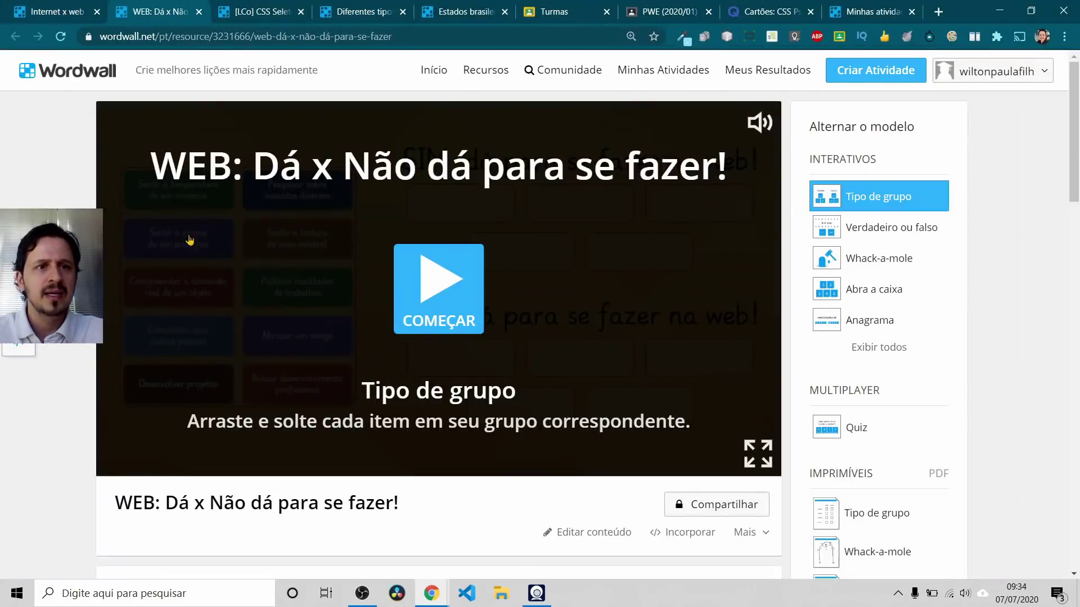
key(alt+Tab)
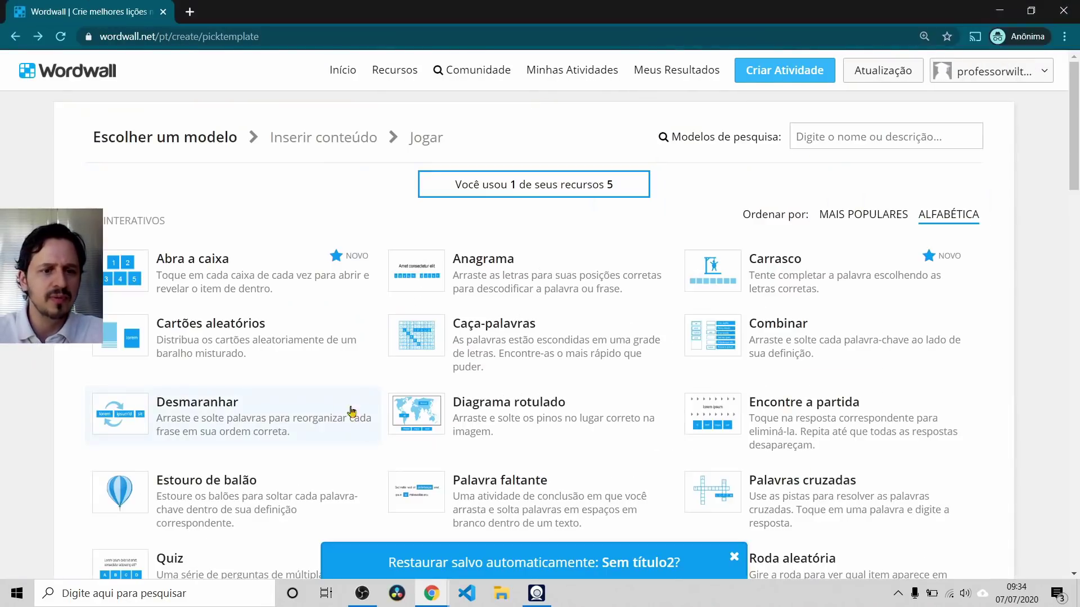
scroll(298, 347, down, 5)
click(199, 369)
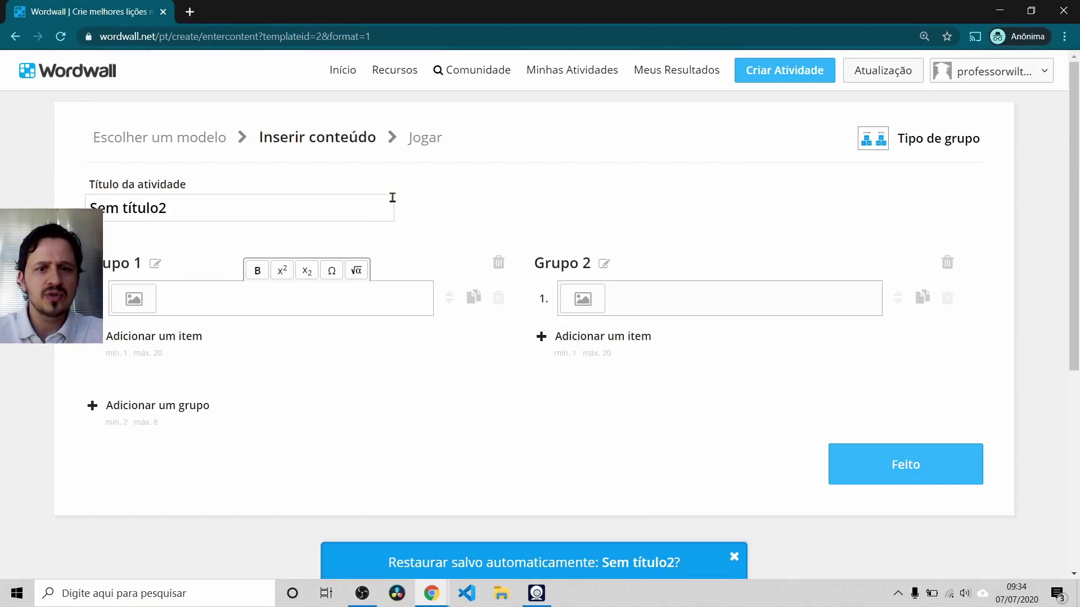
Step: Open the 'WEB: Dá x Não dá para se fazer!' content editor, leaving the title and Grupo 2 unchanged
drag(176, 207, 67, 209)
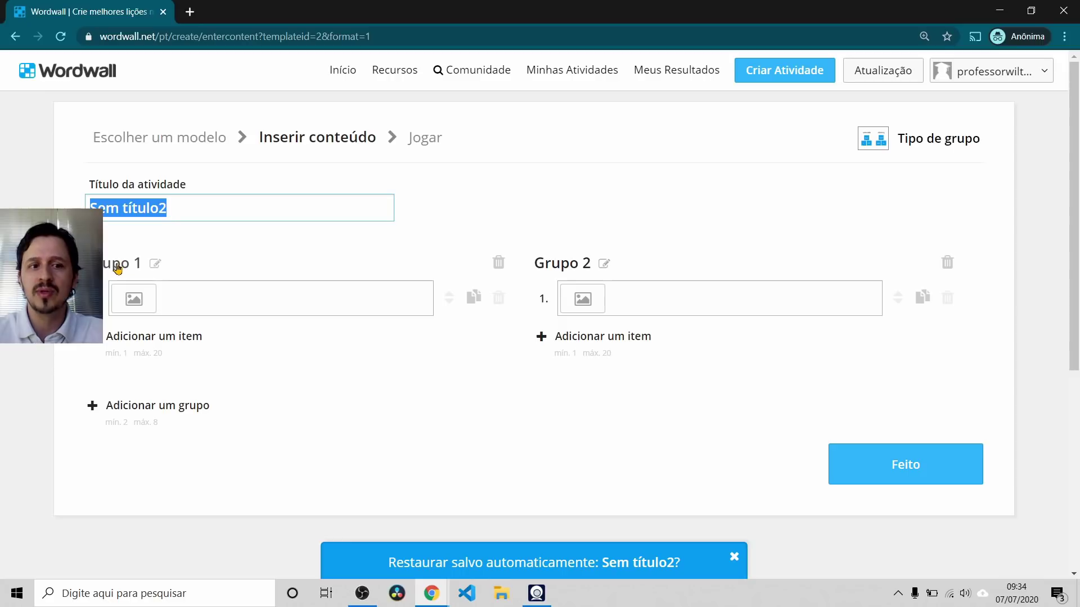
key(alt+Tab)
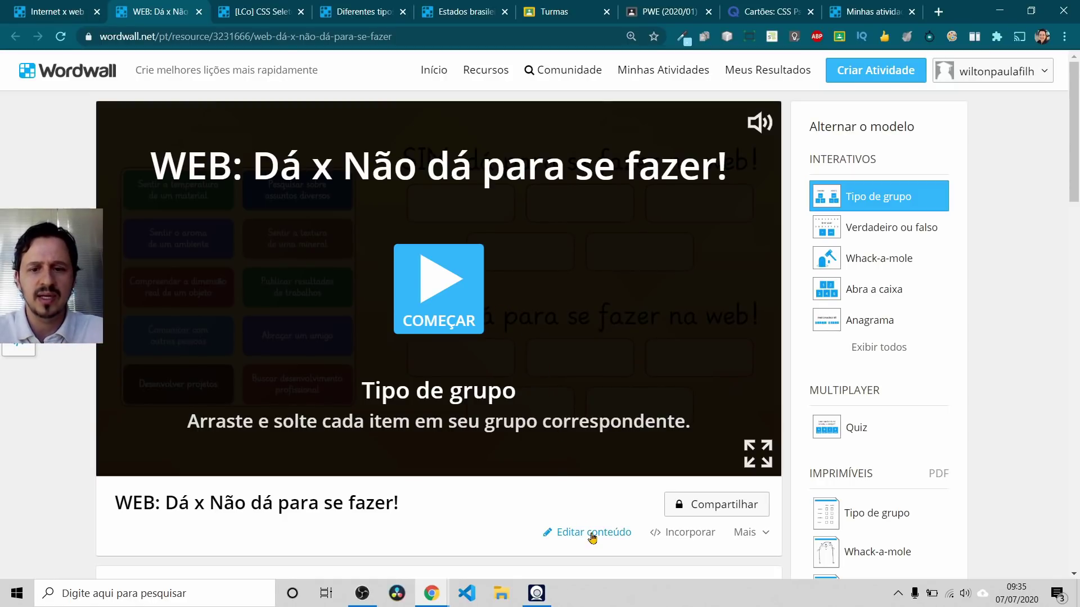
click(587, 530)
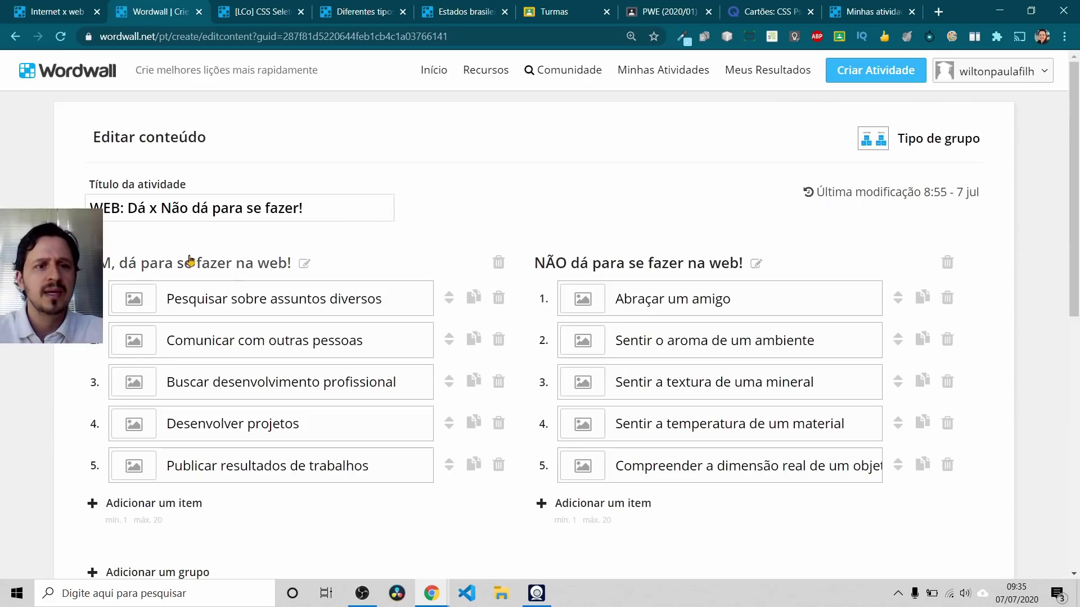
drag(320, 208, 102, 203)
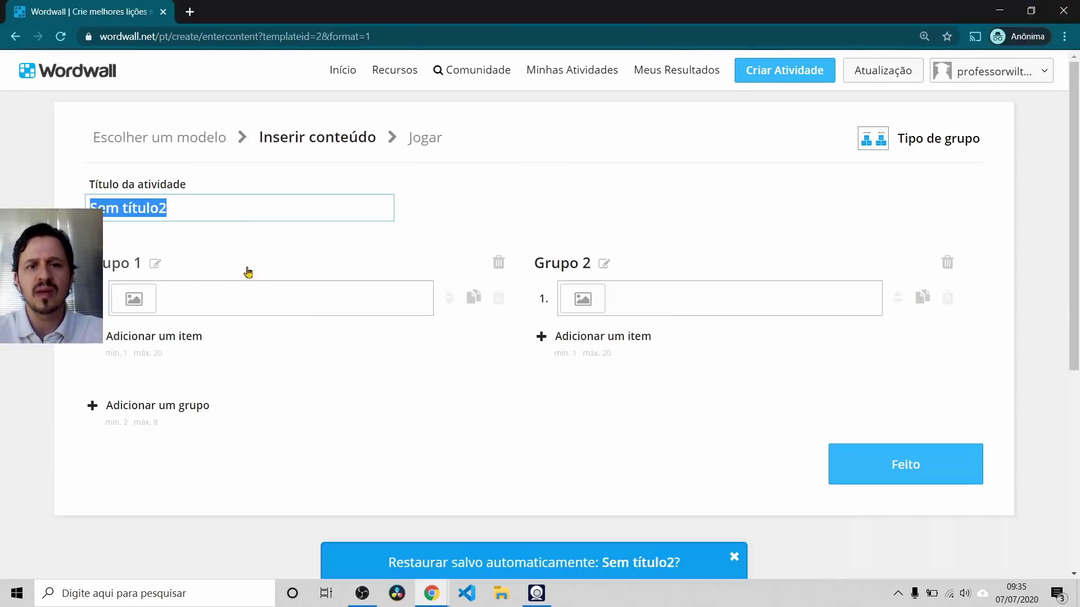
click(554, 263)
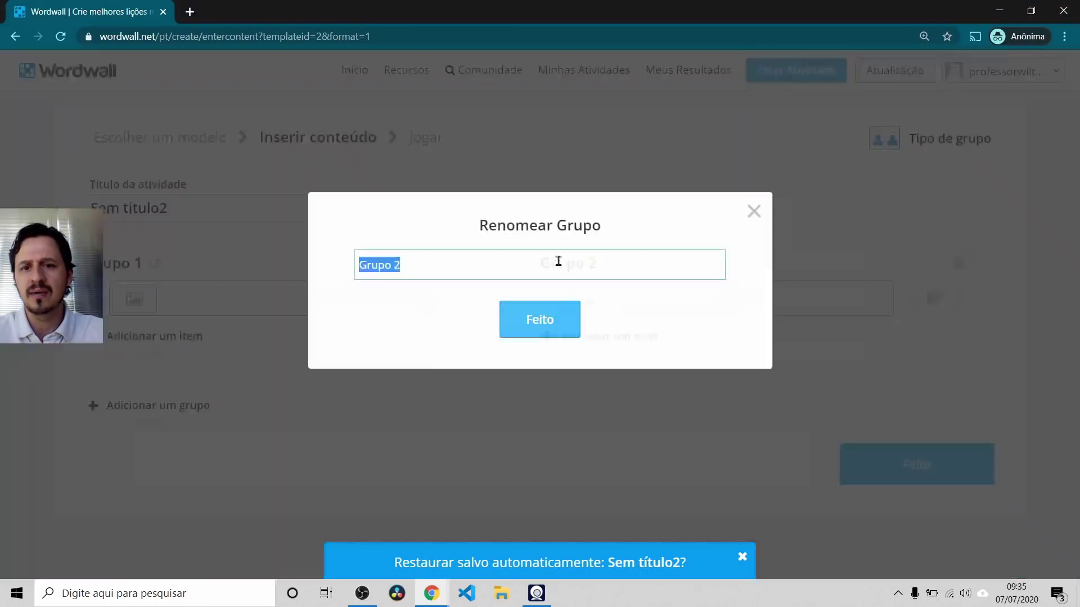
click(753, 212)
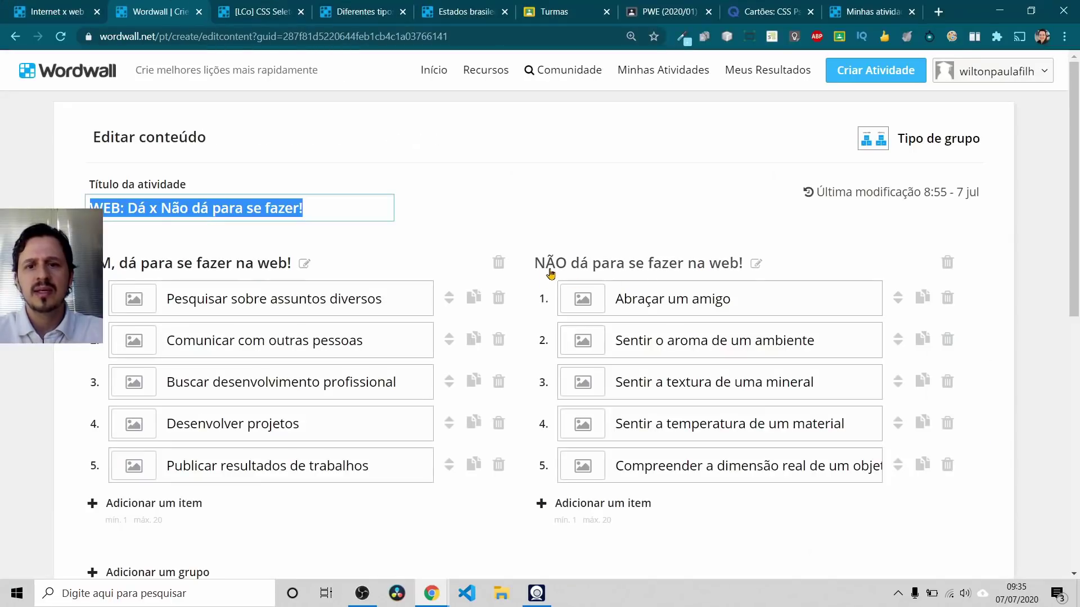
Step: Review each item in the first group
click(208, 299)
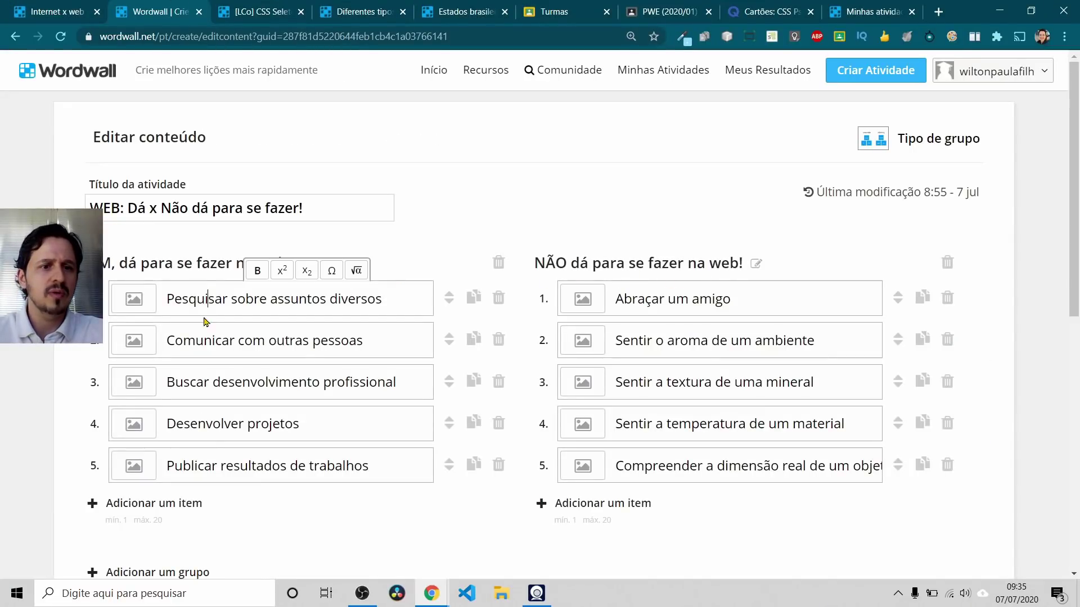
click(197, 334)
click(178, 303)
click(181, 339)
click(181, 381)
click(191, 424)
click(196, 466)
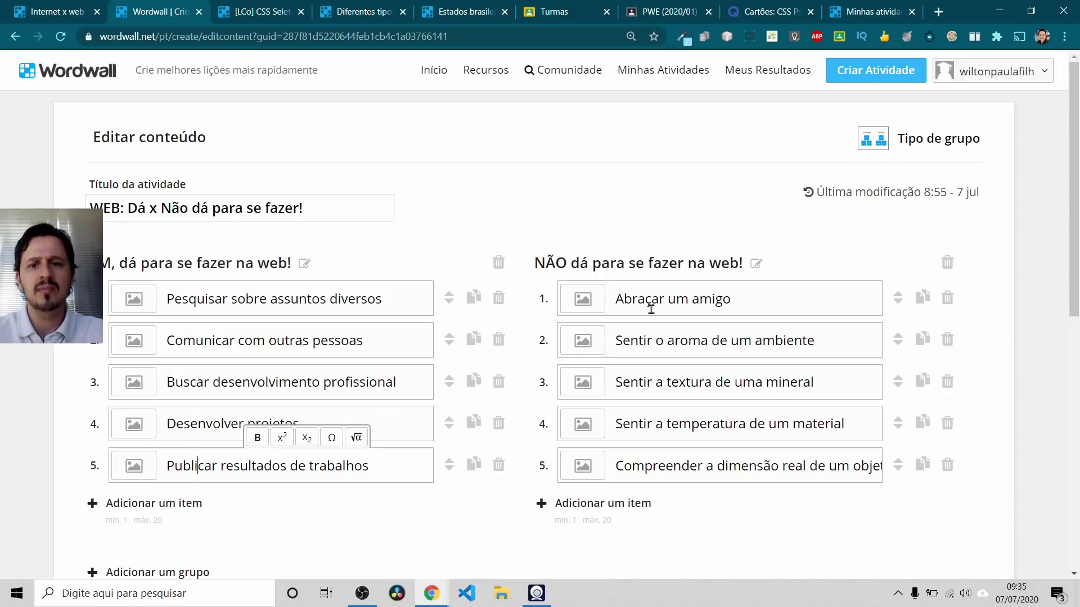
Step: Review each item in the second group, then save the content with Feito
click(682, 295)
click(685, 340)
click(690, 380)
click(691, 423)
click(685, 454)
scroll(626, 295, down, 2)
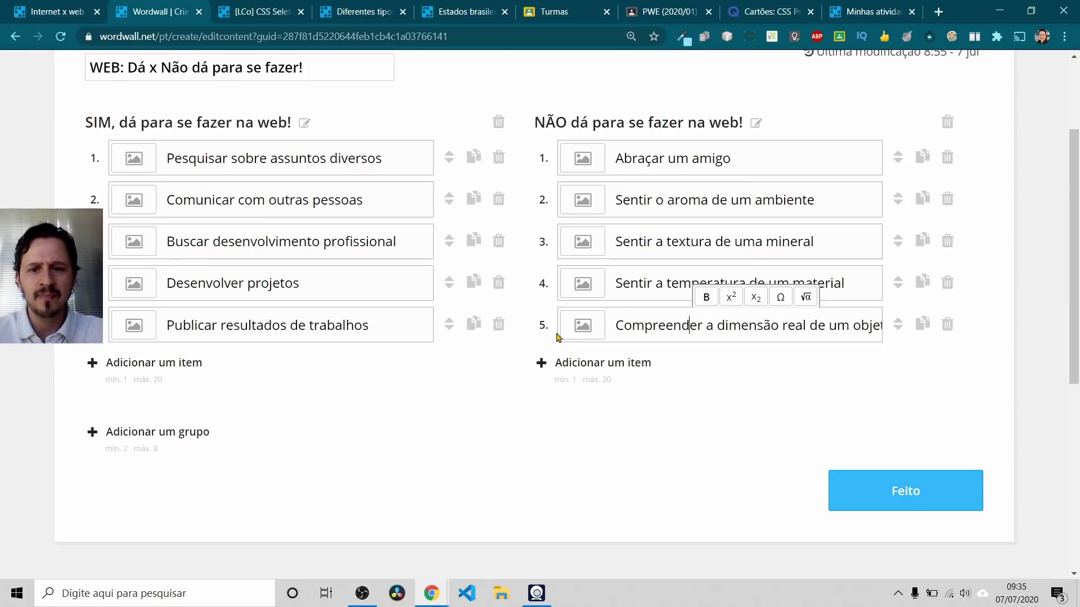
click(885, 489)
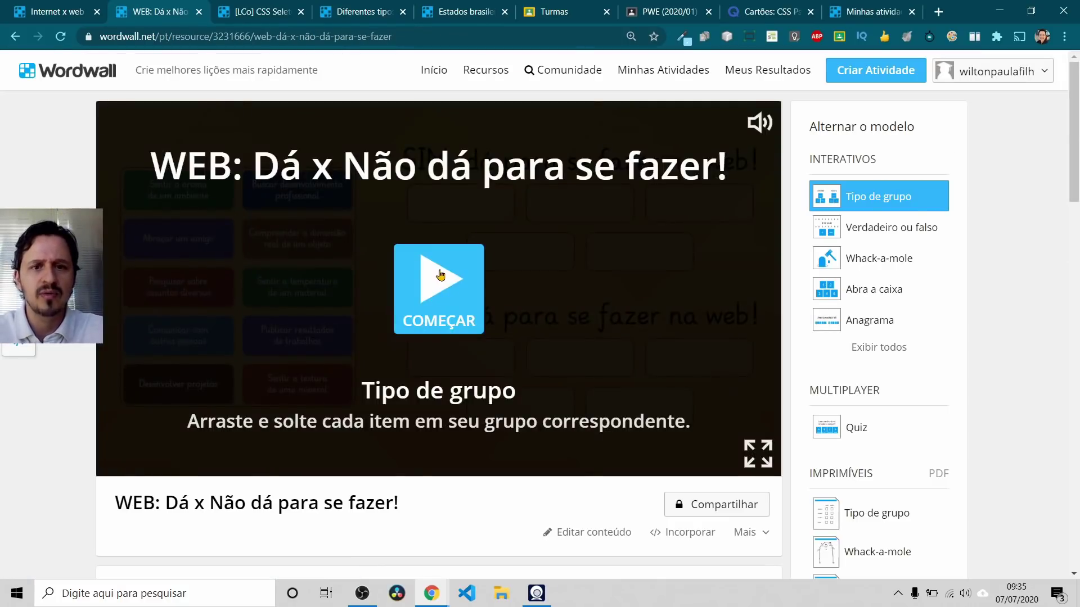
Step: Start the game and sort three cards: the aroma card under SIM, the temperature and texture cards under NÃO
click(440, 275)
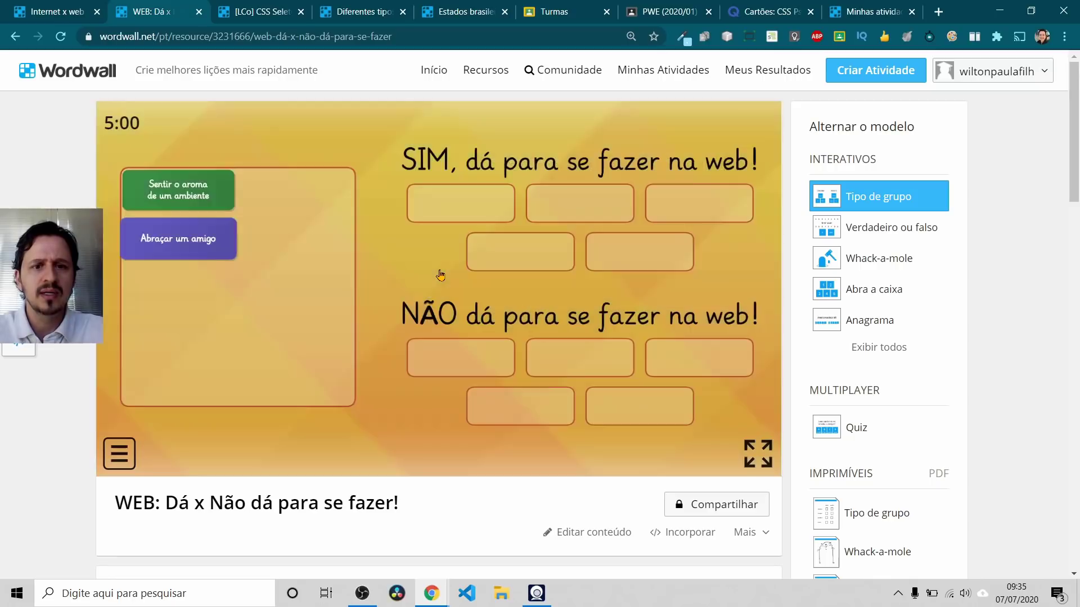
drag(179, 190, 470, 218)
drag(296, 241, 528, 400)
drag(298, 287, 579, 369)
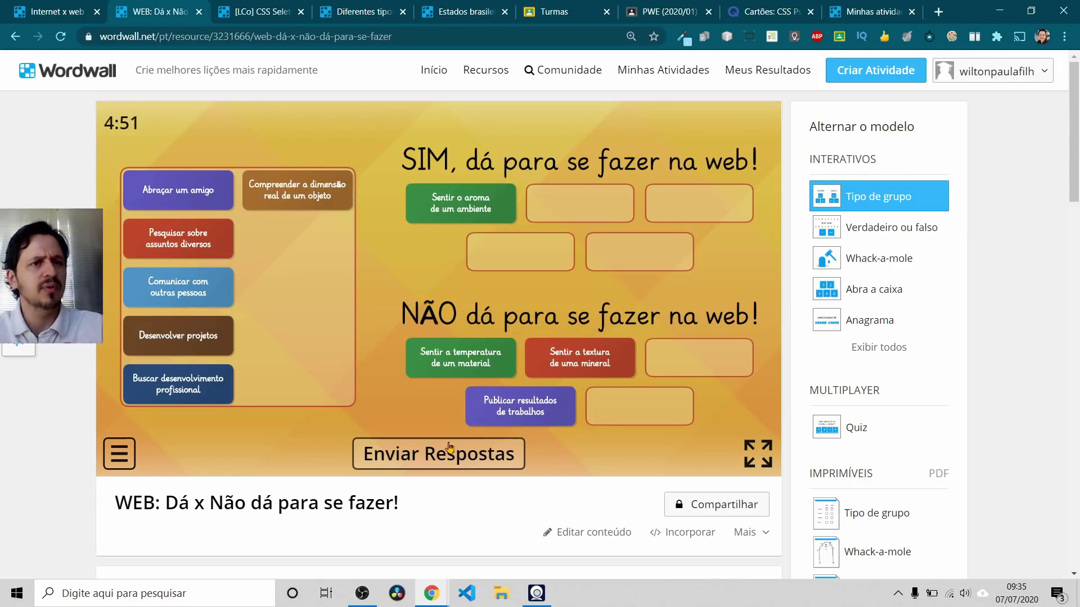
Step: Send the new-activity window back to the template list and return to the 'WEB: Dá x Não dá' tab
click(70, 8)
key(alt+Tab)
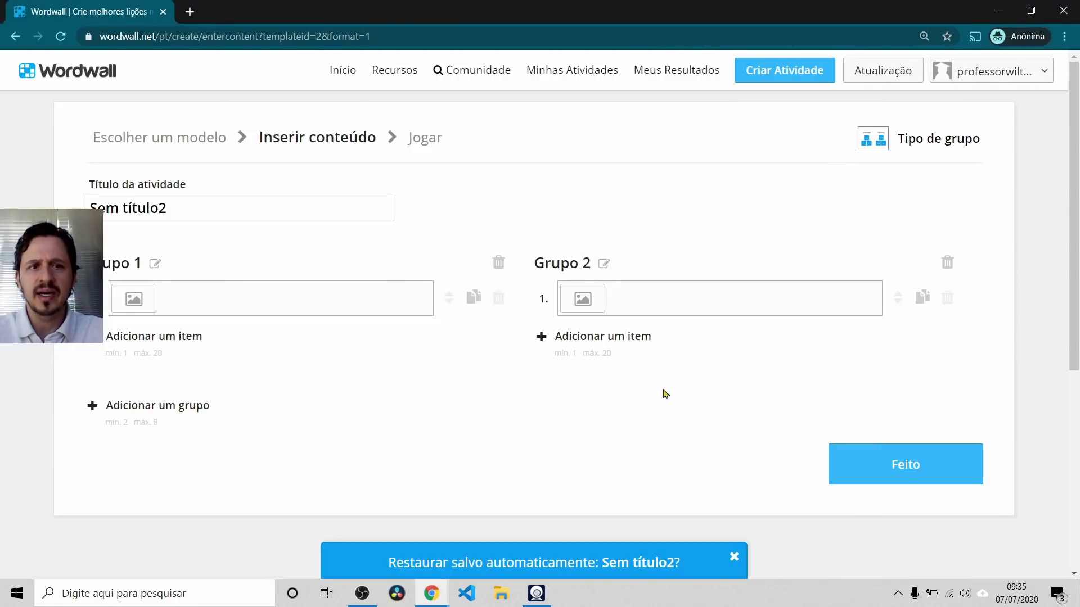
click(15, 36)
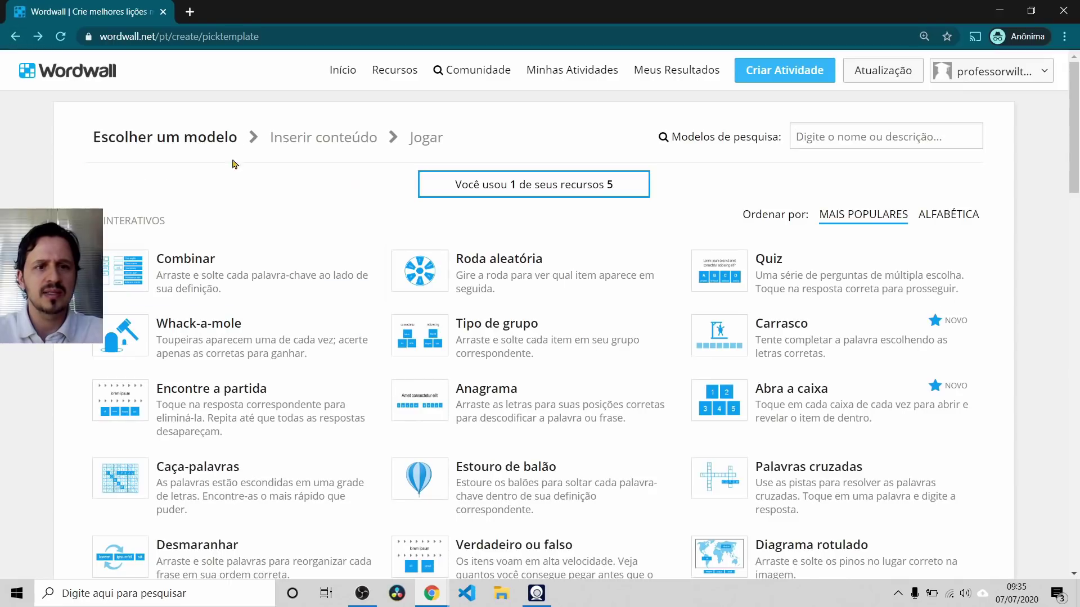
key(alt+Tab)
click(181, 8)
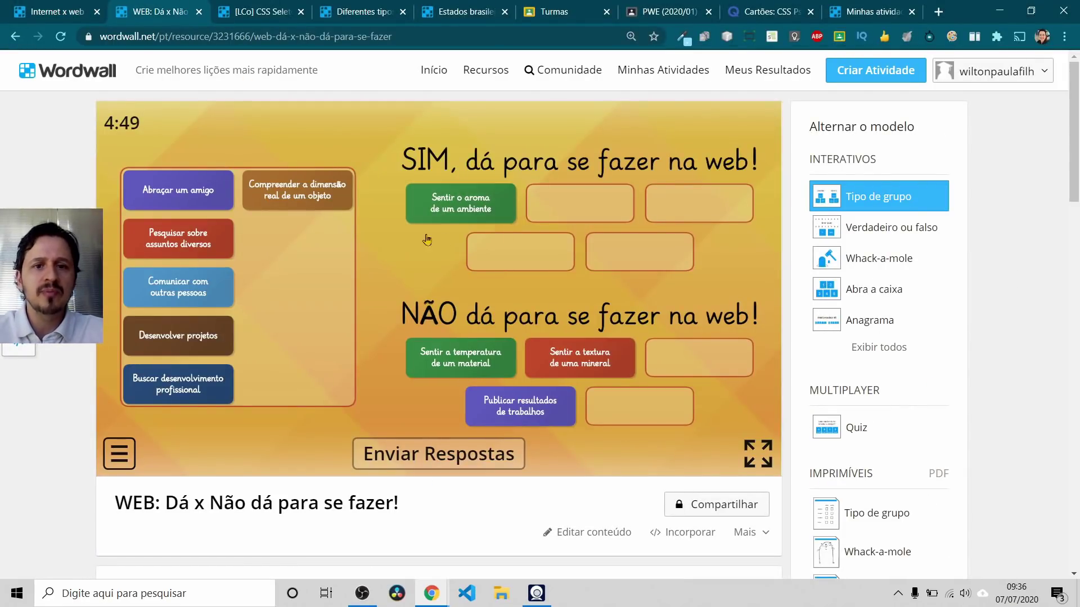
Step: Reopen Editar conteúdo and save the content again with Feito
click(603, 539)
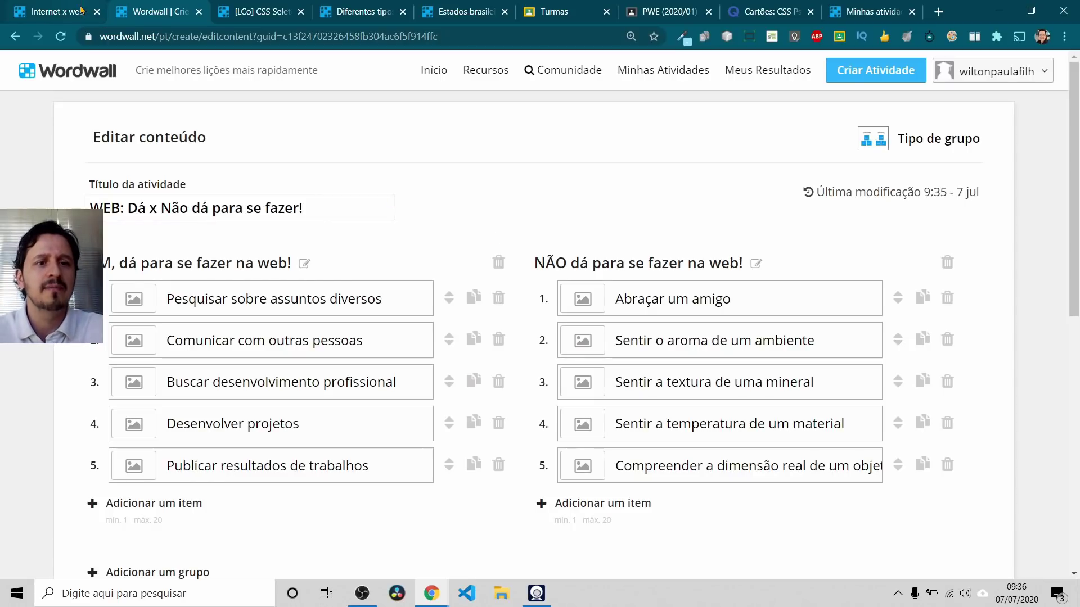
scroll(505, 167, down, 4)
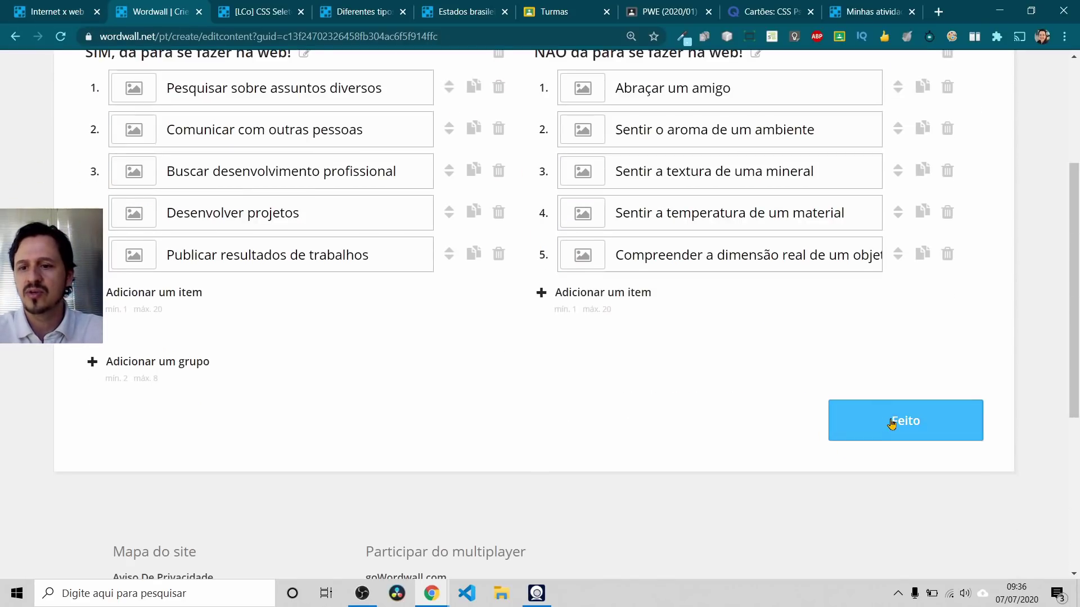
click(900, 419)
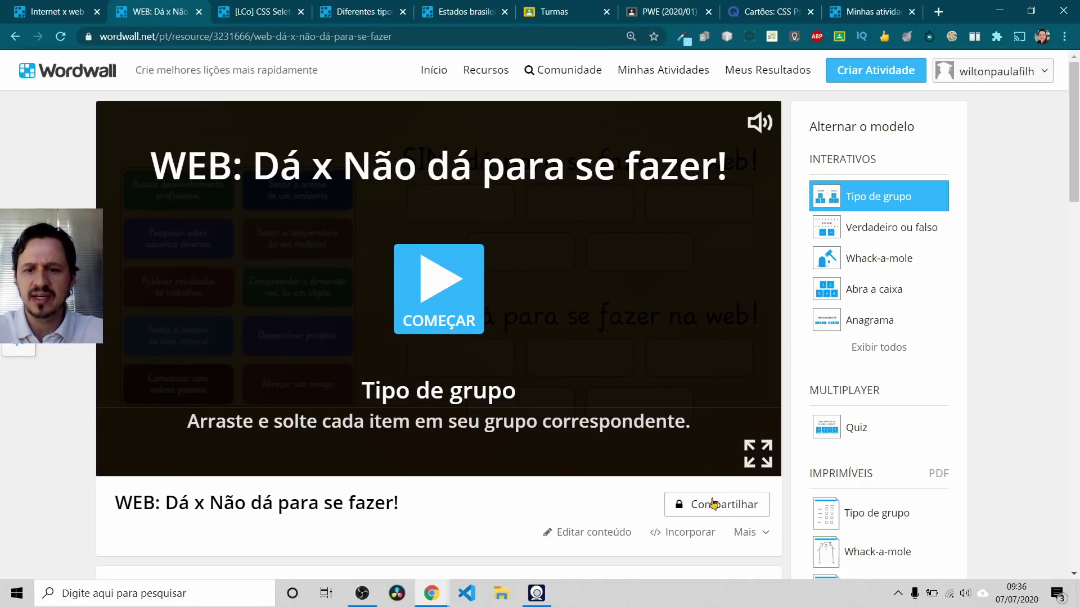
Step: Assign the activity to students, removing the results-title prefix and turning on a deadline
click(713, 510)
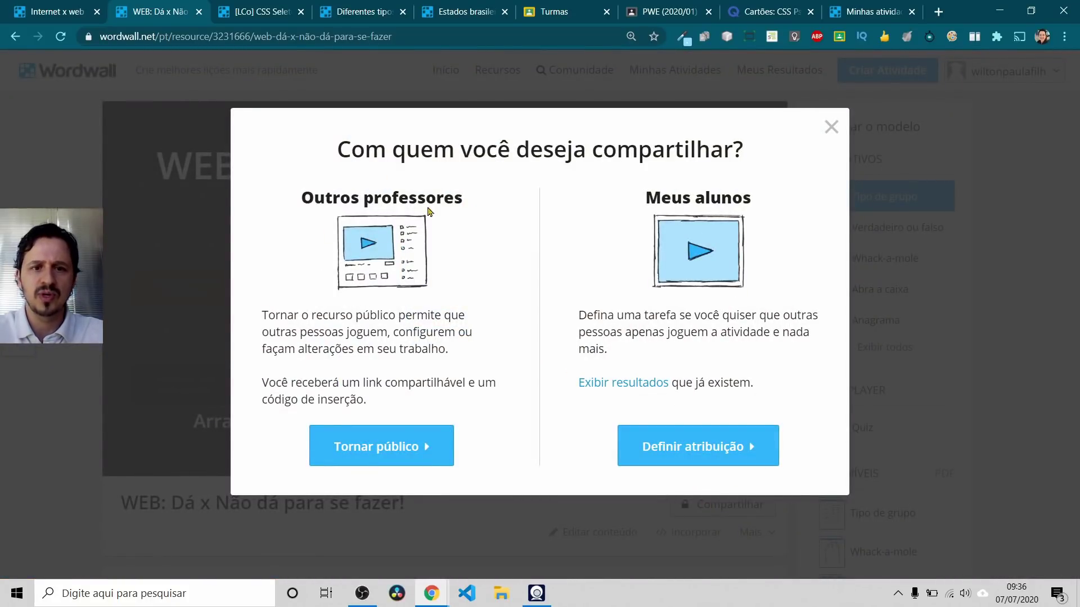
click(718, 445)
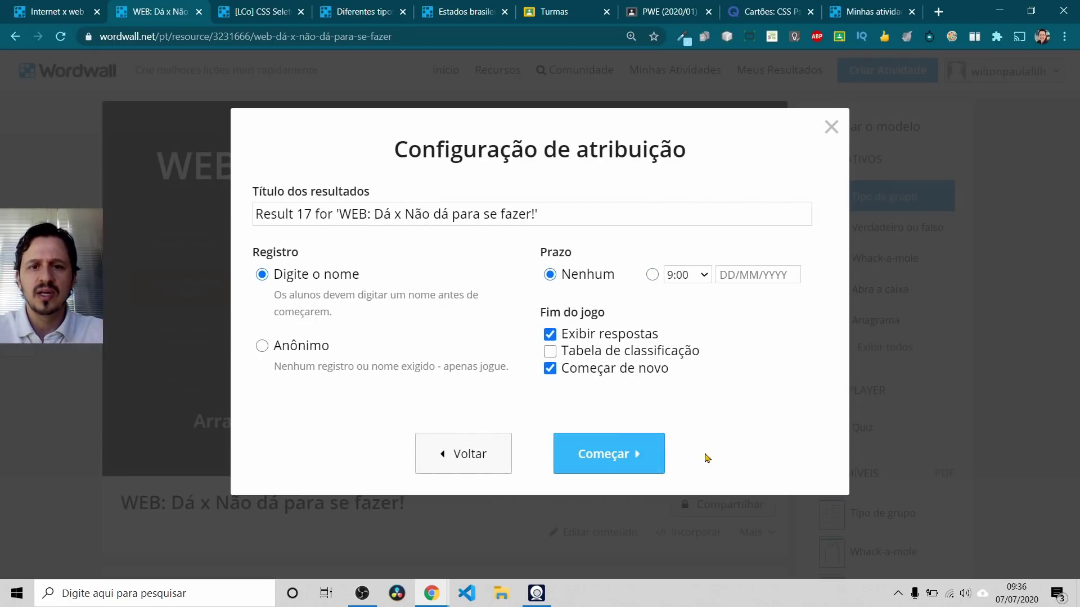
drag(340, 214, 253, 211)
key(BackSpace)
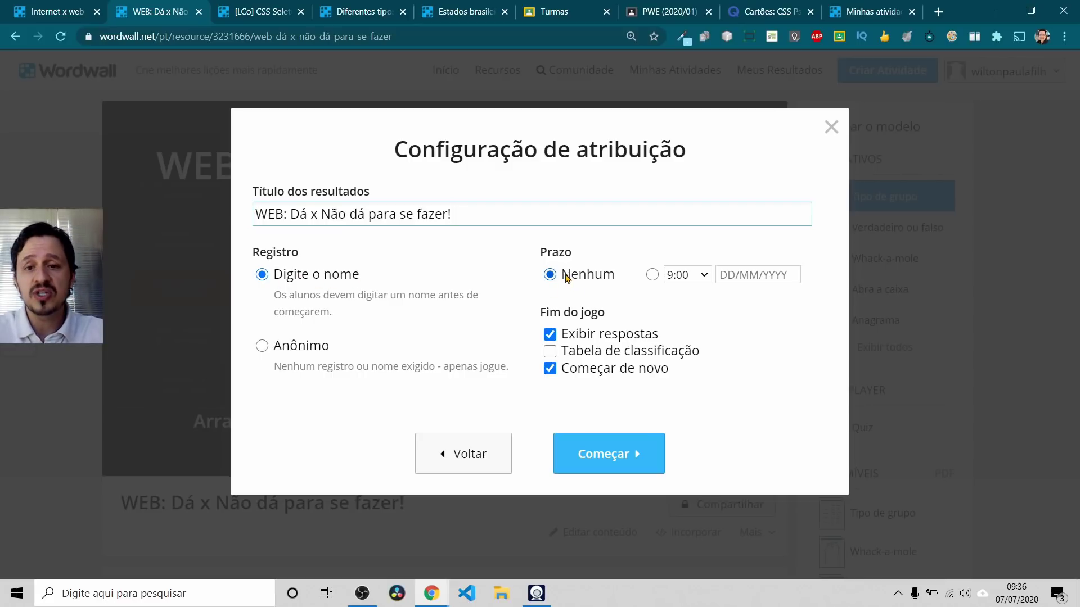
click(652, 275)
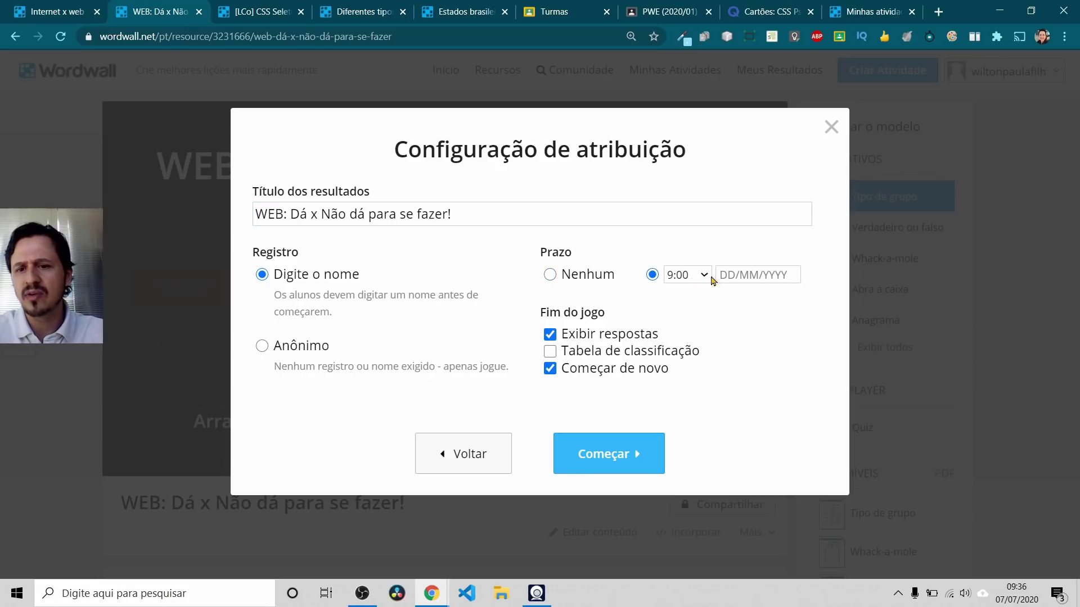
click(742, 275)
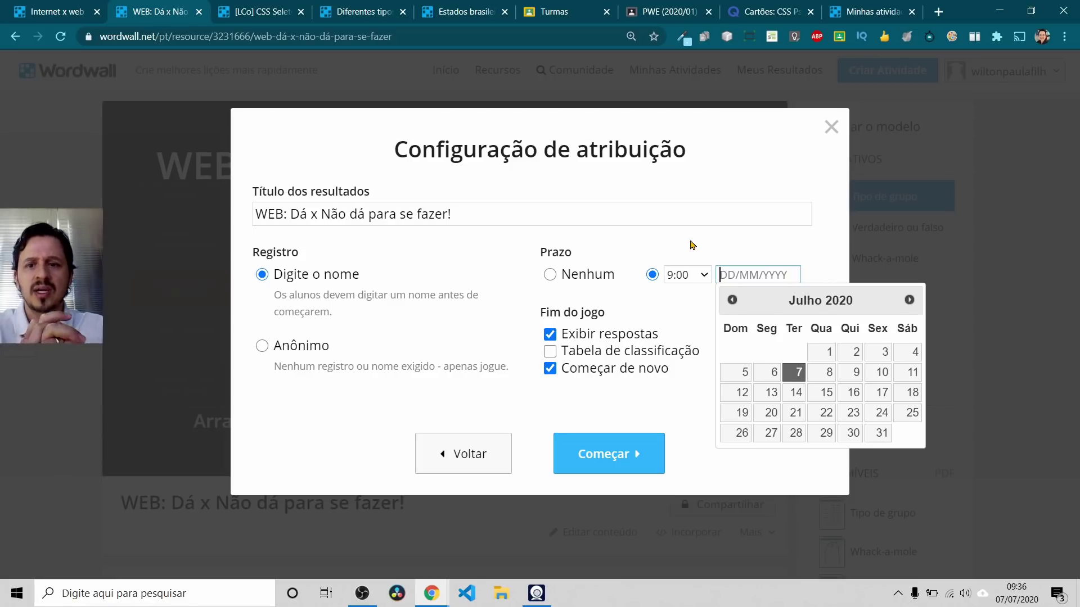
click(652, 275)
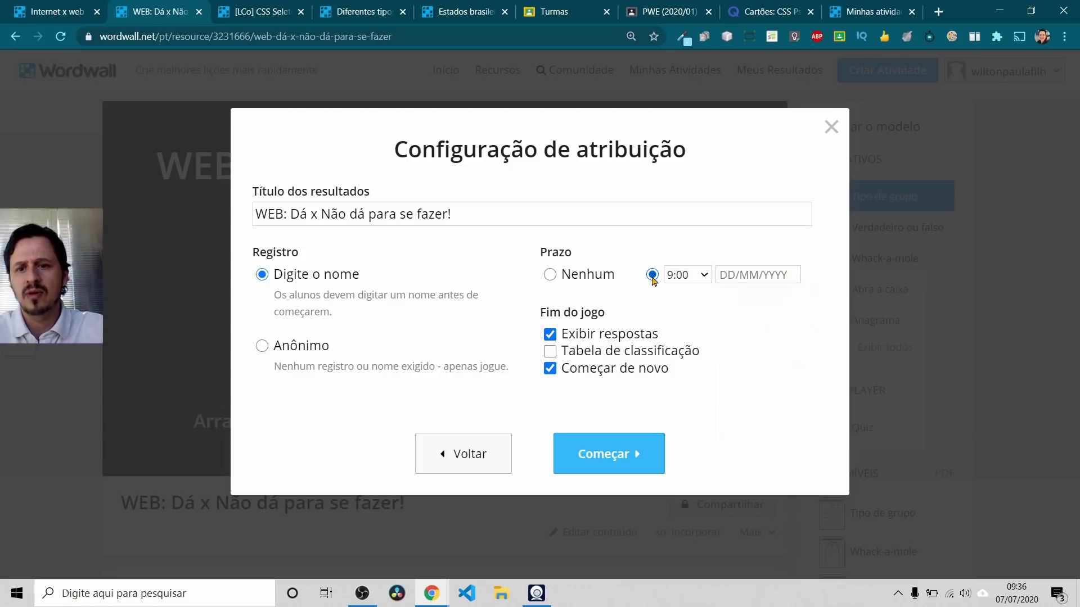
Step: At game end, turn off Exibir respostas and Começar de novo and turn on Tabela de classificação
click(550, 335)
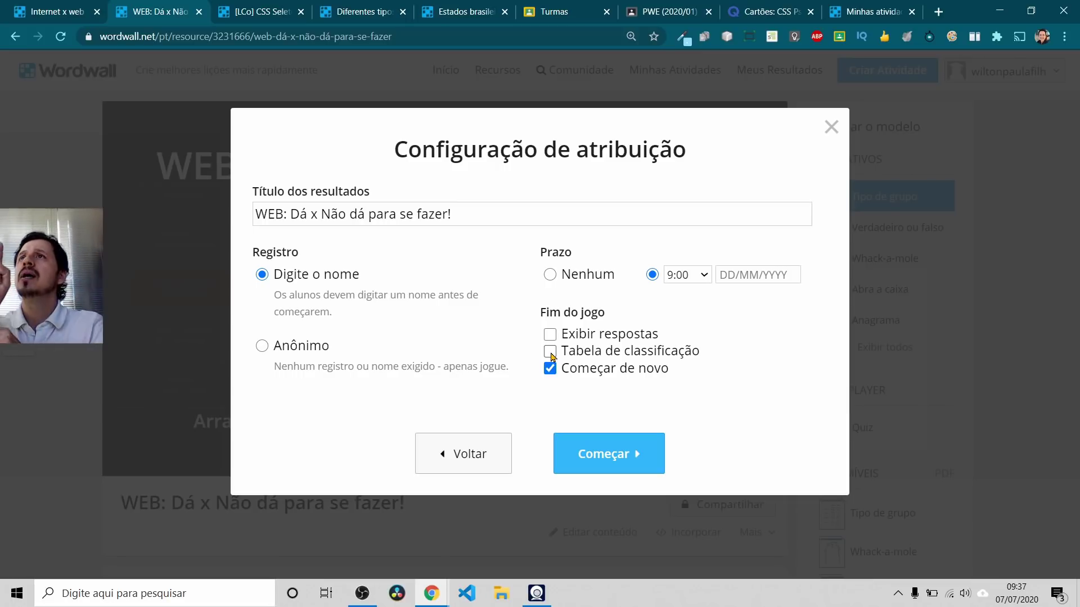
click(551, 352)
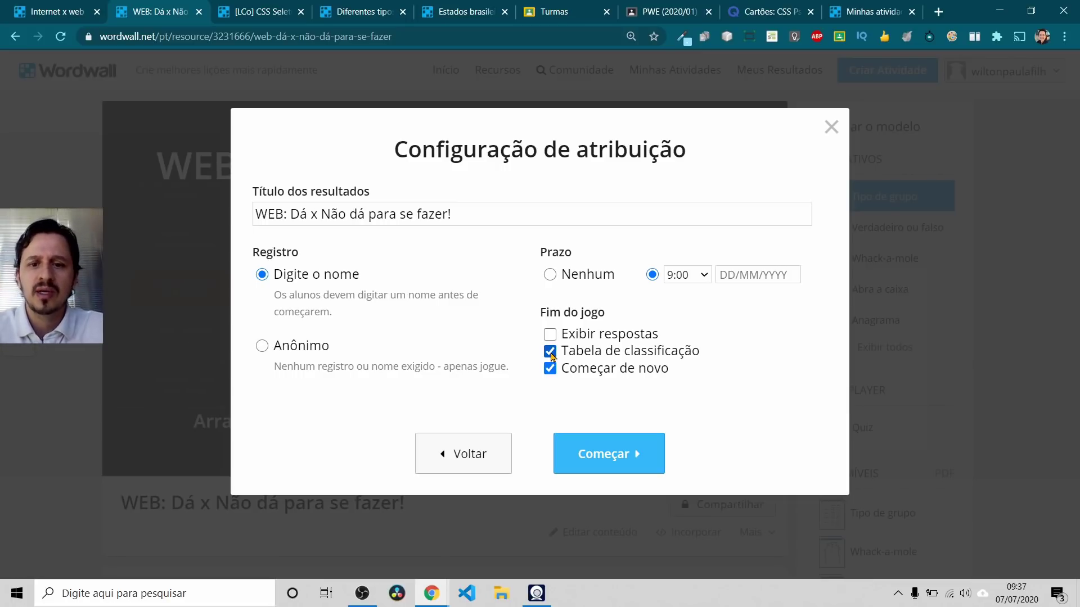
click(550, 370)
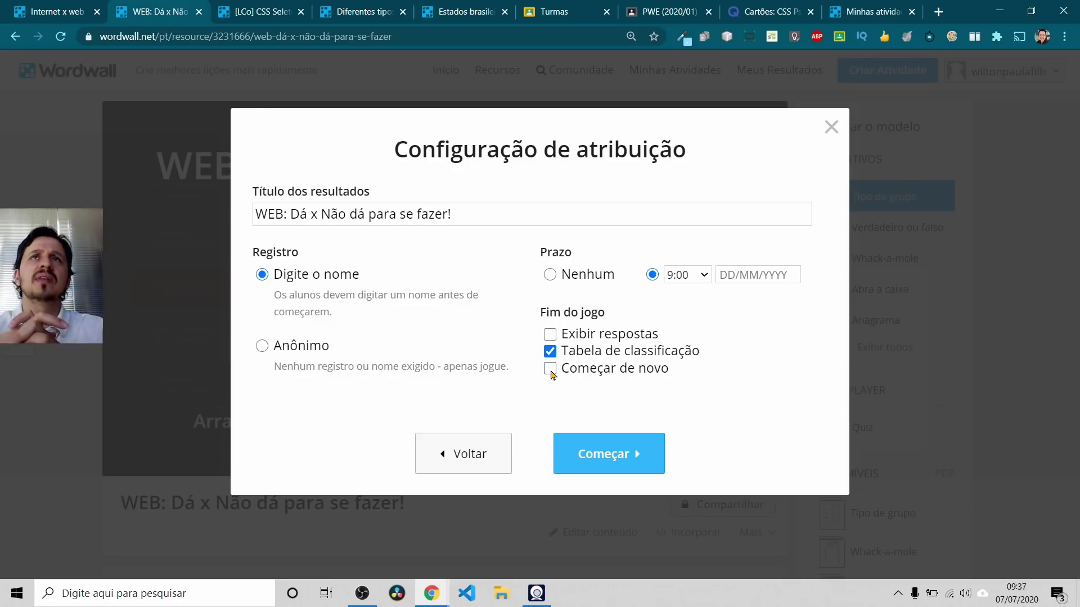
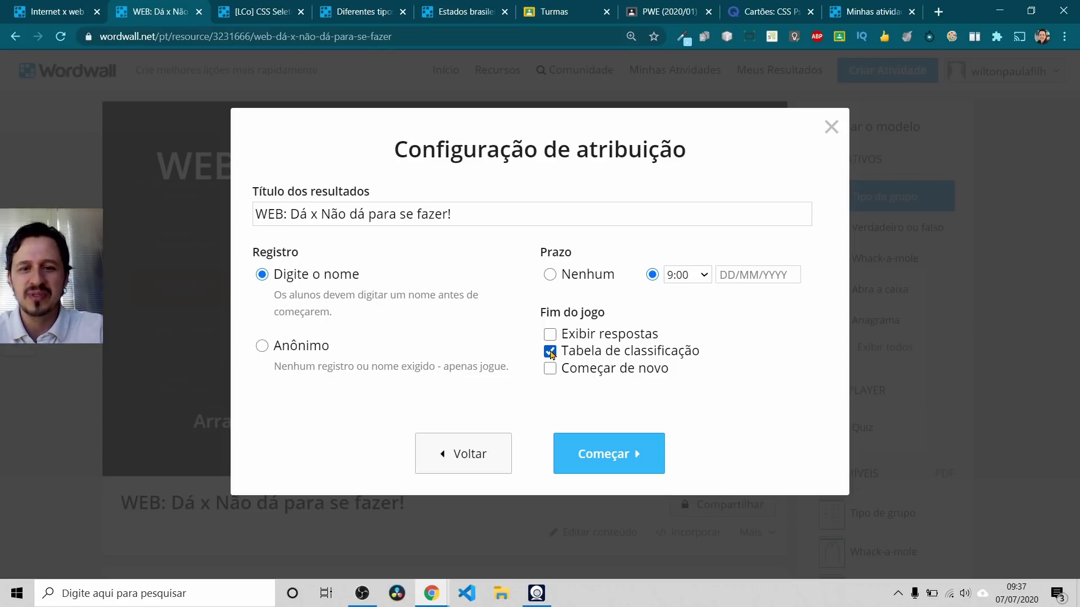
Step: Turn on Começar de novo under Fim do jogo and create the assignment
click(552, 372)
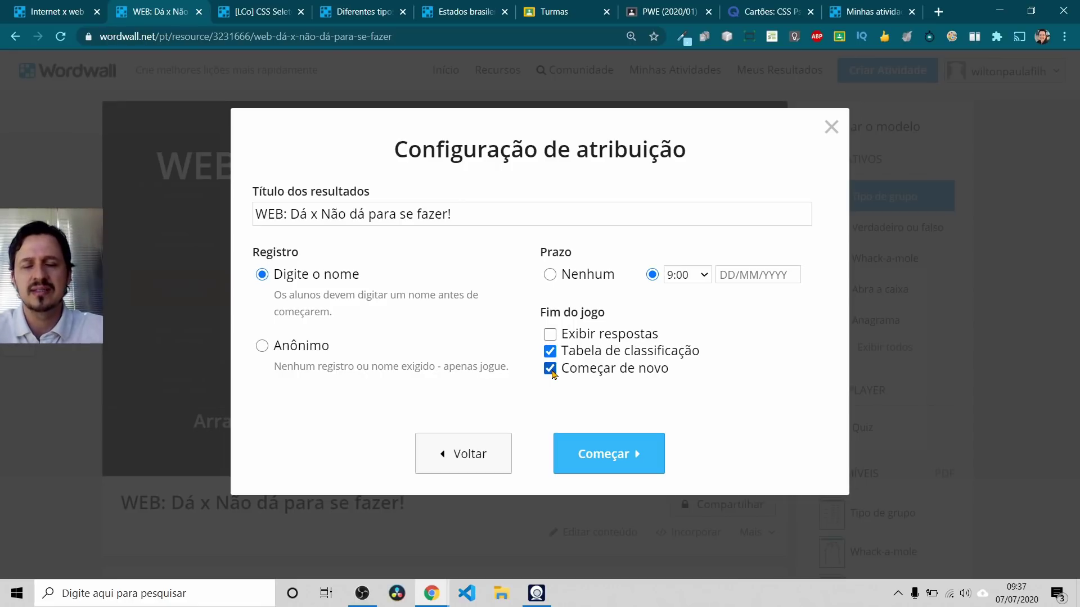
click(583, 451)
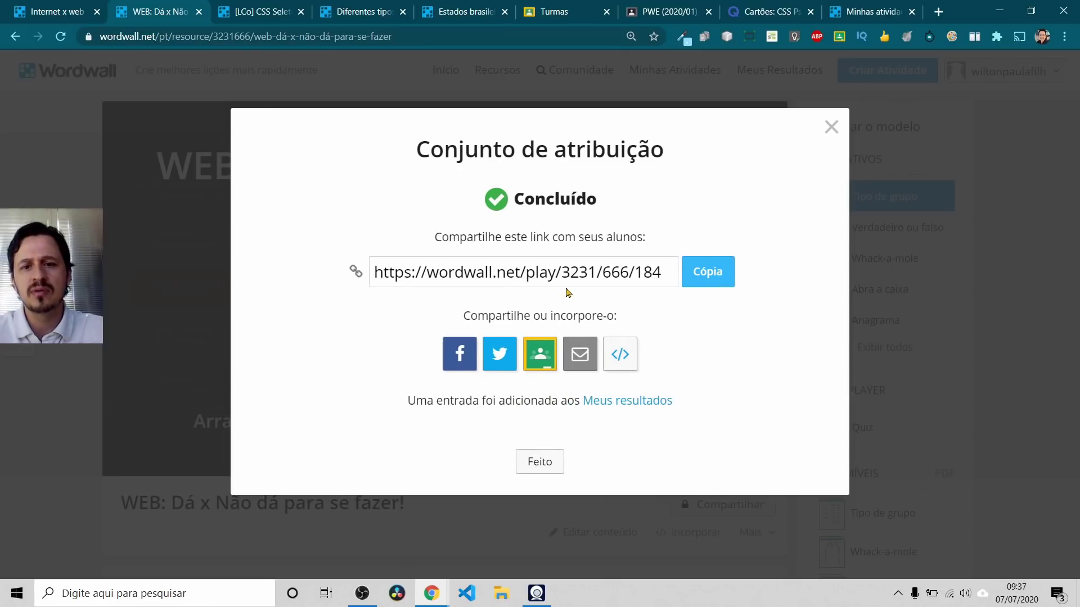
Step: Copy the assignment's student share link and return to the Google Meet call
click(705, 276)
key(ctrl+c)
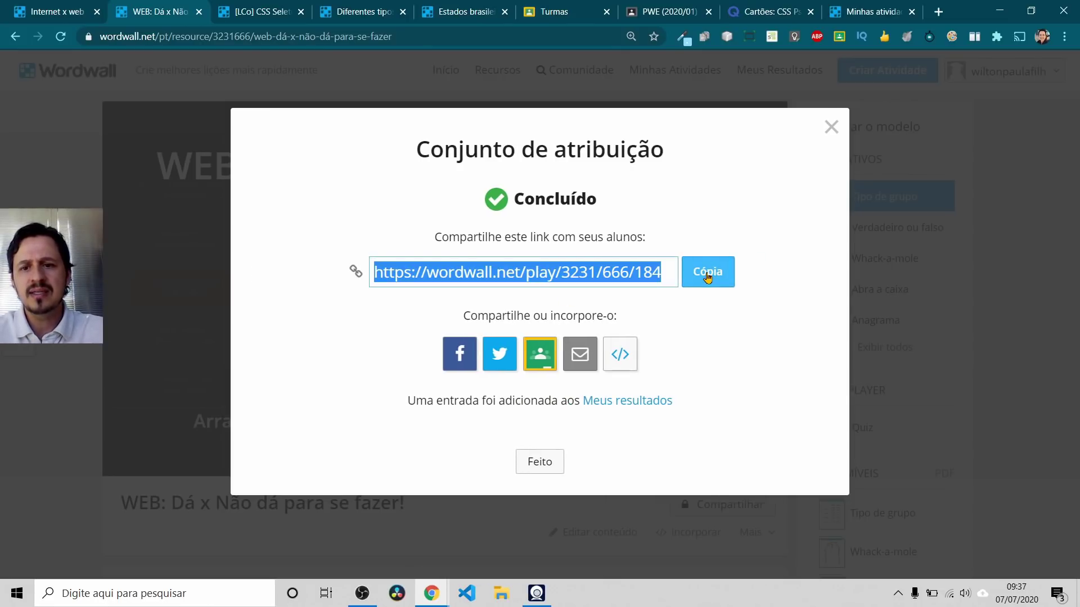
click(552, 11)
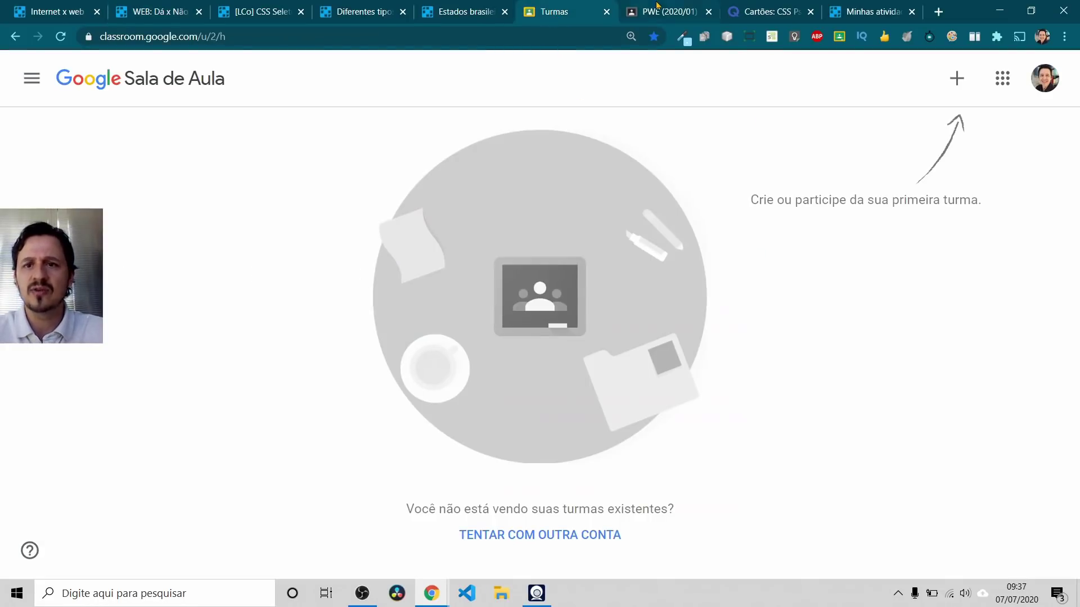
click(657, 8)
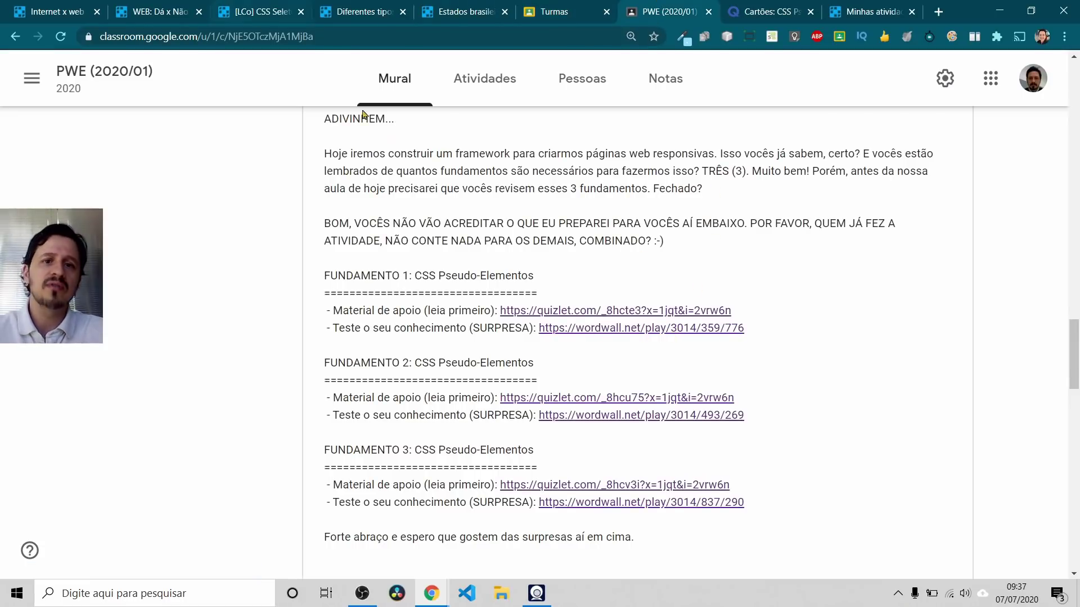
key(alt+Tab)
click(560, 298)
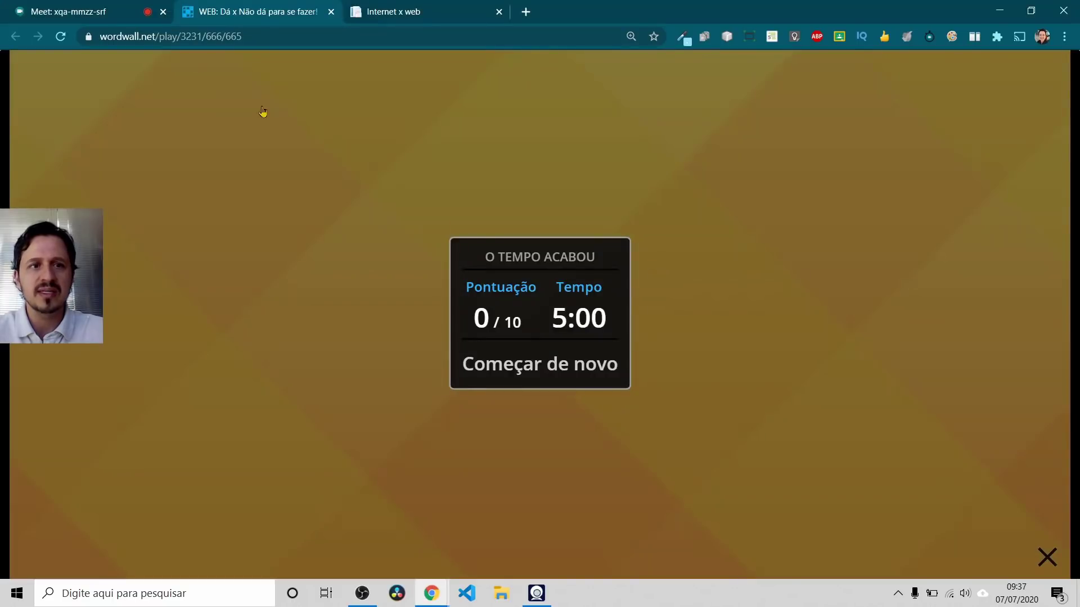
key(alt+Tab)
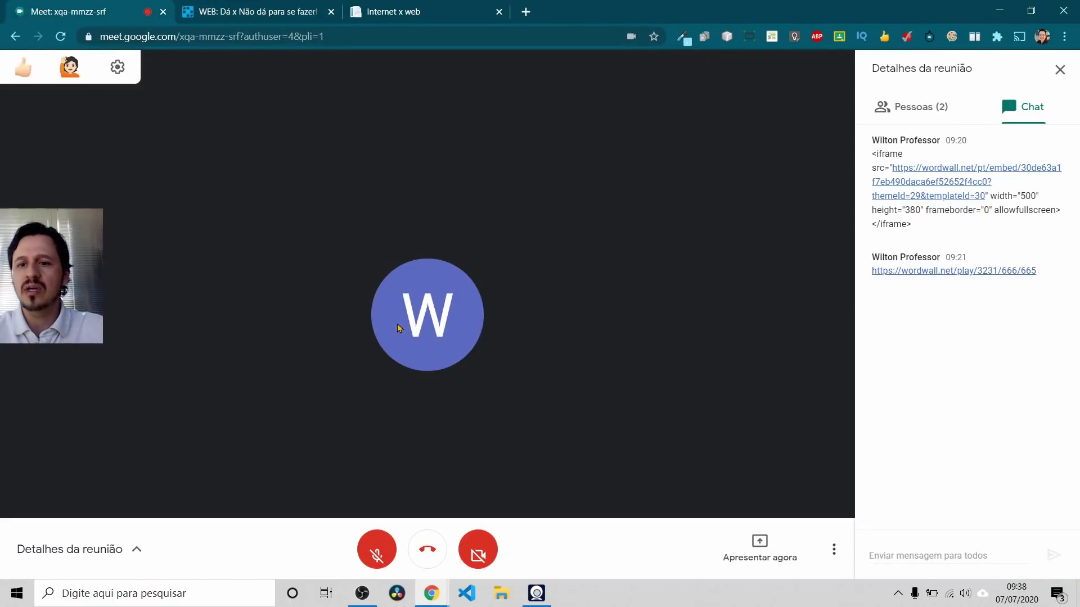
Step: Paste the Wordwall share link into the Meet 'Enviar mensagem para todos' chat box
click(916, 558)
key(ctrl+v)
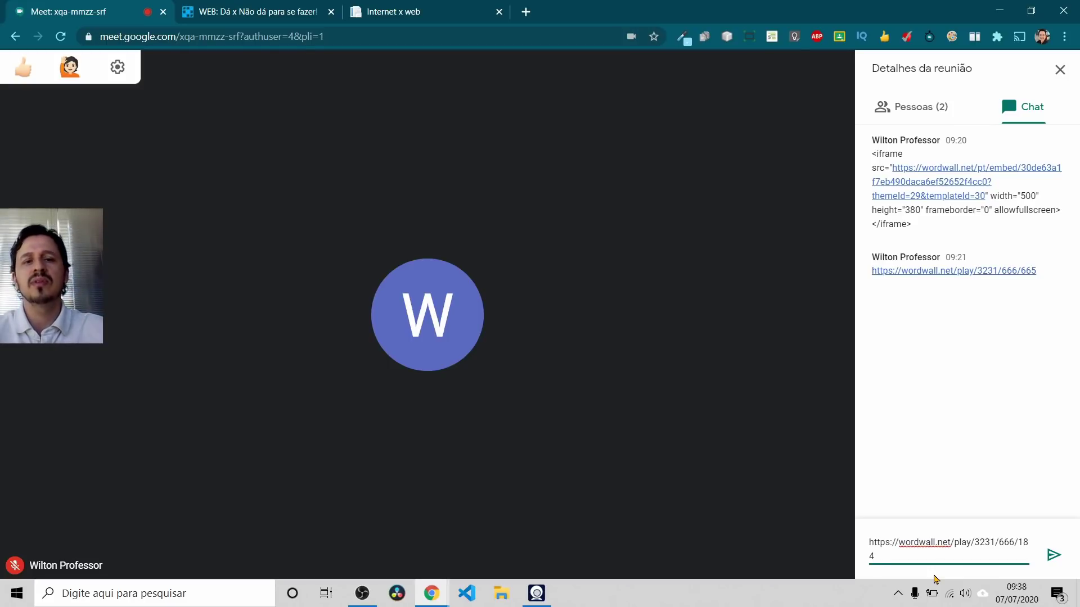
key(alt+Tab)
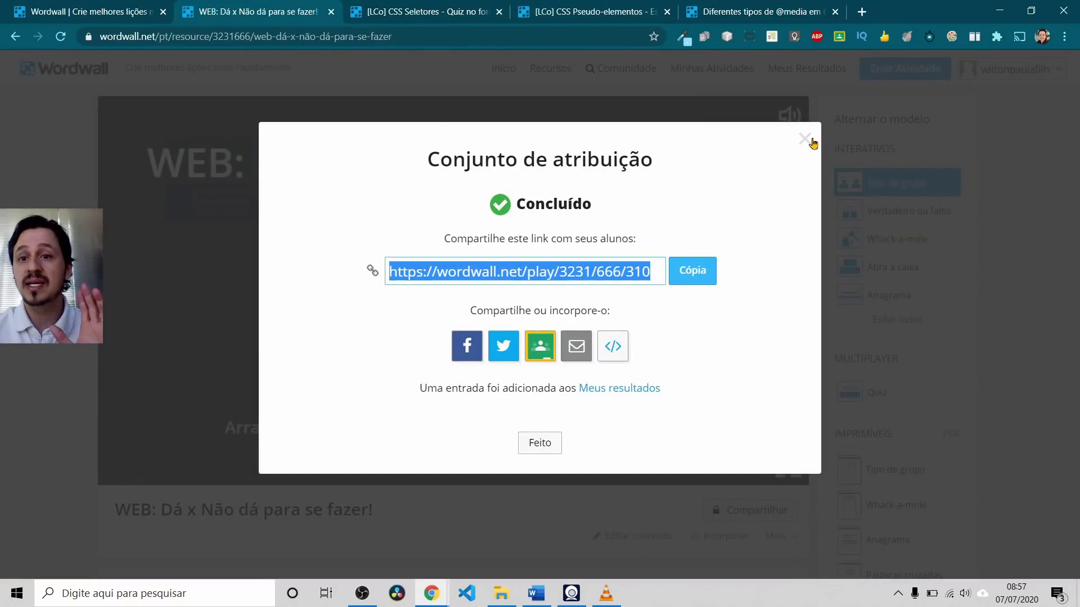
Step: Close the share dialog and browse past assignments under Meus Resultados
click(805, 140)
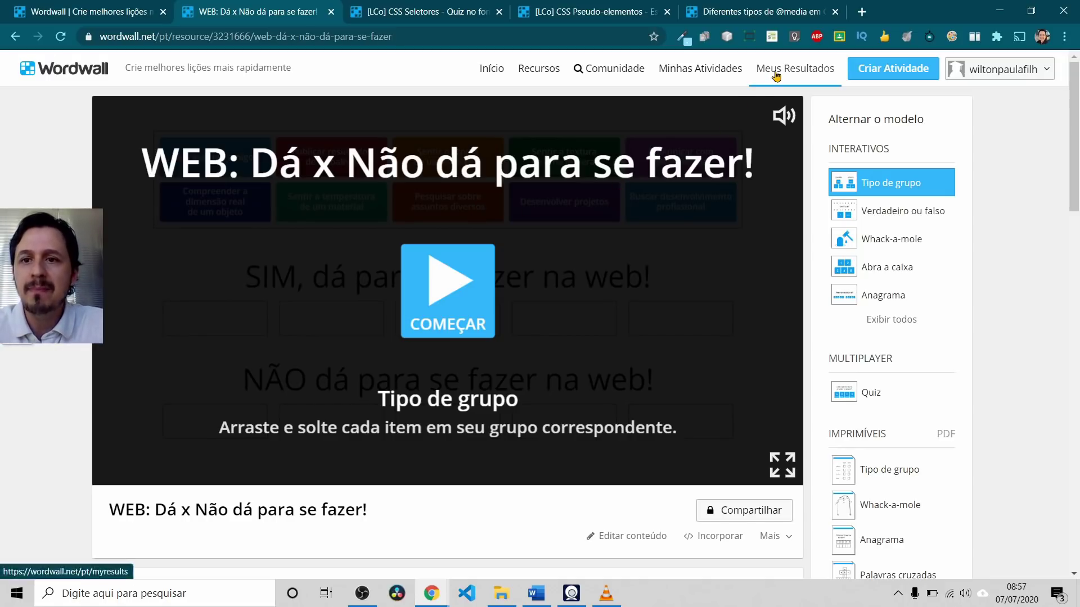
click(776, 74)
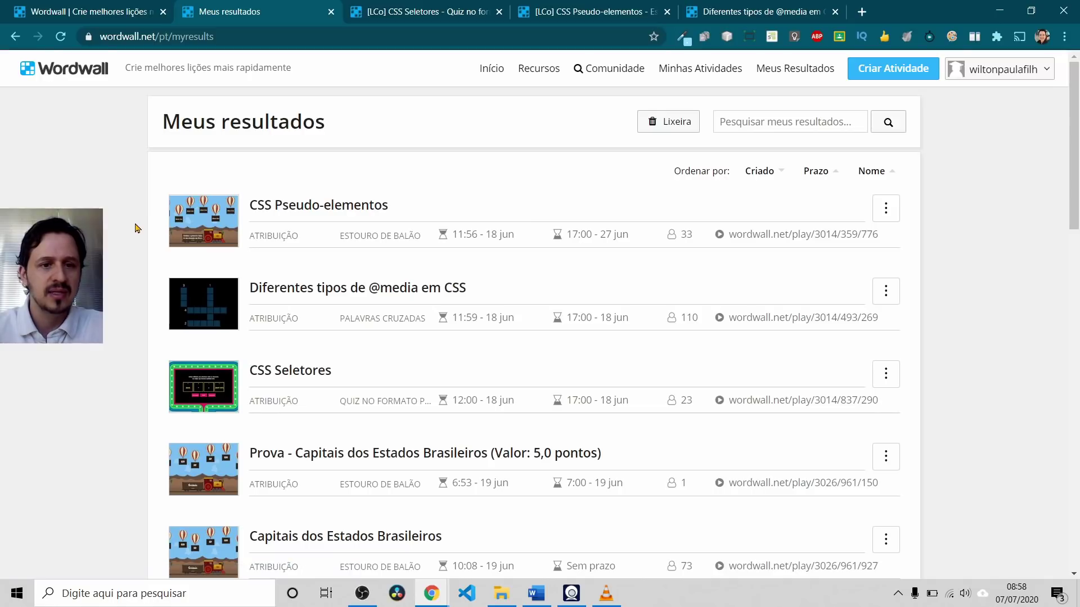
scroll(135, 226, down, 7)
scroll(135, 229, down, 2)
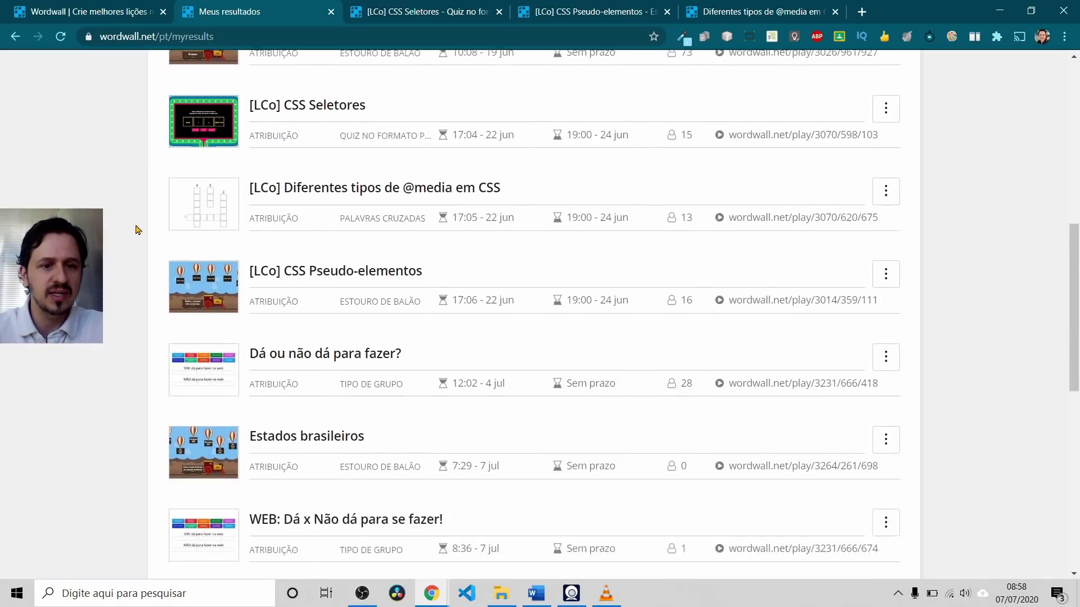
scroll(135, 229, up, 1)
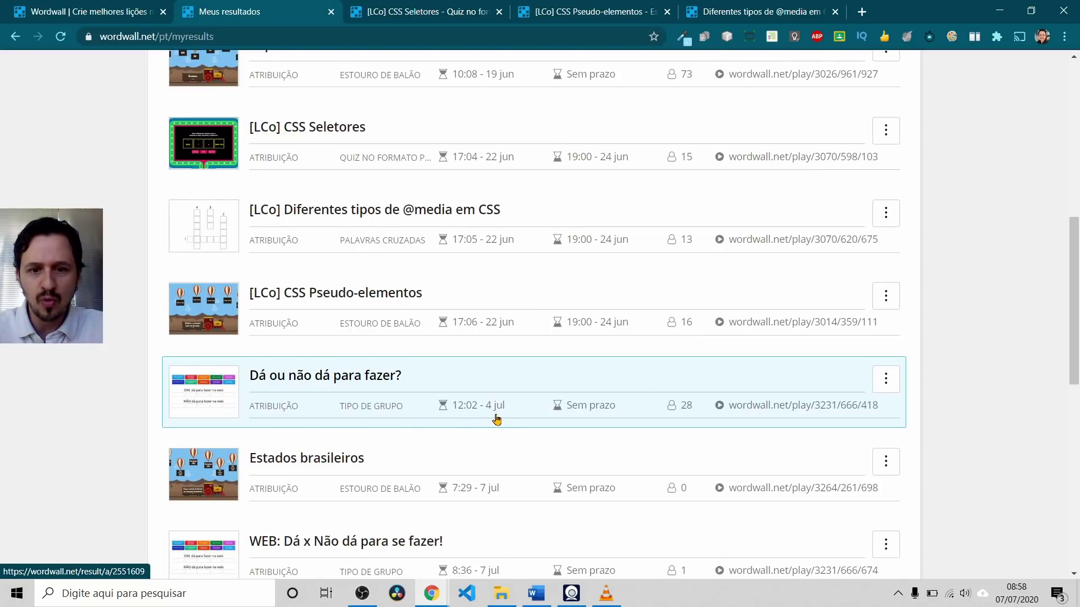
mouse_move(494, 417)
mouse_move(588, 413)
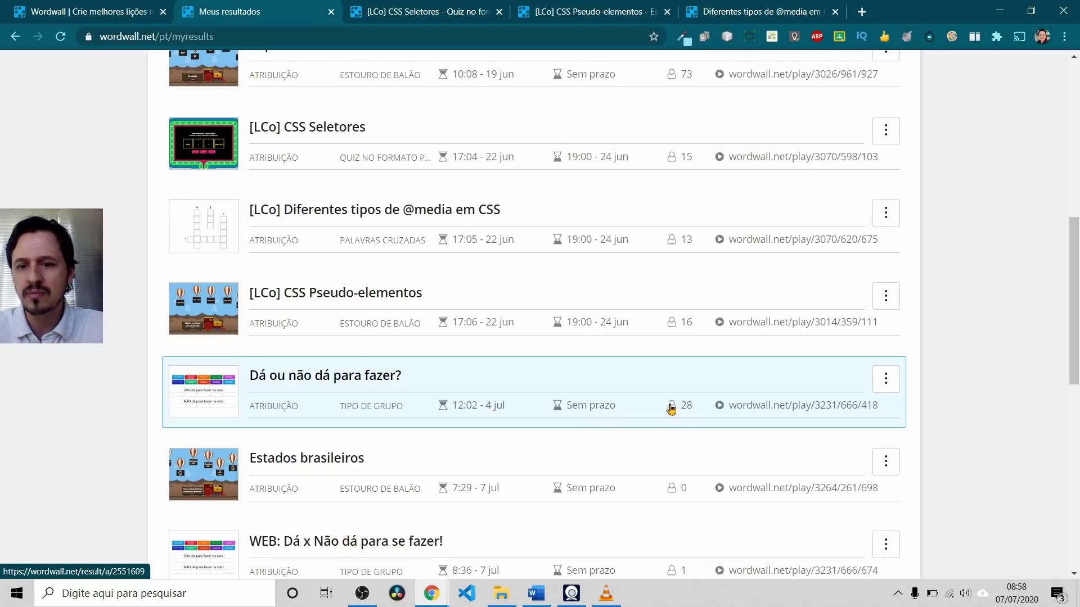
Step: Open 'Dá ou não dá para fazer?' results and highlight 24 students, 9.8 average, 21 perfect scores
click(324, 378)
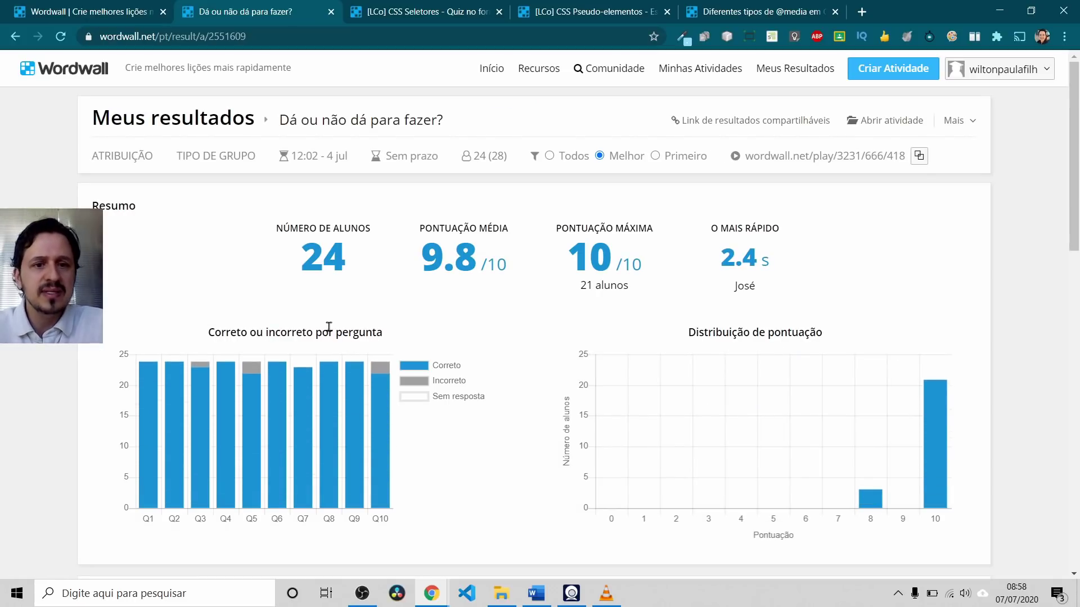
drag(307, 256, 337, 257)
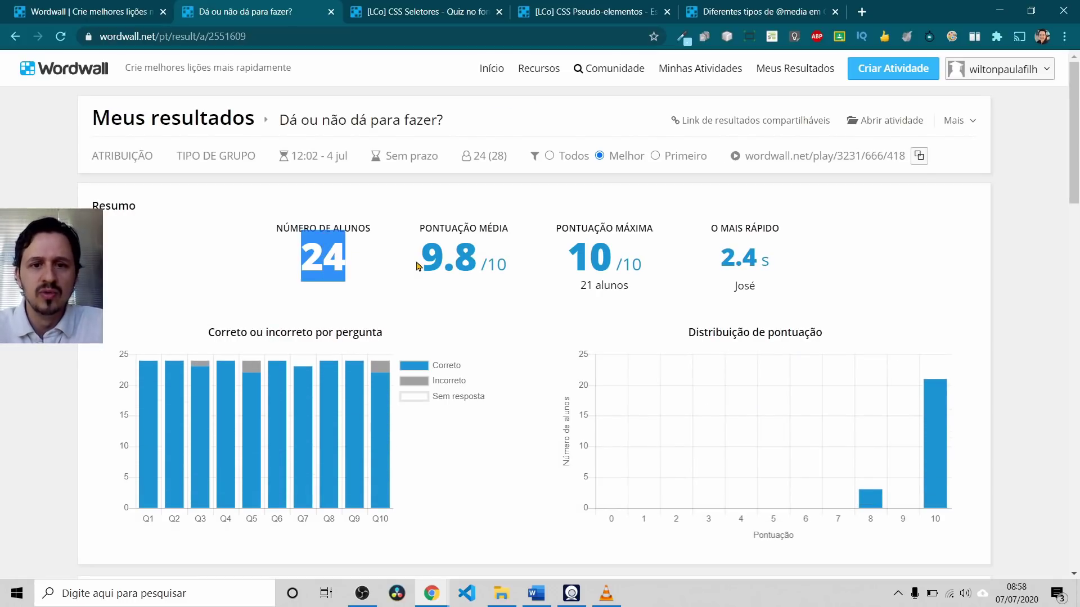
drag(423, 256, 468, 257)
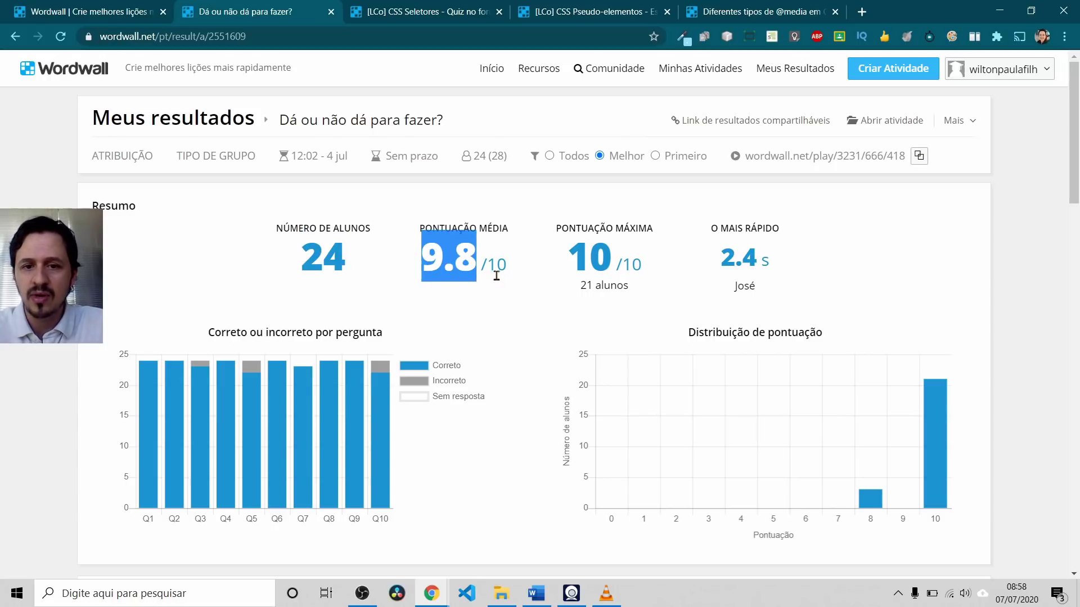
click(483, 260)
double_click(484, 259)
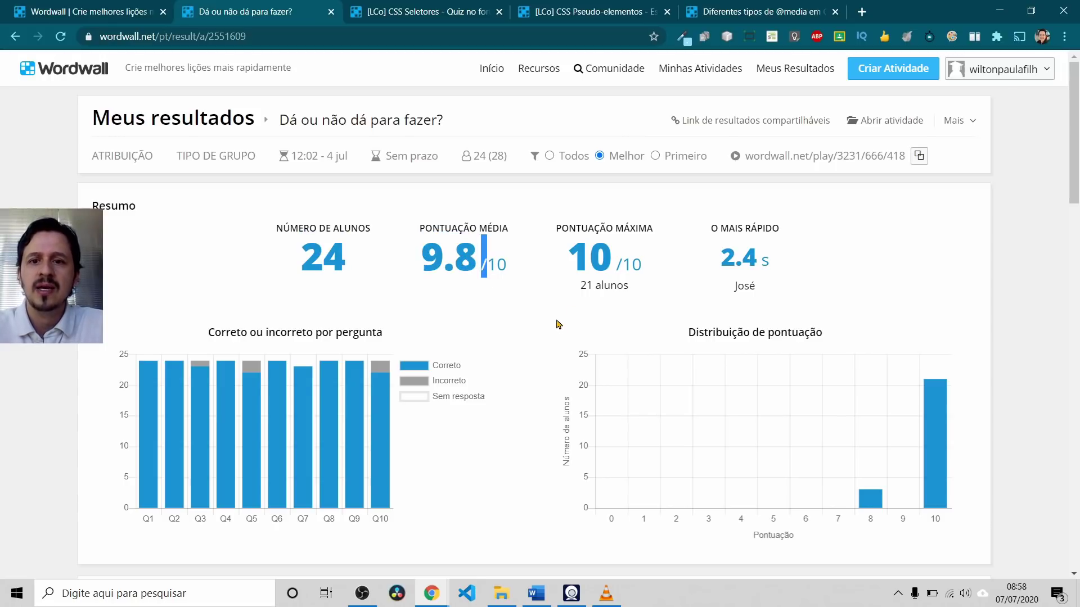
drag(579, 285, 631, 286)
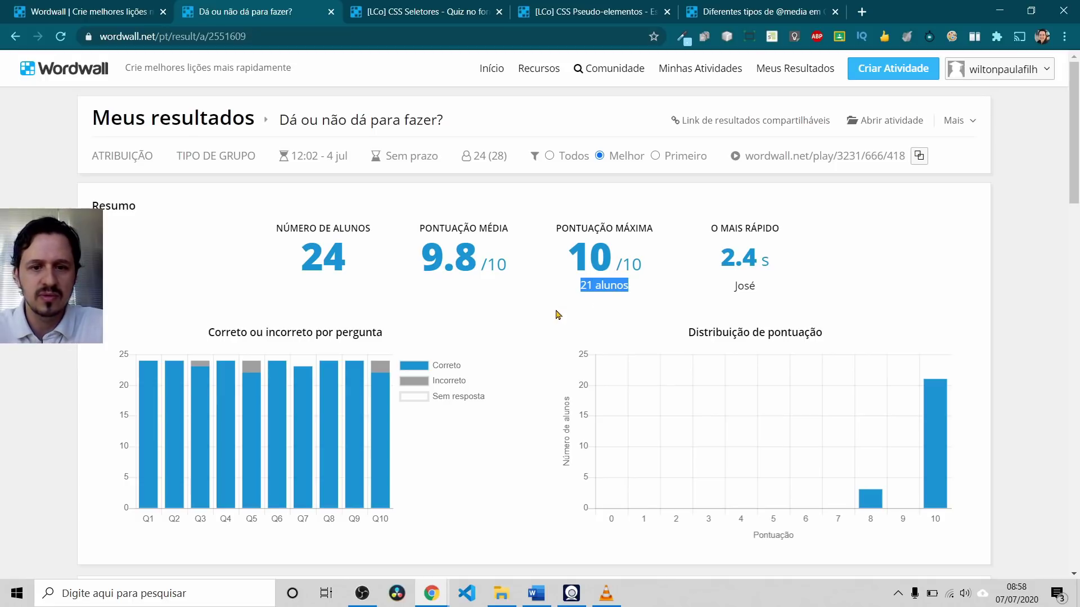
Step: Expand the leaderboard to show every player's result
scroll(557, 315, down, 6)
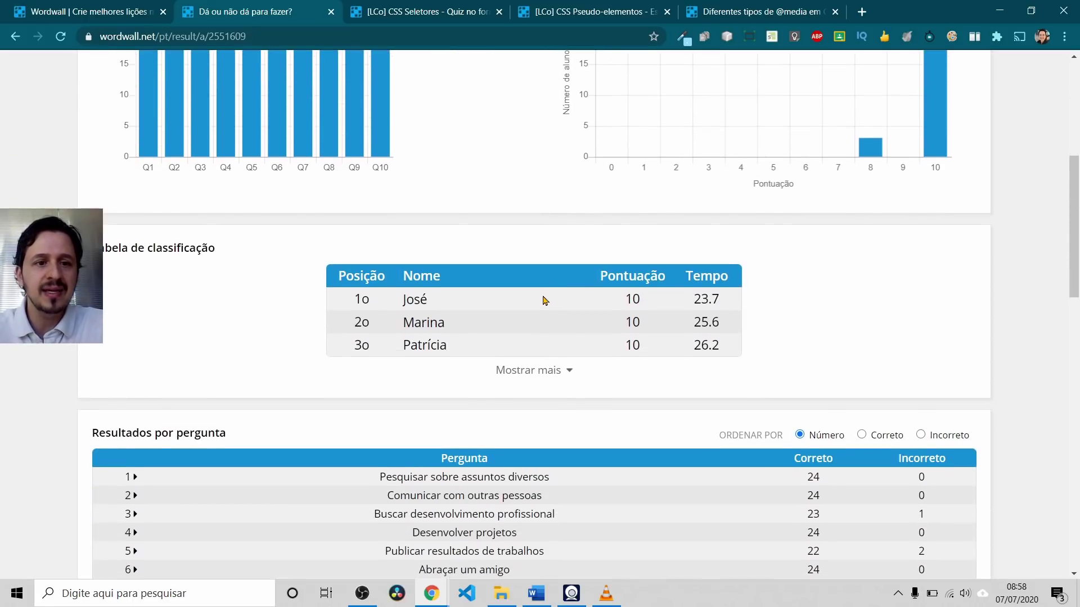
scroll(539, 299, down, 3)
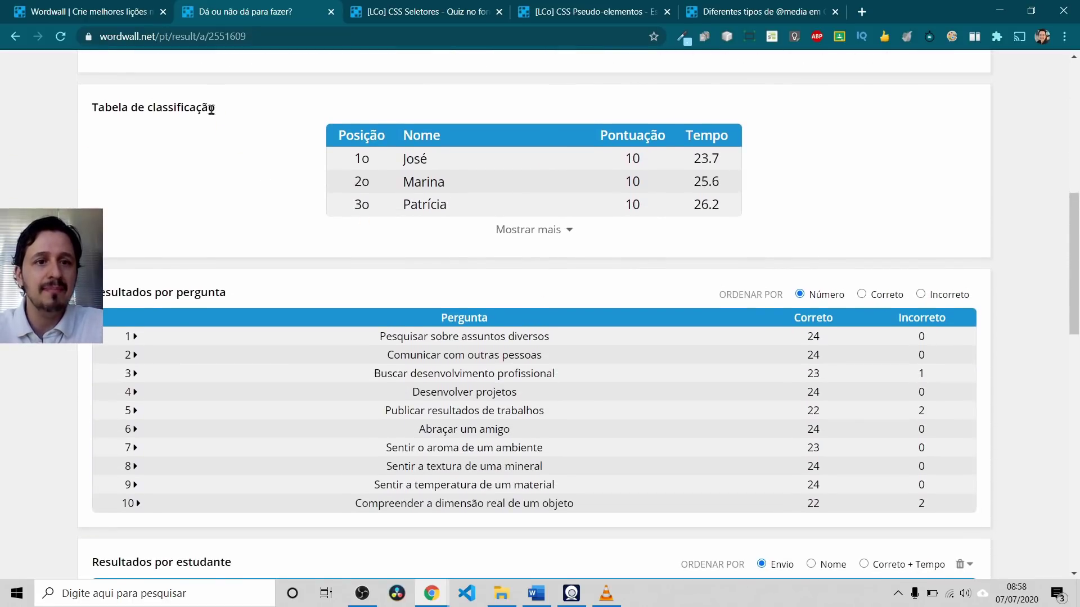
scroll(198, 127, up, 1)
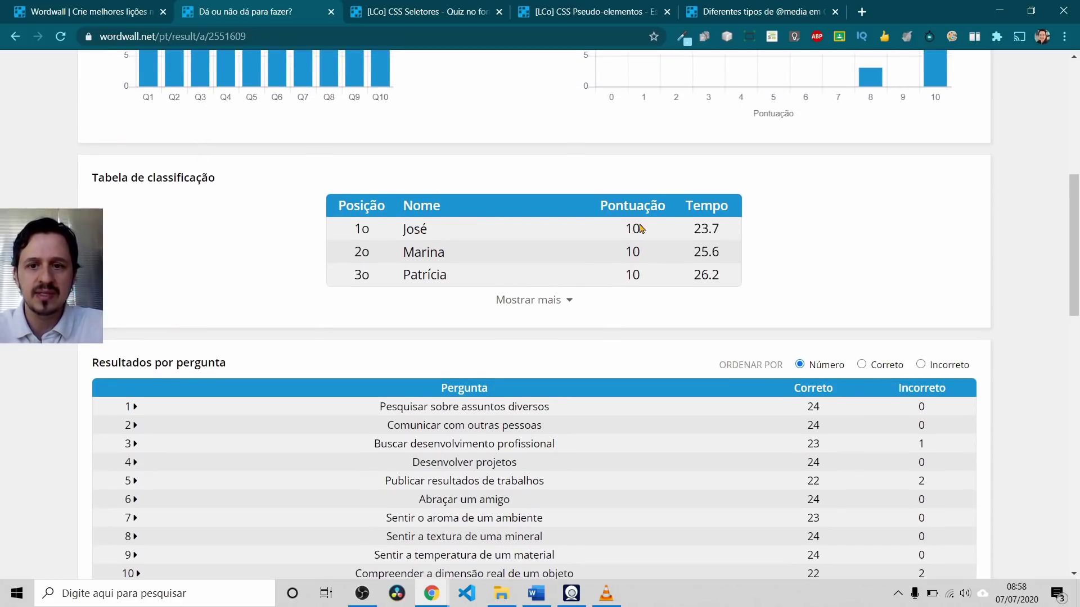
click(566, 301)
scroll(566, 301, down, 7)
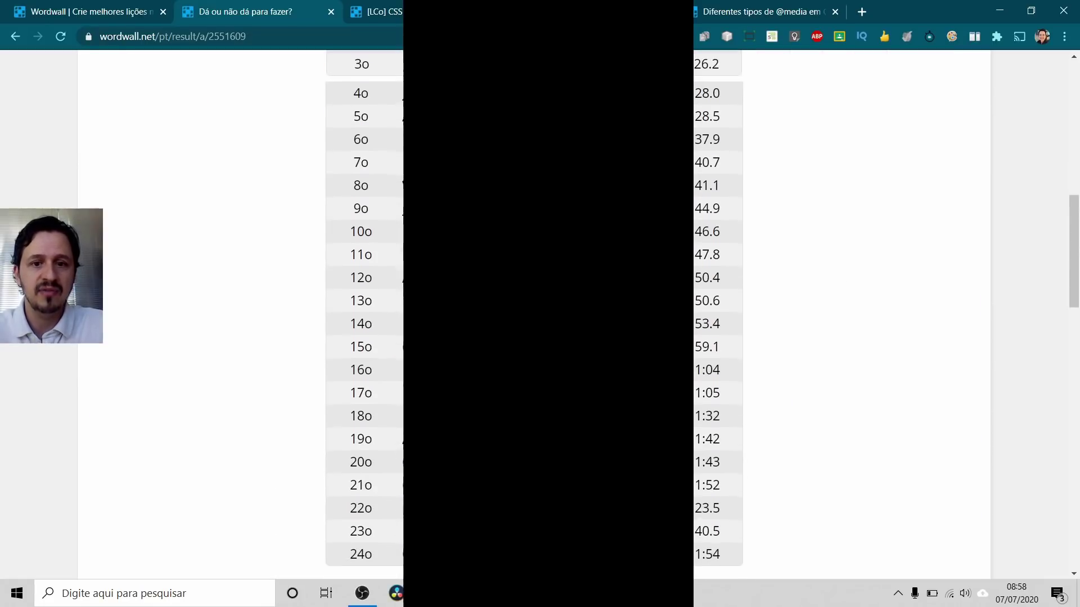
scroll(558, 310, up, 3)
scroll(558, 311, down, 11)
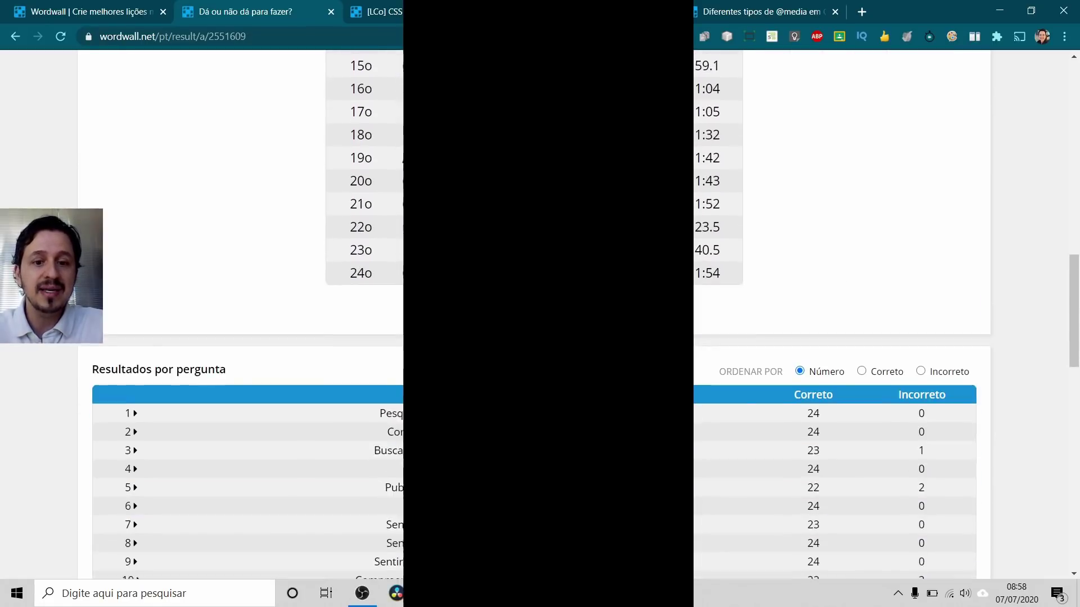
scroll(559, 310, up, 1)
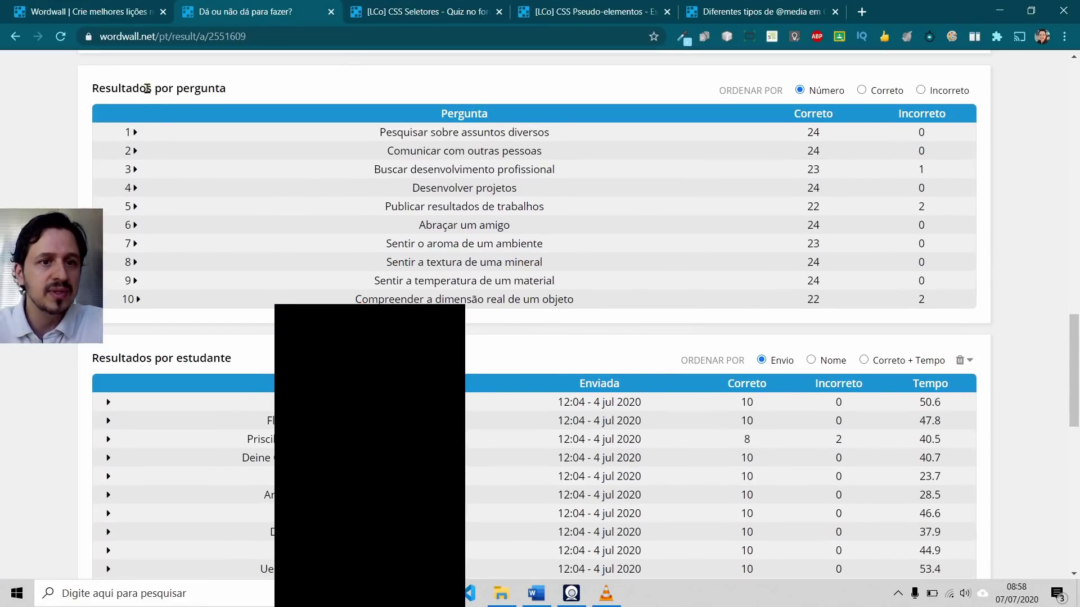
Step: Expand question 1's per-student answer breakdown, review it, then collapse it
click(136, 133)
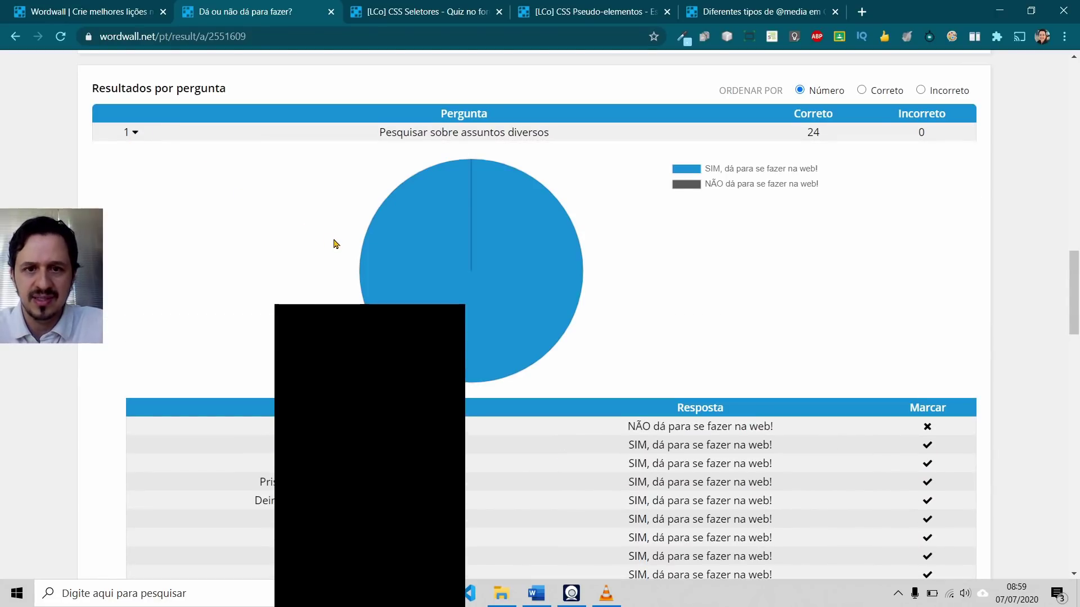
scroll(298, 244, down, 10)
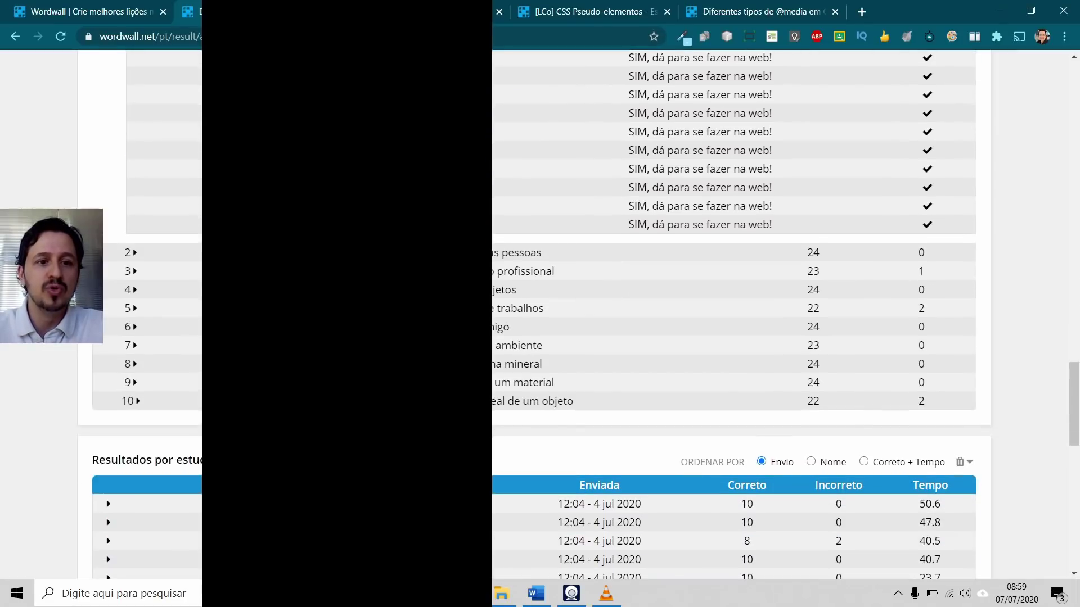
scroll(745, 272, up, 8)
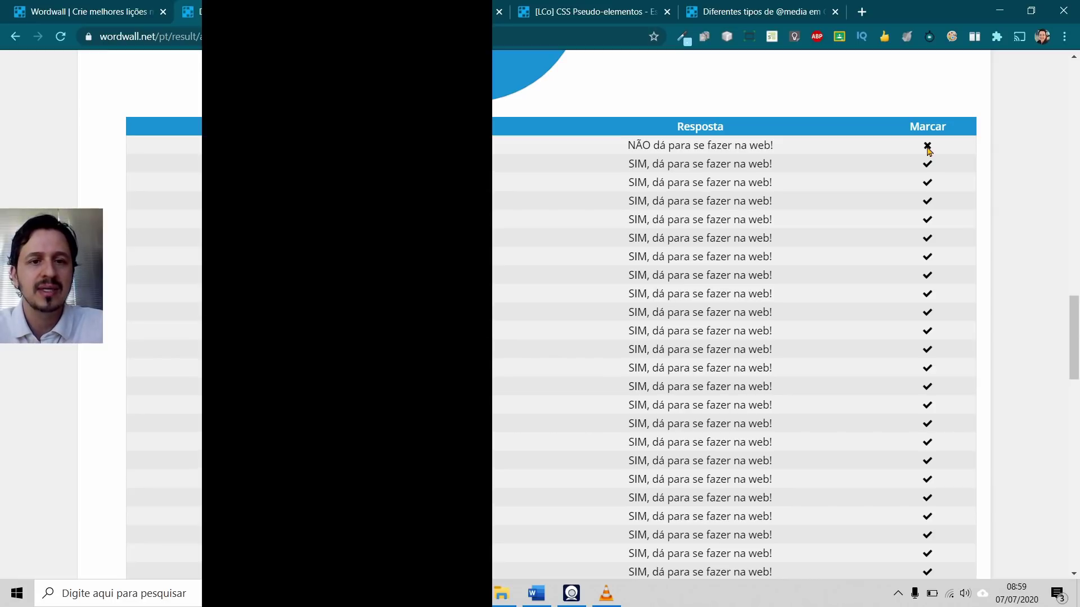
scroll(923, 159, down, 8)
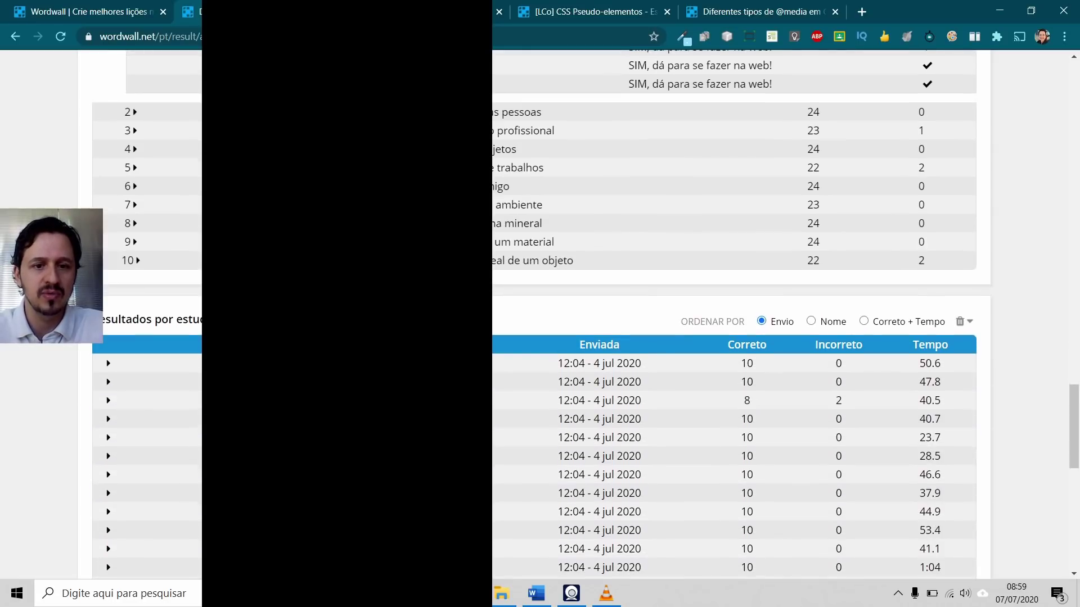
scroll(731, 315, down, 1)
scroll(185, 225, up, 10)
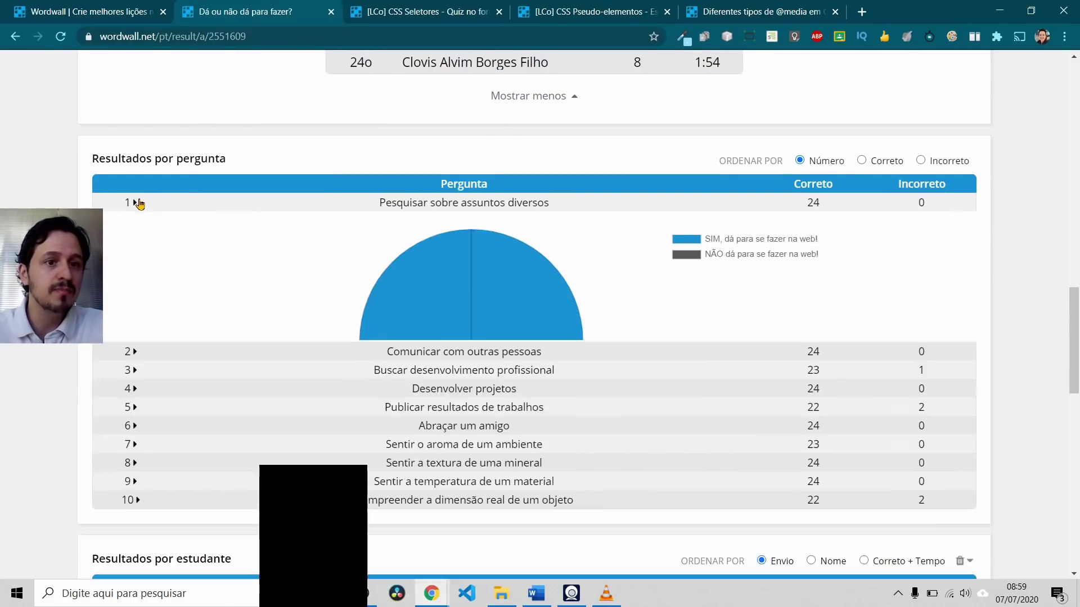
click(136, 203)
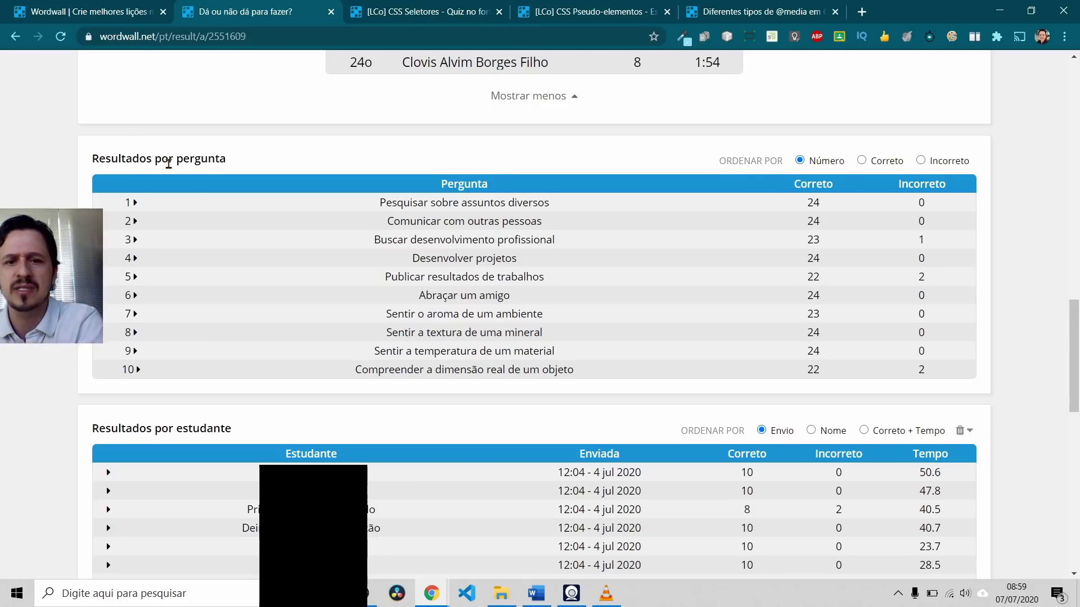
Step: Enlarge the results page and sort student results by Correto + Tempo
scroll(171, 269, down, 5)
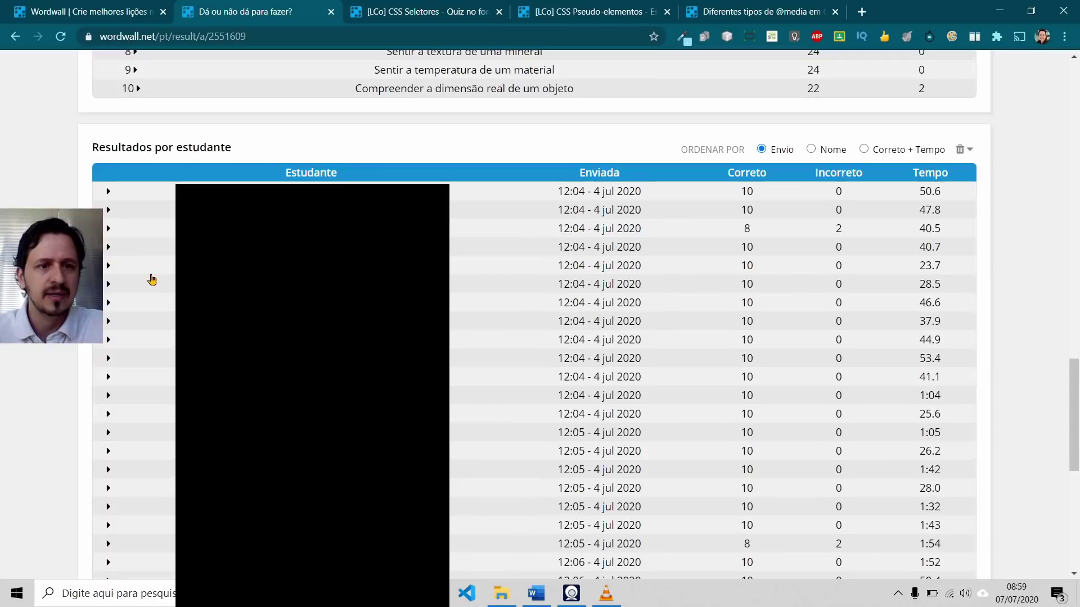
scroll(151, 279, up, 5)
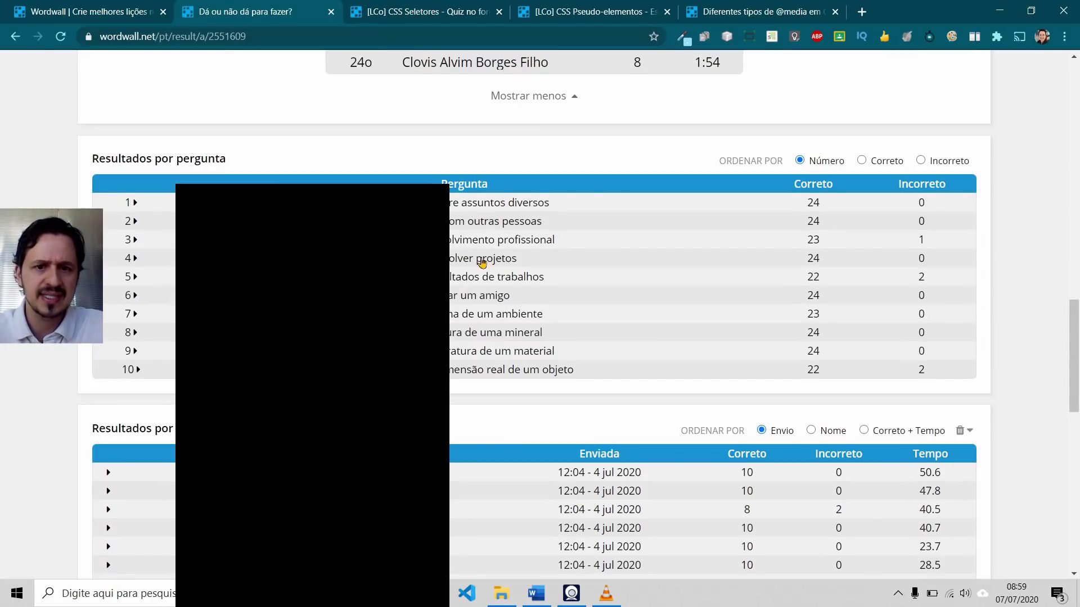
scroll(534, 315, down, 5)
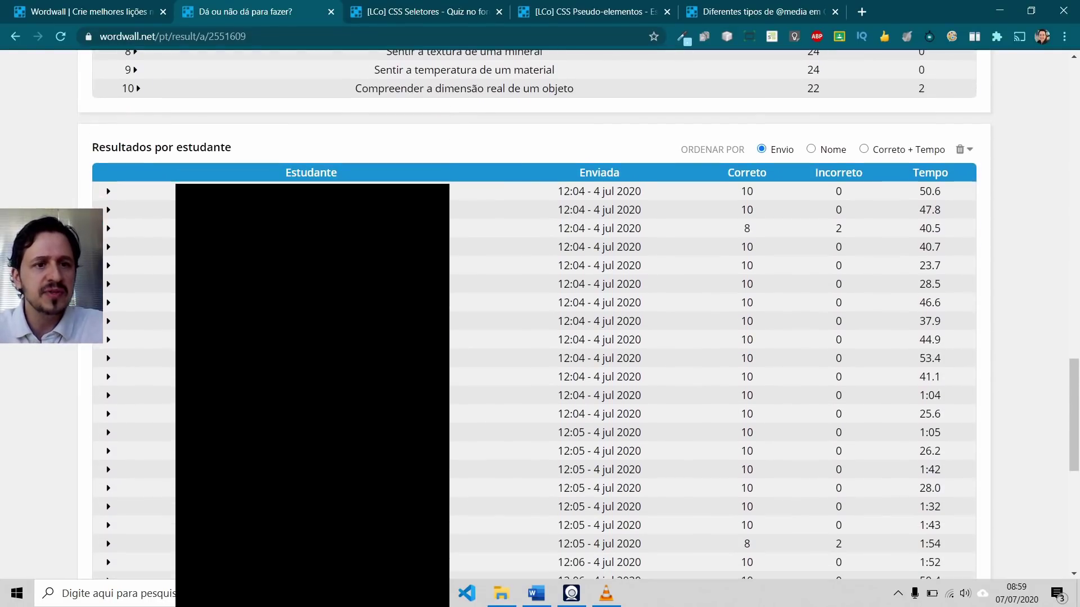
drag(123, 150, 218, 148)
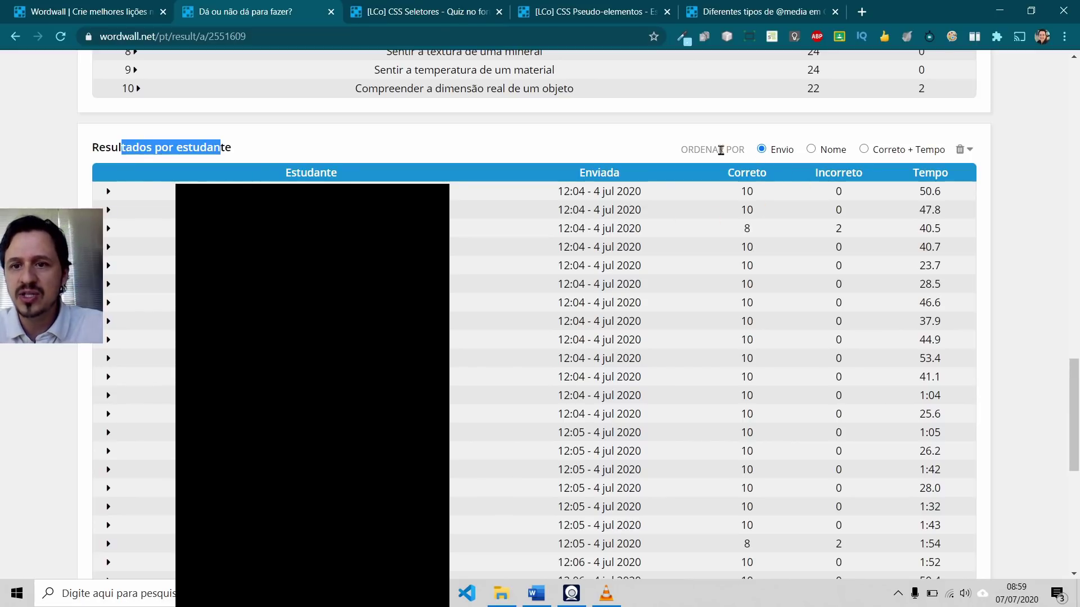
key(ctrl+plus)
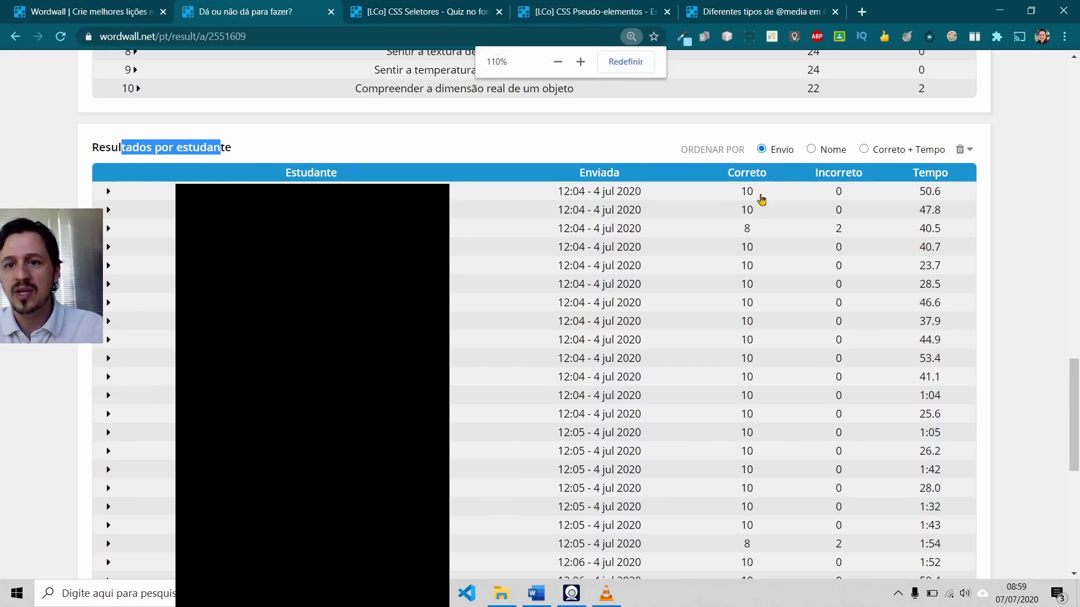
key(ctrl+plus)
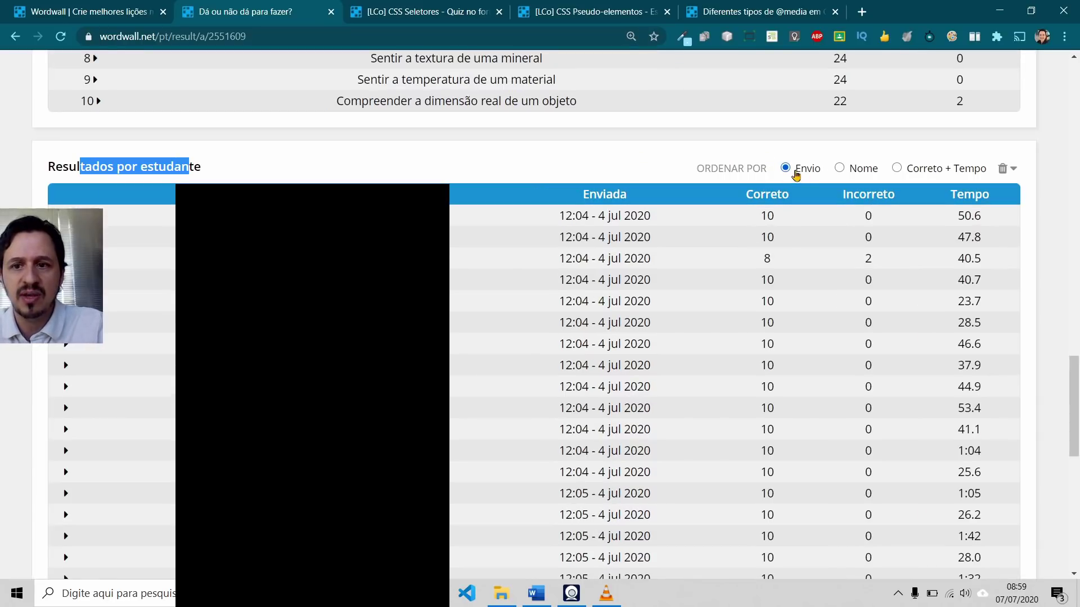
click(898, 171)
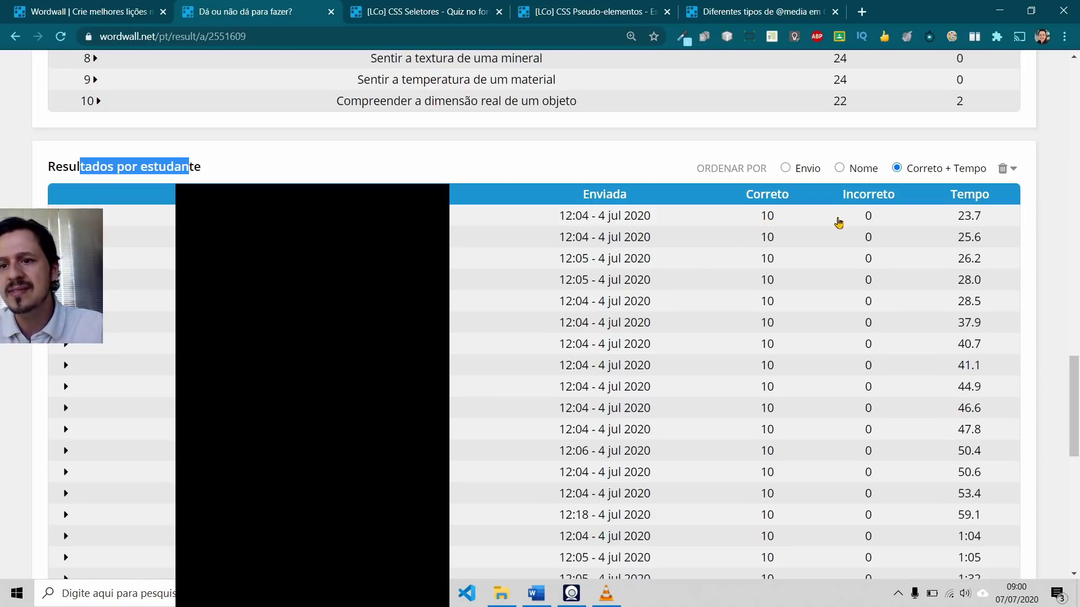
scroll(870, 219, down, 7)
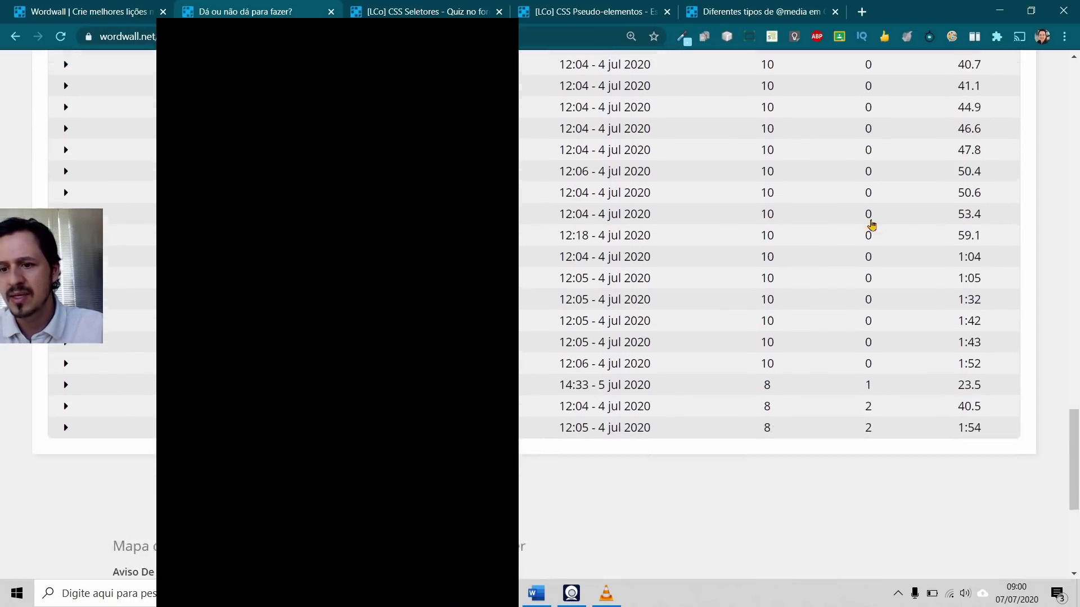
scroll(869, 292, up, 15)
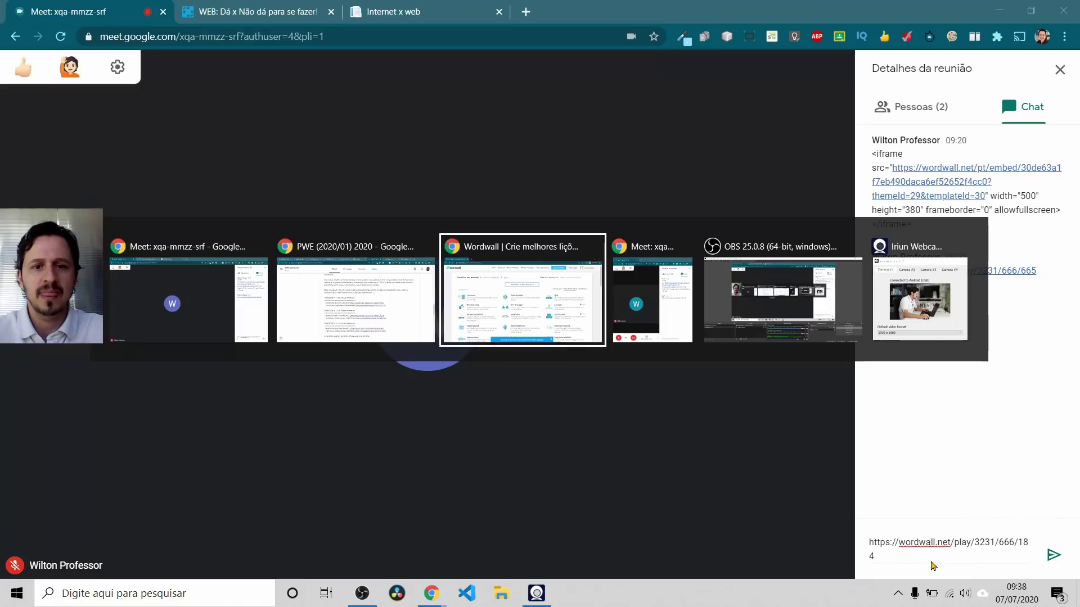
Step: Switch to Google Classroom and open the CSS Seletores quiz game tab
key(alt+Tab)
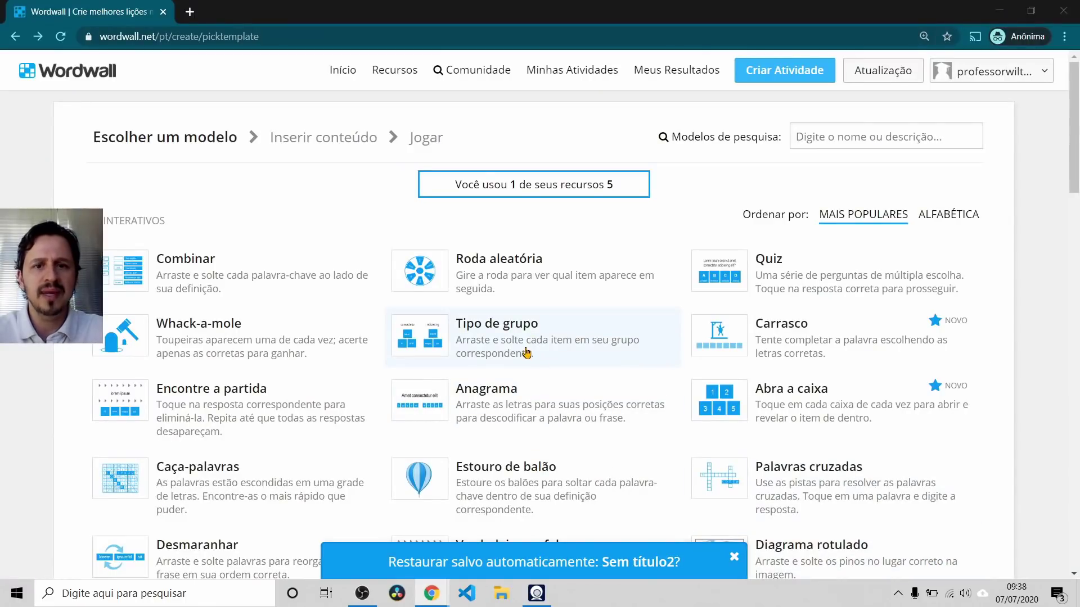
key(alt+Tab)
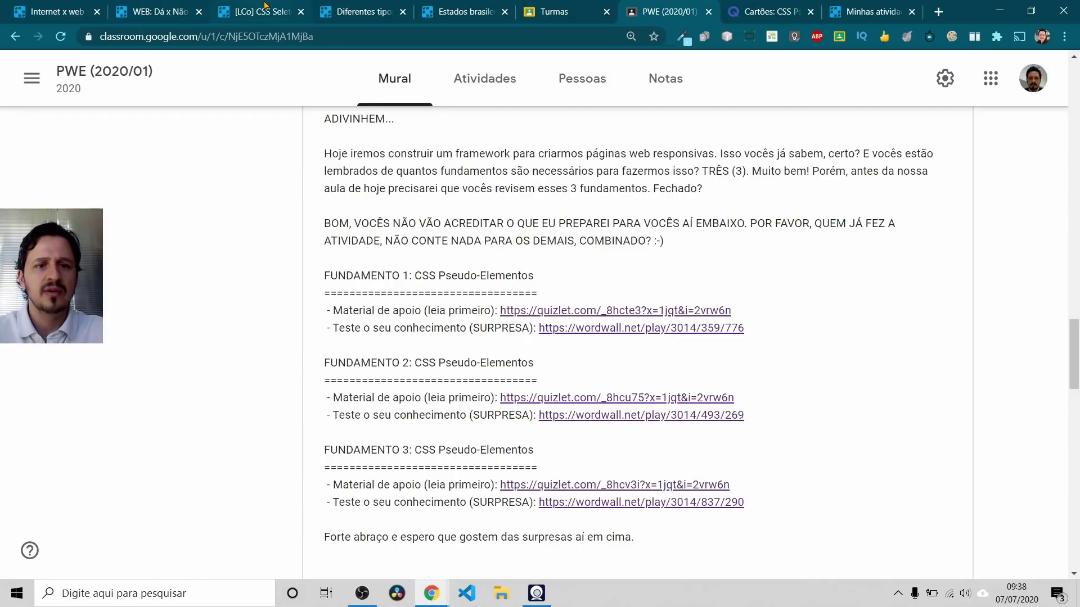
click(265, 5)
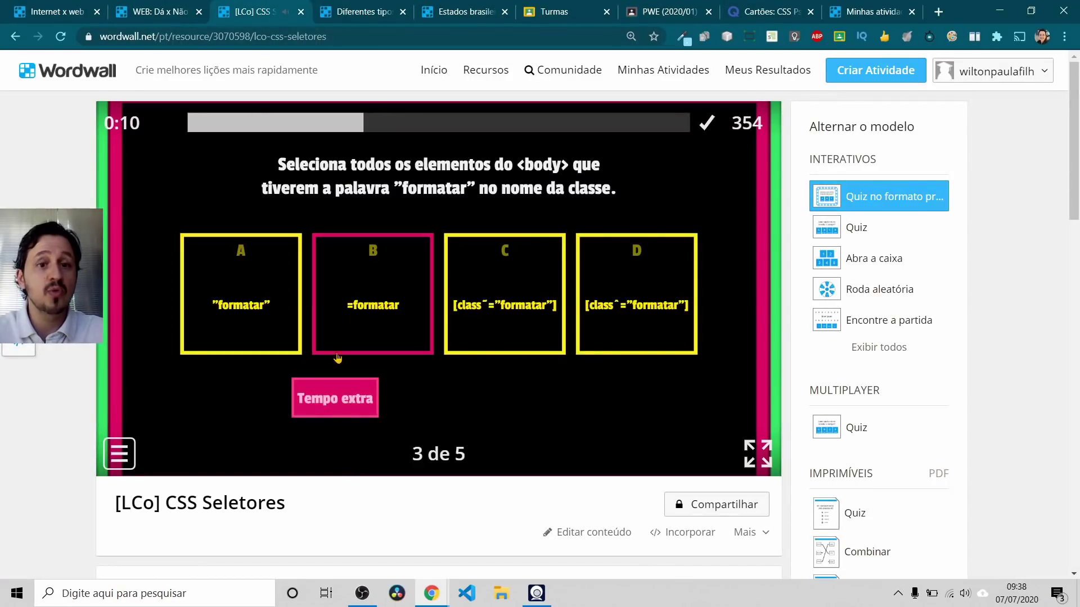
Step: Open the CSS Seletores quiz's content for editing
key(alt+Tab)
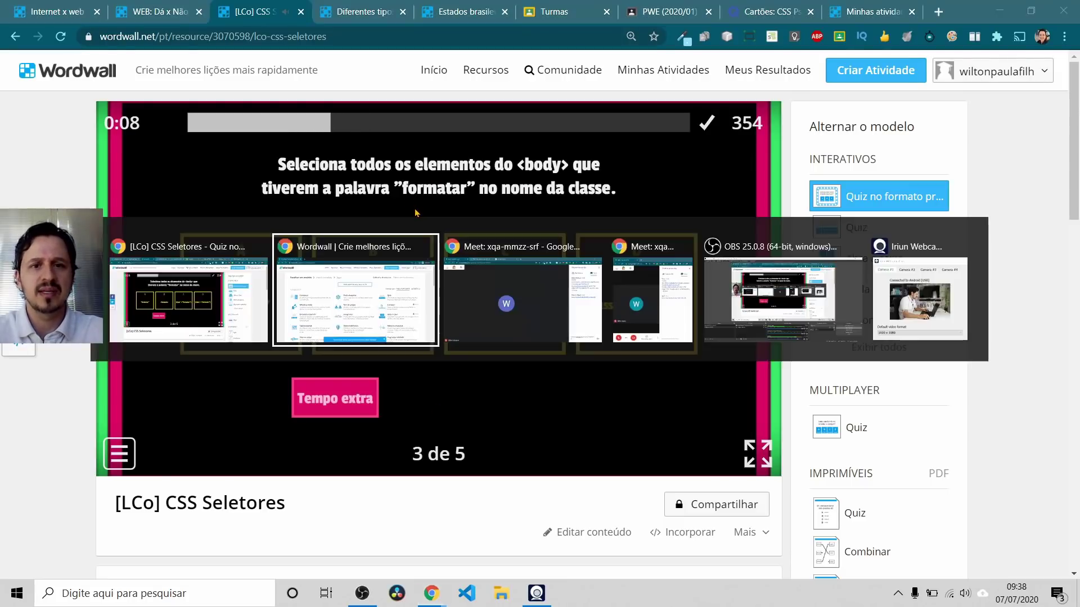
key(alt+Tab)
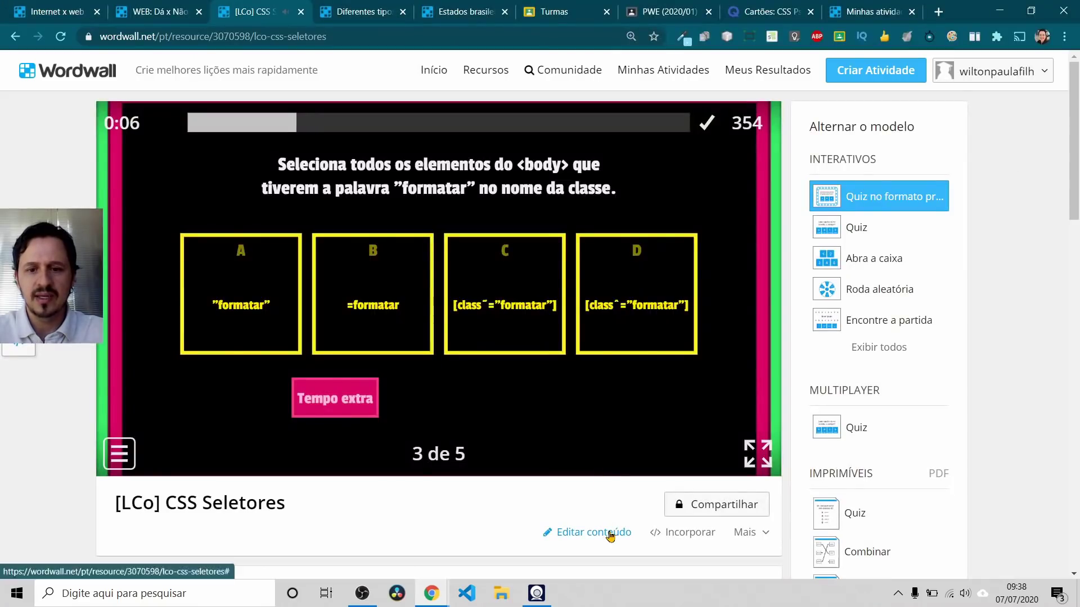
click(606, 532)
key(alt+Tab)
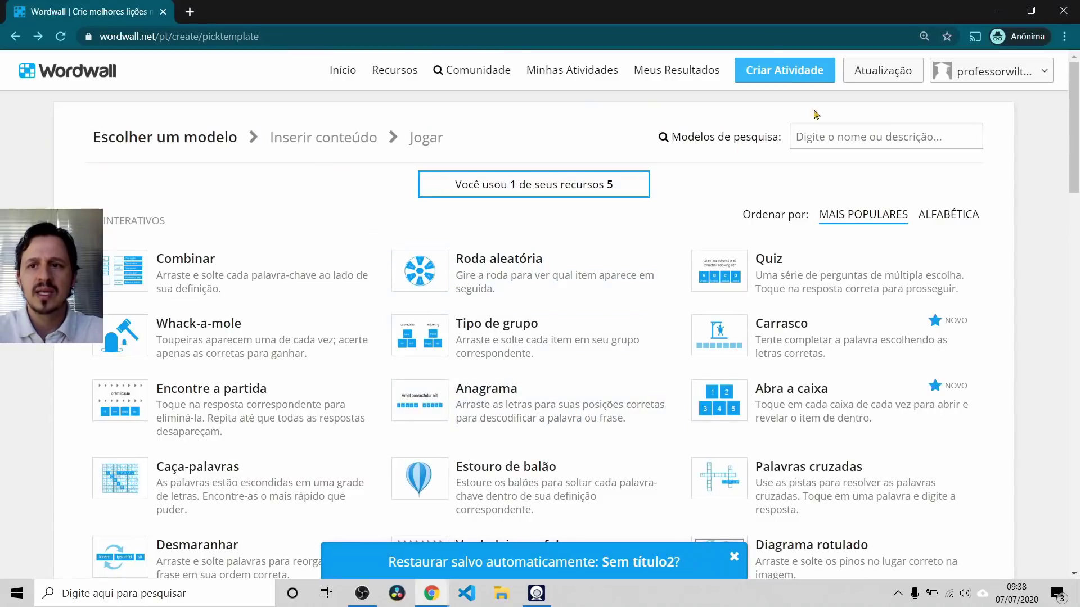
Step: Sort templates alphabetically, dismiss the restore prompt, and choose 'Quiz no formato programa de televisão'
click(988, 78)
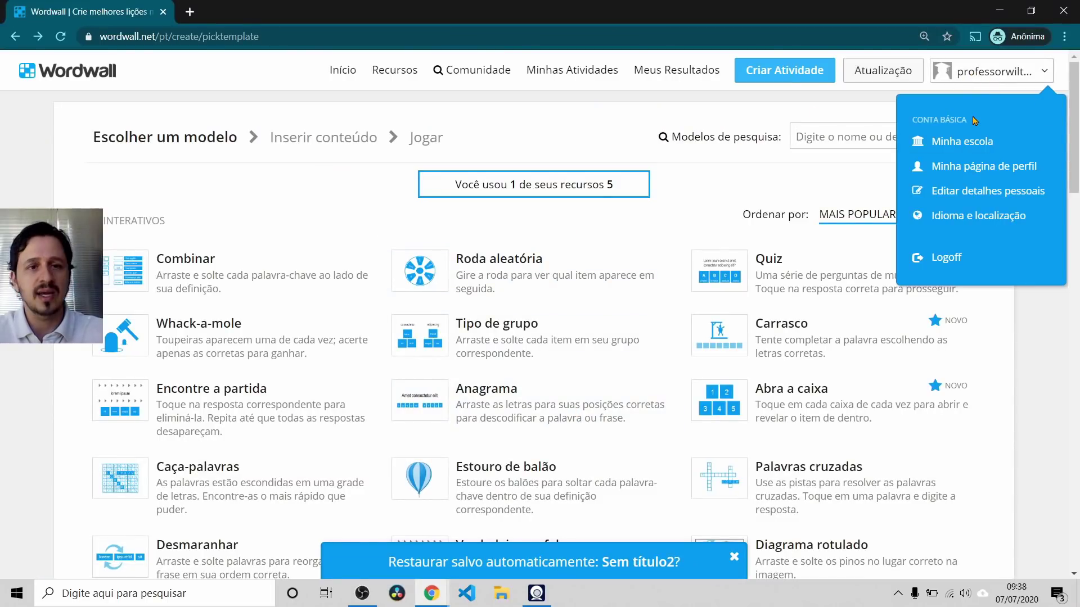
click(753, 107)
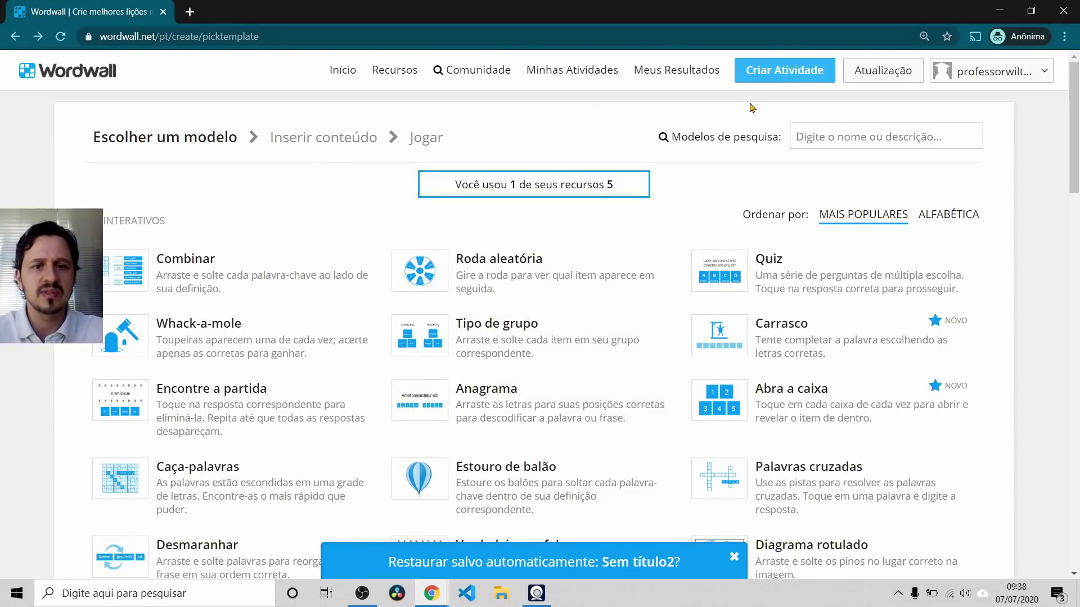
click(951, 215)
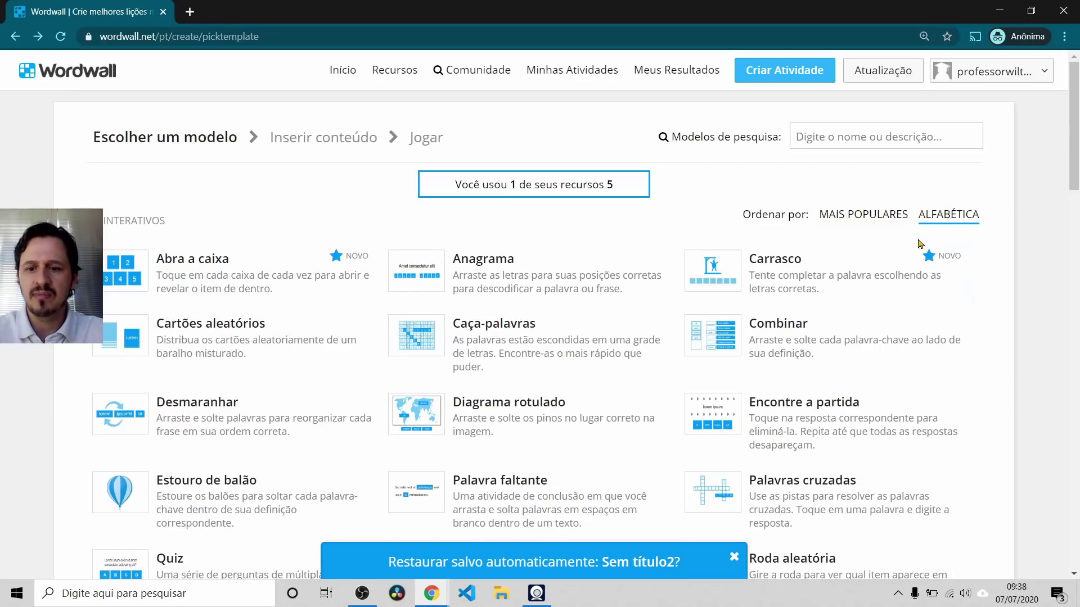
click(734, 558)
scroll(616, 440, down, 3)
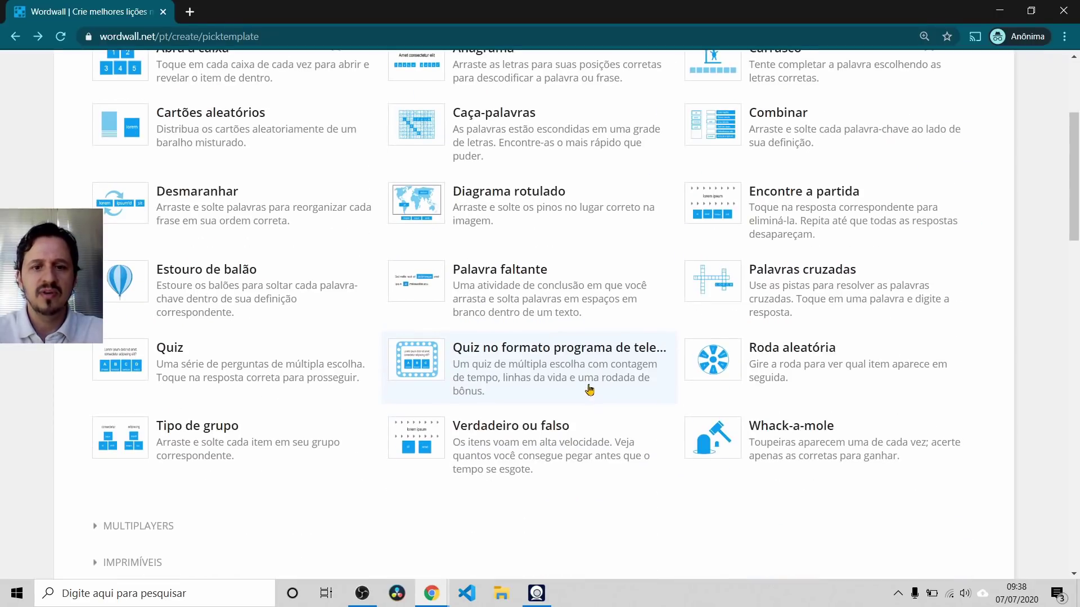
click(523, 361)
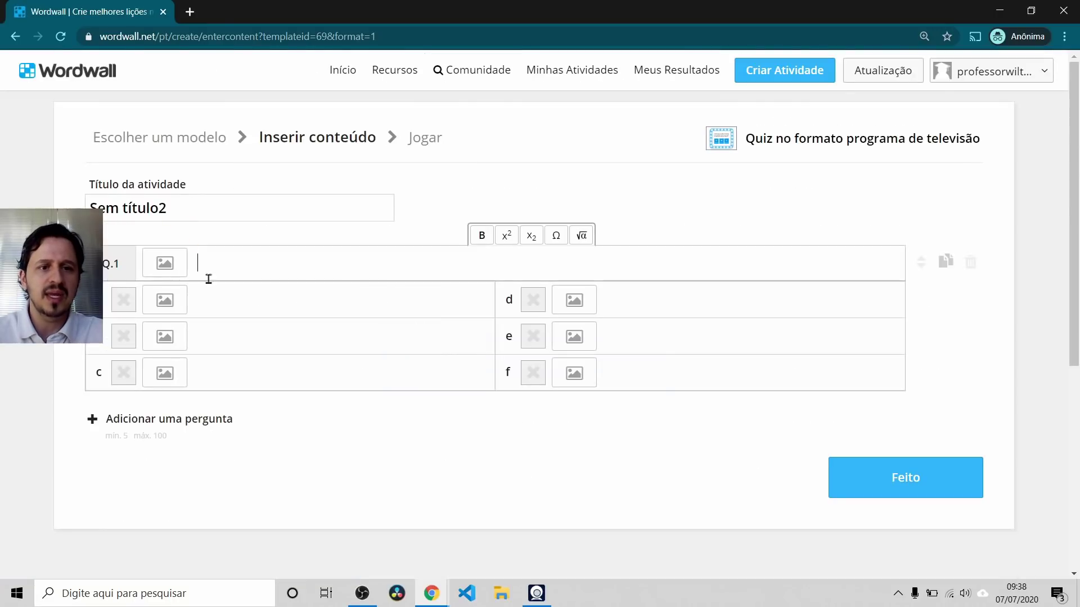
Step: Review the CSS Seletores quiz title, Q.1 text and answers b and c in the editor
key(alt+Tab)
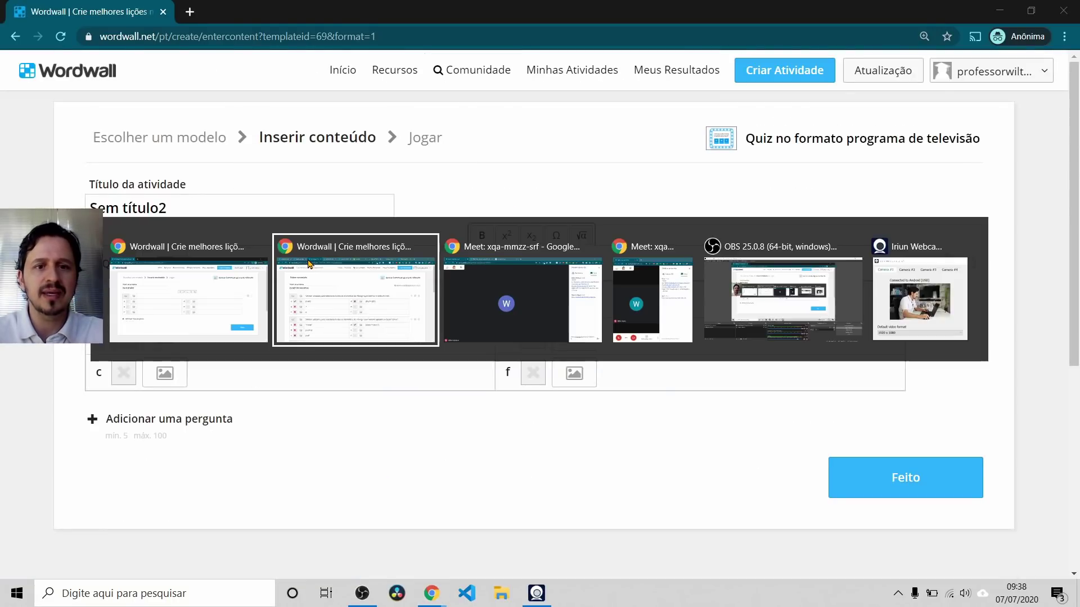
drag(245, 208, 92, 208)
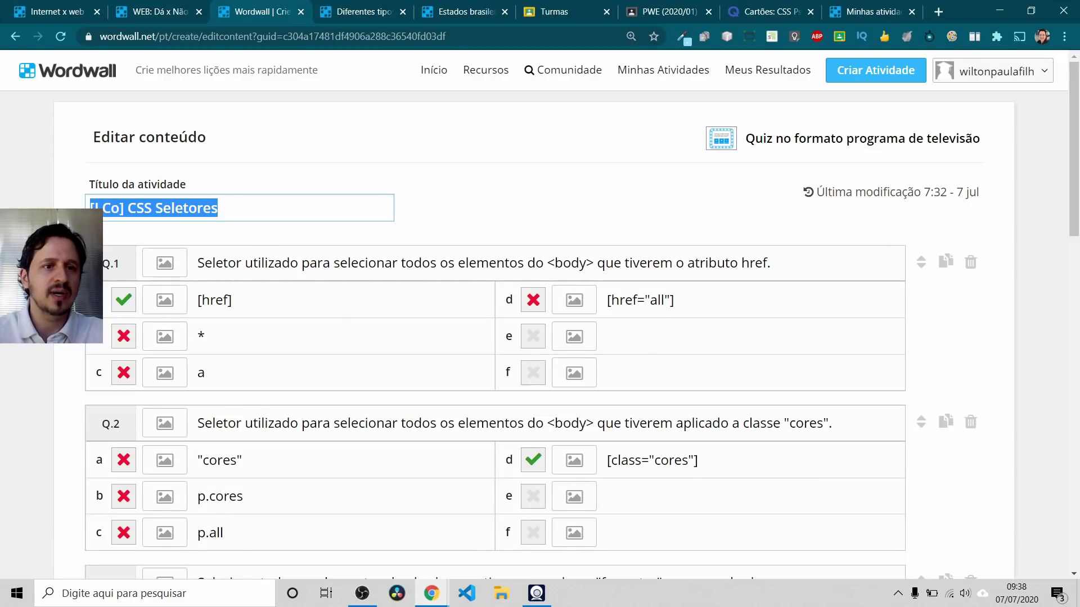
key(alt+Tab)
key(alt+Tab)
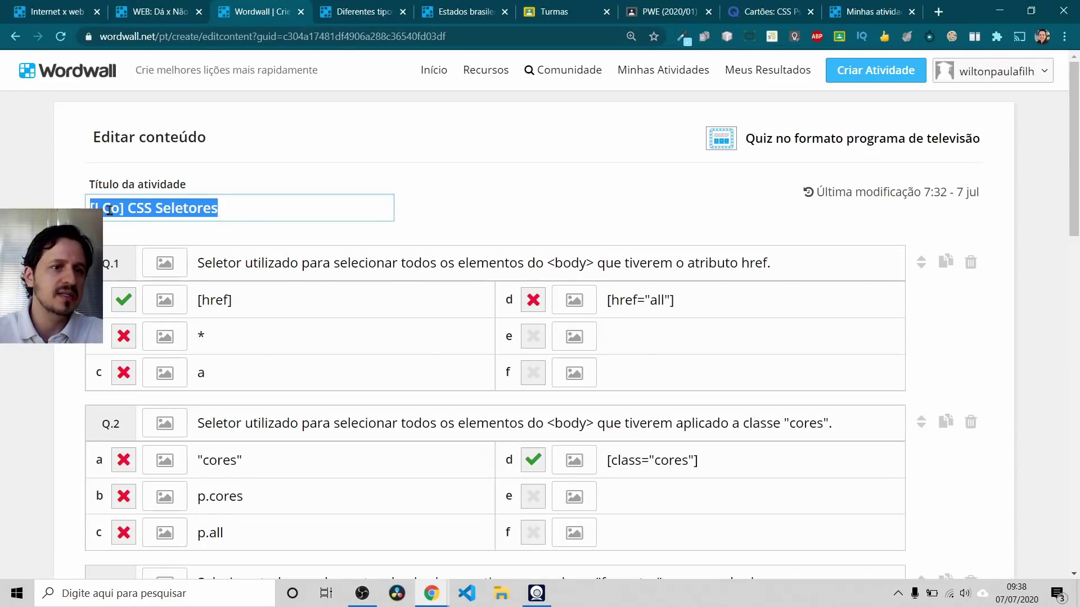
click(113, 210)
drag(127, 209, 225, 207)
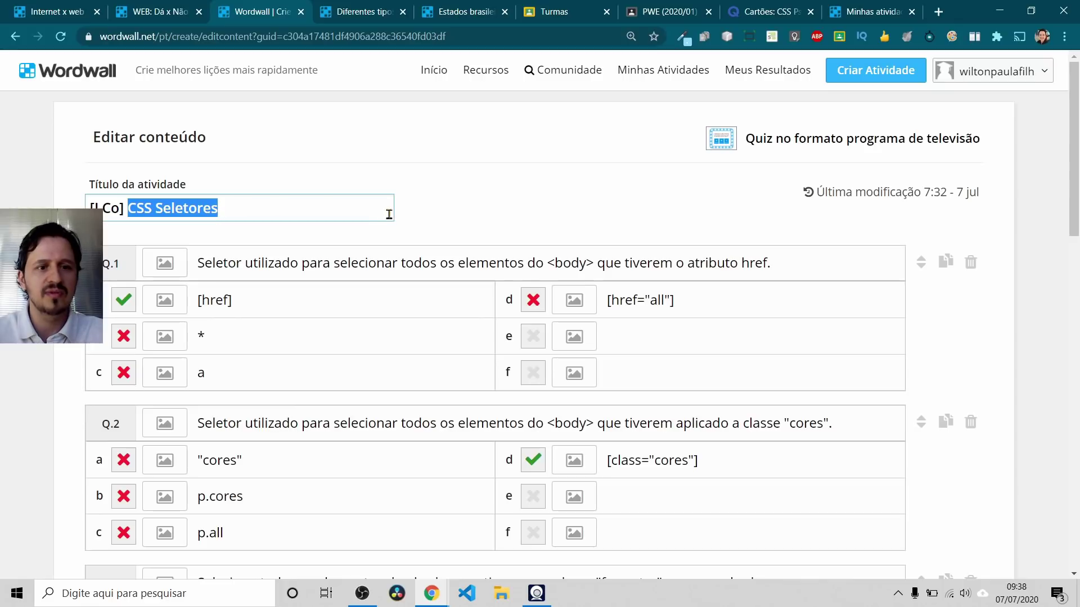
drag(211, 262, 655, 265)
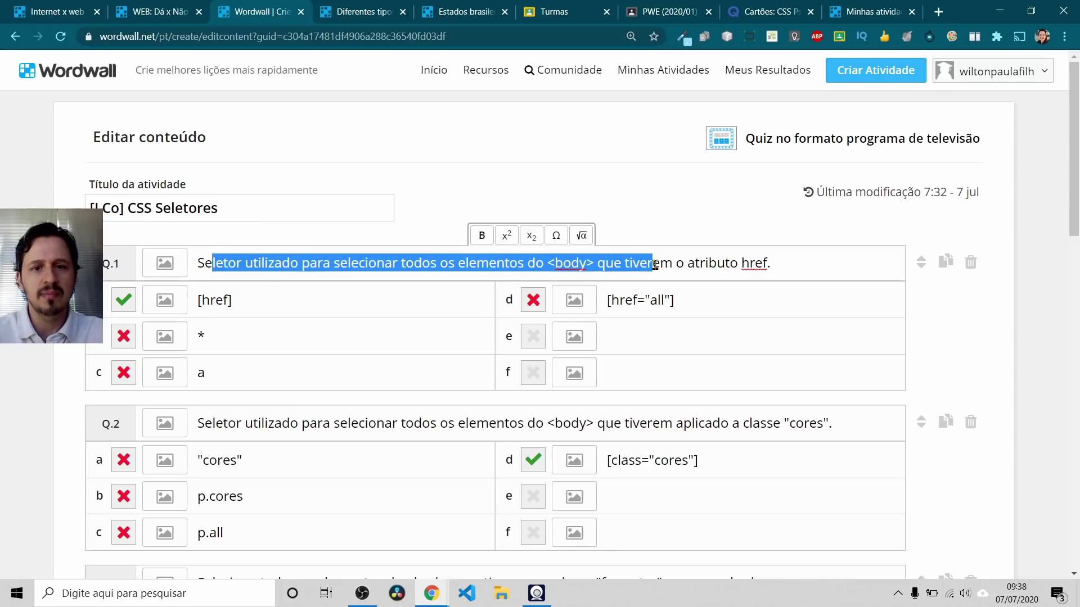
click(270, 321)
click(310, 371)
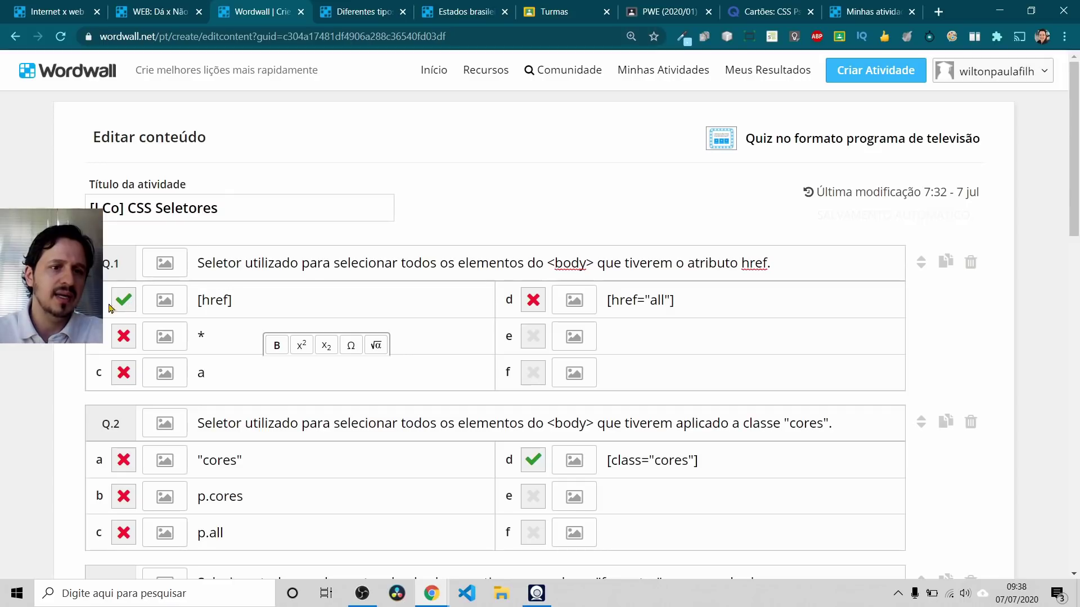
Step: Scroll through the finished quiz questions and save the CSS Seletores quiz with Feito
key(alt+Tab)
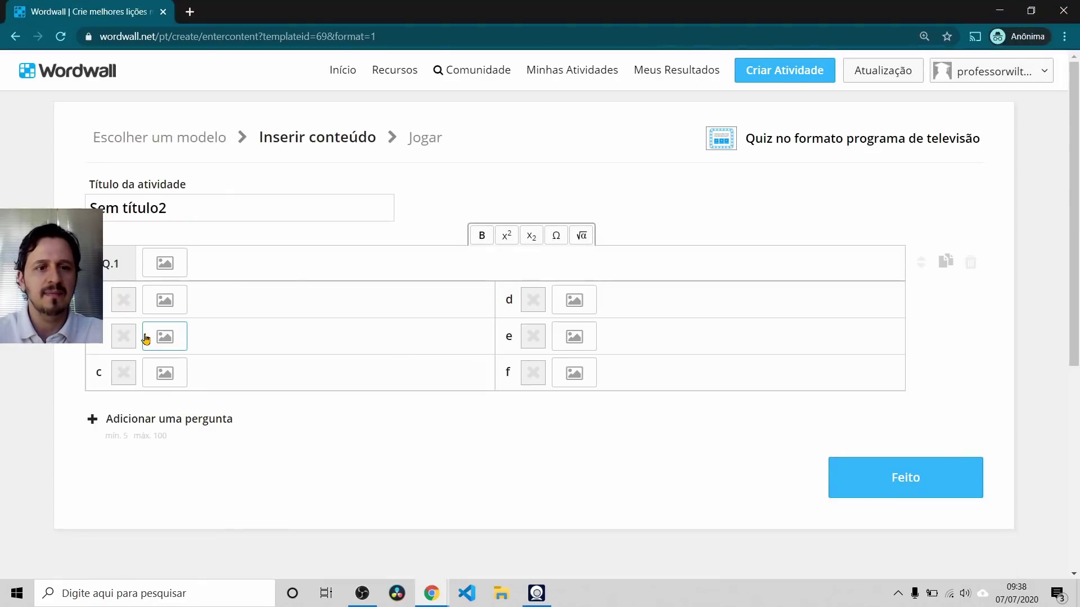
key(alt+Tab)
scroll(285, 331, down, 10)
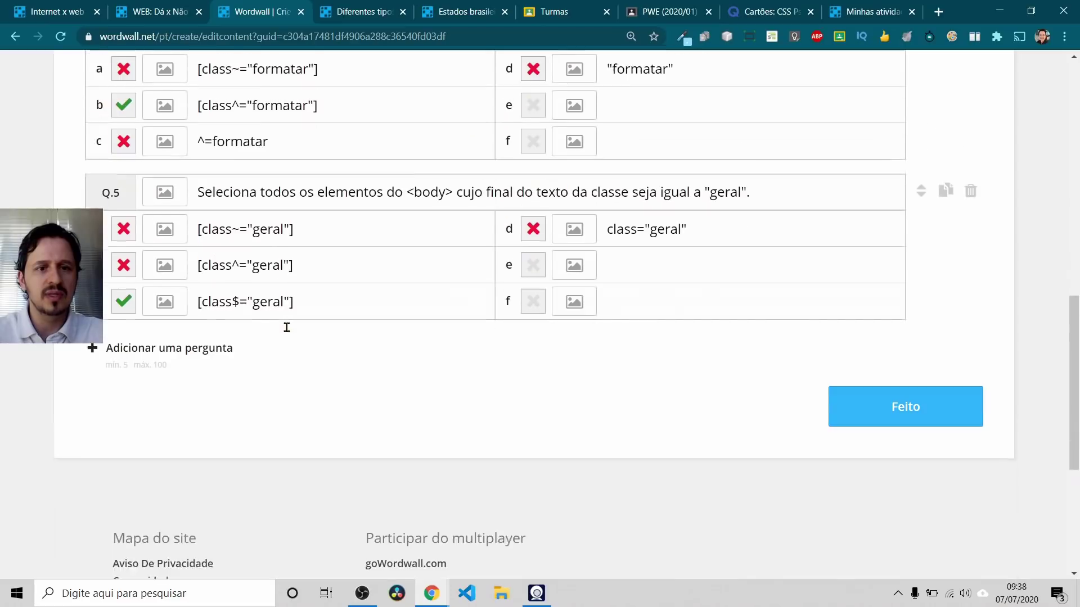
scroll(287, 331, down, 2)
scroll(287, 330, up, 15)
scroll(350, 337, down, 9)
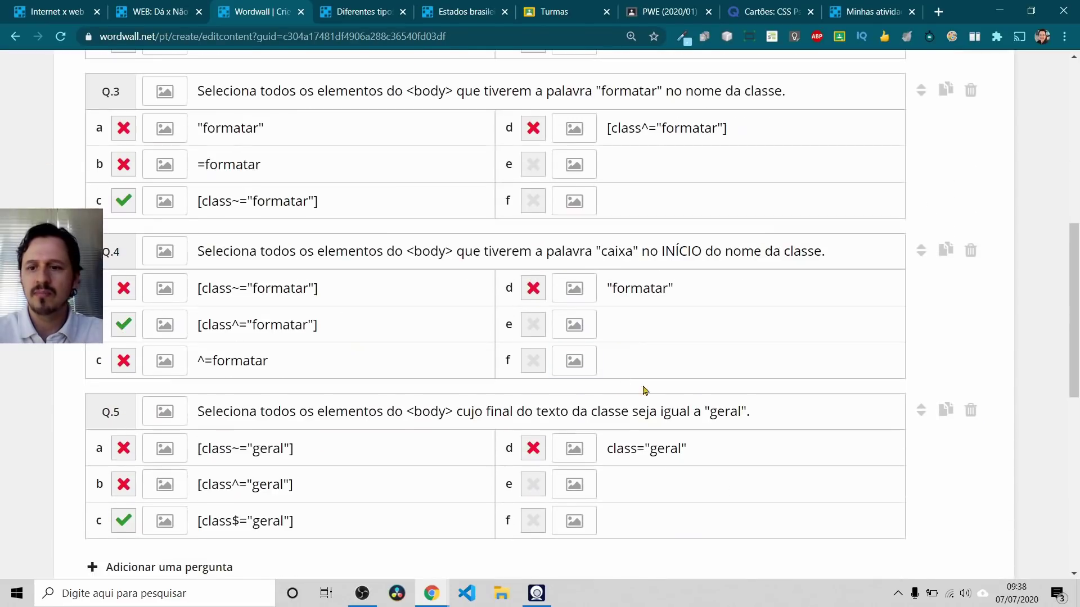
scroll(626, 378, down, 5)
click(897, 349)
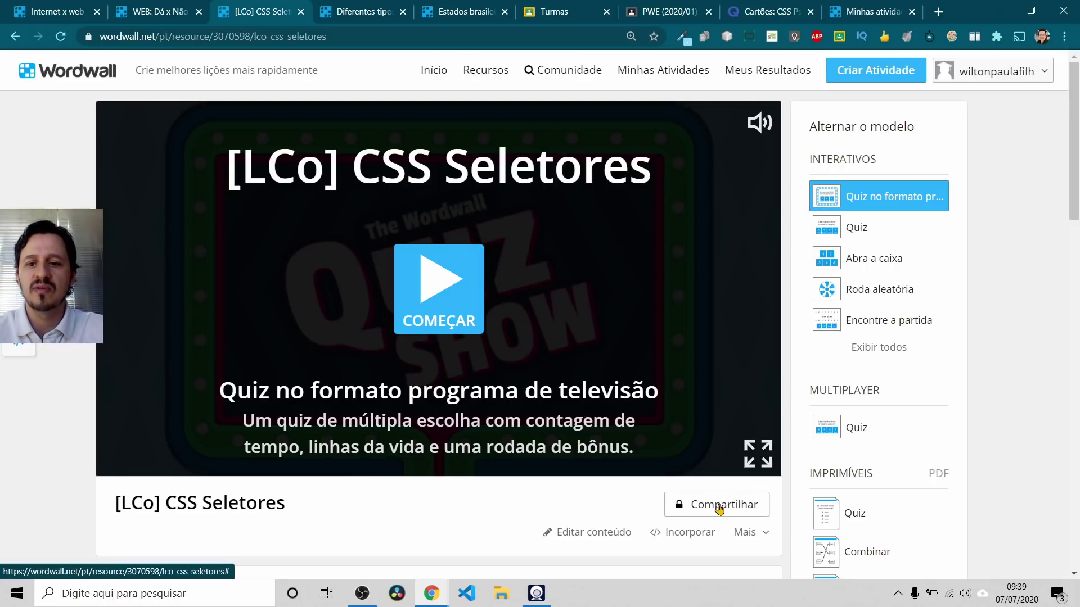
Step: Open Compartilhar > Definir atribuição for the quiz, then close it without assigning
click(718, 506)
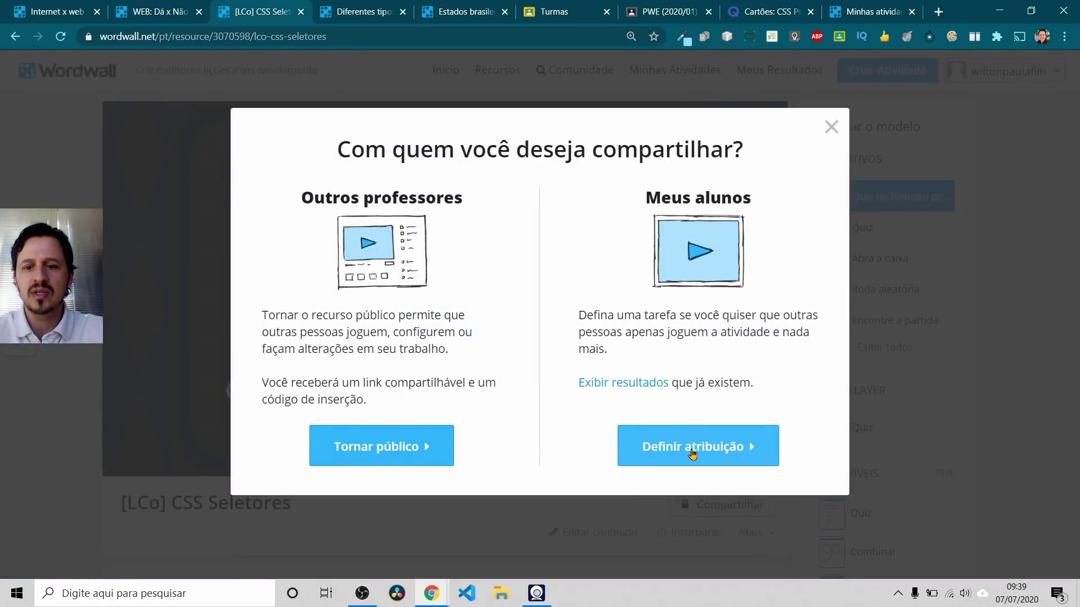
click(692, 453)
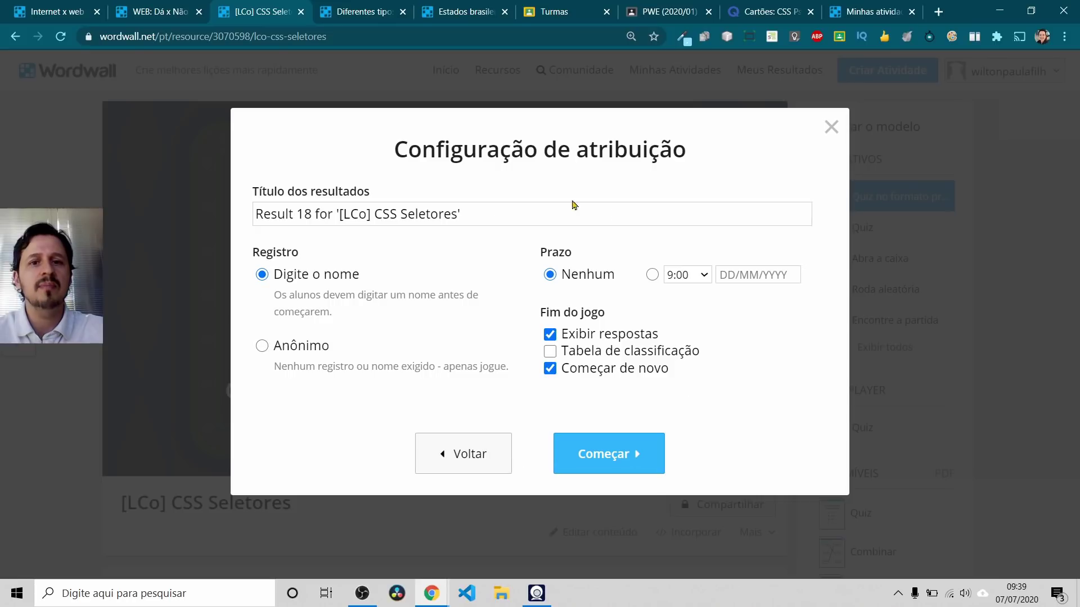
click(830, 127)
Step: Return to the templates, sort them alphabetically, and start a Palavras cruzadas activity
click(356, 16)
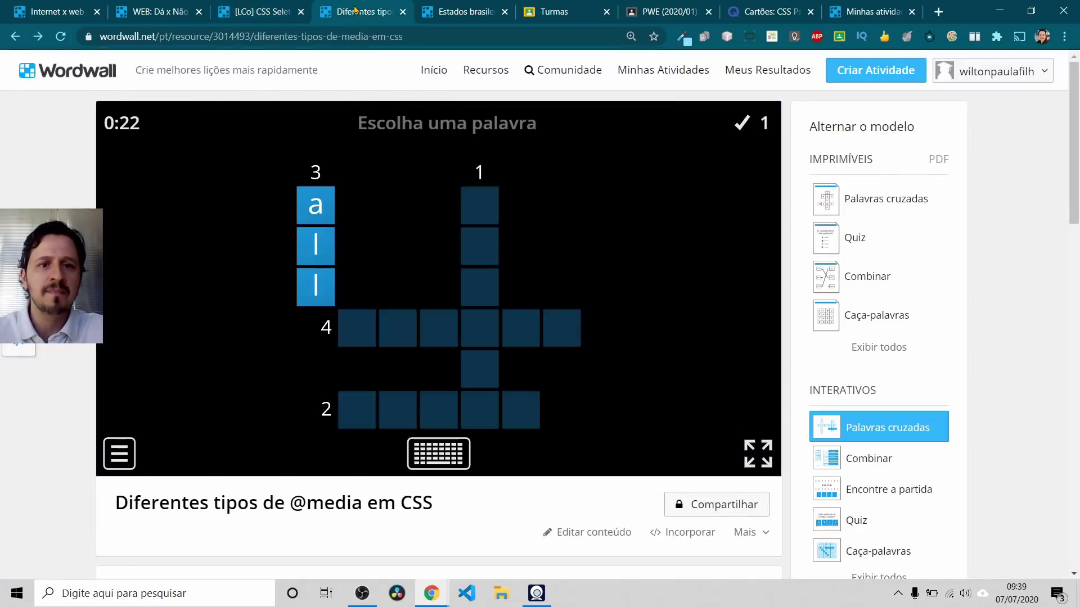
key(alt+Tab)
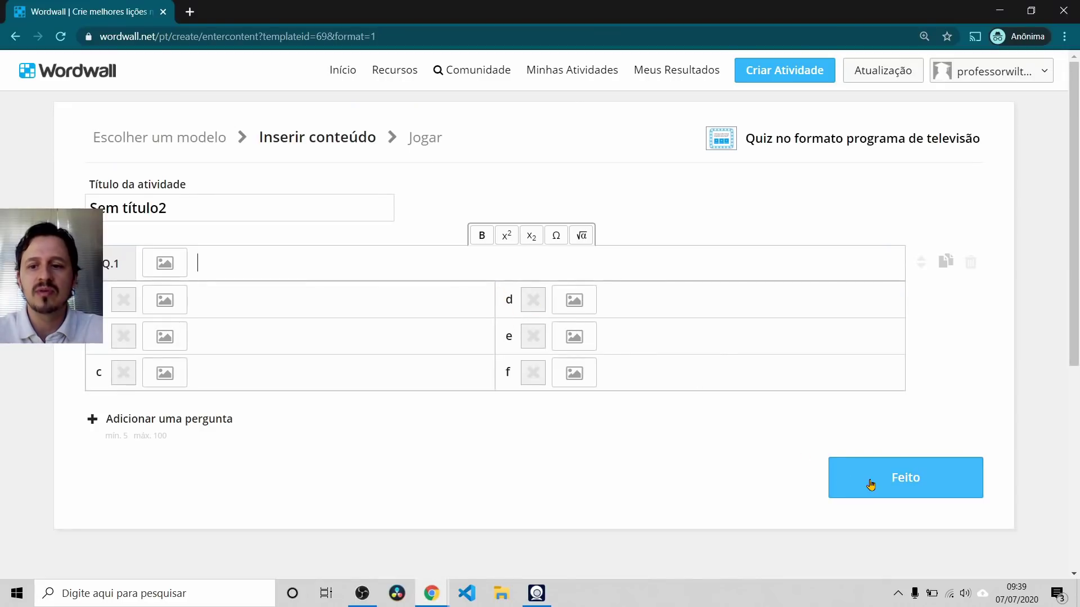
click(15, 36)
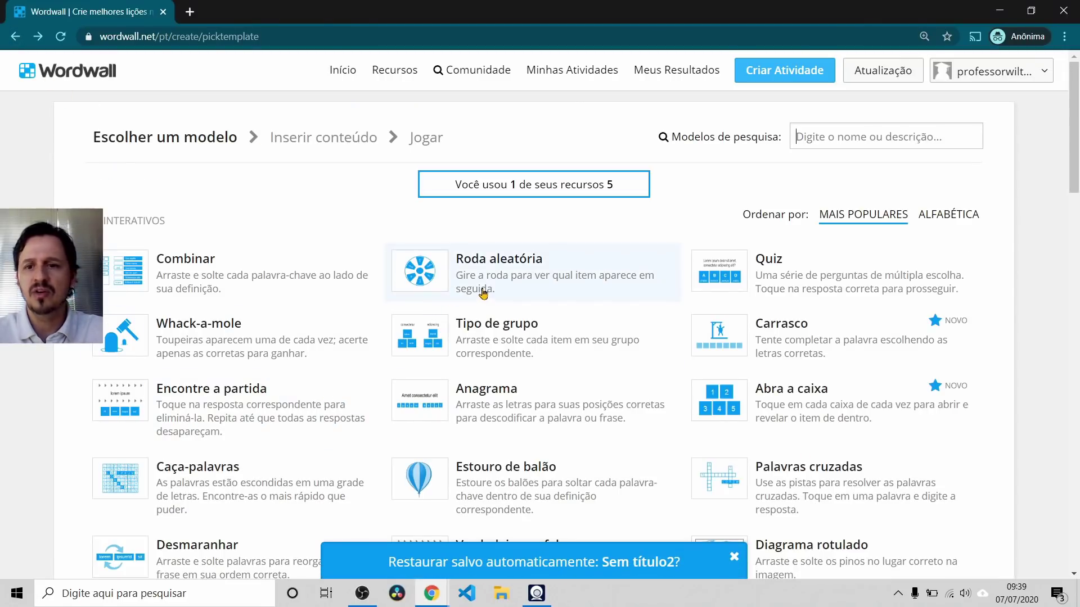
click(957, 216)
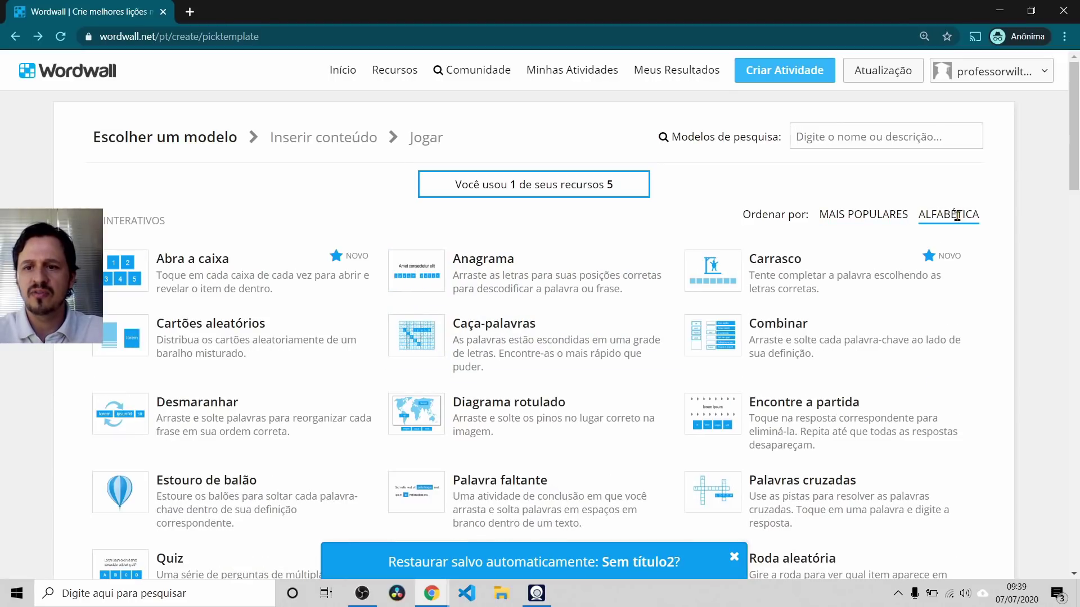
scroll(704, 342, down, 2)
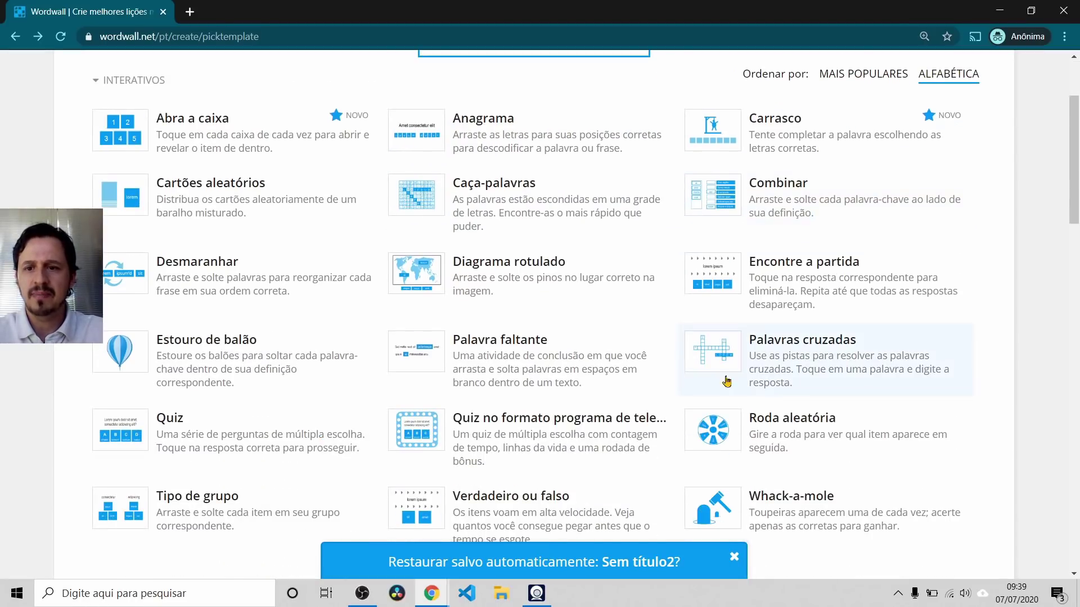
click(819, 350)
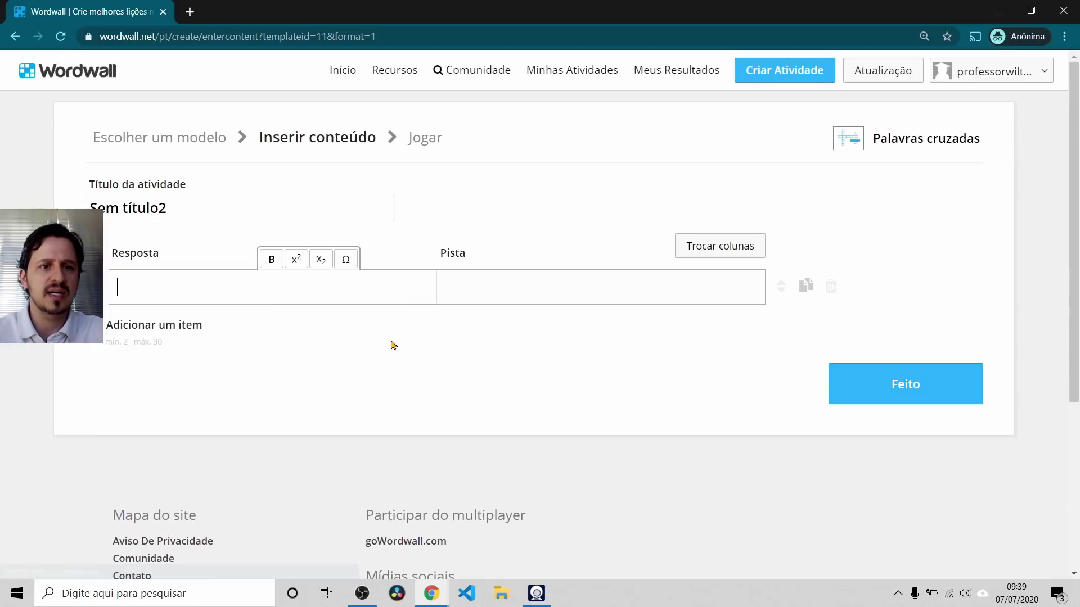
key(alt+Tab)
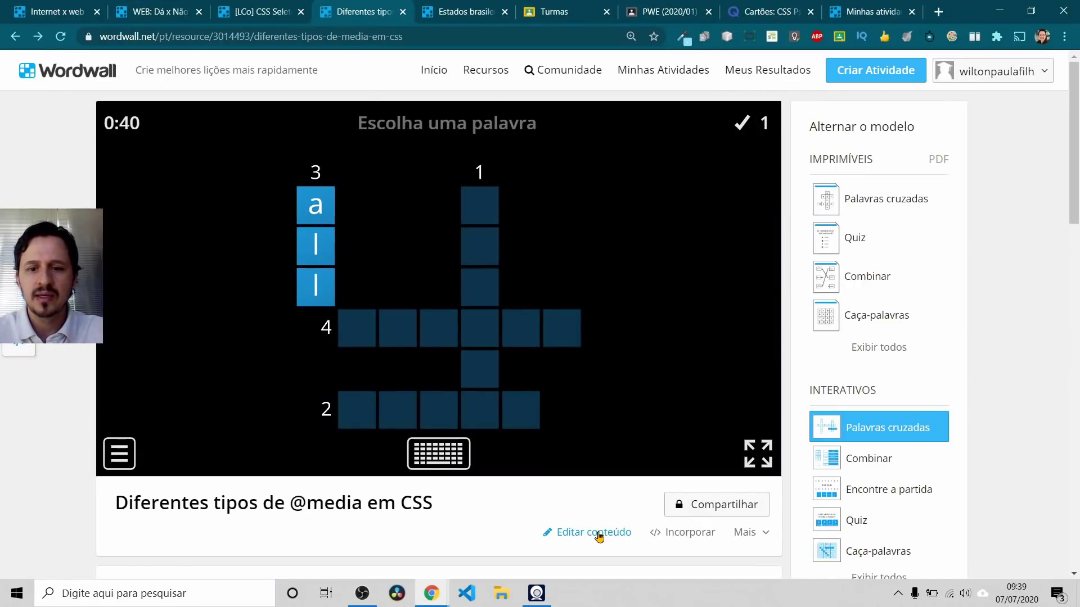
click(598, 534)
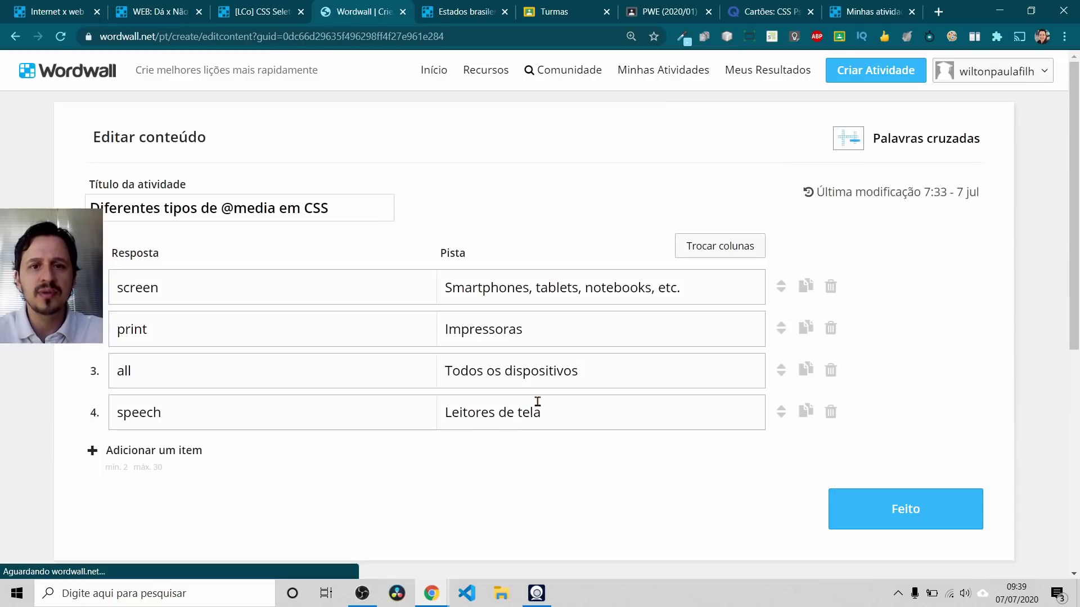
drag(355, 210, 77, 208)
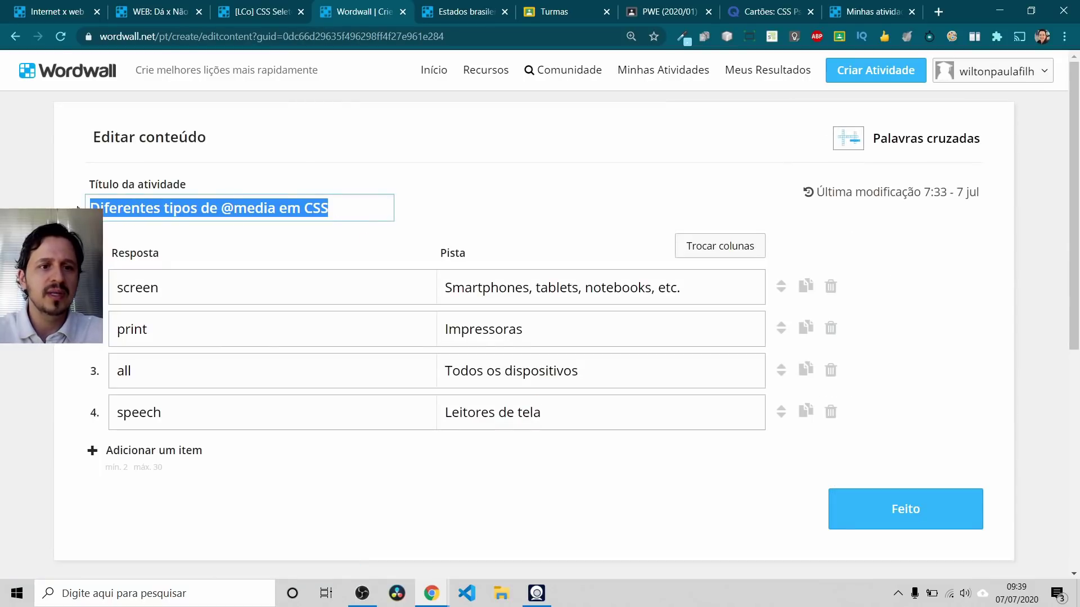
click(200, 294)
drag(446, 291, 684, 295)
click(498, 287)
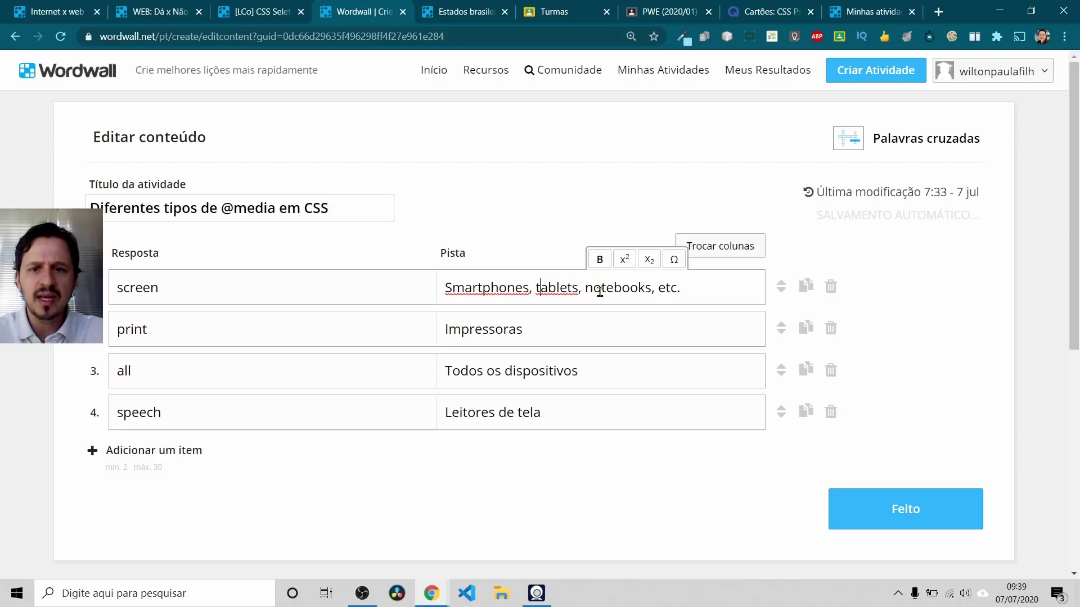
double_click(192, 287)
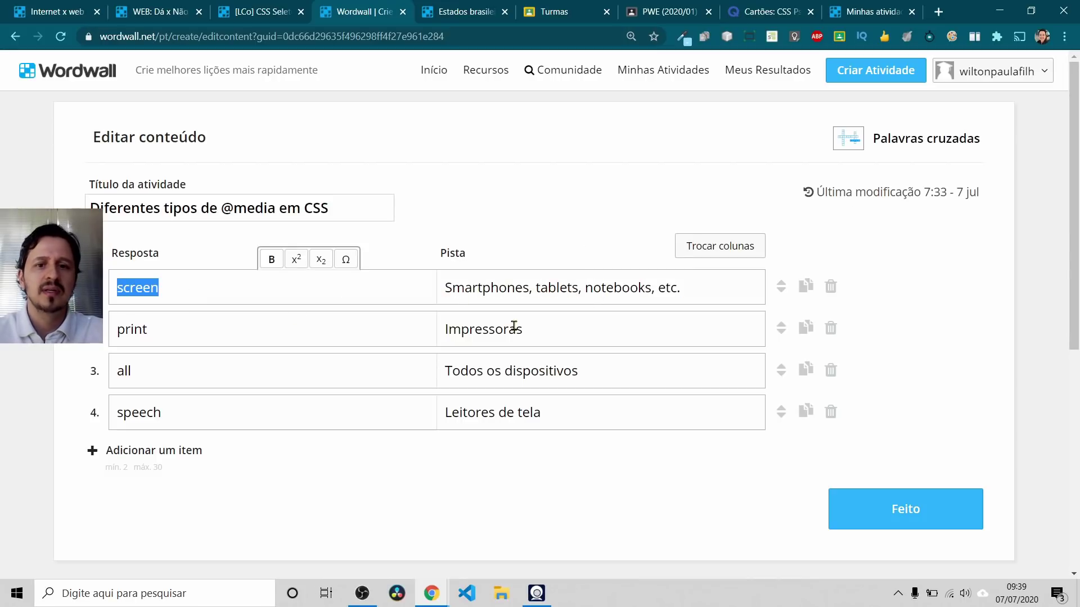
Step: Step through the Impressoras clue and remaining answer words, then save the crossword with Feito
click(488, 328)
click(201, 337)
click(200, 365)
click(180, 295)
click(179, 325)
click(185, 403)
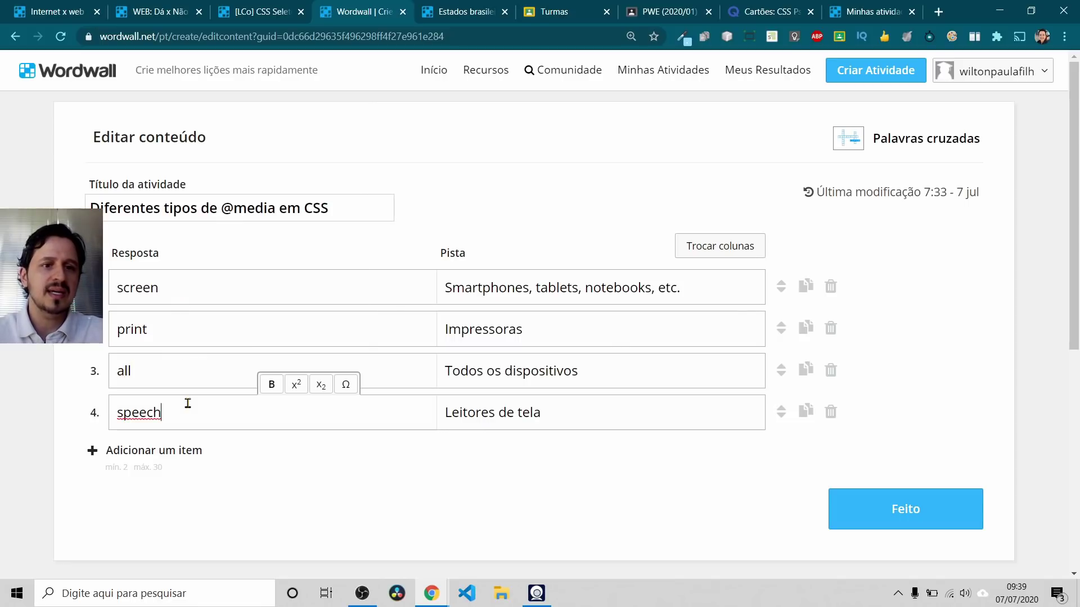
key(alt+Tab)
key(Escape)
click(877, 527)
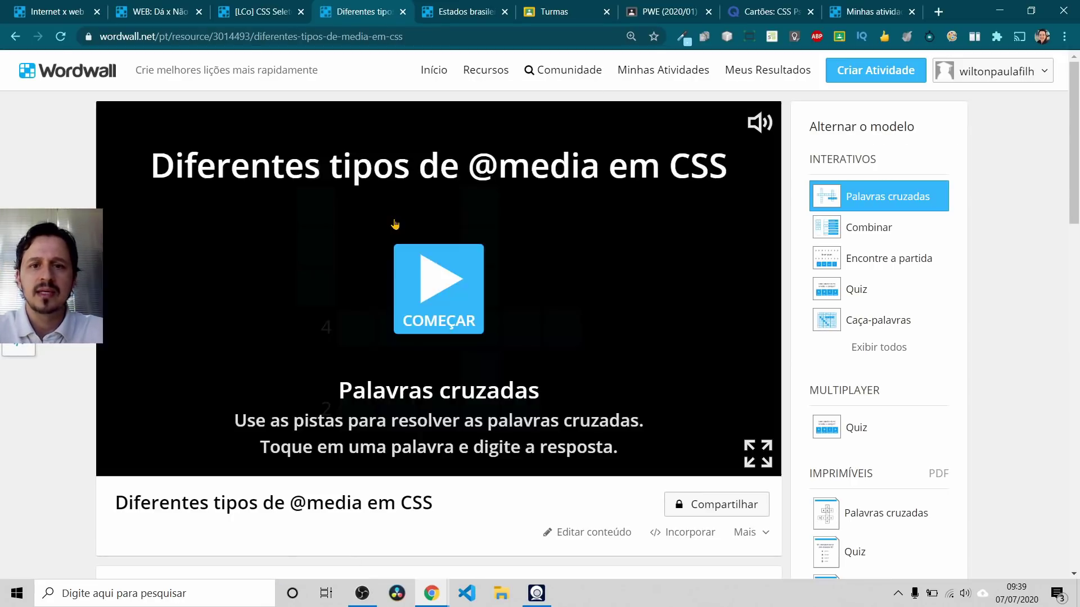
Step: Play the crossword and Estados brasileiros games, then open the [LCo] CSS Pseudo-elementos activity
click(439, 292)
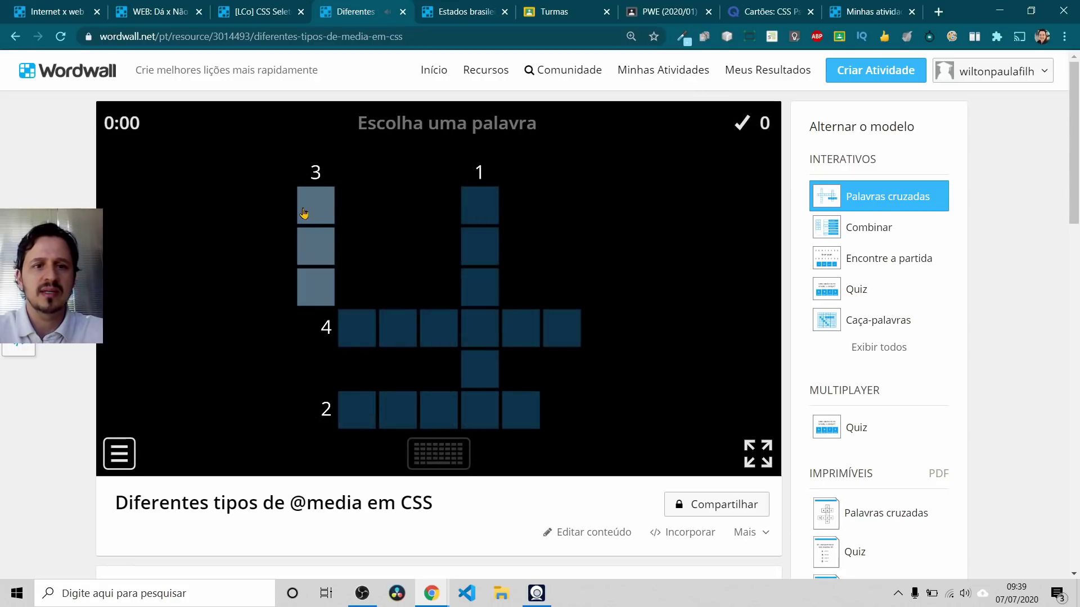
click(316, 213)
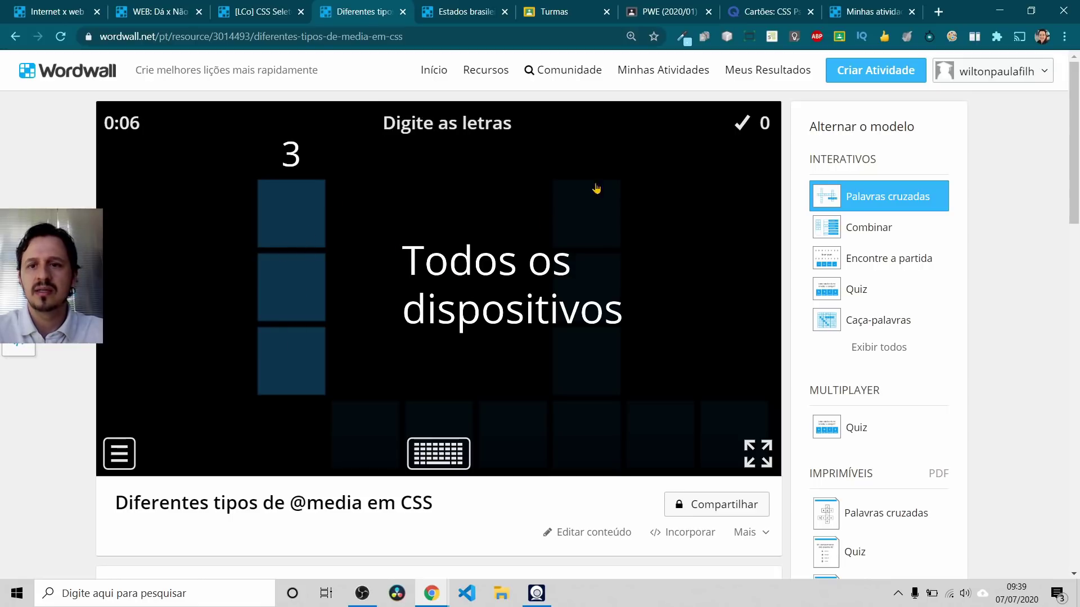
click(447, 8)
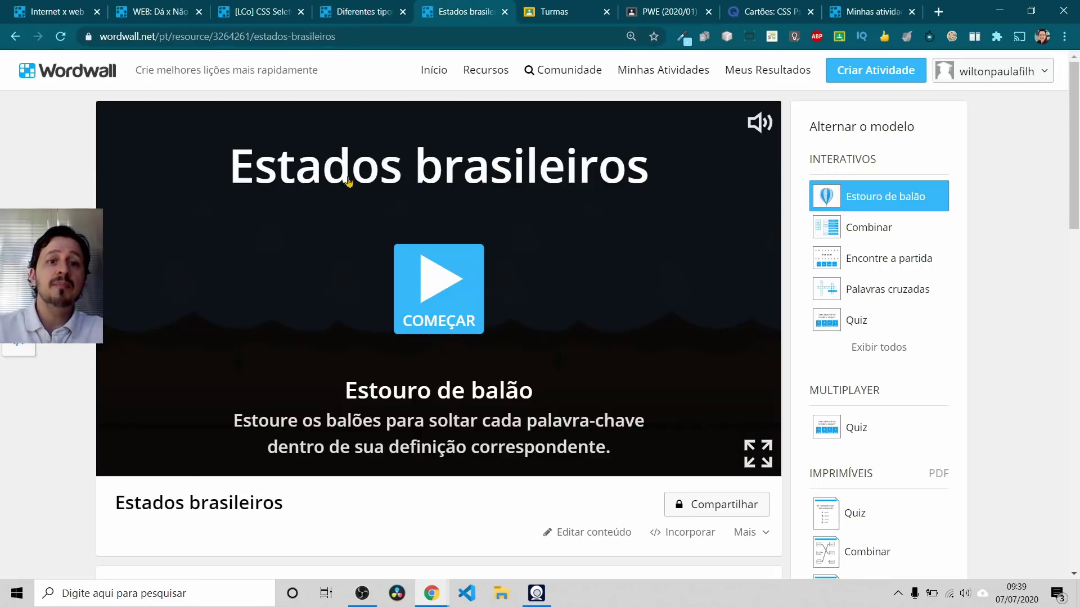
click(433, 306)
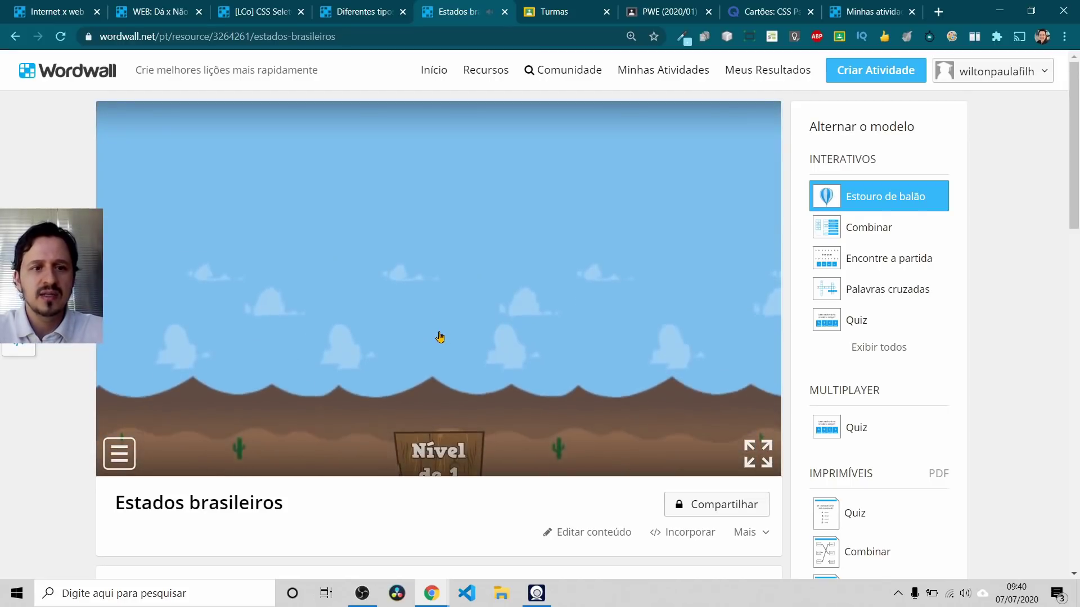
click(15, 36)
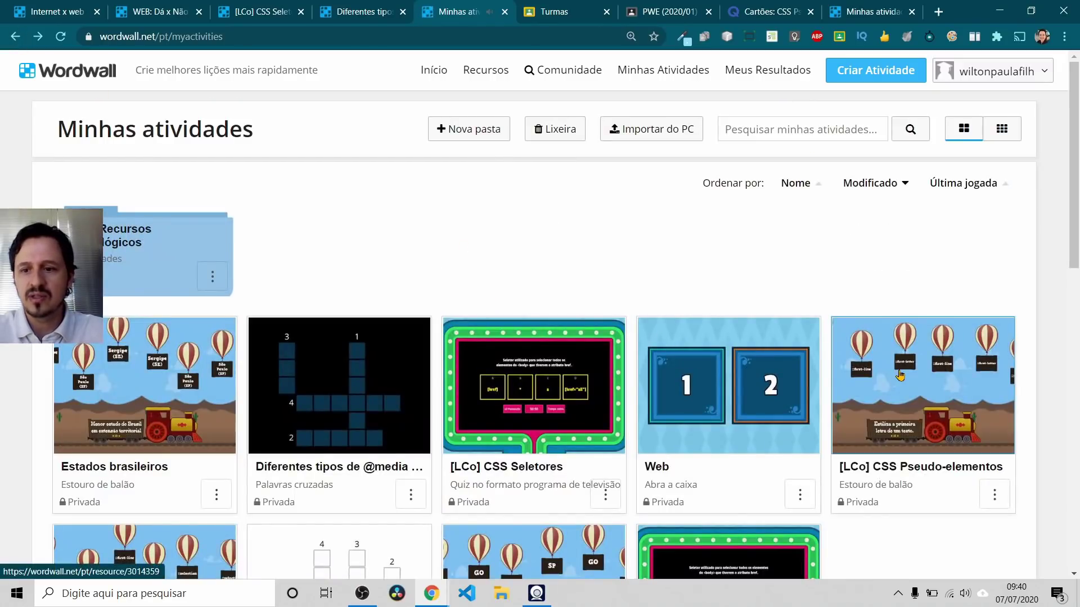
click(895, 372)
Step: Sort the templates ALFABÉTICA and start a new Estouro de balão activity
key(alt+Tab)
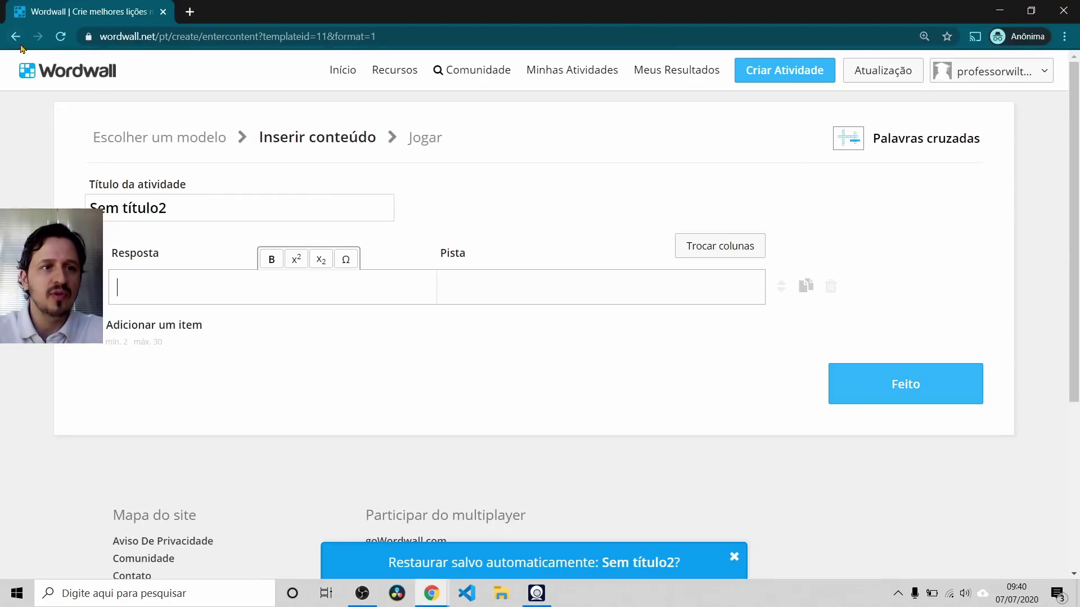
click(16, 36)
scroll(264, 284, down, 4)
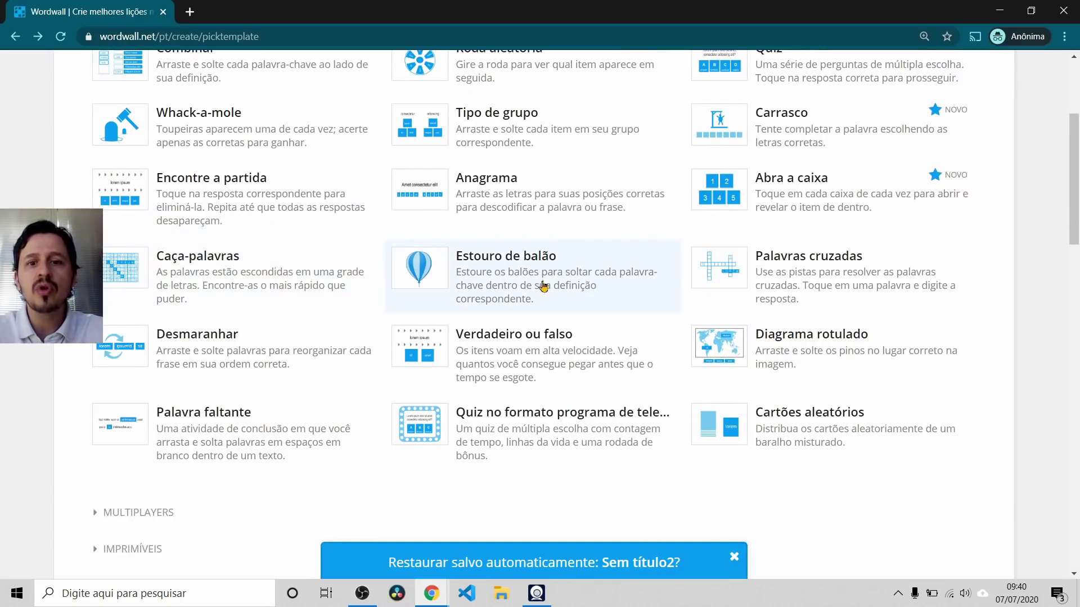
scroll(760, 270, up, 4)
click(941, 216)
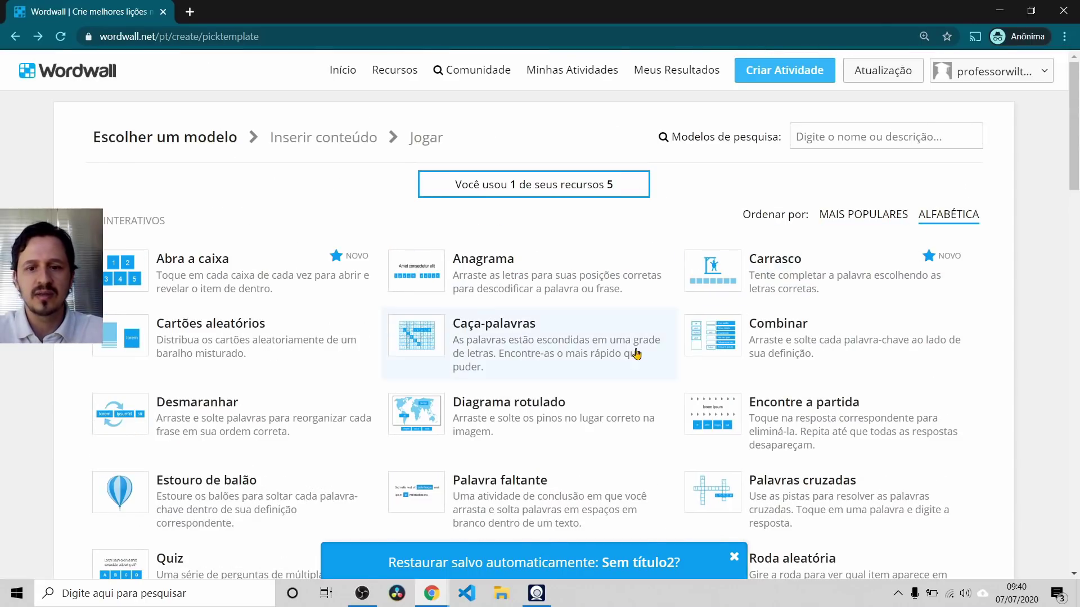
scroll(643, 349, down, 3)
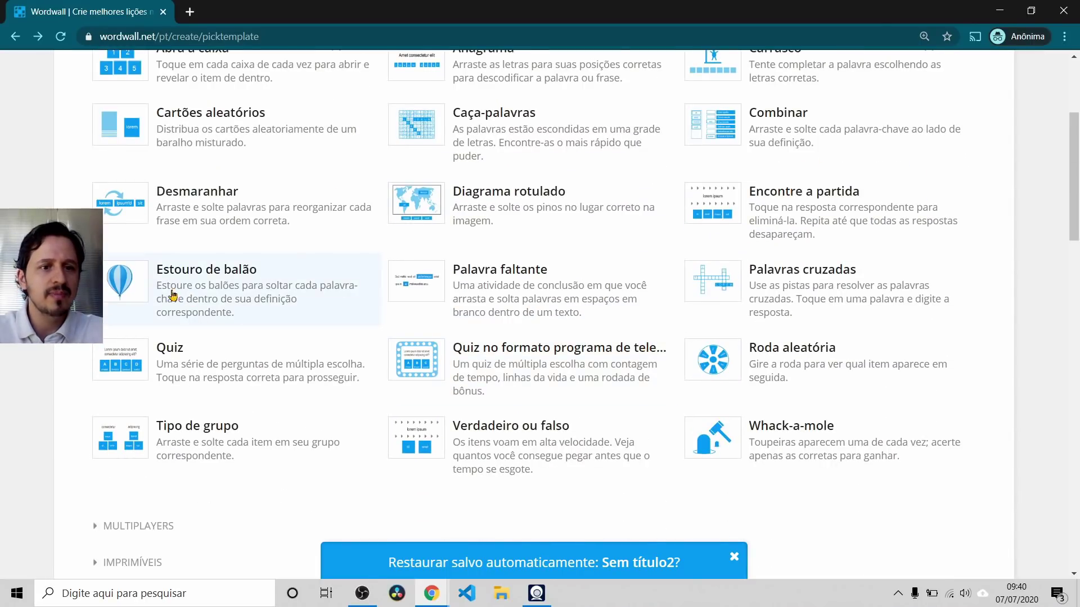
click(188, 277)
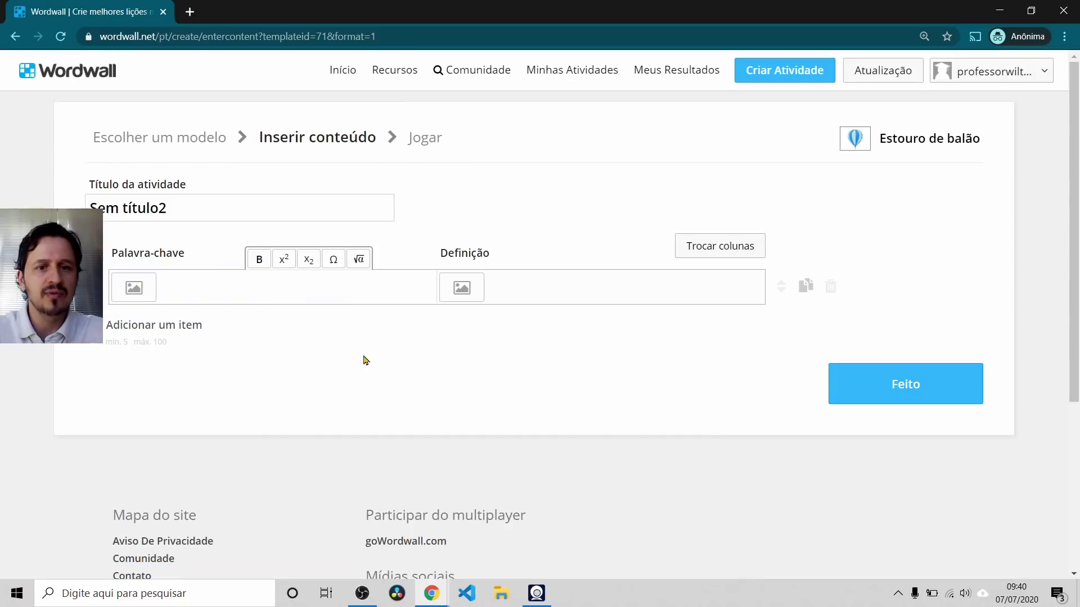
Step: Open the CSS Pseudo-elementos activity's content for editing and select its title
key(alt+Tab)
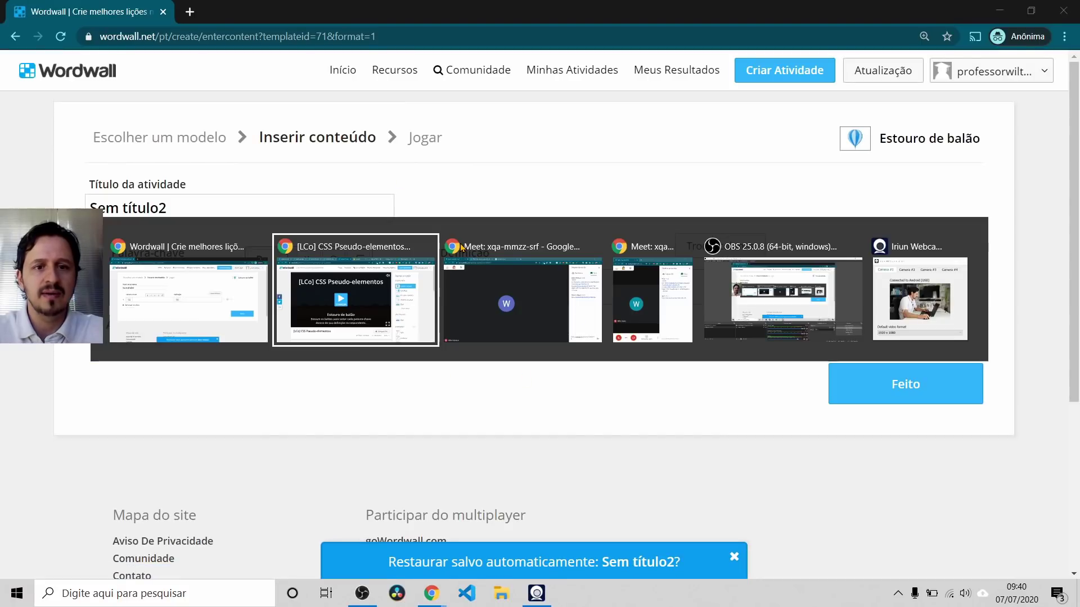
click(578, 534)
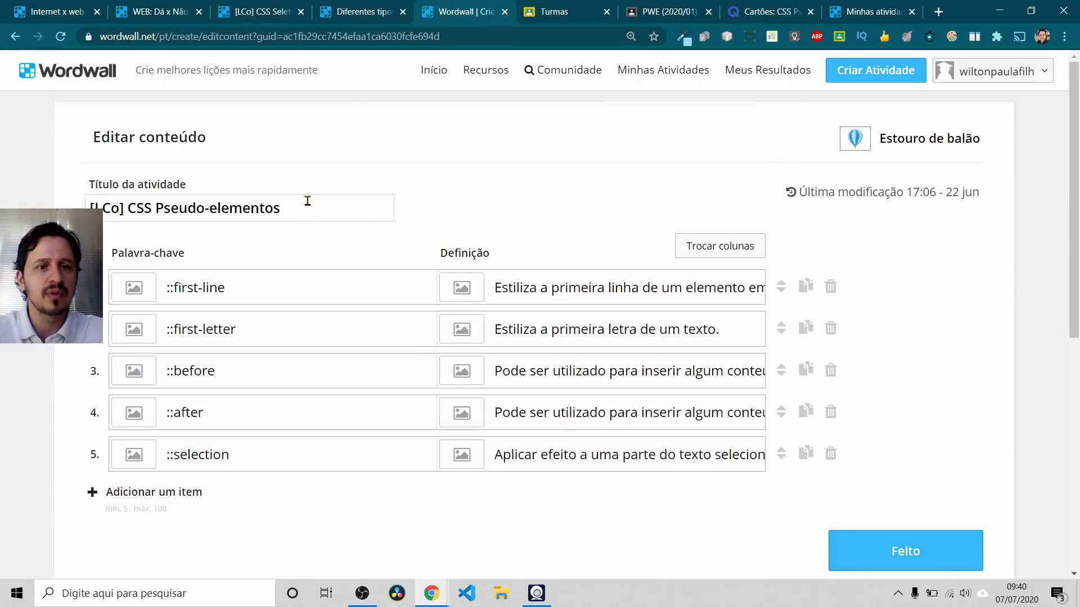
drag(308, 201, 90, 206)
key(alt+Tab)
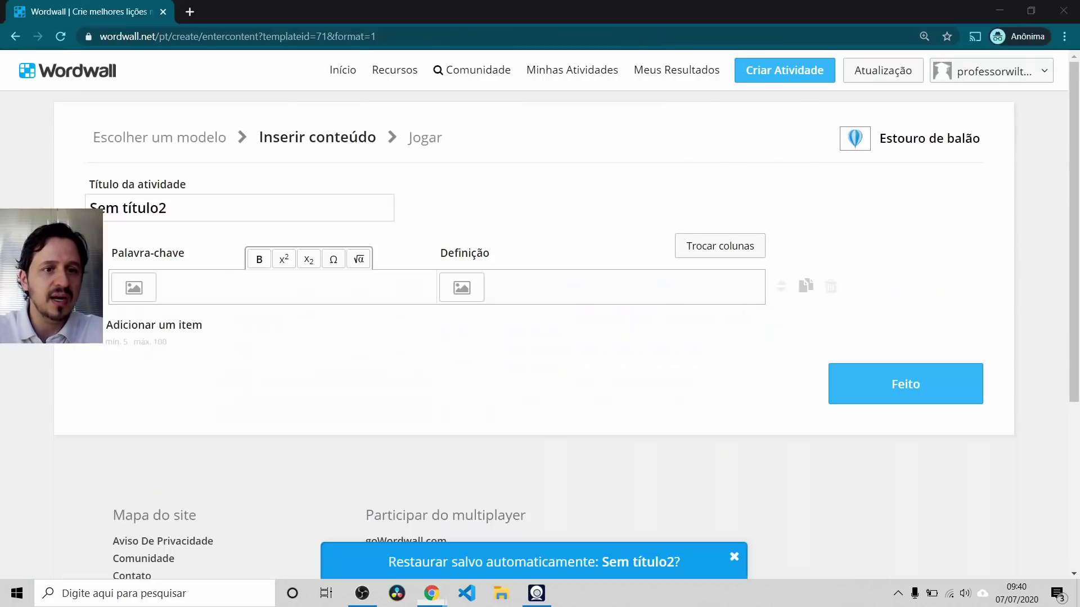
key(alt+Tab)
Step: Inspect the ::first-line and ::first-letter keywords and their definitions, then save with Feito
drag(260, 282, 172, 285)
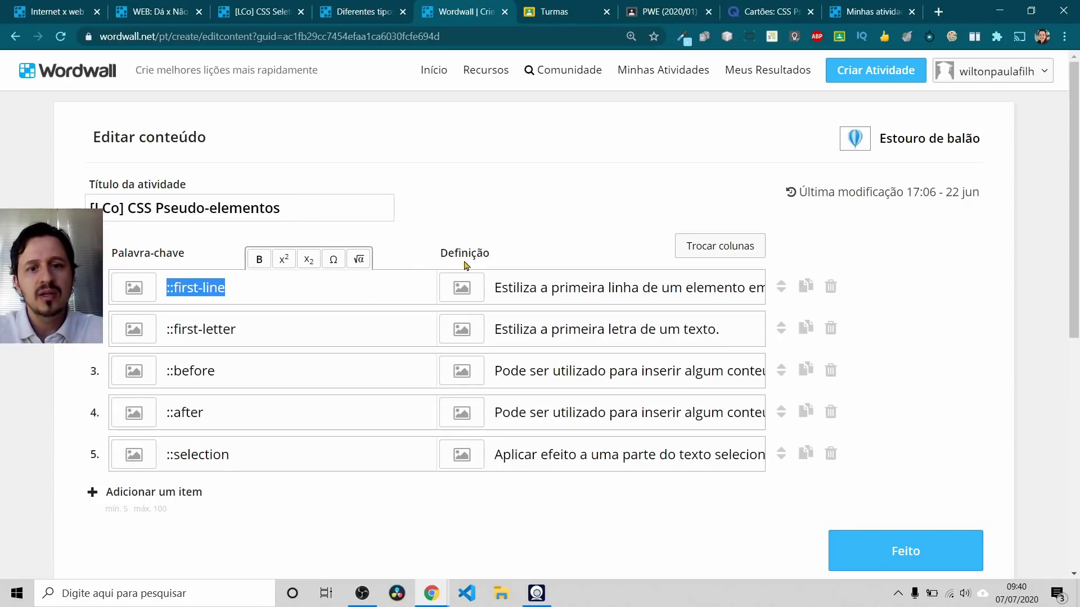
drag(501, 288, 702, 290)
drag(580, 289, 745, 292)
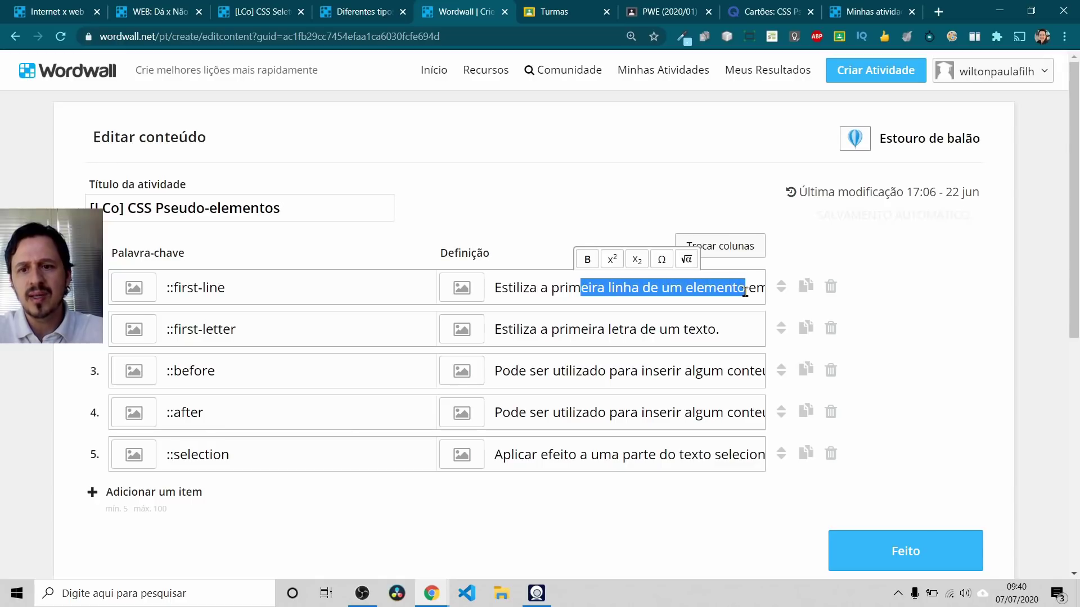
drag(248, 292, 152, 298)
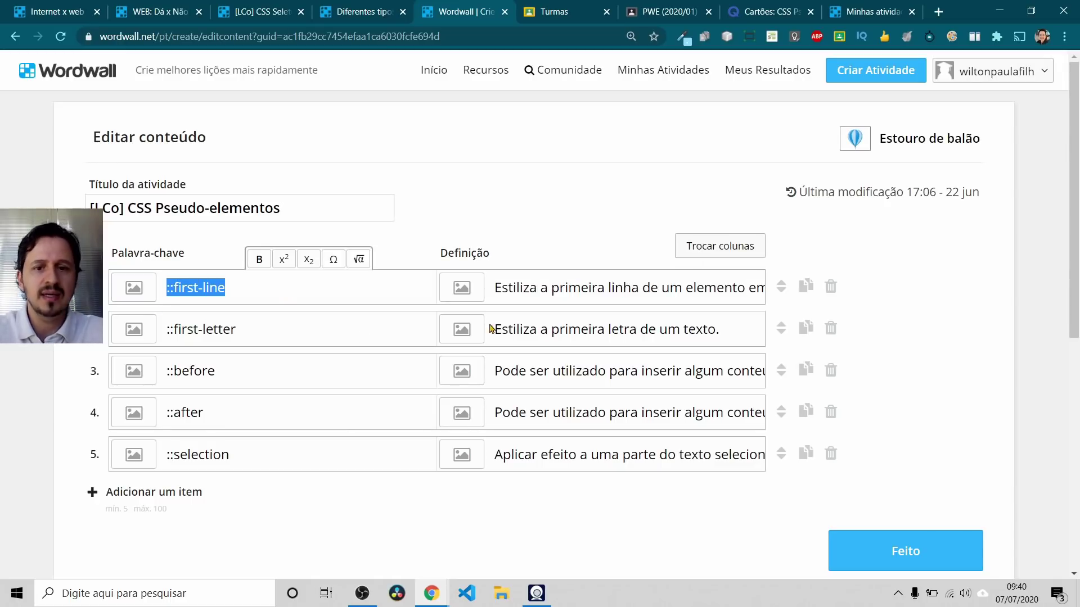
click(560, 329)
drag(325, 333, 145, 328)
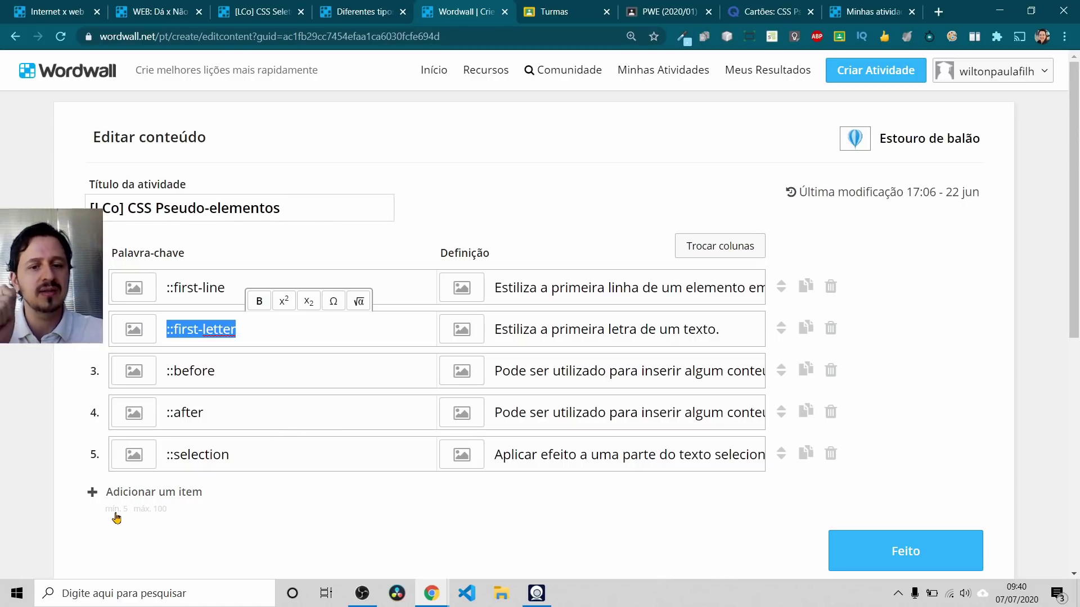
click(871, 554)
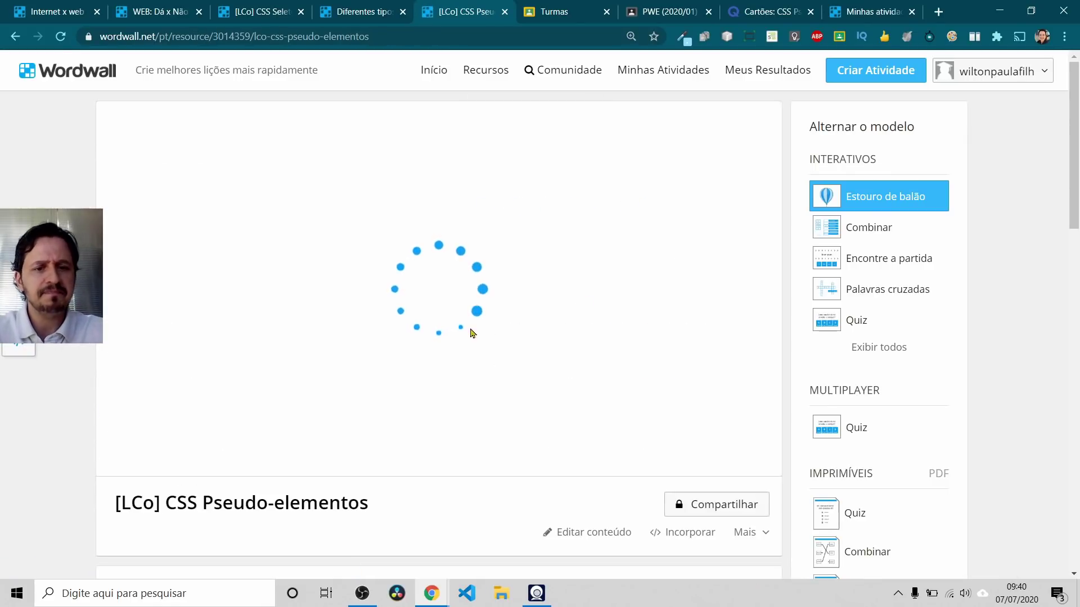
Step: Move the Velocidade slider to 4 and back to 5, then apply the options to this activity
scroll(246, 403, down, 5)
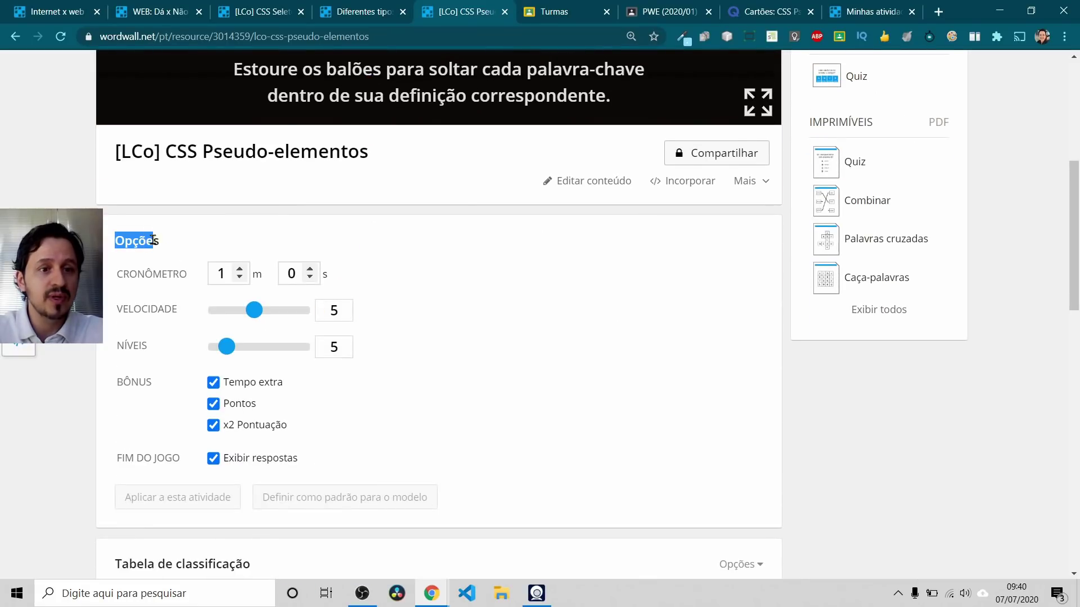
drag(123, 274, 162, 274)
scroll(331, 281, up, 1)
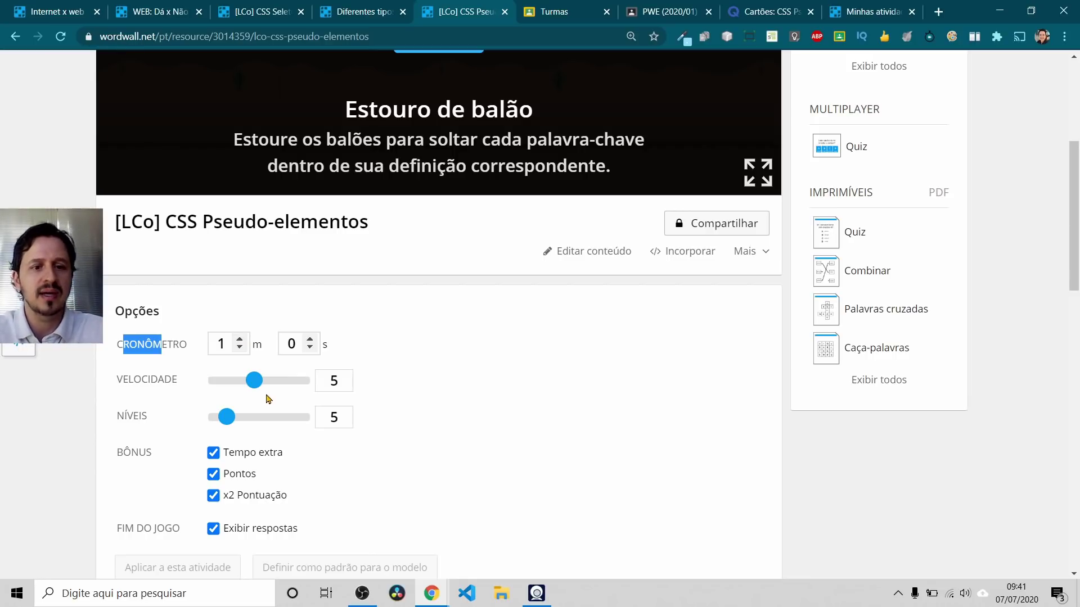
mouse_move(256, 391)
mouse_down()
mouse_move(225, 388)
mouse_move(257, 387)
mouse_move(246, 385)
mouse_up()
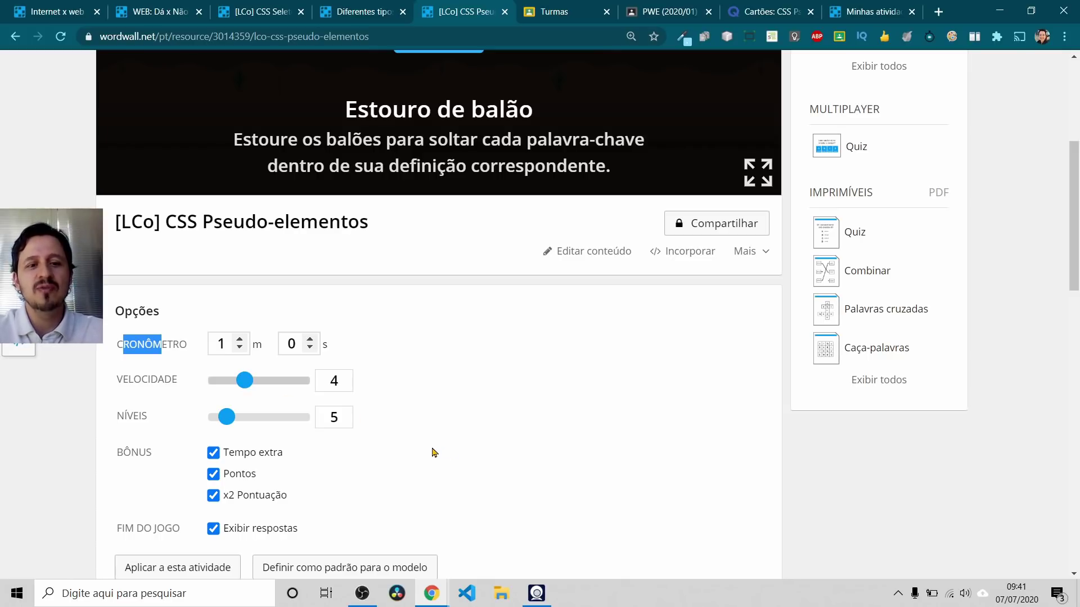
drag(245, 385, 255, 385)
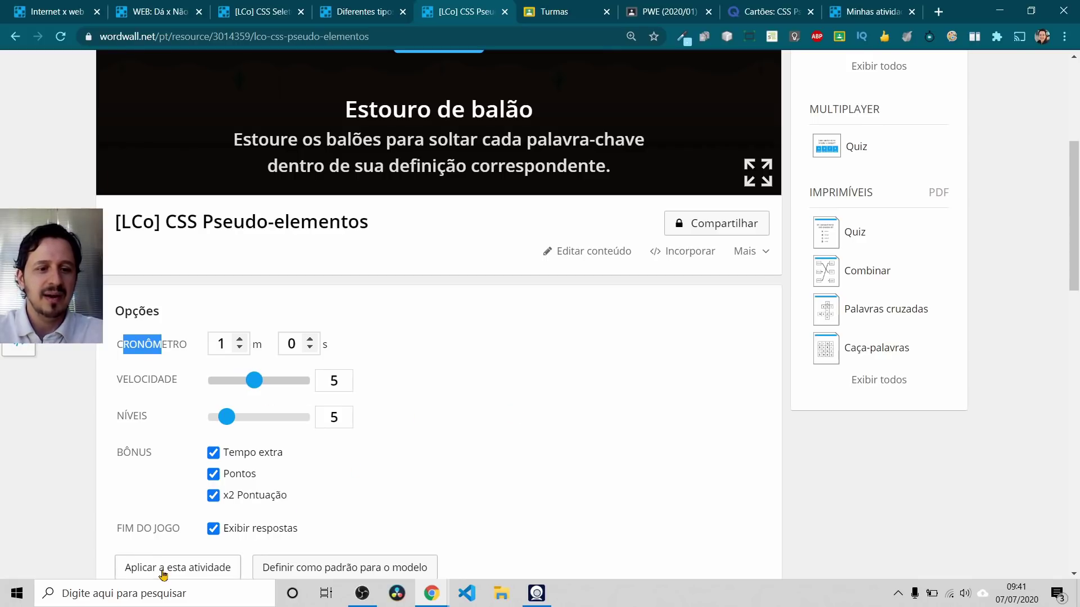
scroll(246, 439, down, 3)
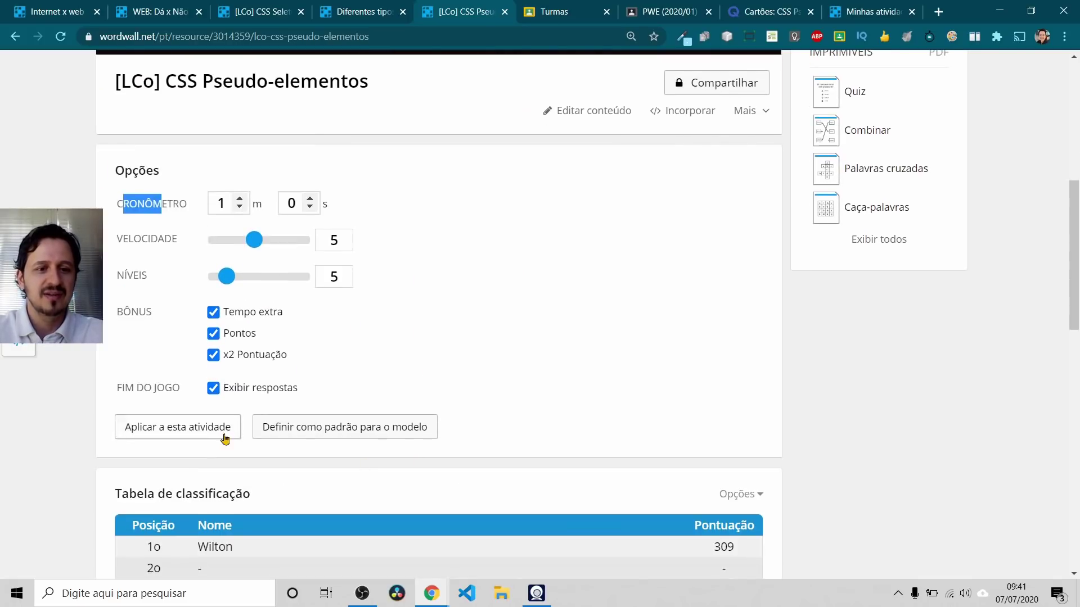
click(215, 432)
Step: Start the balloon game and pop the ::after and ::selection balloons onto their definitions
click(454, 284)
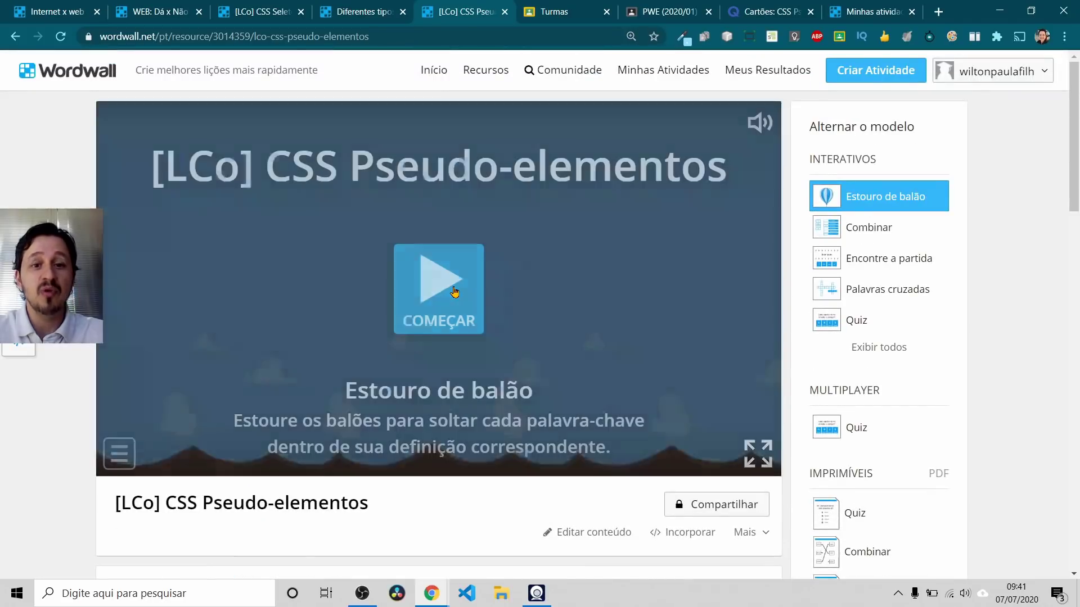
scroll(432, 385, down, 5)
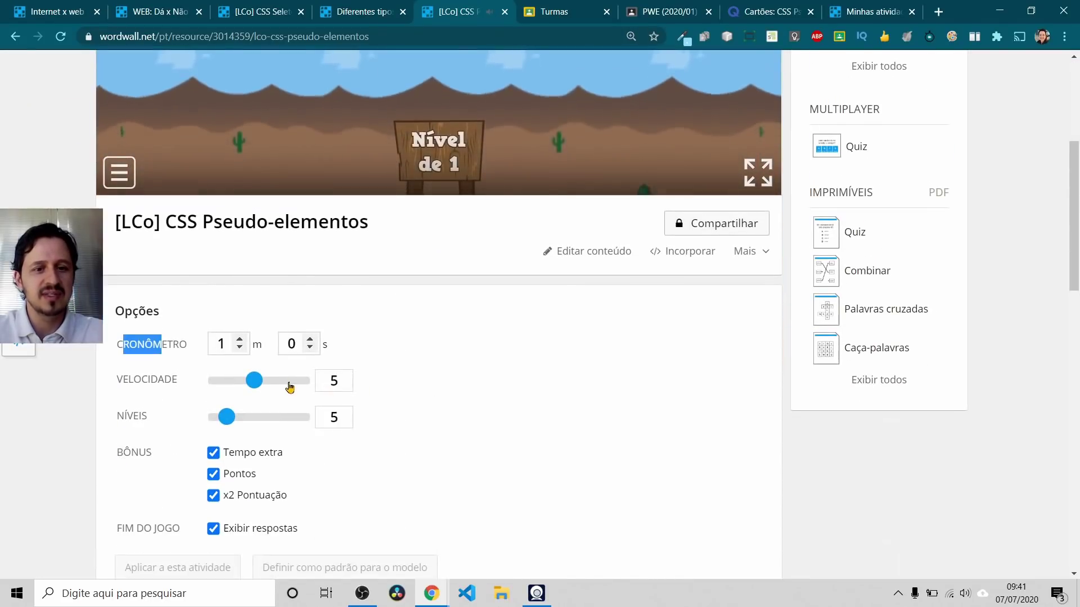
scroll(329, 366, up, 4)
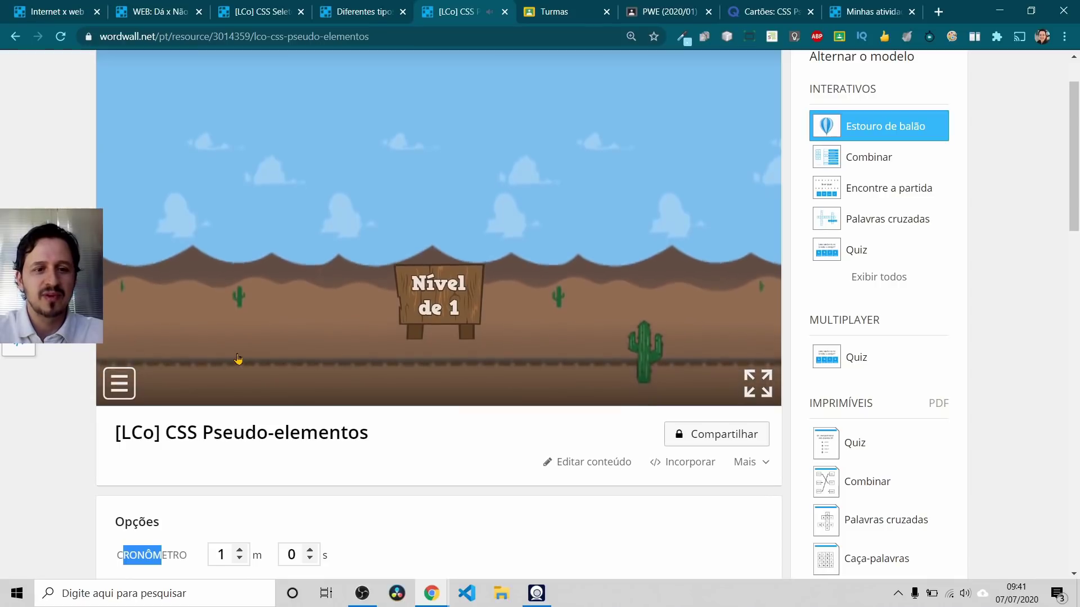
scroll(343, 429, up, 2)
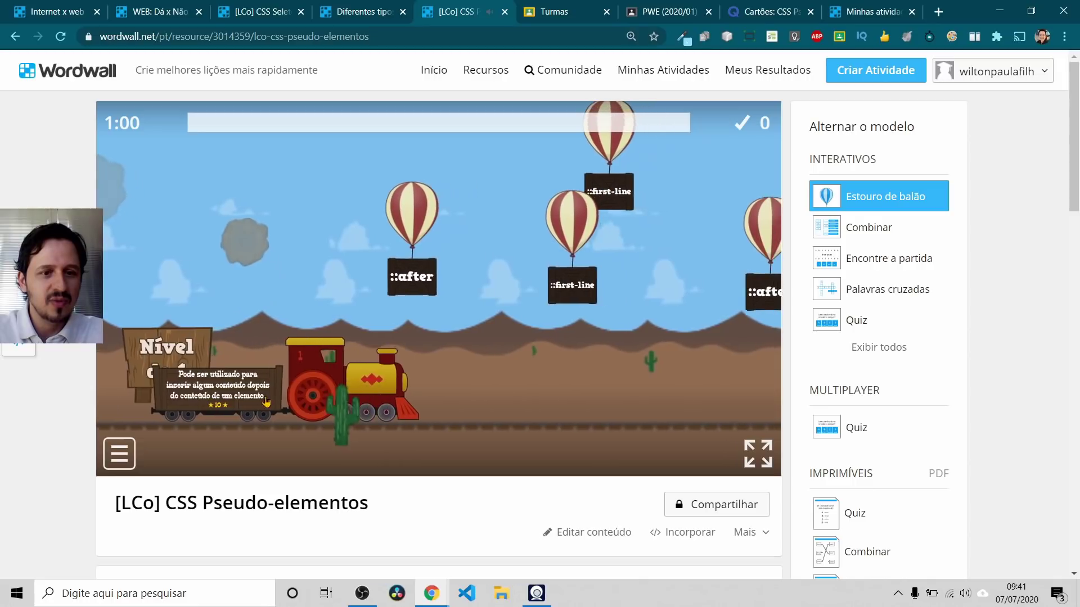
click(322, 243)
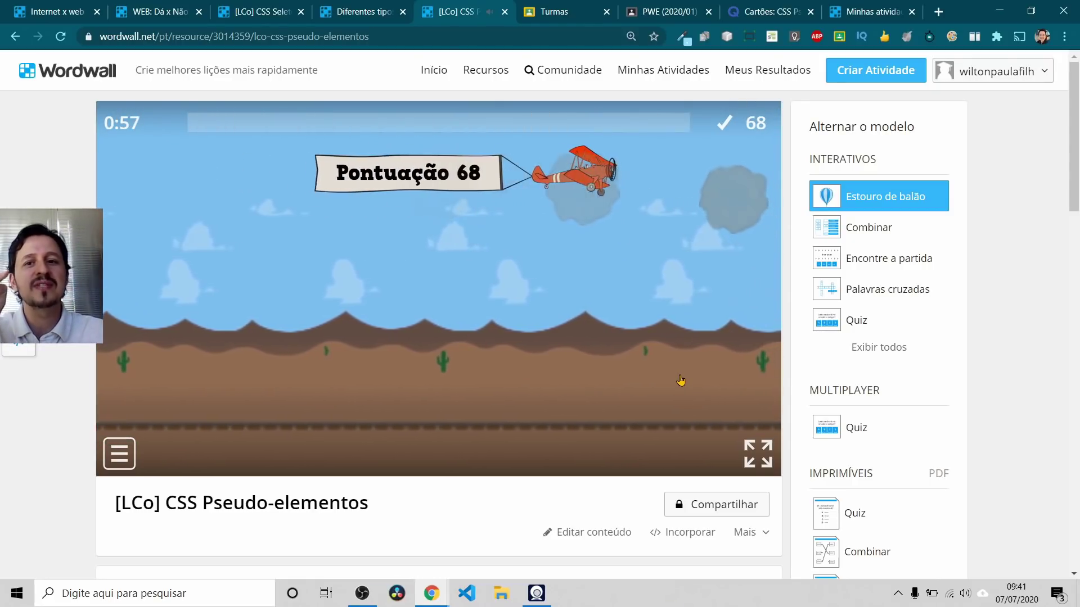
scroll(681, 381, down, 6)
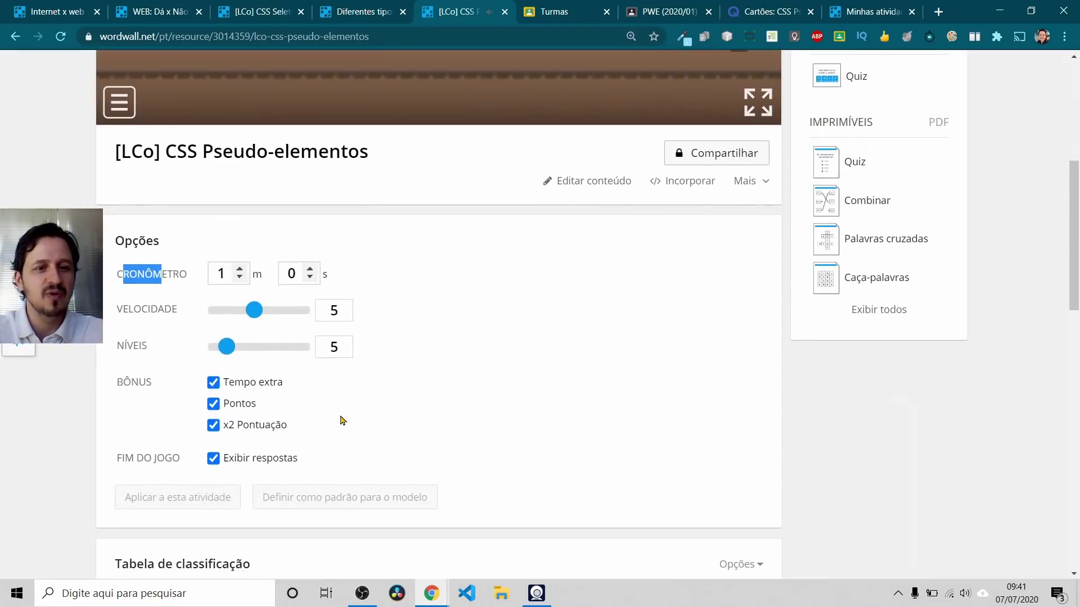
scroll(441, 355, up, 6)
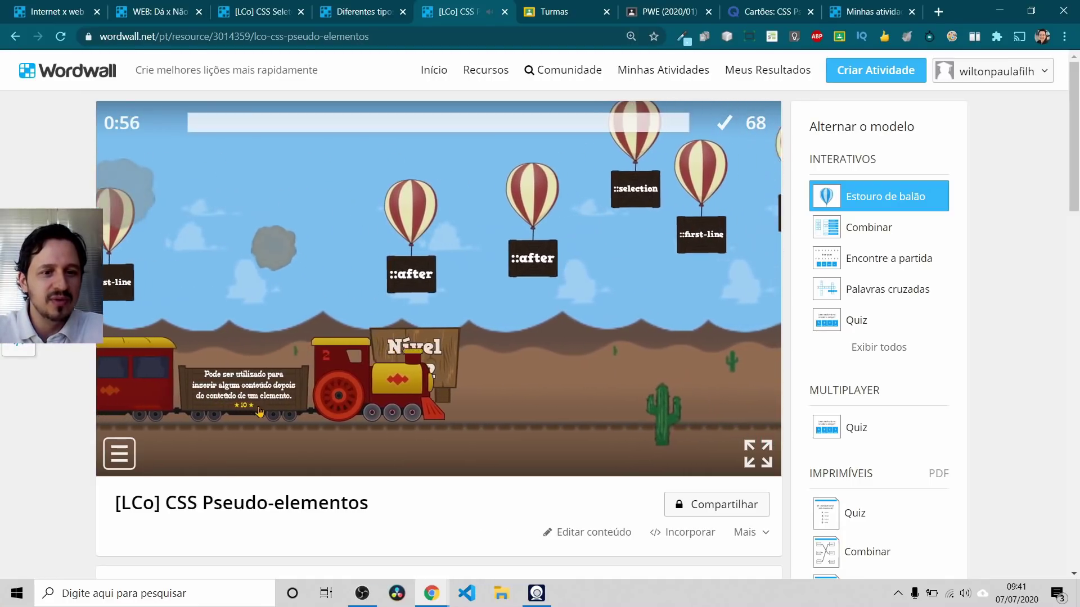
click(317, 189)
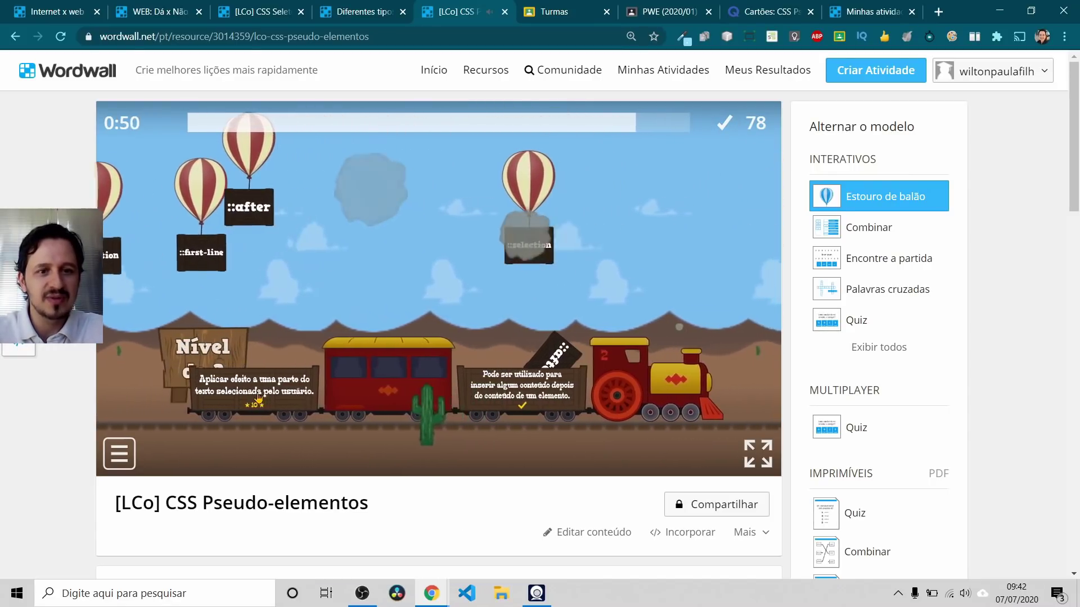
click(412, 183)
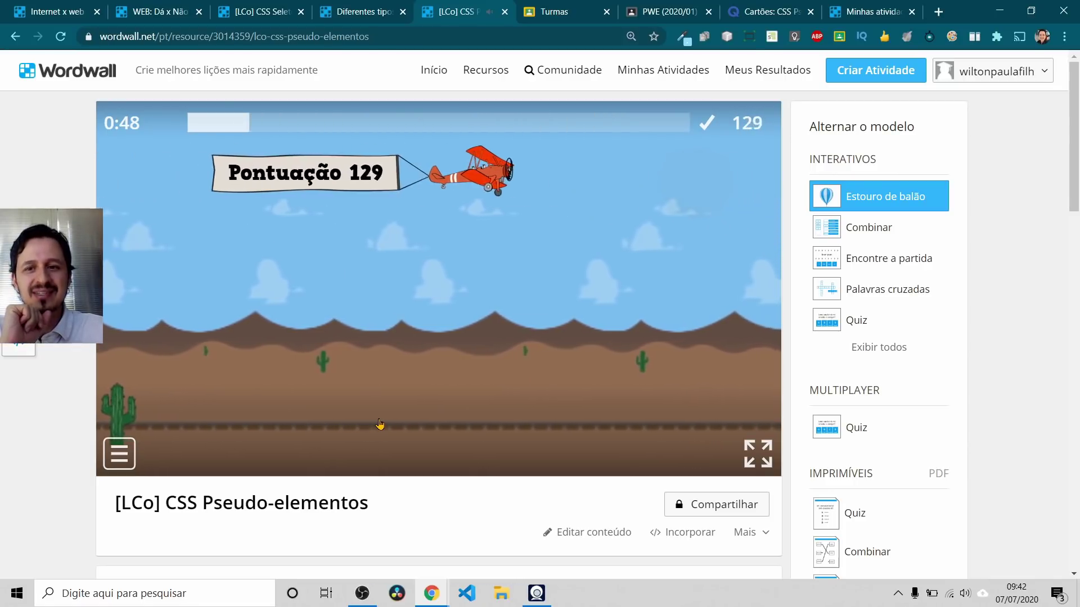
scroll(377, 424, down, 5)
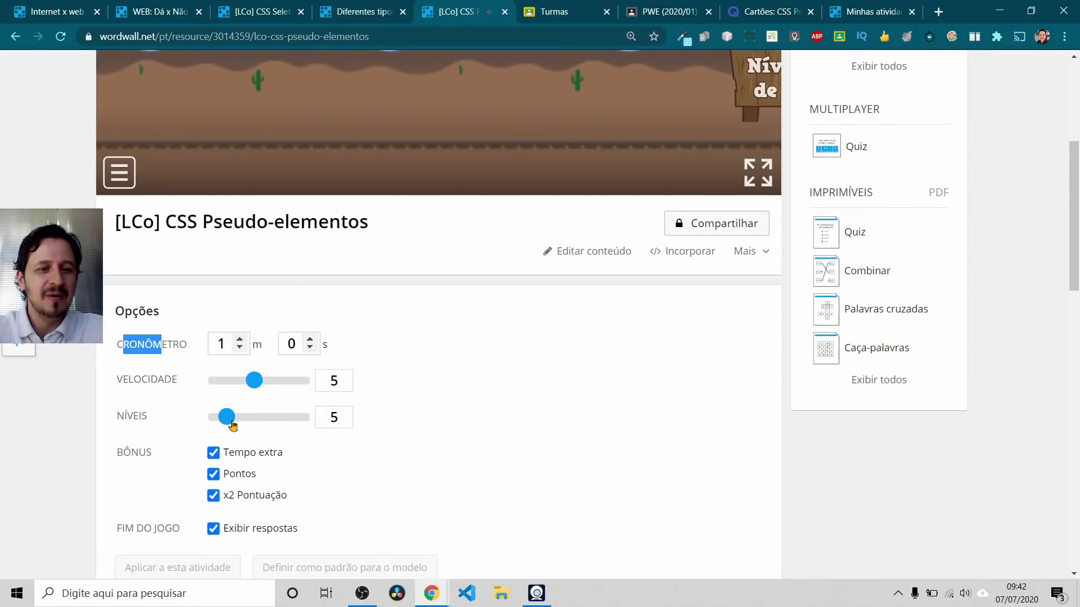
Step: Adjust the levels slider and pop the ::first-line balloon while the game runs
drag(225, 422, 283, 419)
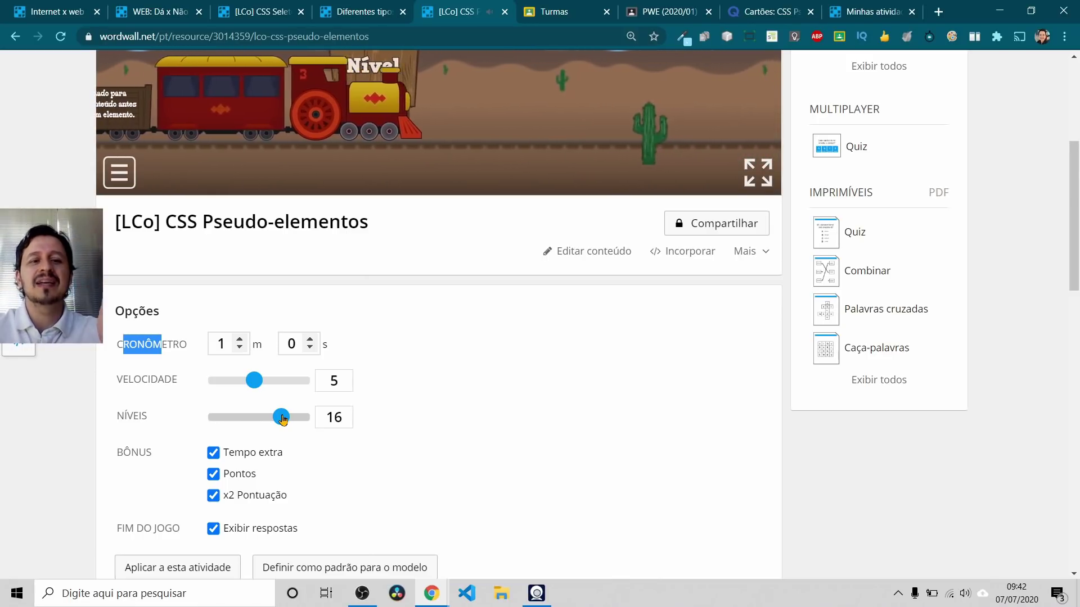
drag(283, 420, 249, 418)
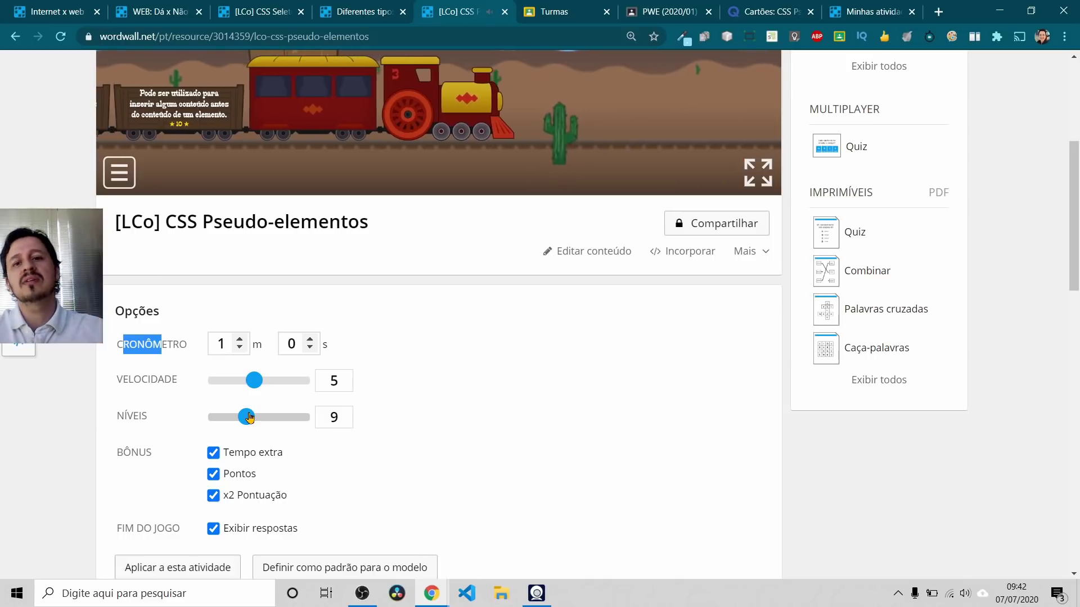
scroll(426, 412, up, 3)
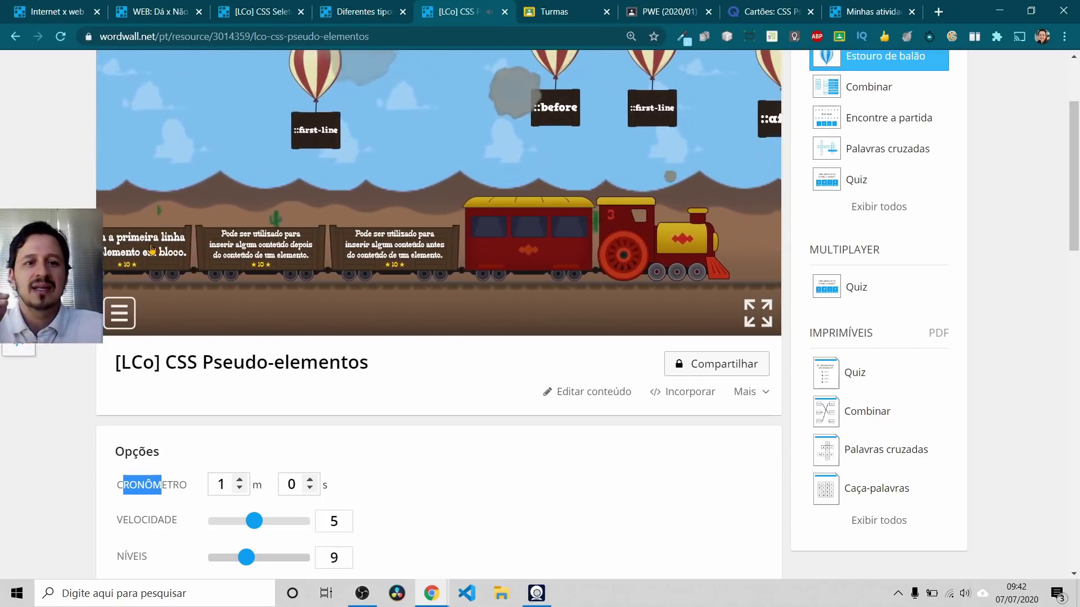
scroll(382, 117, up, 1)
scroll(383, 116, up, 2)
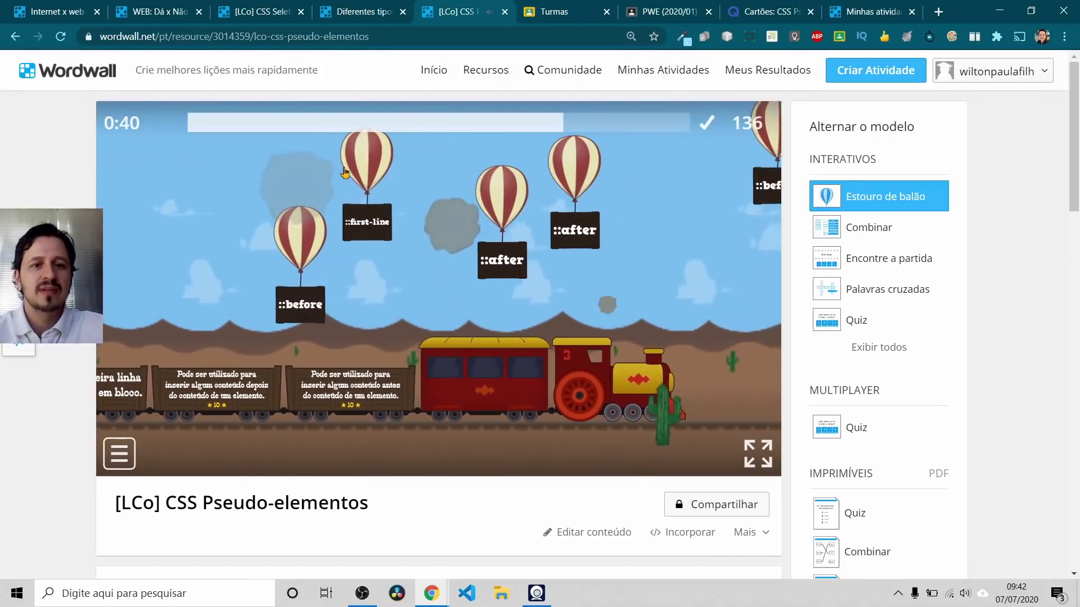
click(315, 163)
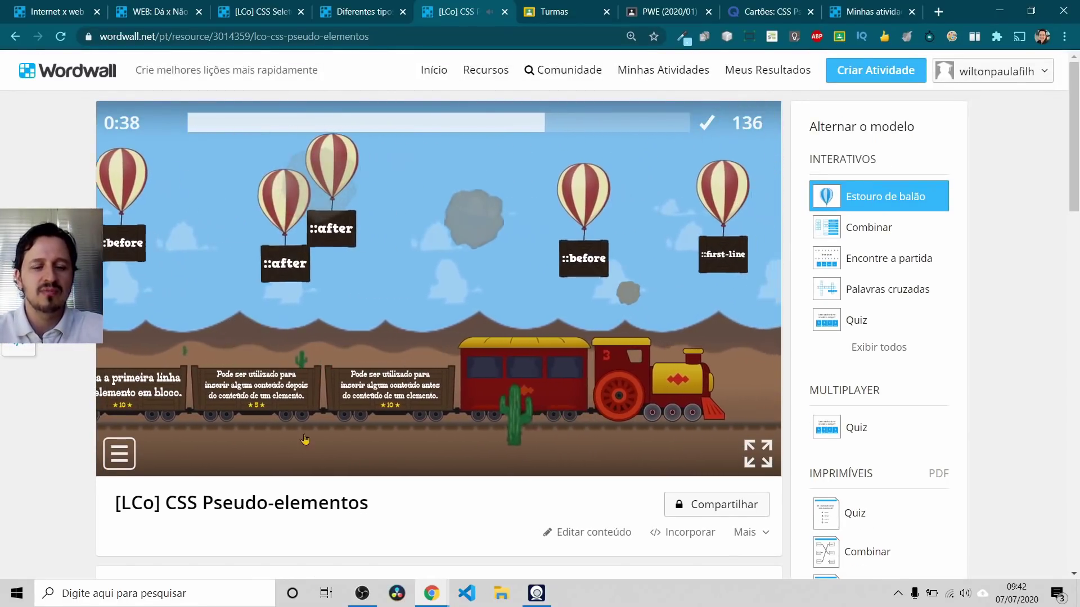
scroll(305, 424, down, 6)
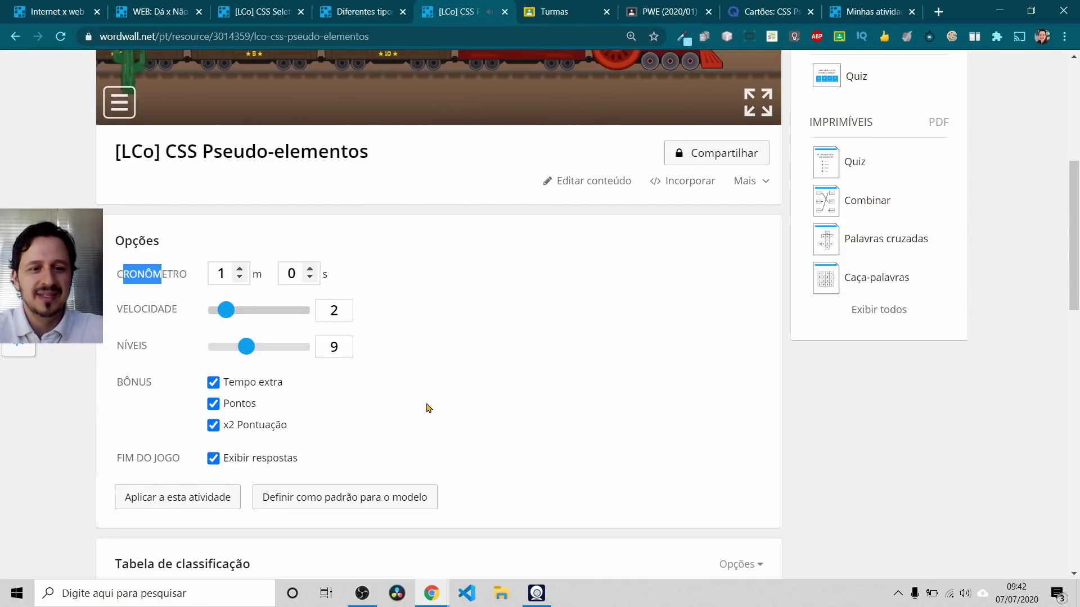
scroll(428, 409, up, 1)
drag(246, 416, 226, 426)
scroll(506, 429, up, 5)
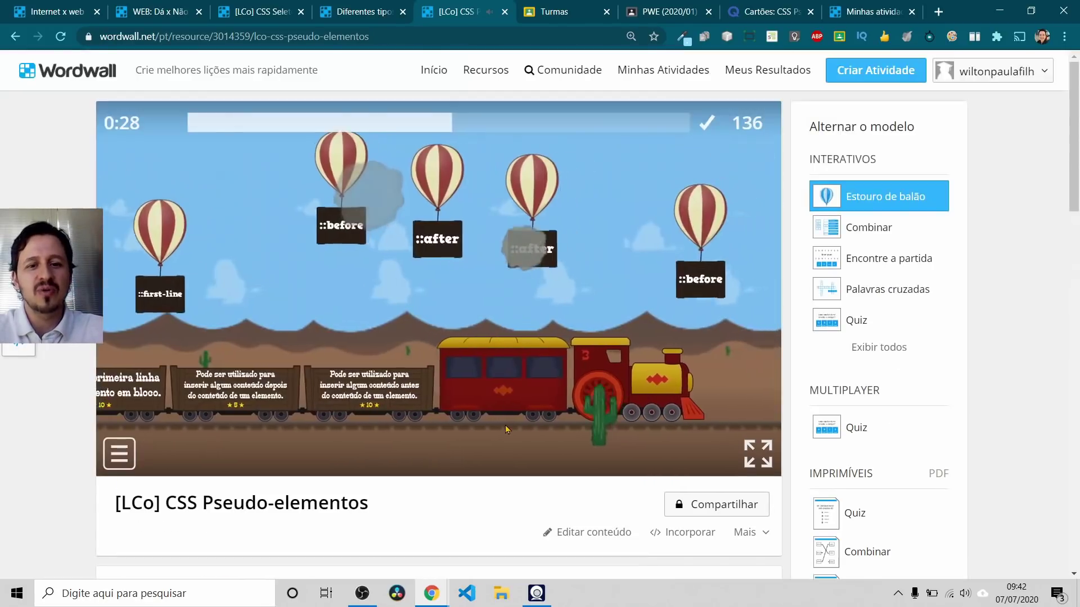
scroll(506, 429, down, 5)
Step: Review the ::first-line, ::first-letter, ::before, ::after and ::selection keywords, then save with Feito
click(591, 258)
scroll(572, 285, up, 5)
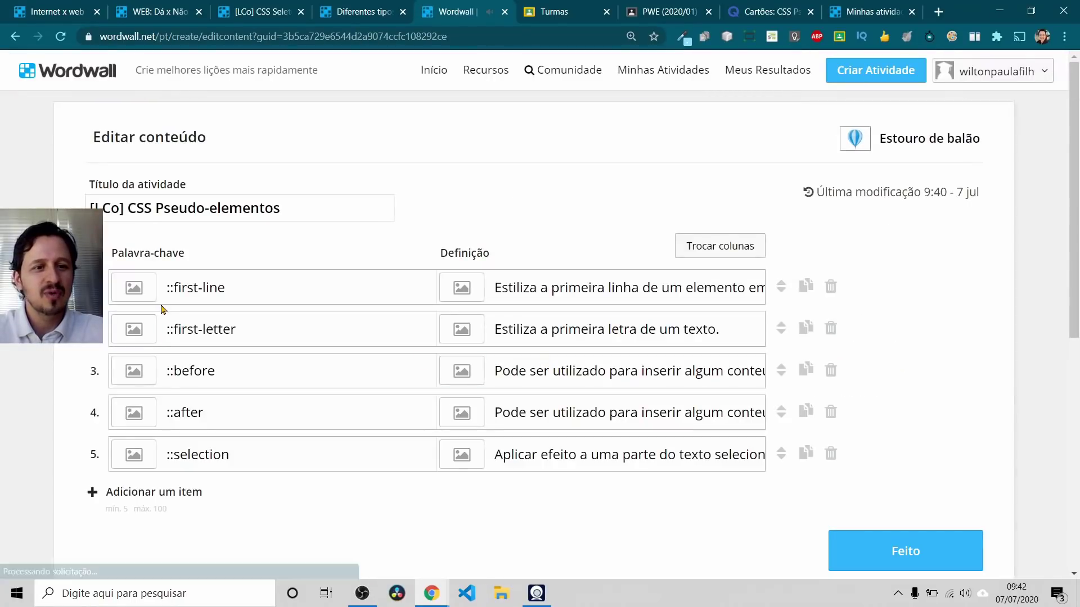
click(246, 302)
click(233, 329)
click(237, 371)
click(233, 412)
click(247, 454)
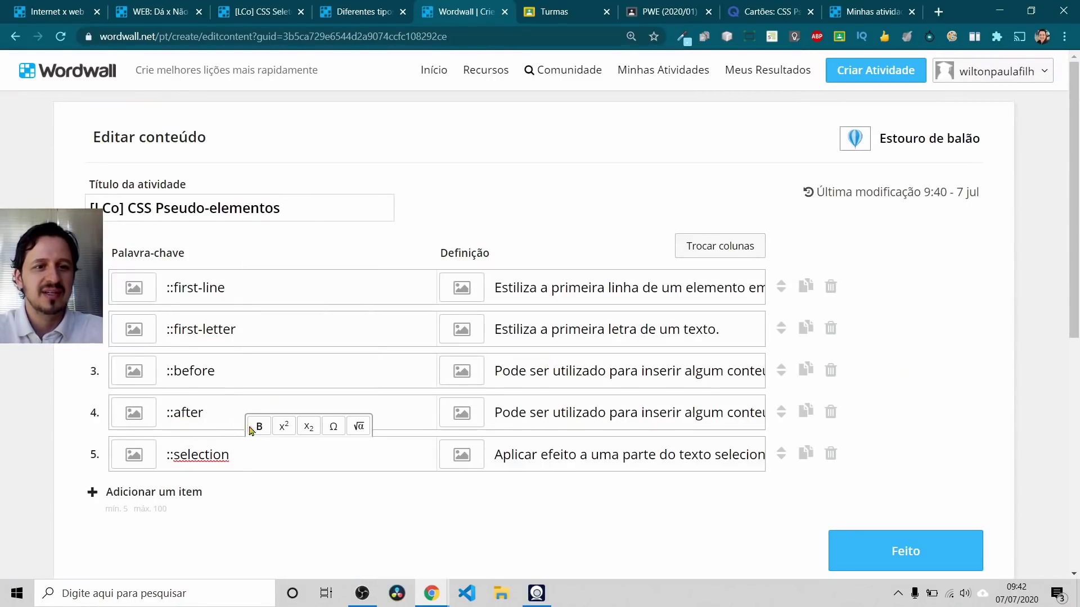
click(906, 551)
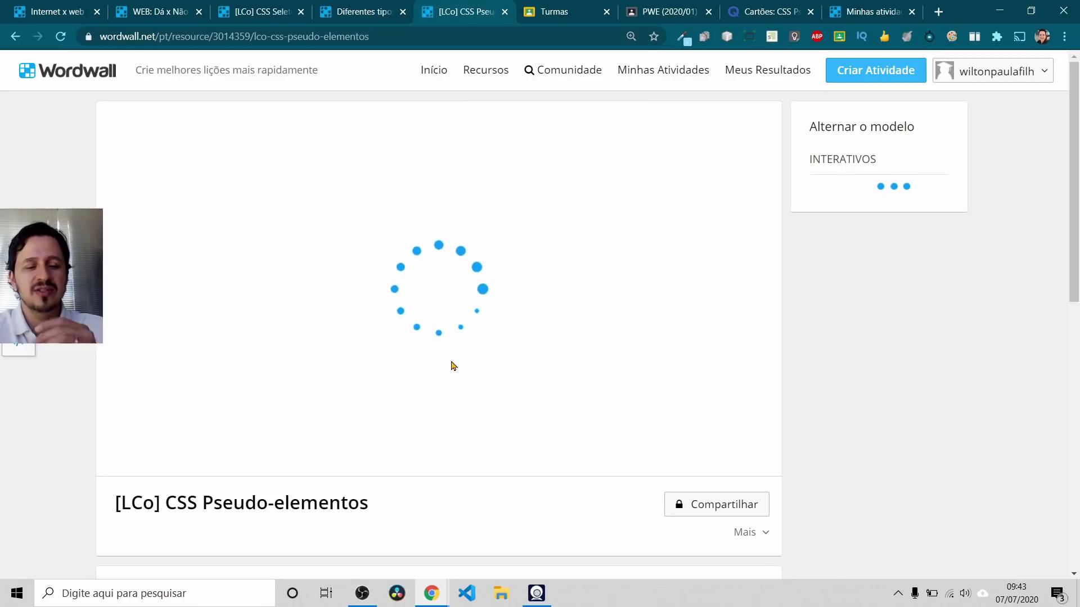
Step: Set the Velocidade slider to 2 and apply it to this activity
scroll(452, 366, down, 5)
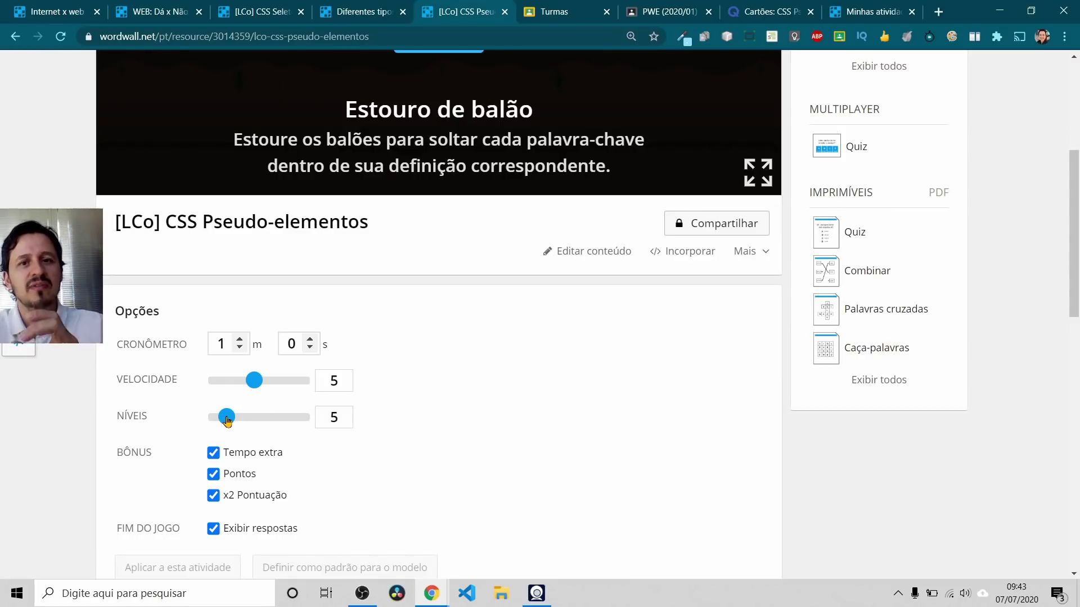
click(228, 386)
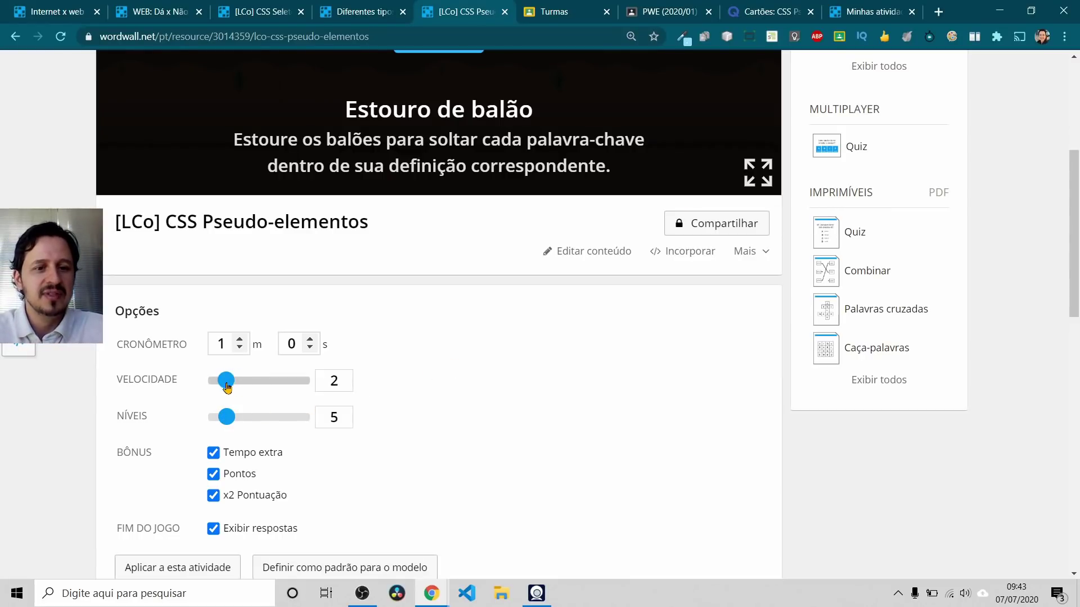
click(176, 569)
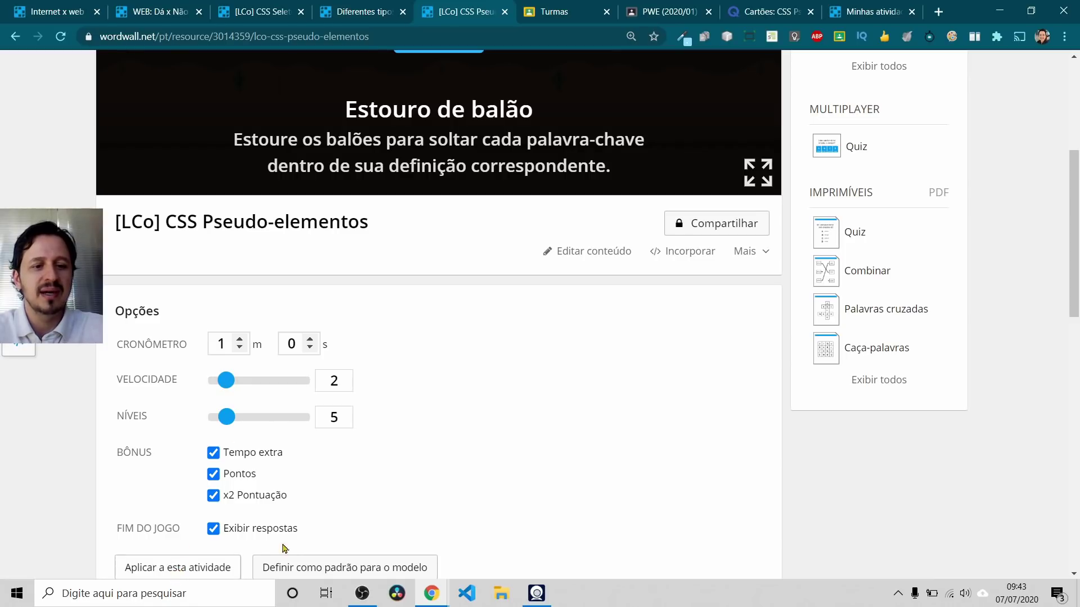
scroll(404, 486, down, 7)
scroll(410, 495, up, 5)
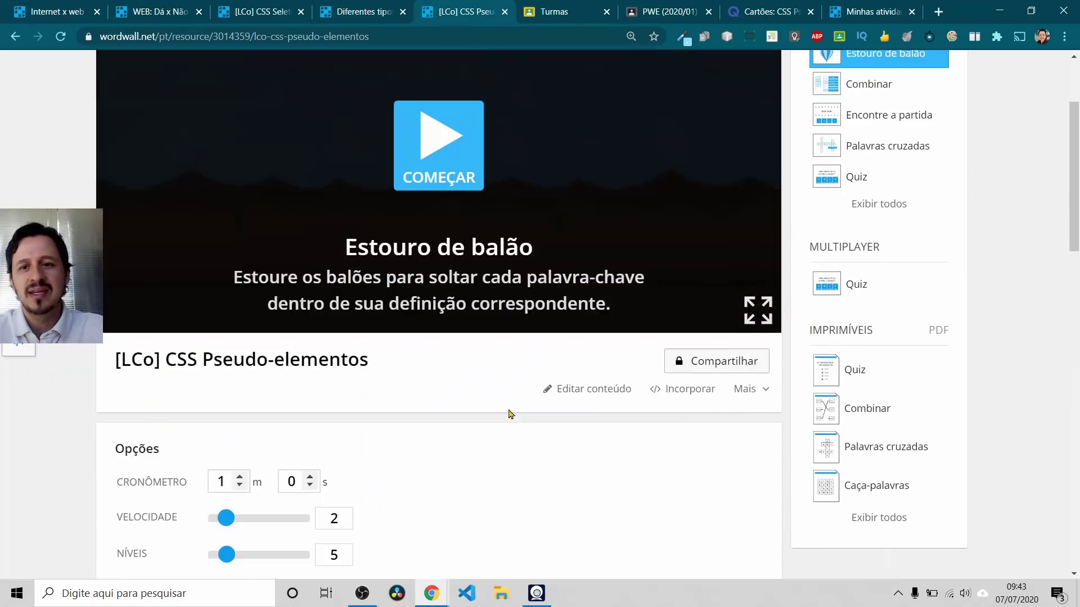
Step: Create a Definir atribuição student assignment via Compartilhar, then close the assignment summary
click(705, 370)
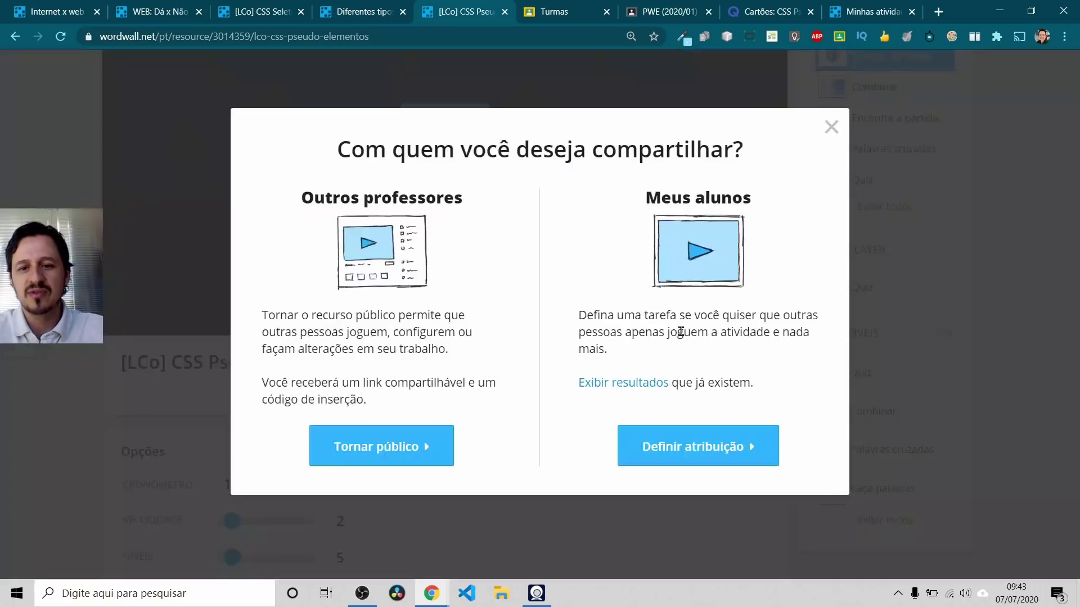
click(697, 463)
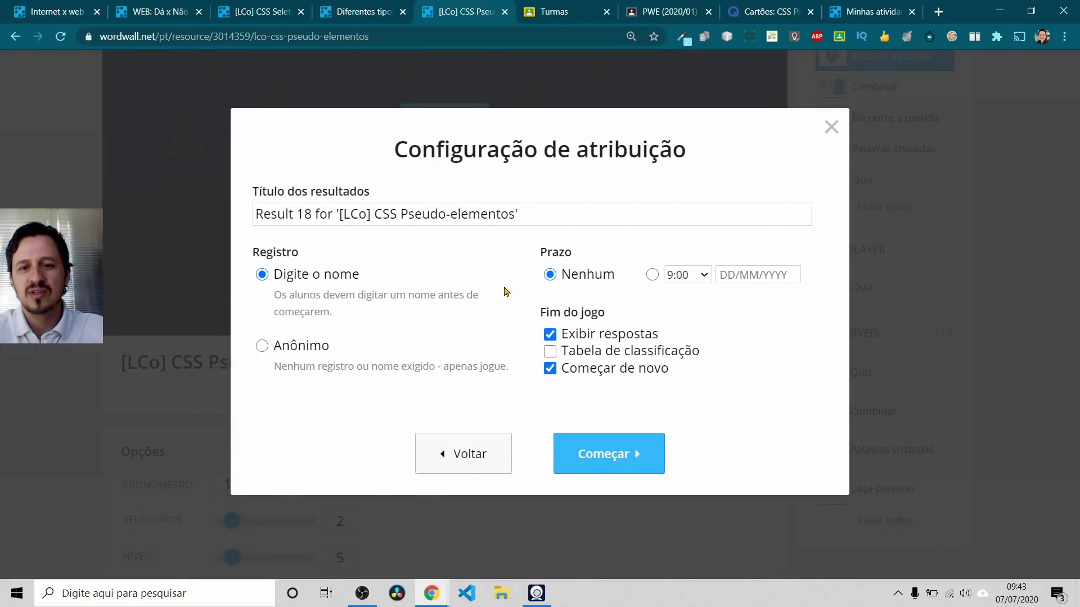
click(590, 452)
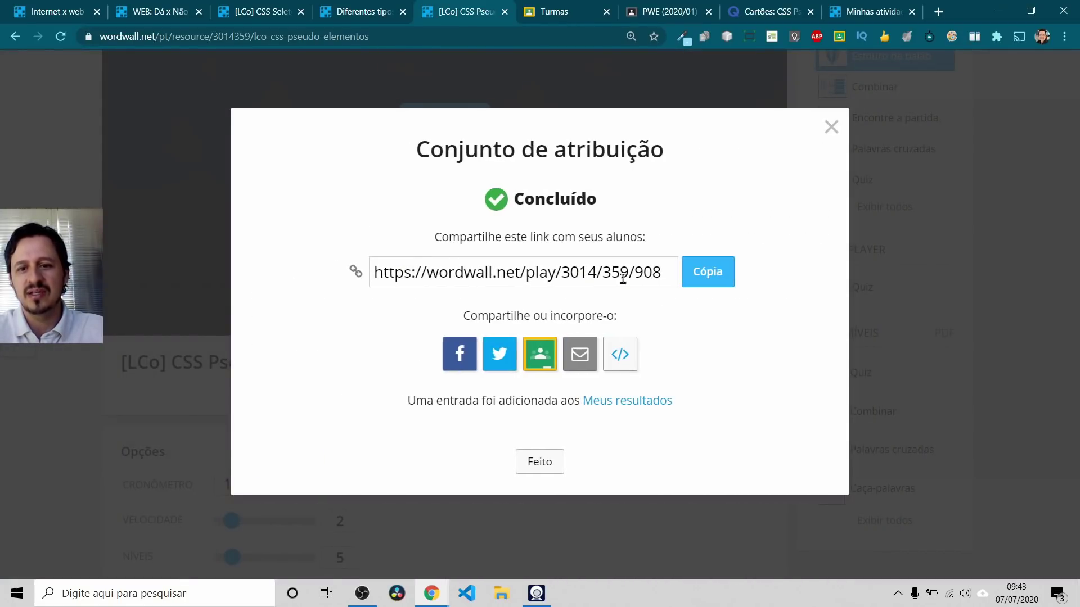
click(830, 127)
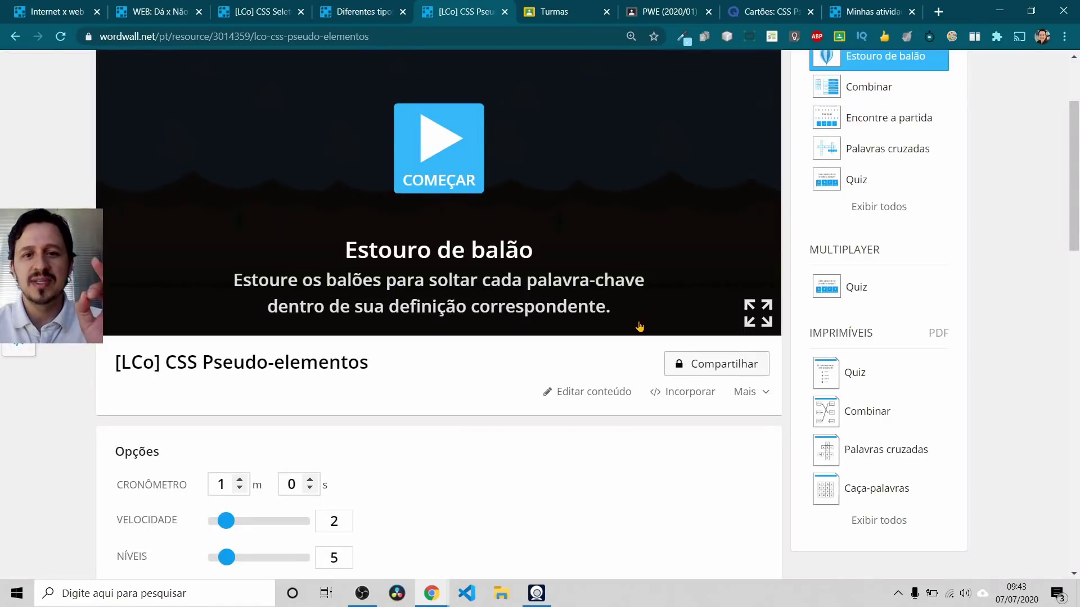
scroll(639, 326, up, 3)
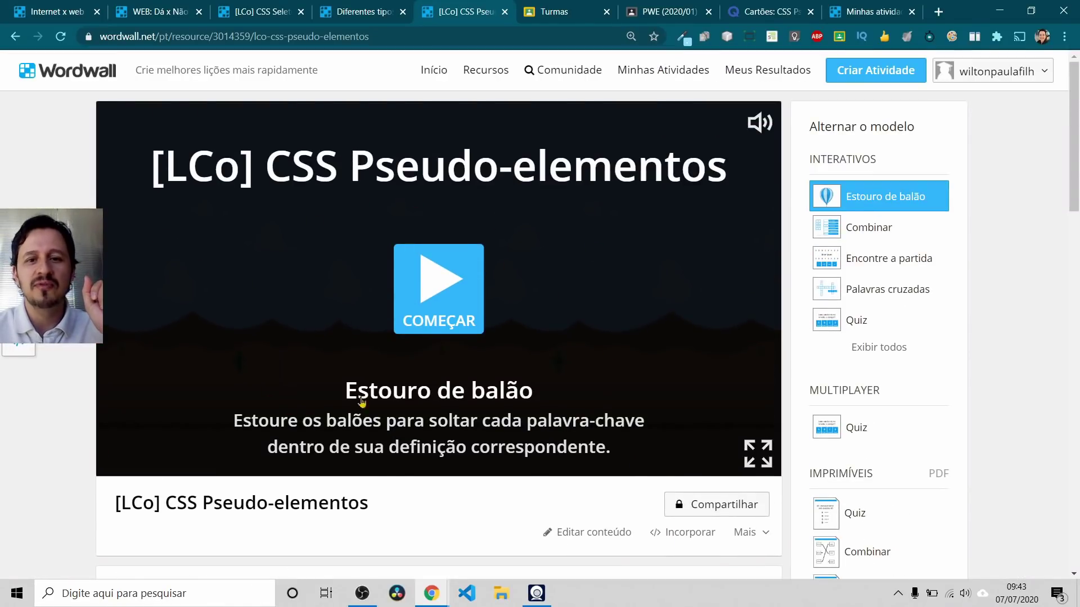
click(710, 505)
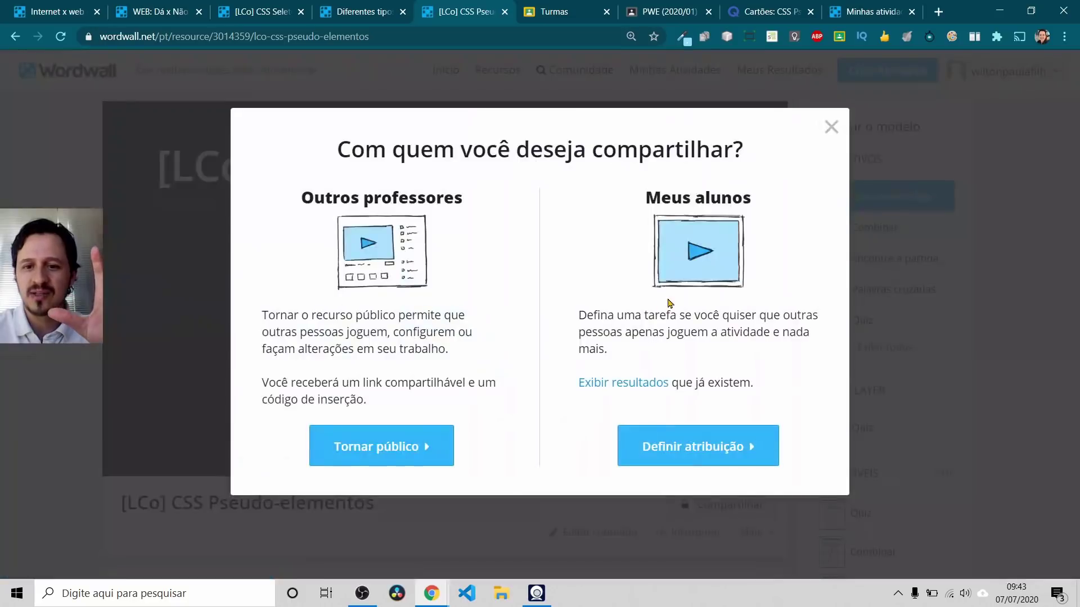
click(830, 129)
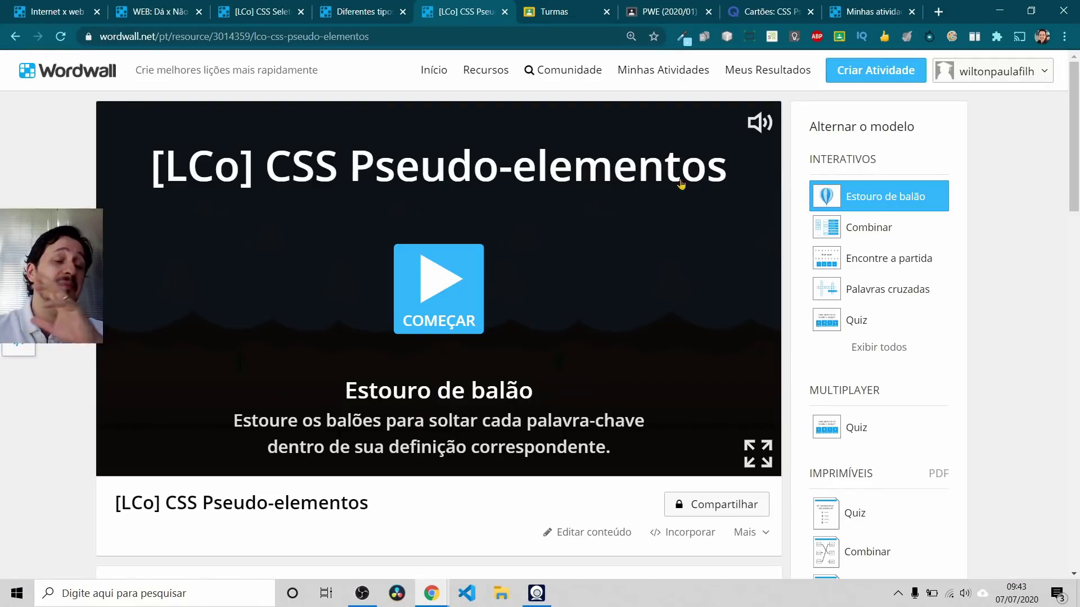
scroll(446, 244, down, 10)
scroll(275, 354, up, 4)
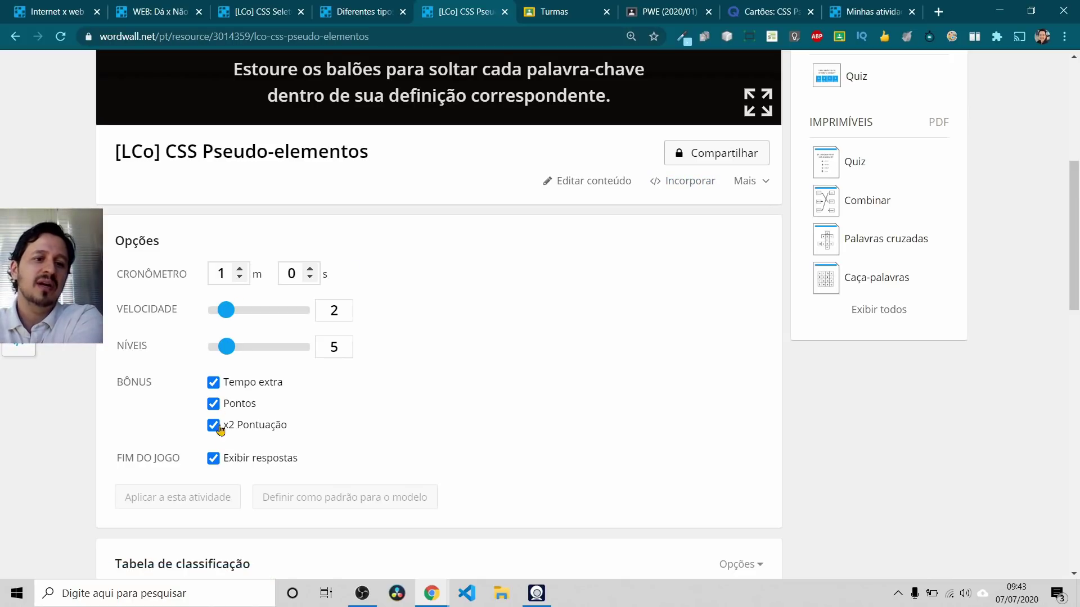
scroll(432, 350, down, 4)
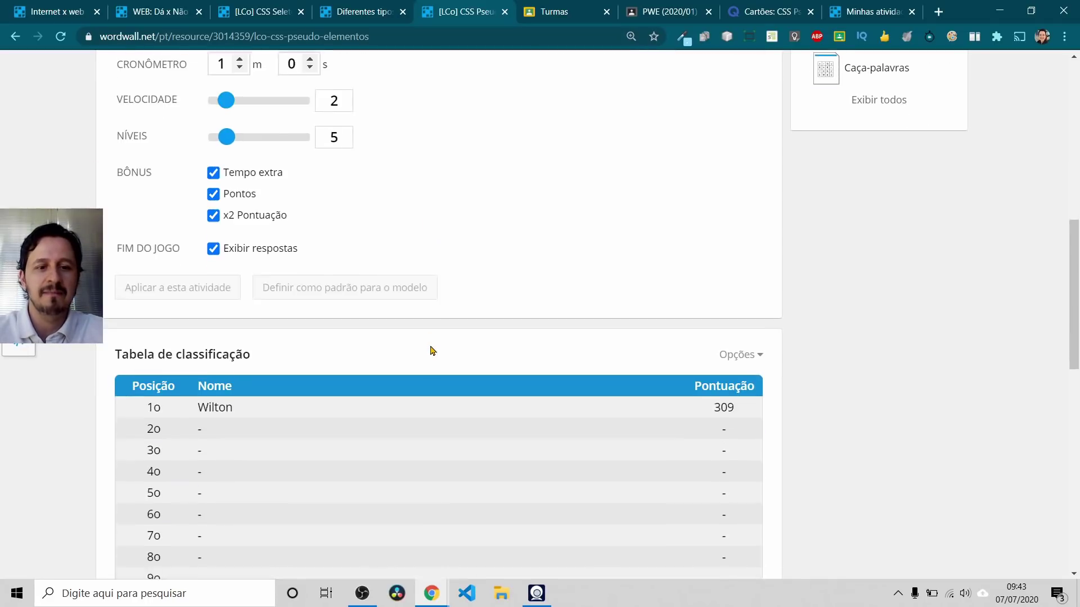
scroll(458, 326, up, 10)
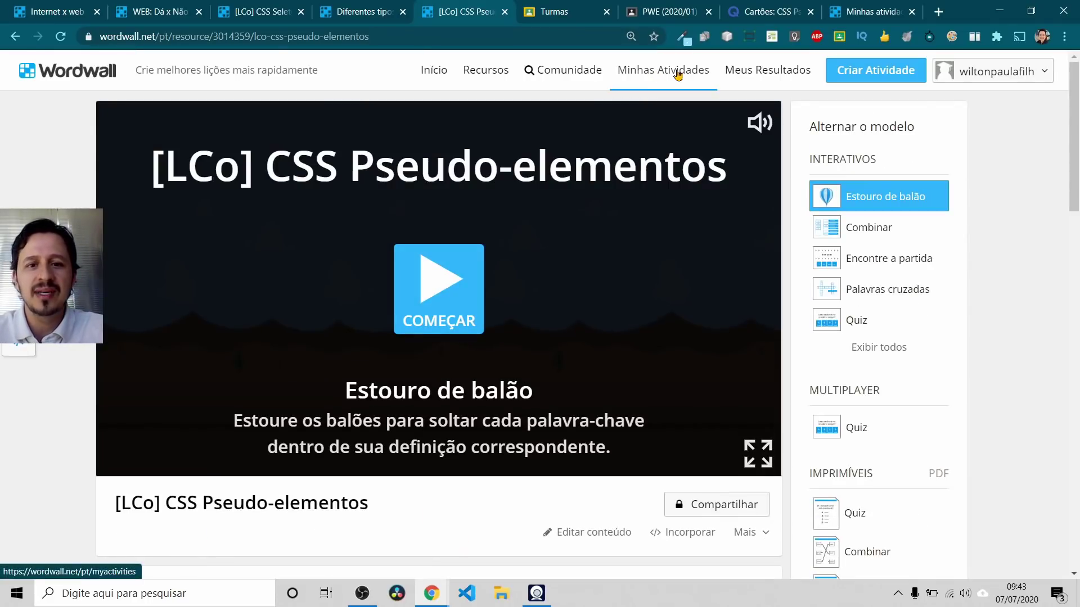
click(360, 9)
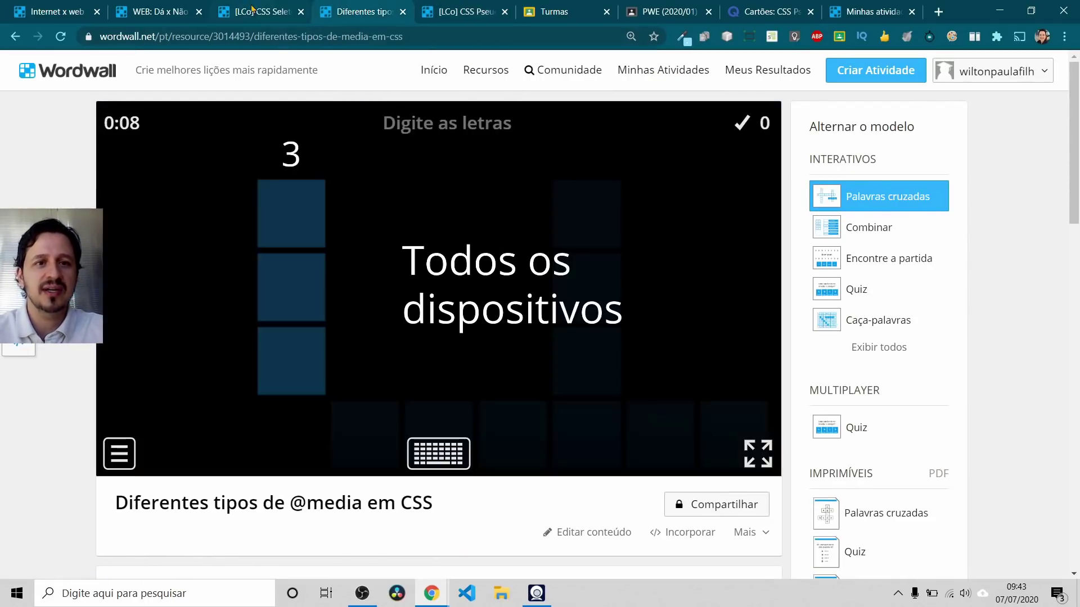
click(262, 11)
click(160, 11)
click(430, 8)
key(alt+Tab)
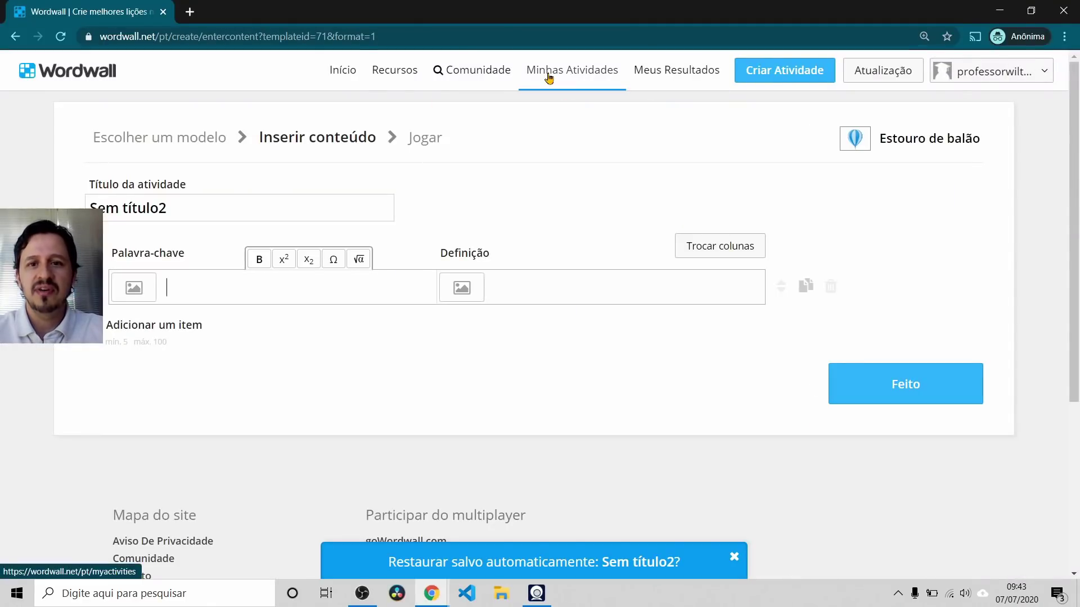
click(548, 76)
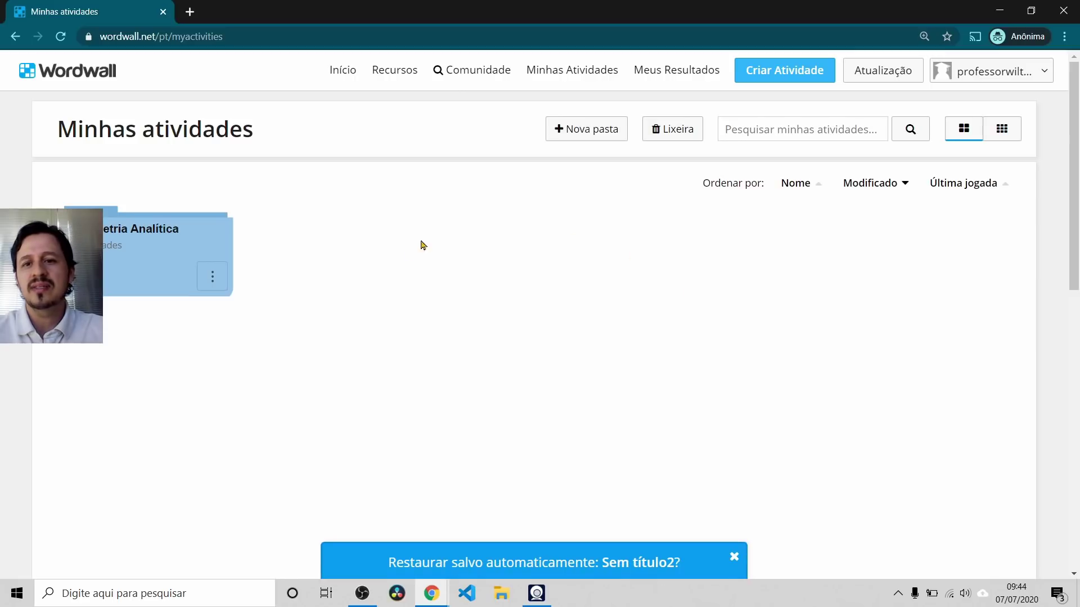
click(776, 78)
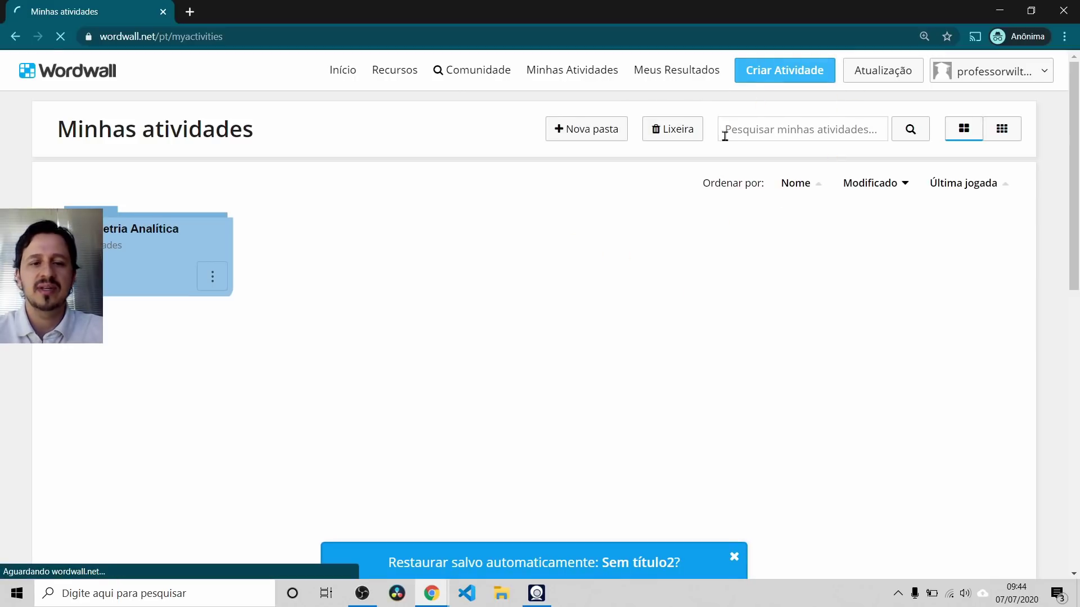
scroll(812, 326, down, 3)
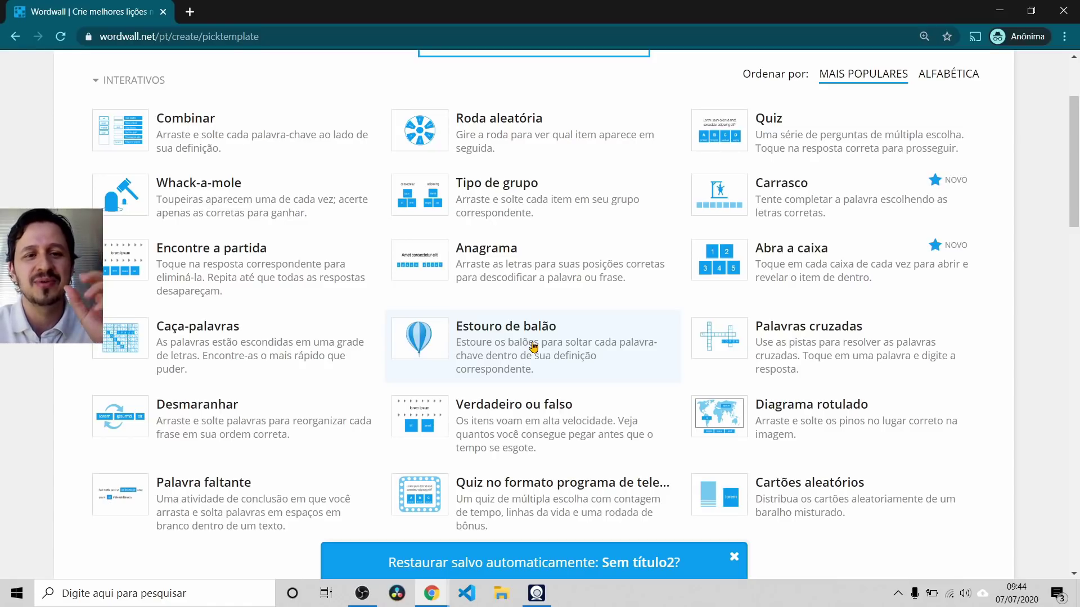
scroll(424, 371, up, 3)
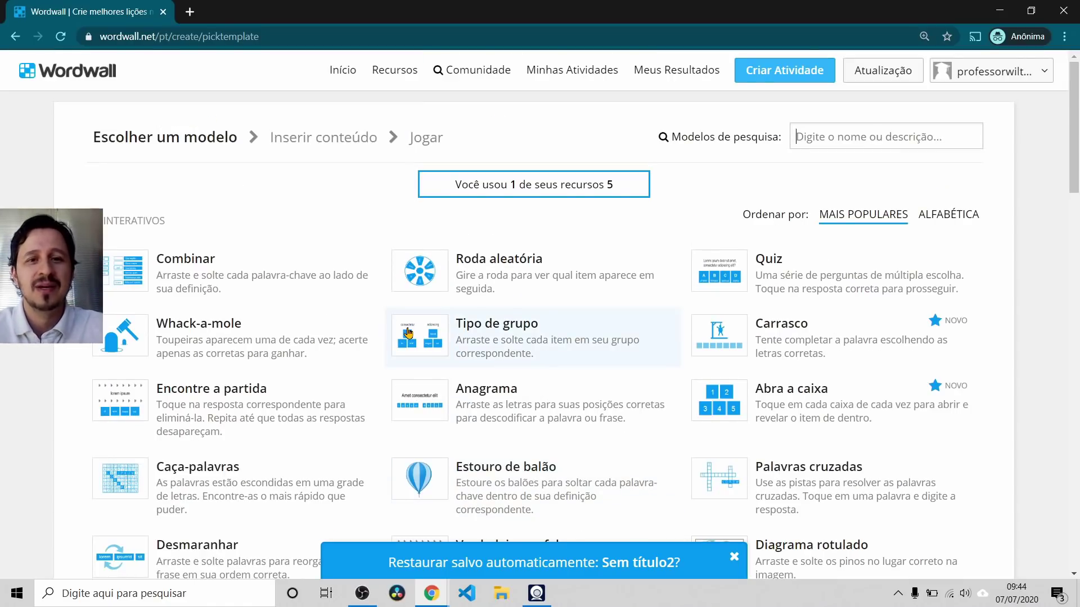
key(alt+Tab)
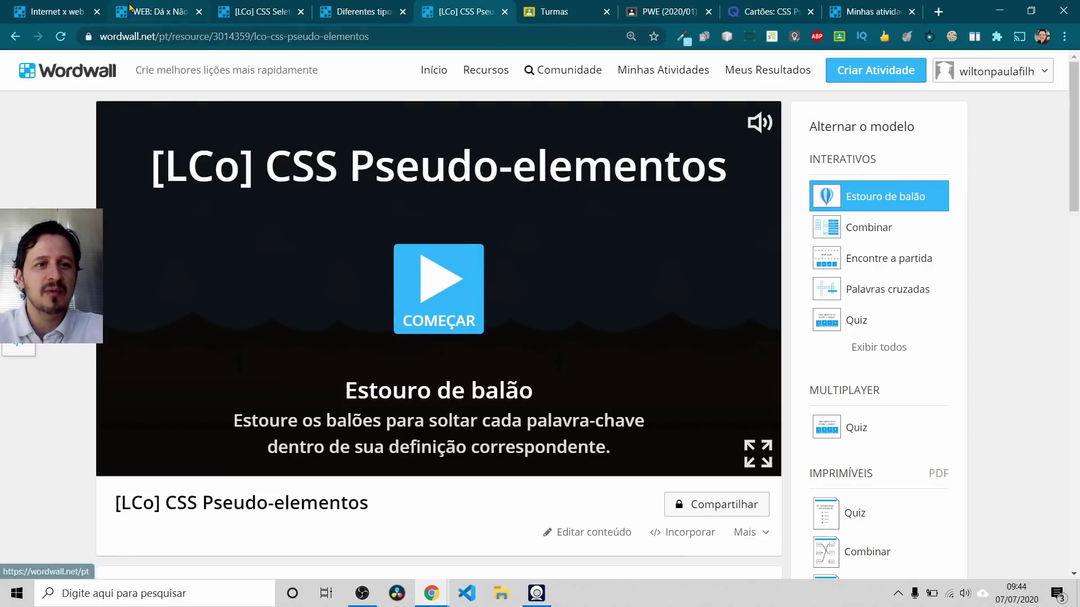
Step: Open 'WEB: Dá x Não dá para se fazer!' from the Pós: Recursos tecnológicos folder
click(146, 6)
click(830, 127)
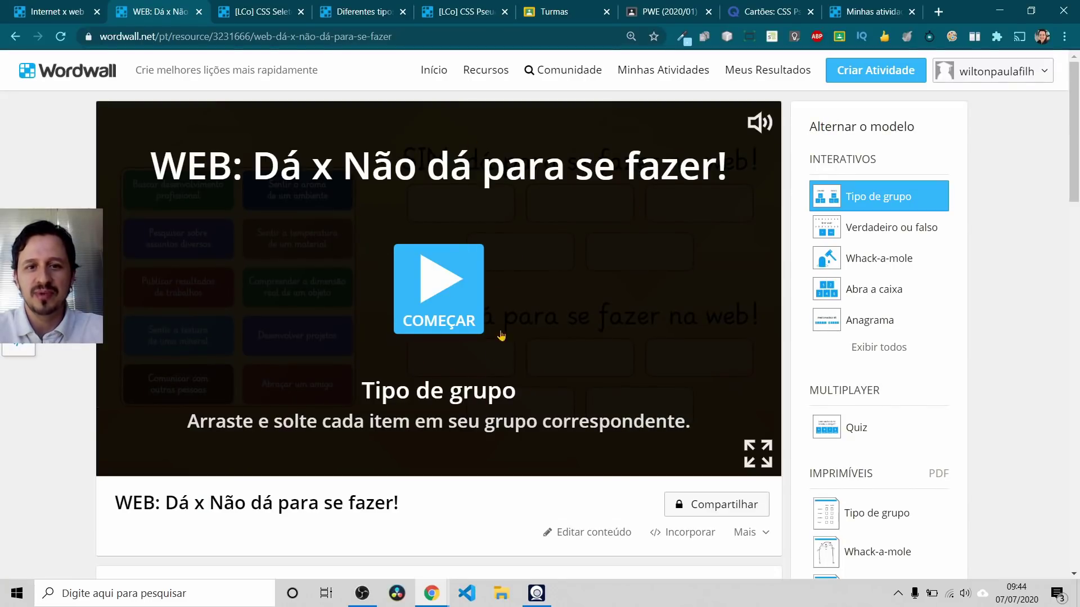
click(647, 70)
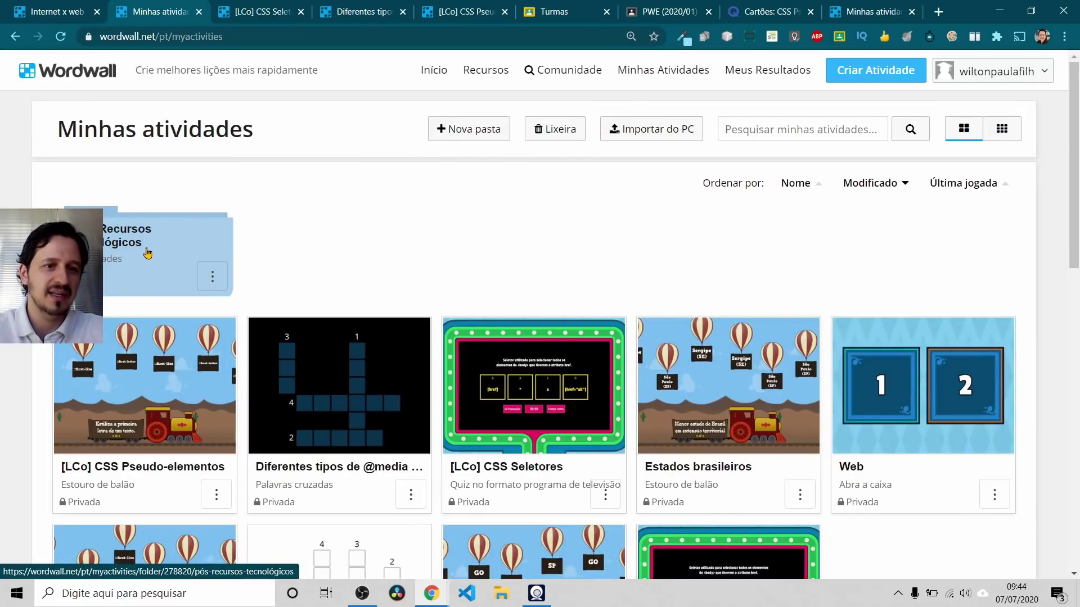
click(144, 248)
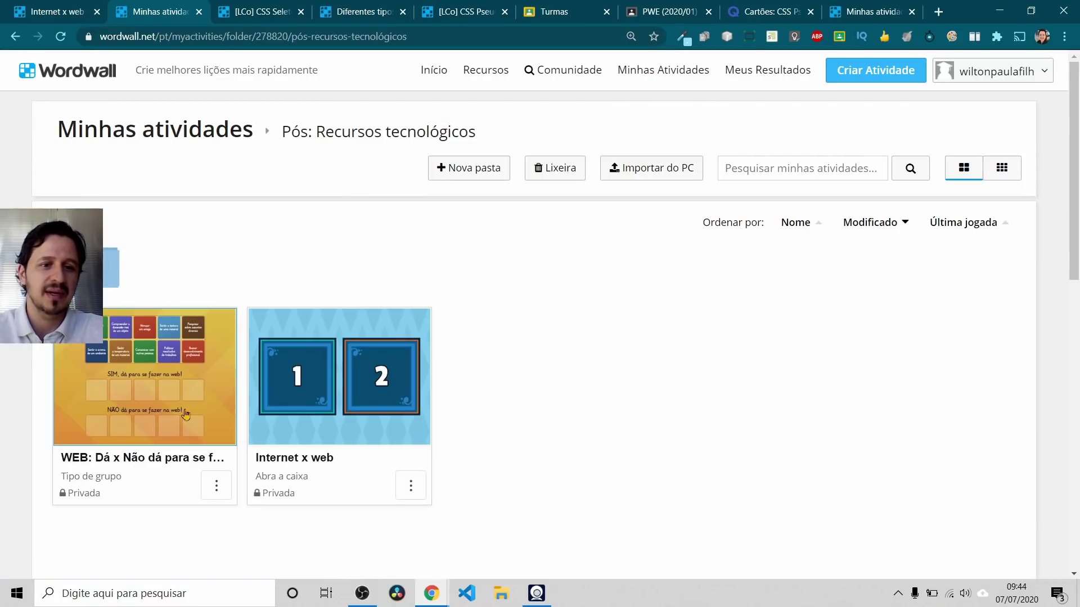
click(138, 356)
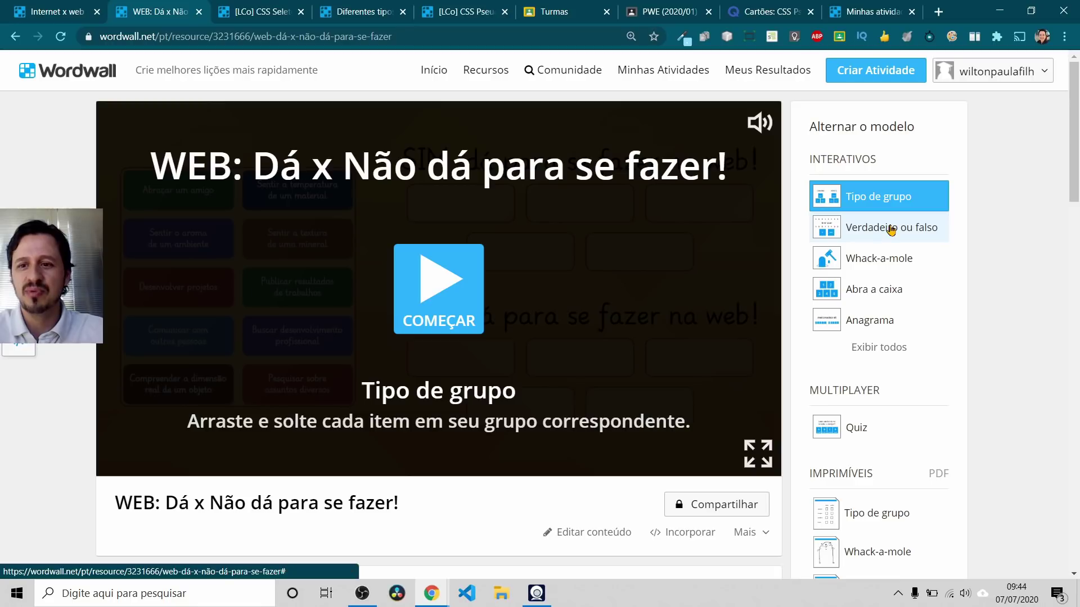
Step: Switch to Verdadeiro ou falso and answer SIM, NÃO, SIM to the first three statements
click(891, 229)
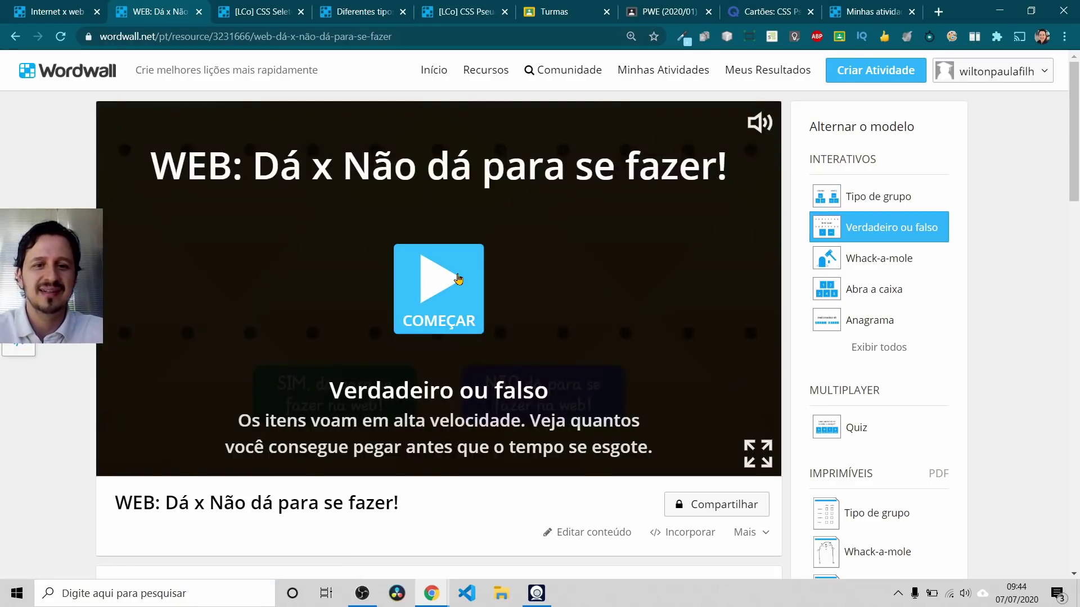
click(458, 279)
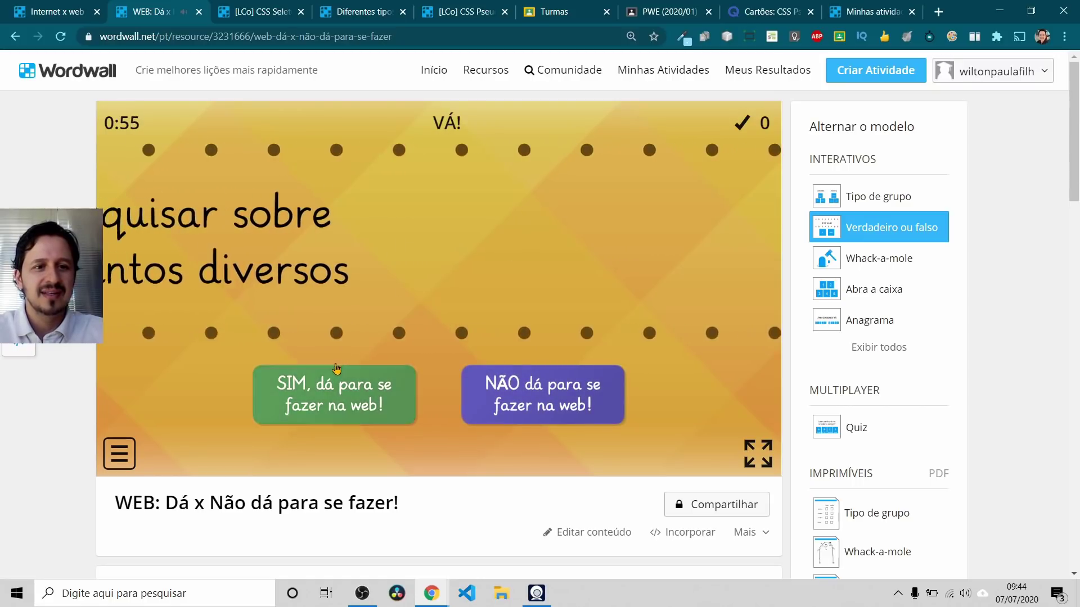
click(344, 400)
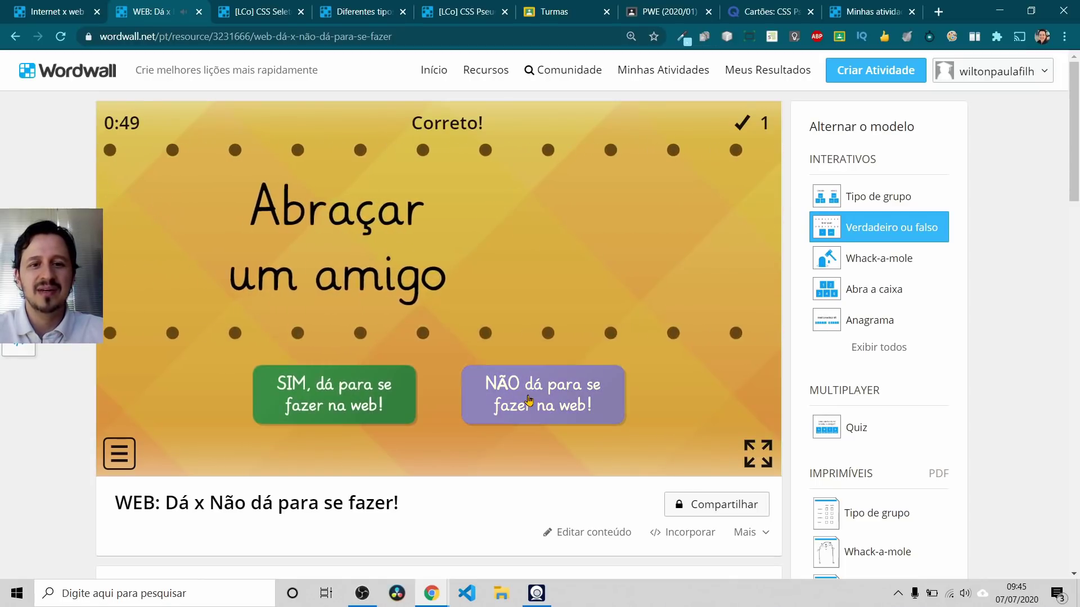
click(528, 400)
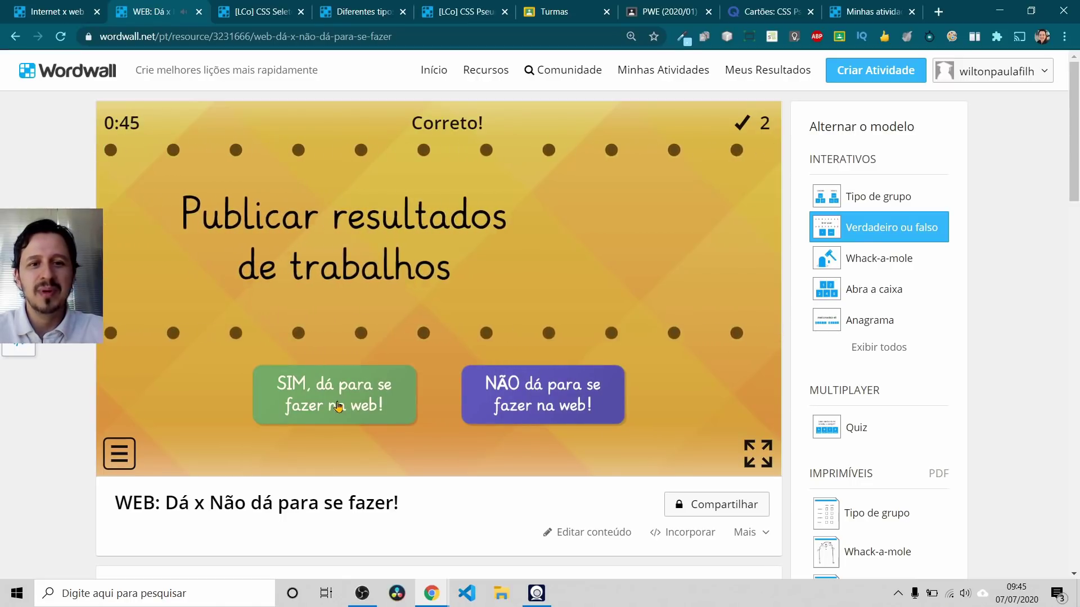
click(338, 407)
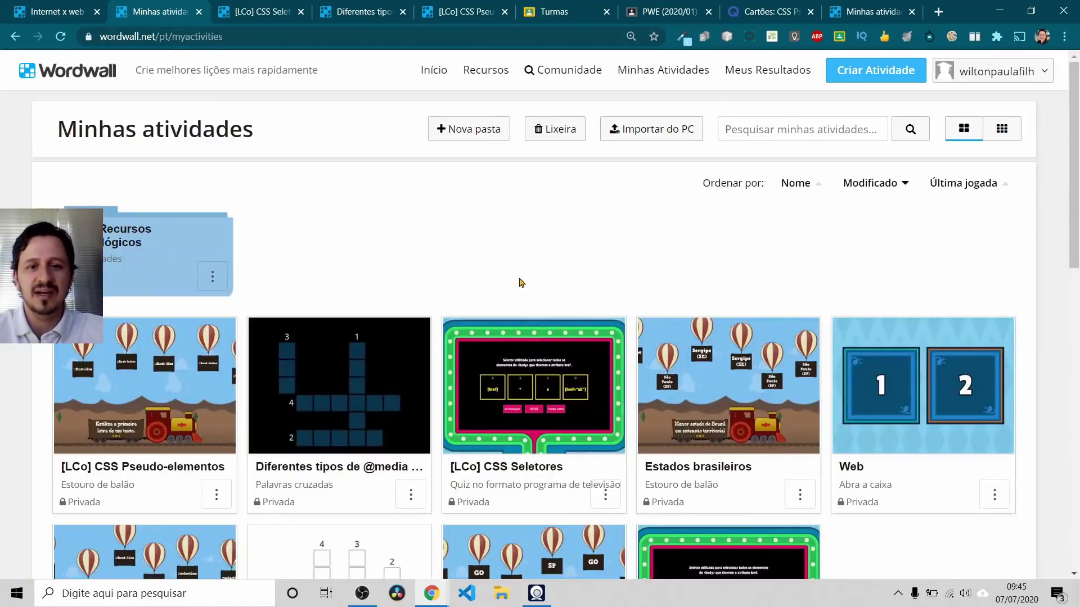
Step: In Minhas atividades, open the Pós: Recursos tecnológicos folder and its WEB: Dá x Não dá para se fazer! card
scroll(651, 374, down, 3)
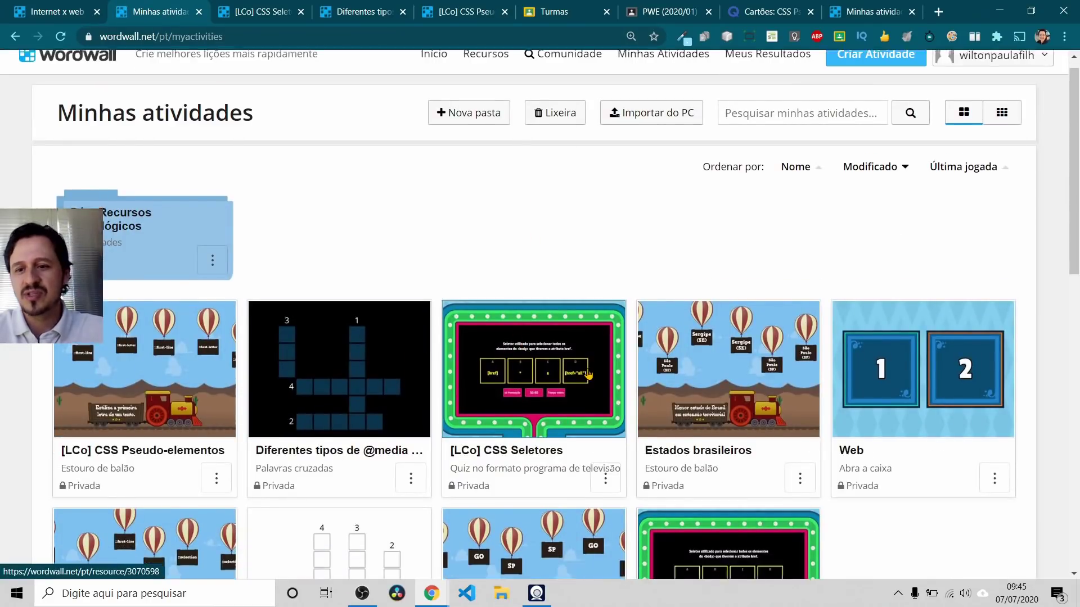
scroll(651, 374, up, 3)
click(116, 260)
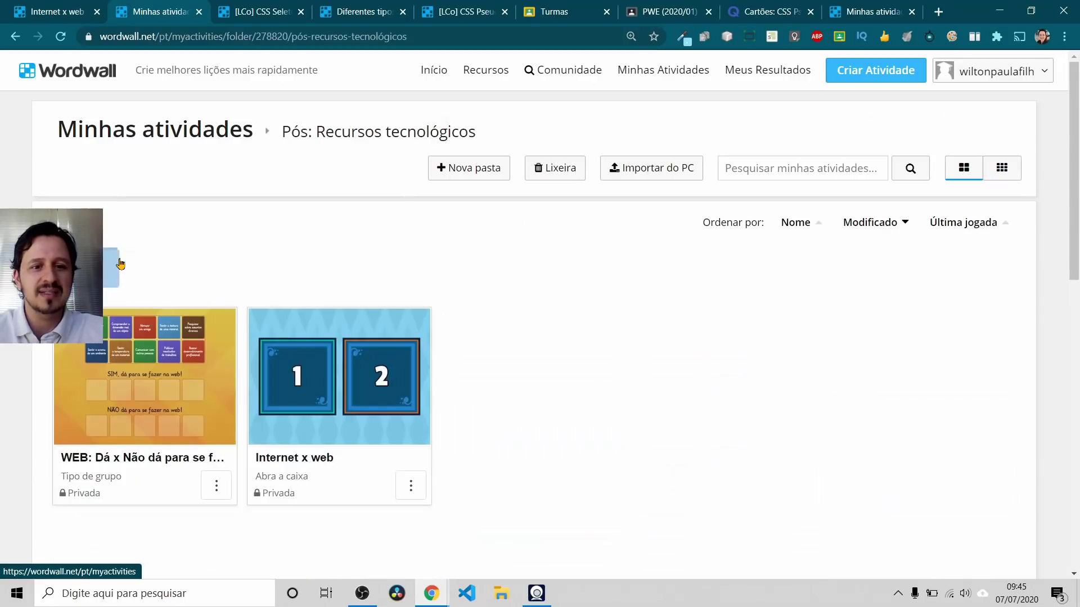
click(164, 352)
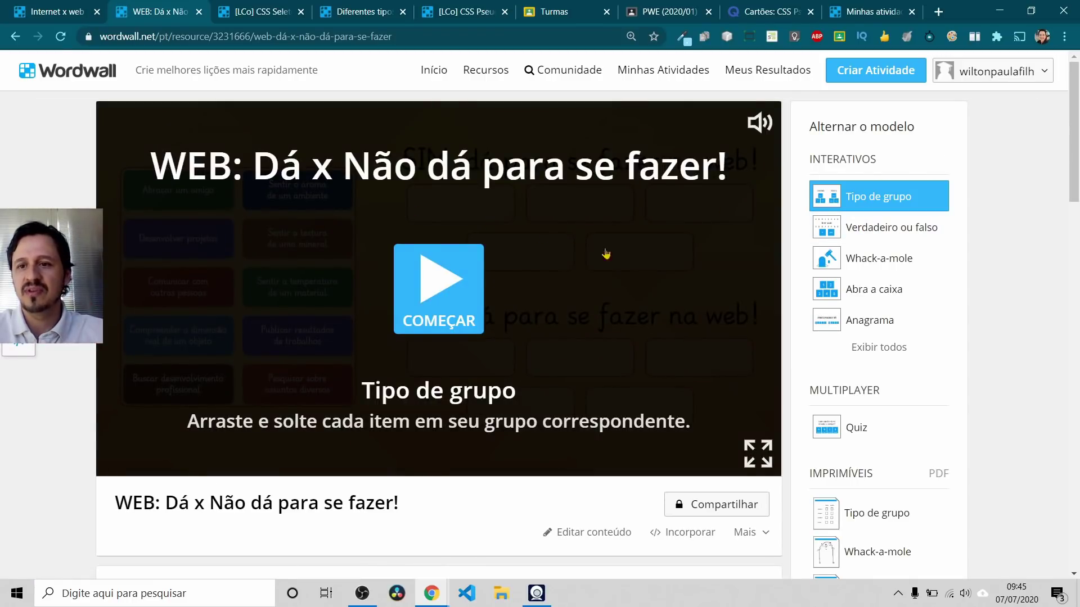
scroll(569, 244, down, 10)
scroll(841, 289, up, 6)
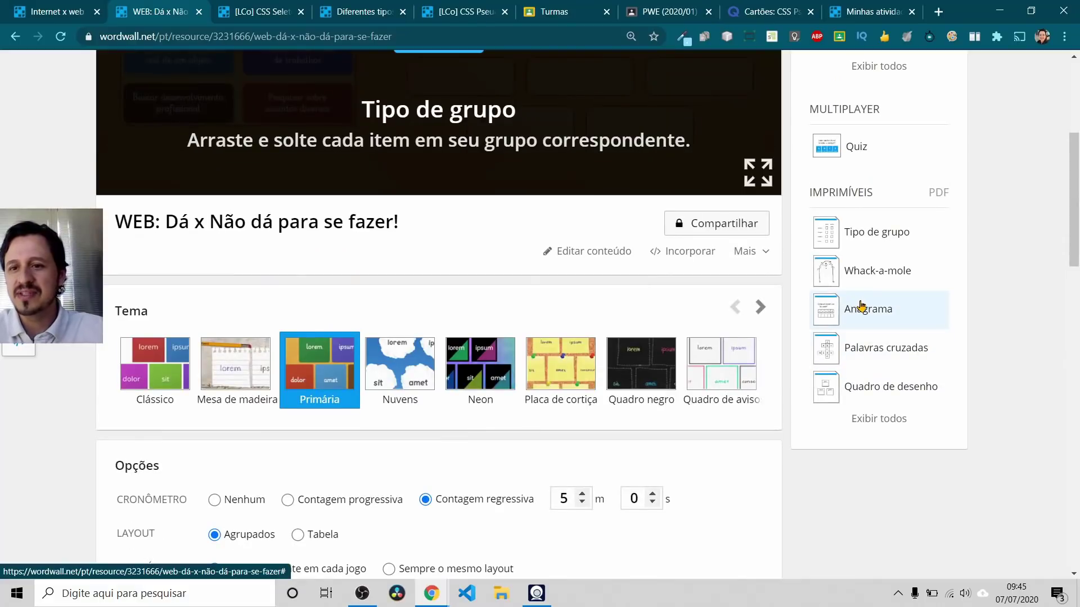
scroll(862, 306, up, 3)
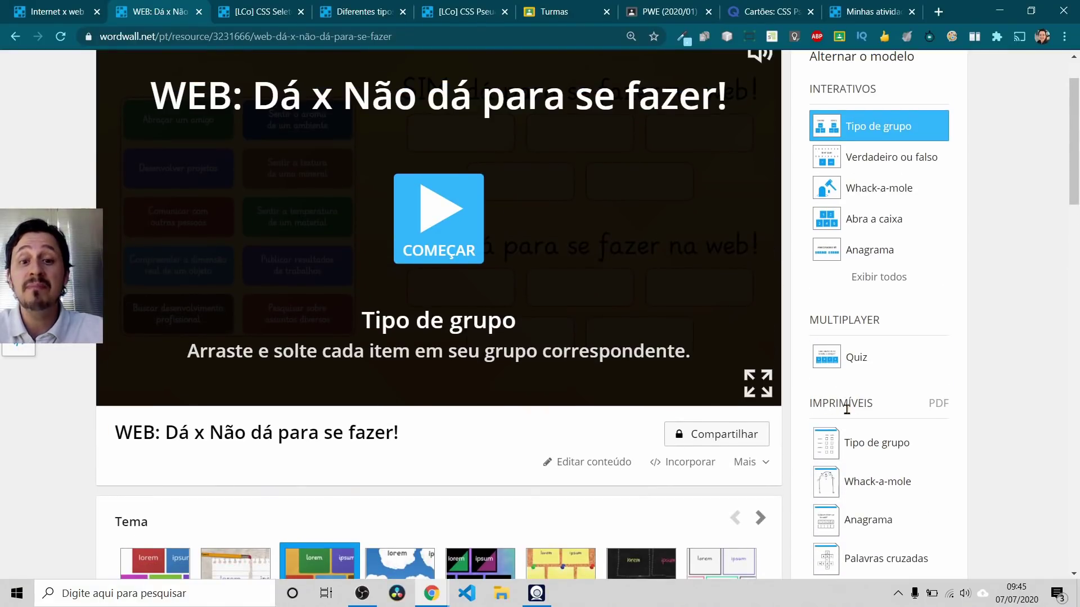
scroll(865, 417, down, 2)
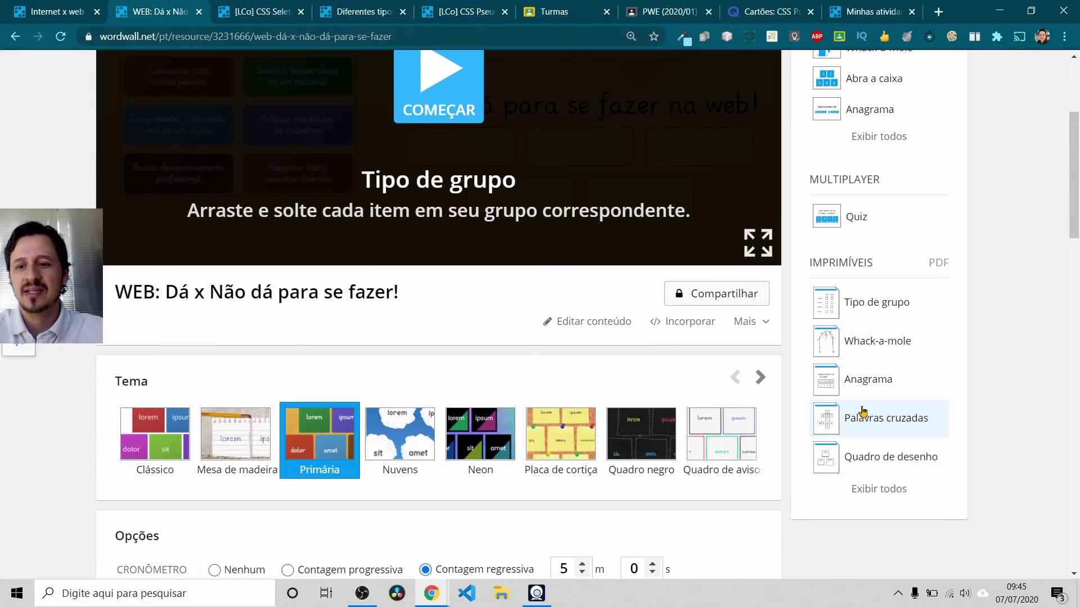
Step: Preview the Tipo de grupo printable PDF and highlight worksheet item 1's text
click(864, 312)
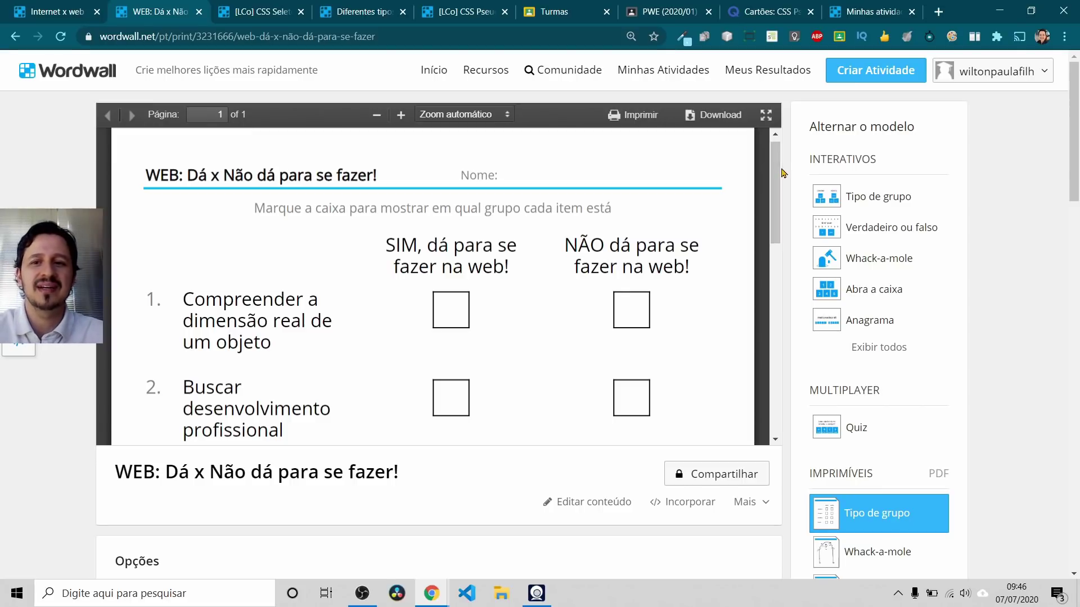
scroll(776, 181, down, 2)
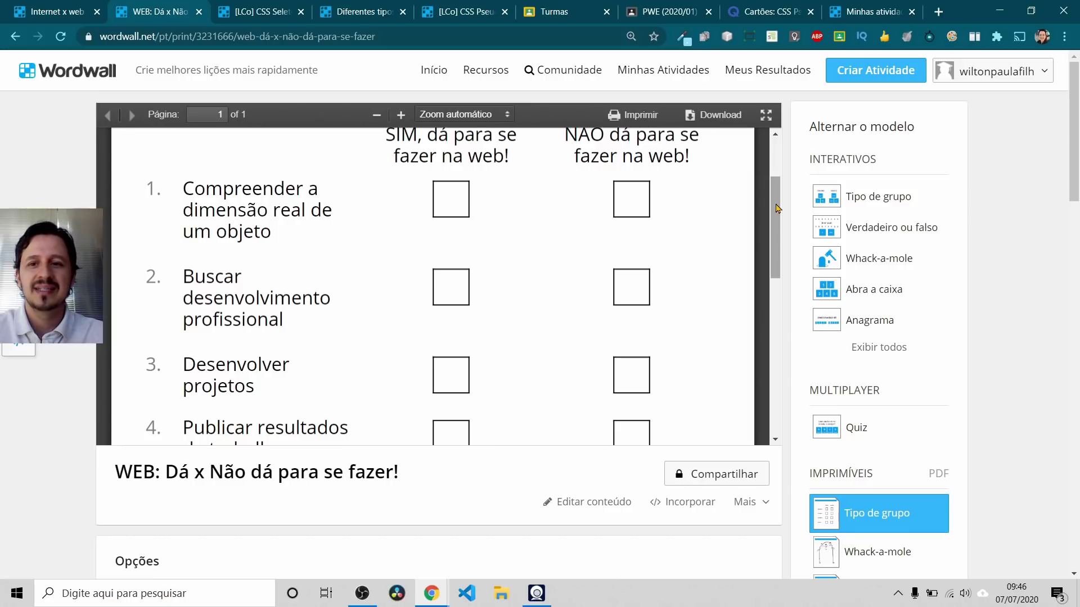
scroll(777, 208, up, 3)
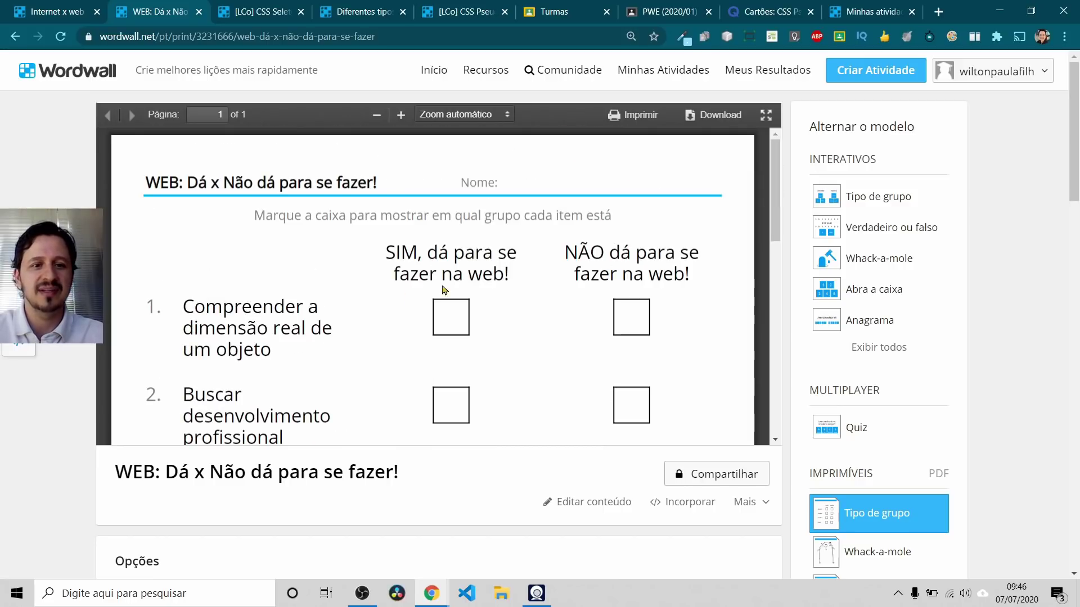
drag(190, 306, 261, 348)
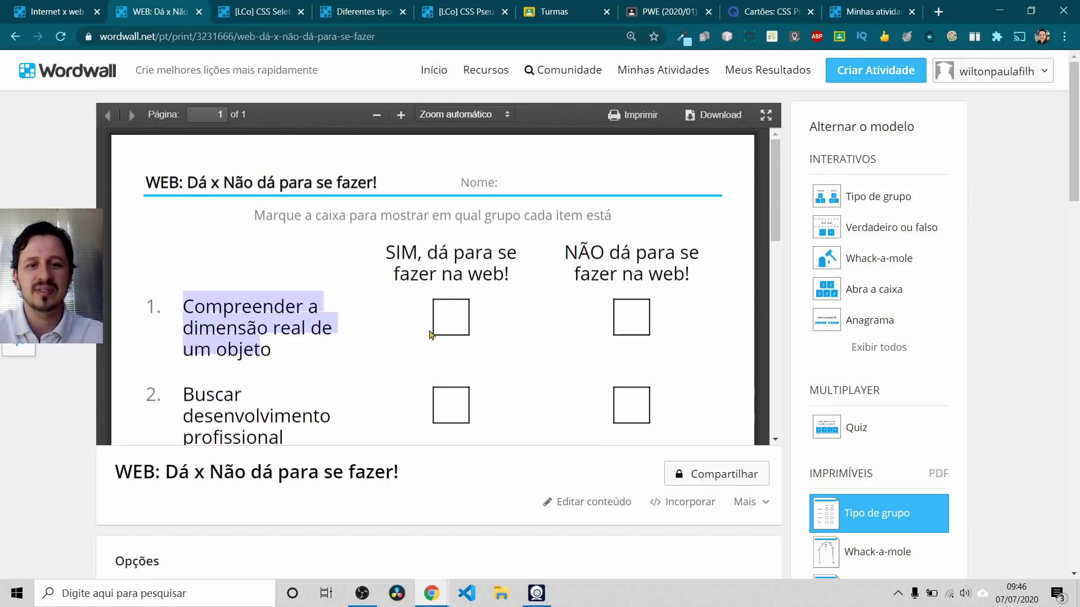
scroll(892, 268, down, 3)
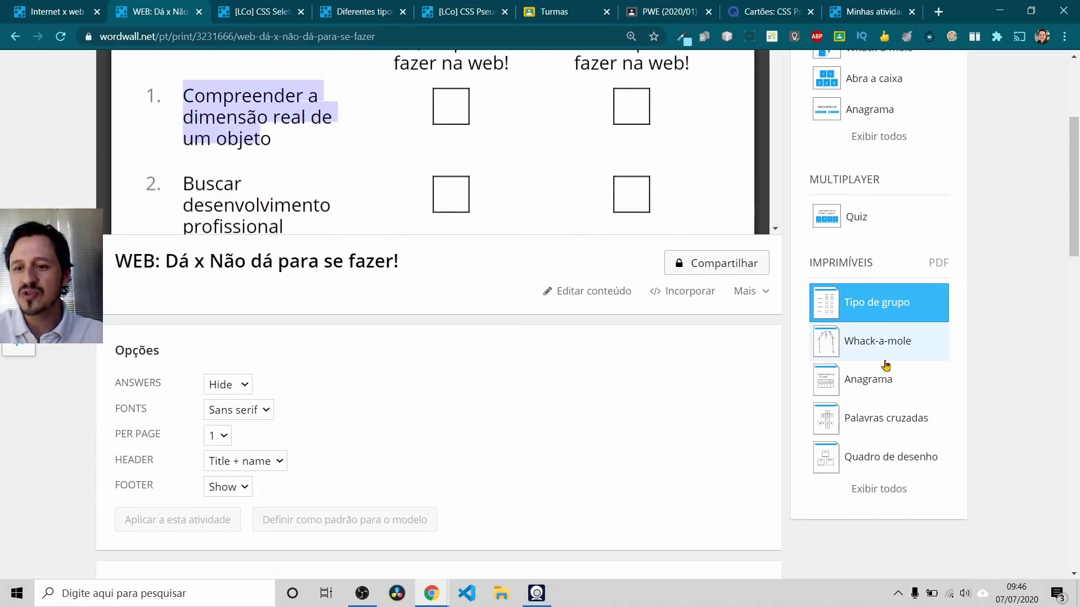
scroll(872, 334, down, 2)
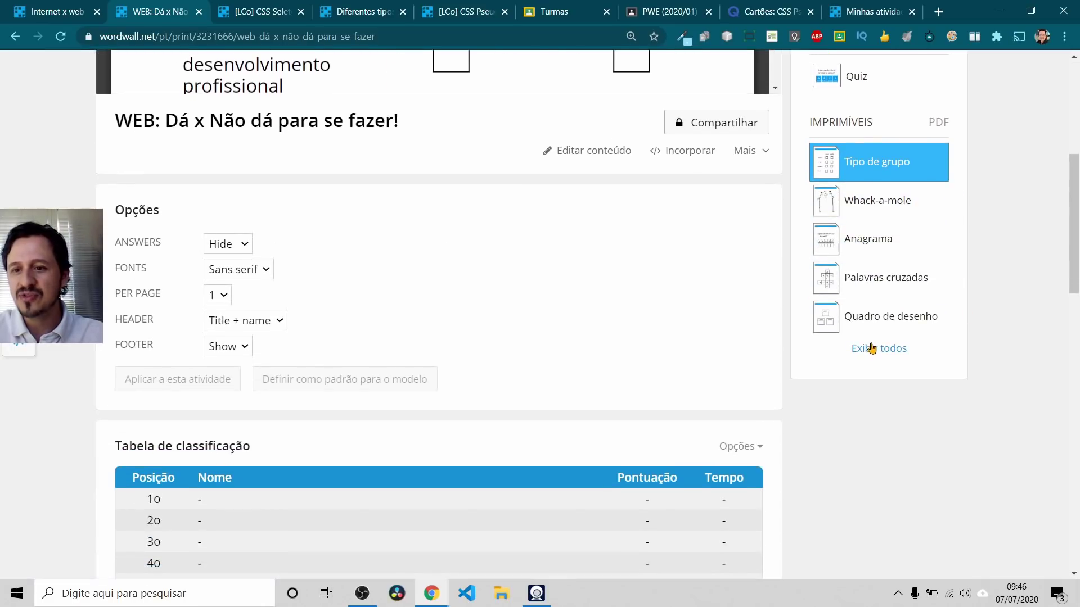
Step: Preview the Palavras cruzadas crossword PDF, reviewing its word grid, numbered clues and Opções
click(876, 279)
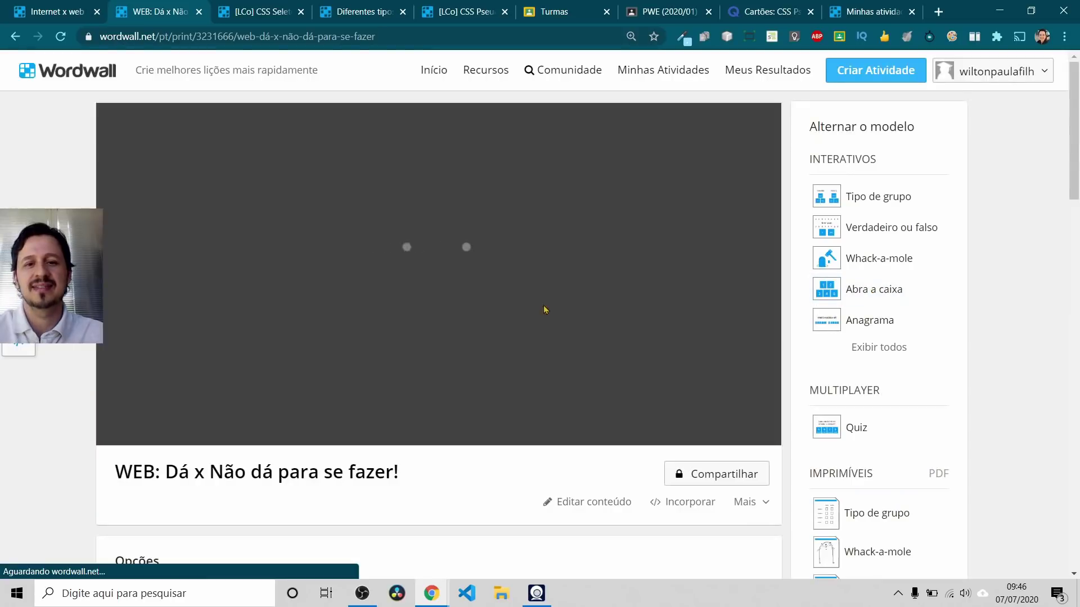
scroll(591, 295, down, 6)
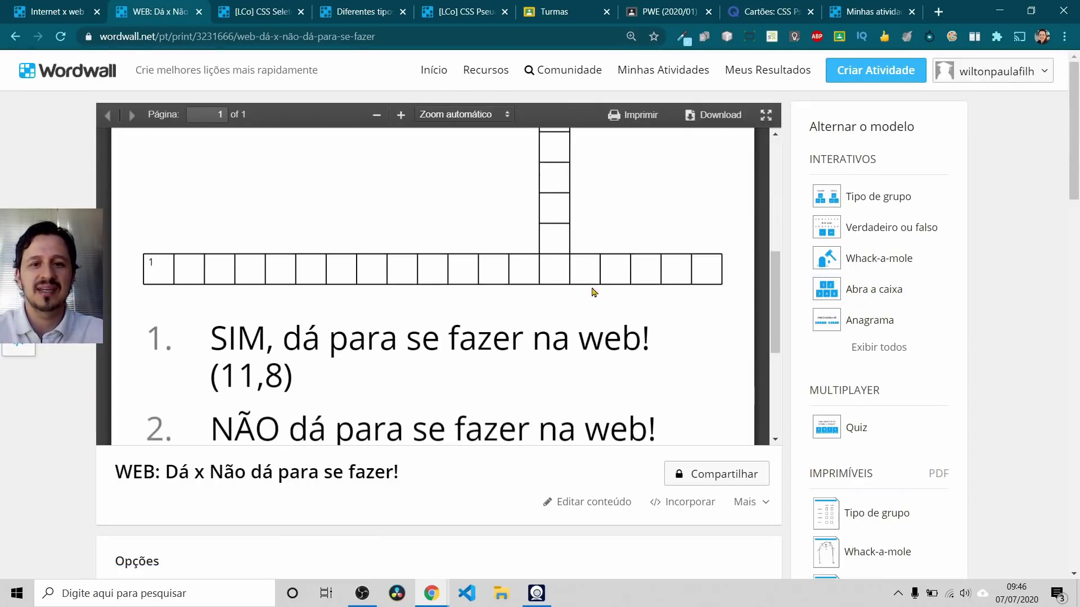
scroll(593, 303, up, 3)
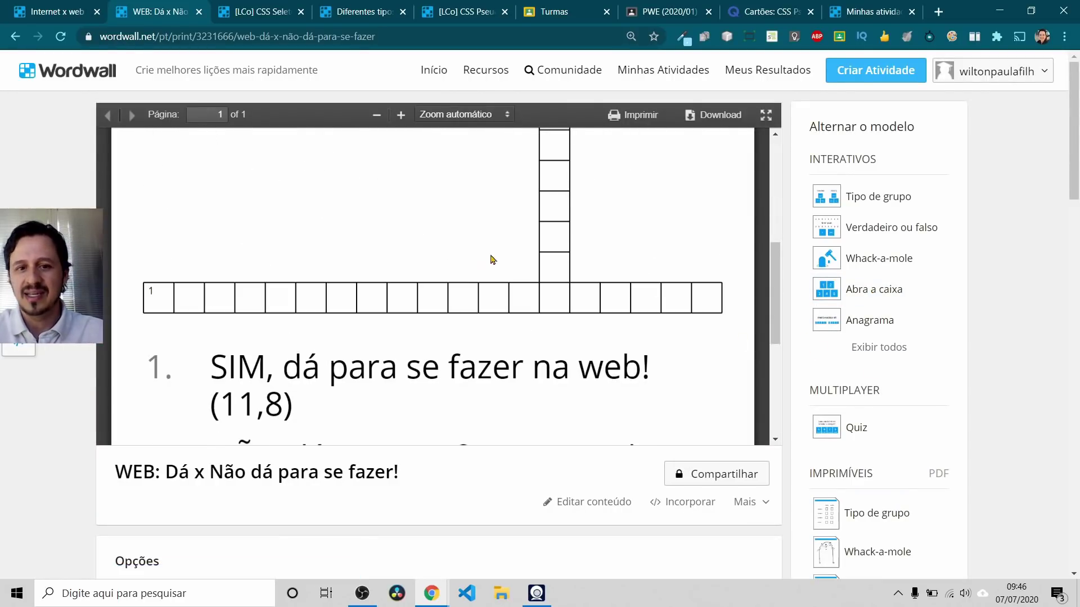
scroll(561, 287, down, 4)
scroll(925, 357, down, 5)
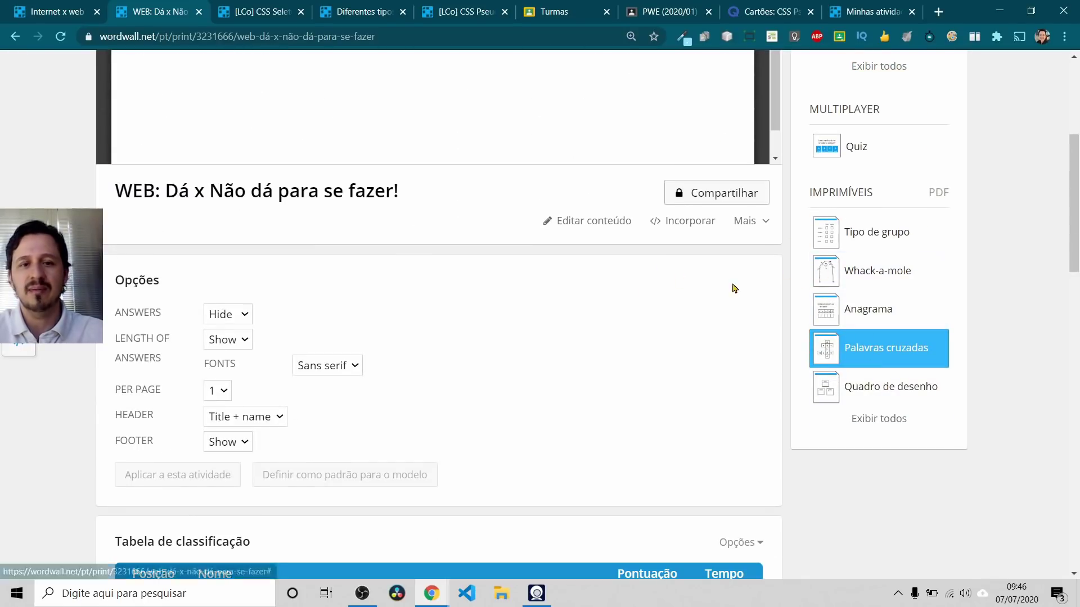
scroll(801, 281, up, 5)
scroll(545, 163, up, 4)
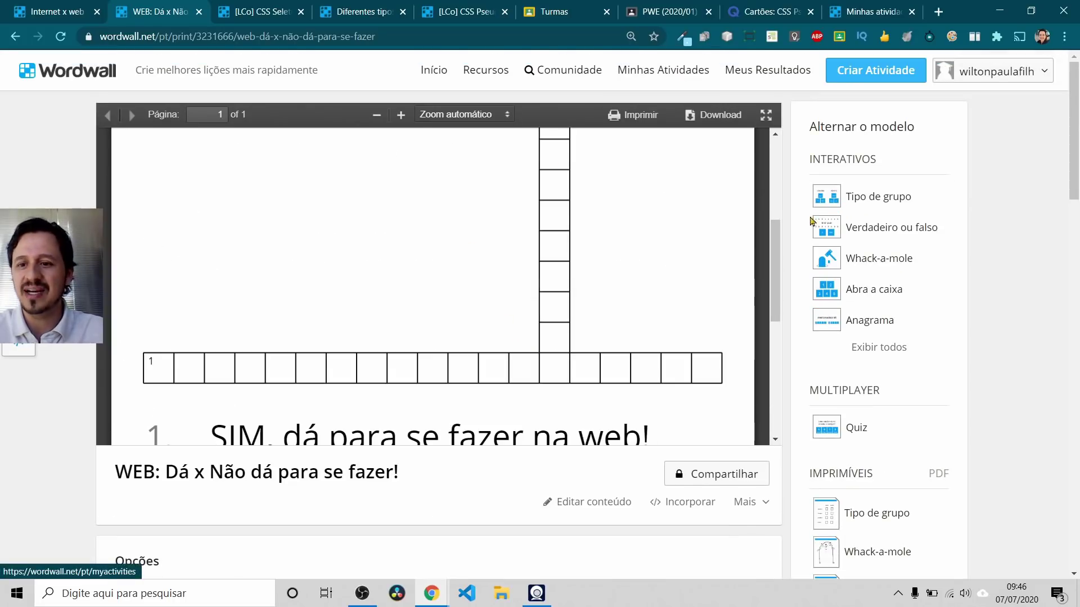
scroll(877, 338, down, 3)
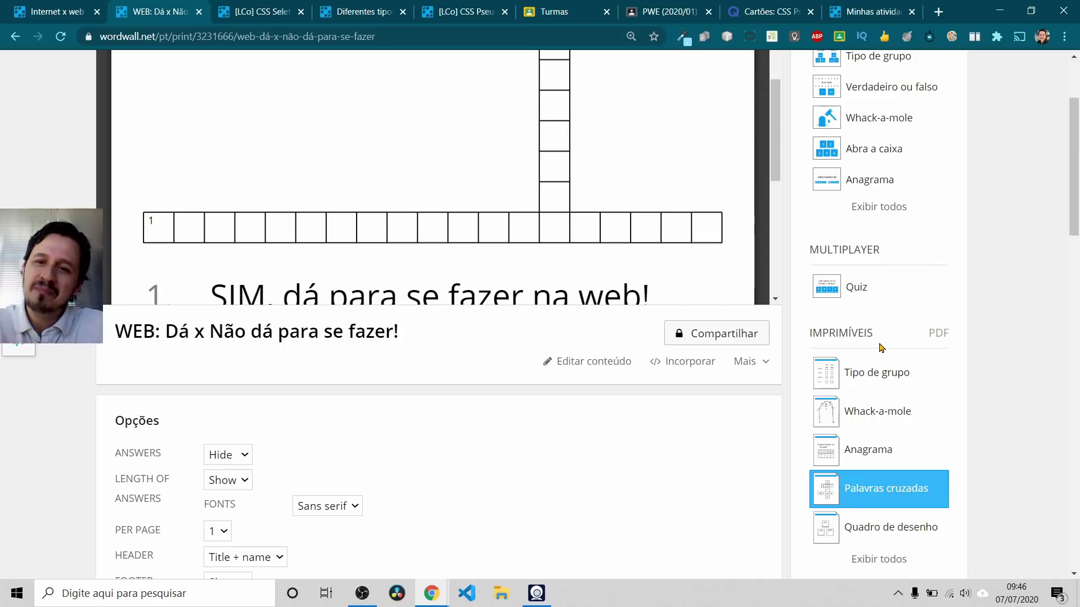
scroll(881, 341, up, 3)
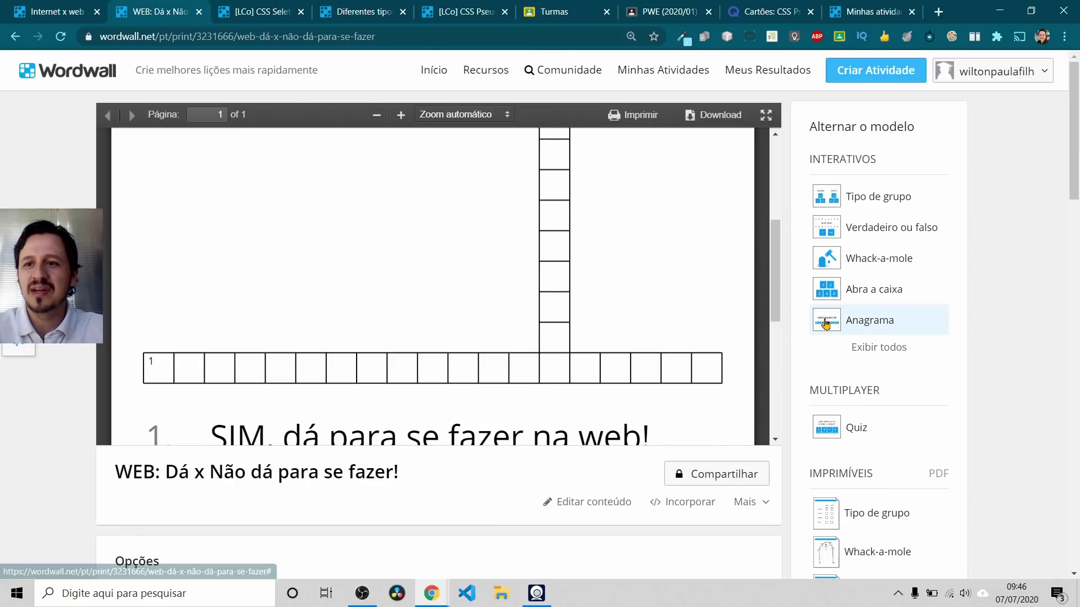